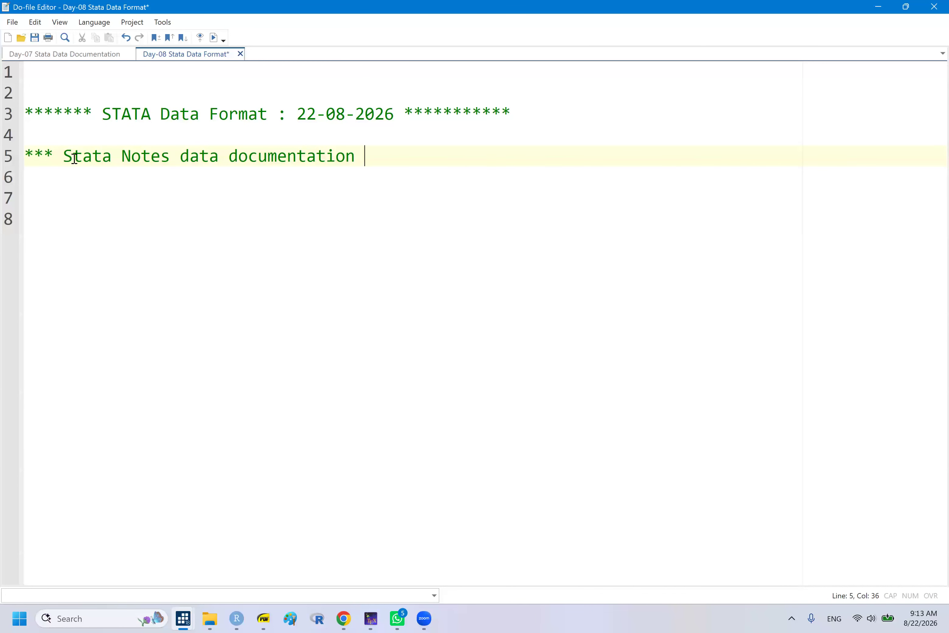
- Close the notes documentation heading with "****" and add the command "sysuse auto2,clear" on line 7 of the do-file
text(****)
key(Return)
key(Return)
text(sys)
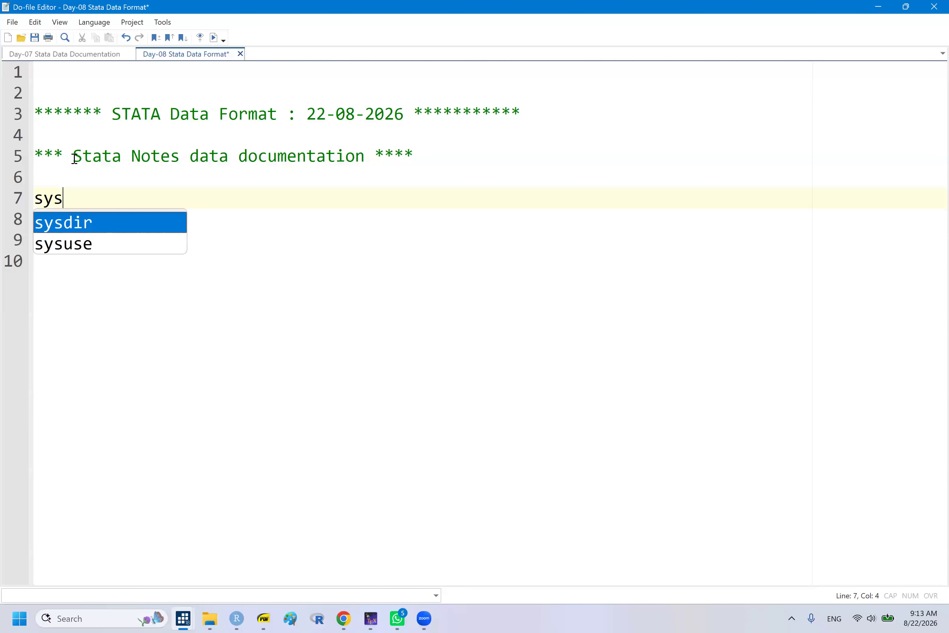
key(Down)
key(Return)
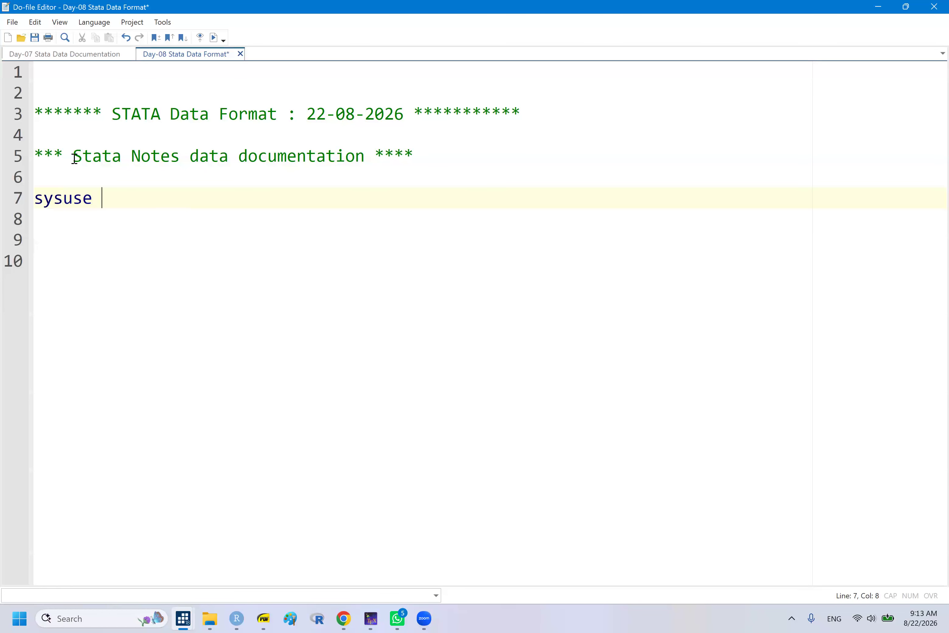
text(auto2,clear)
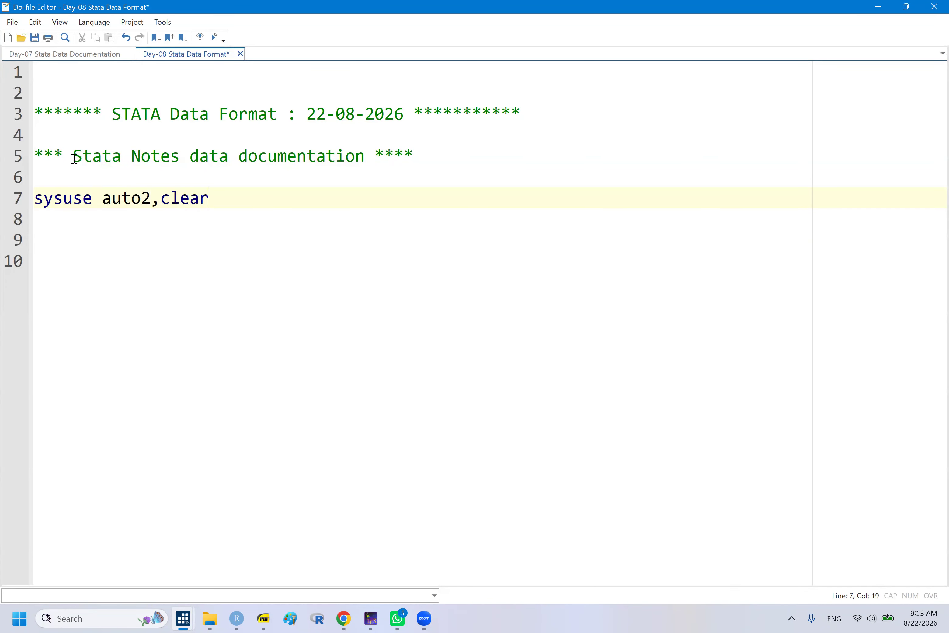
- Run the sysuse line to load the auto2 dataset and view its output in the main Stata window
double_click(56, 199)
triple_click(57, 200)
click(83, 235)
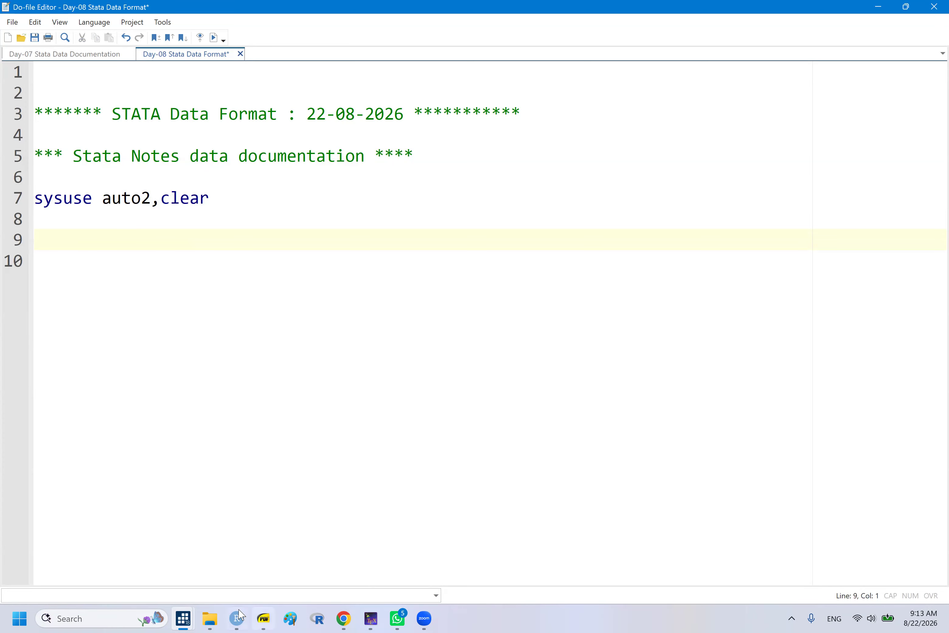
mouse_move(186, 618)
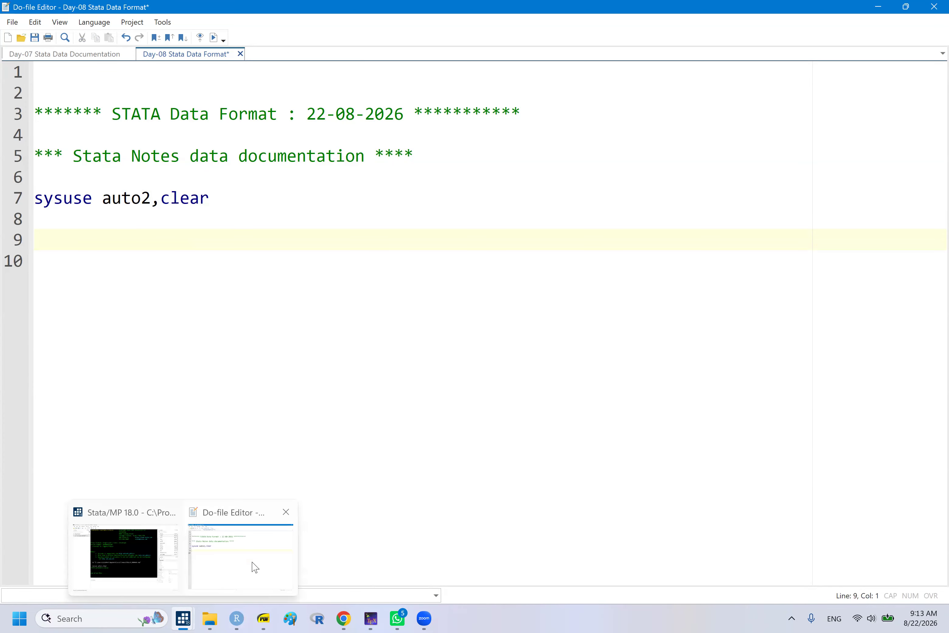
click(138, 549)
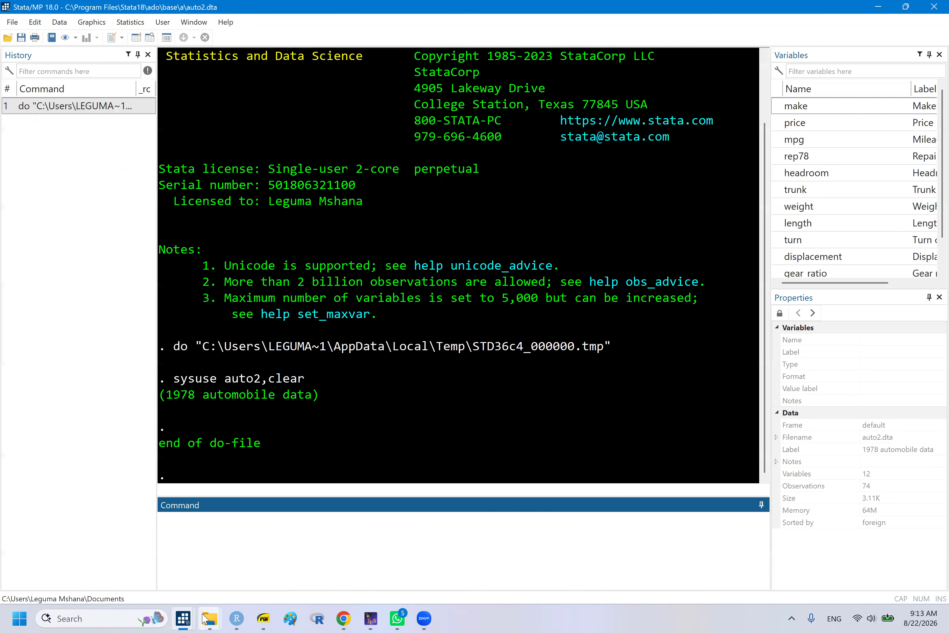
- Add a describe command on line 9 of the do-file, run it, and show its output in the main Stata window
mouse_move(186, 618)
click(187, 566)
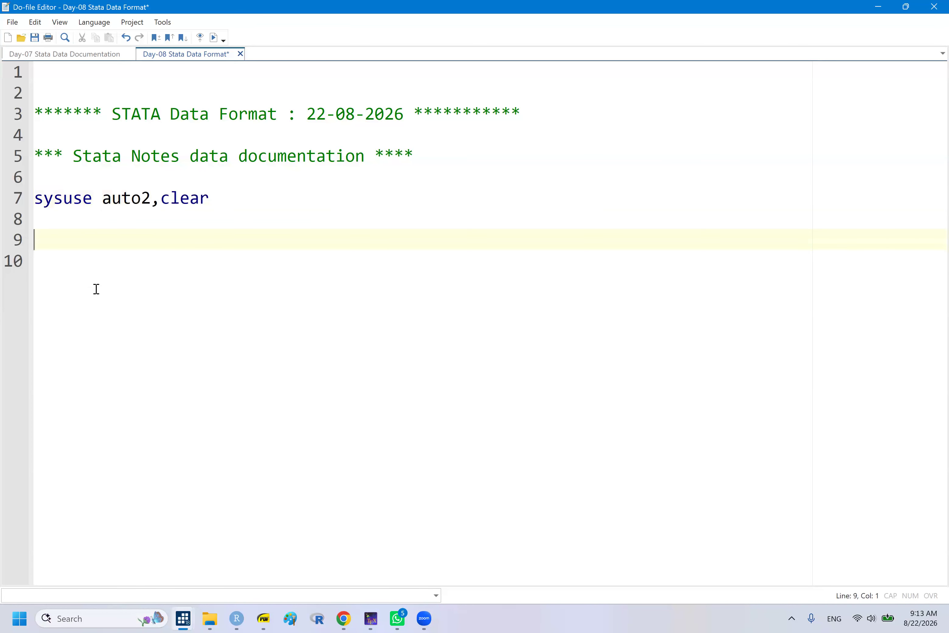
text(des)
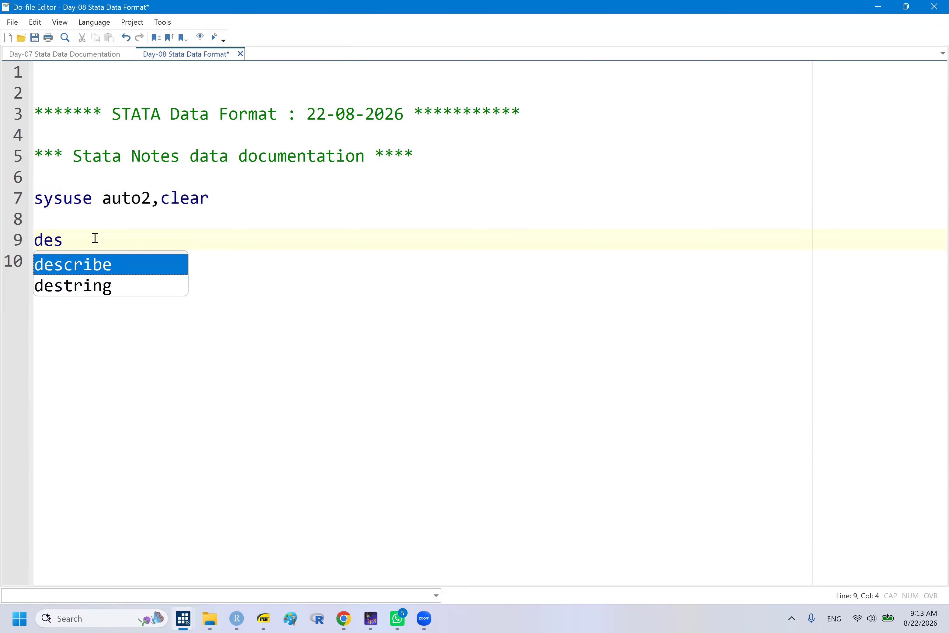
key(Return)
double_click(77, 240)
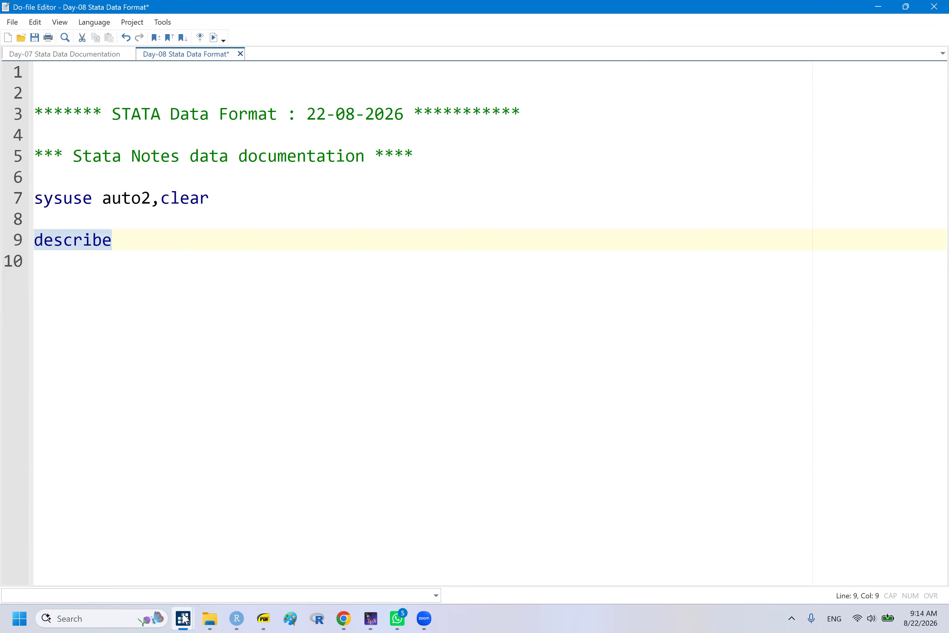
mouse_move(184, 618)
click(124, 537)
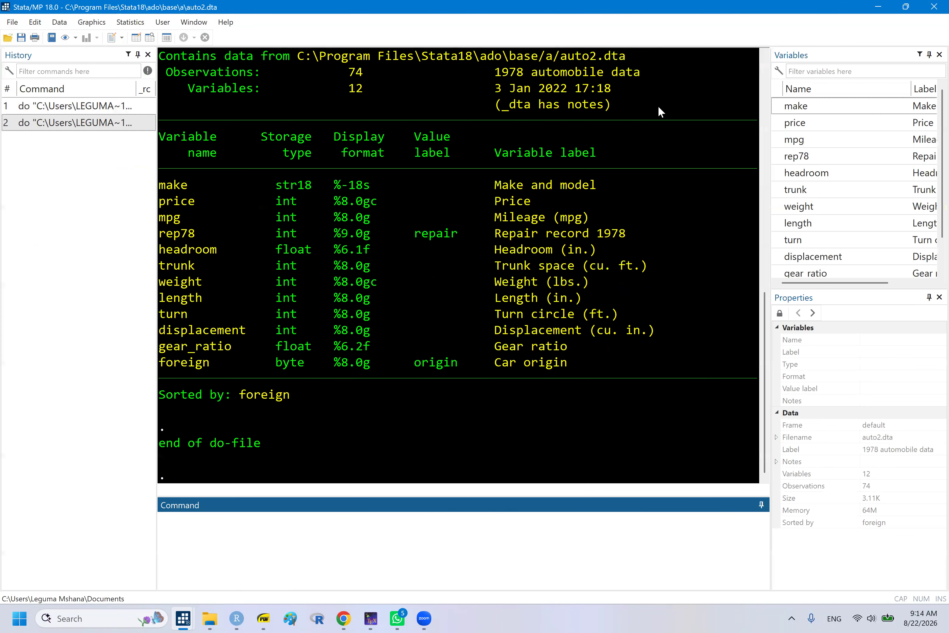
- Examine the dataset label, the date and time, and the notes indicator in the header of the describe output
click(707, 73)
scroll(707, 73, up, 2)
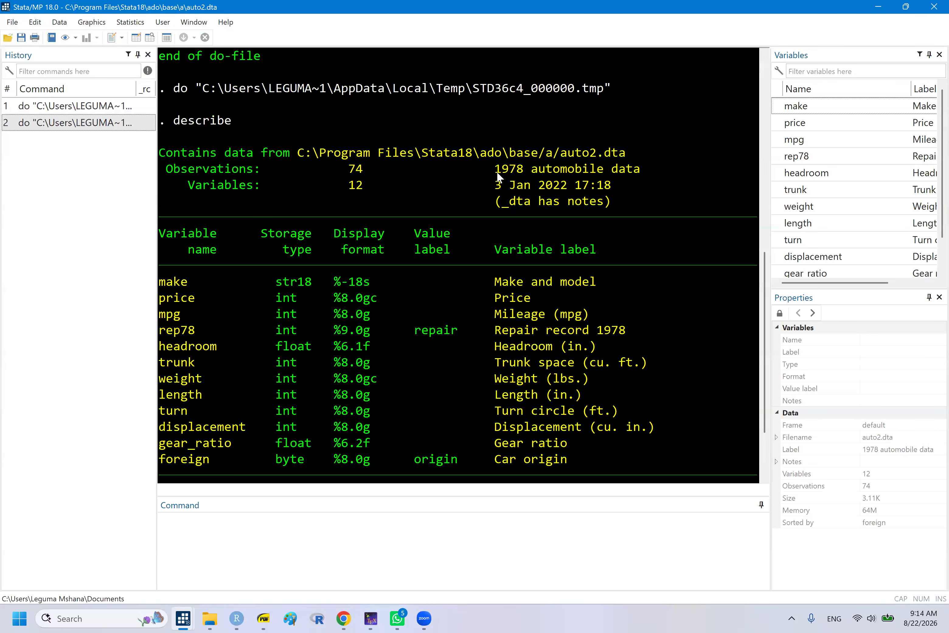
drag(498, 171, 643, 172)
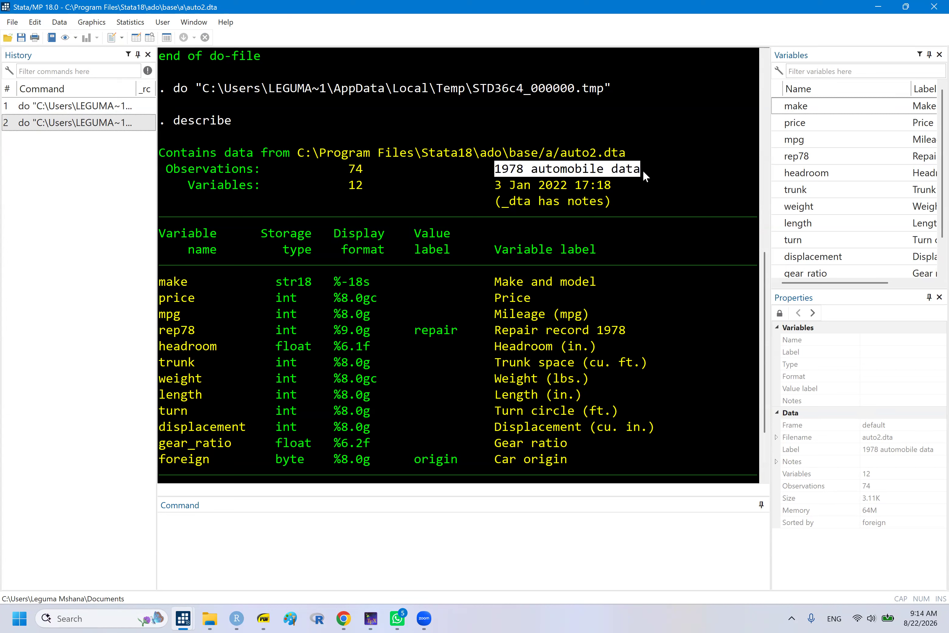
click(662, 168)
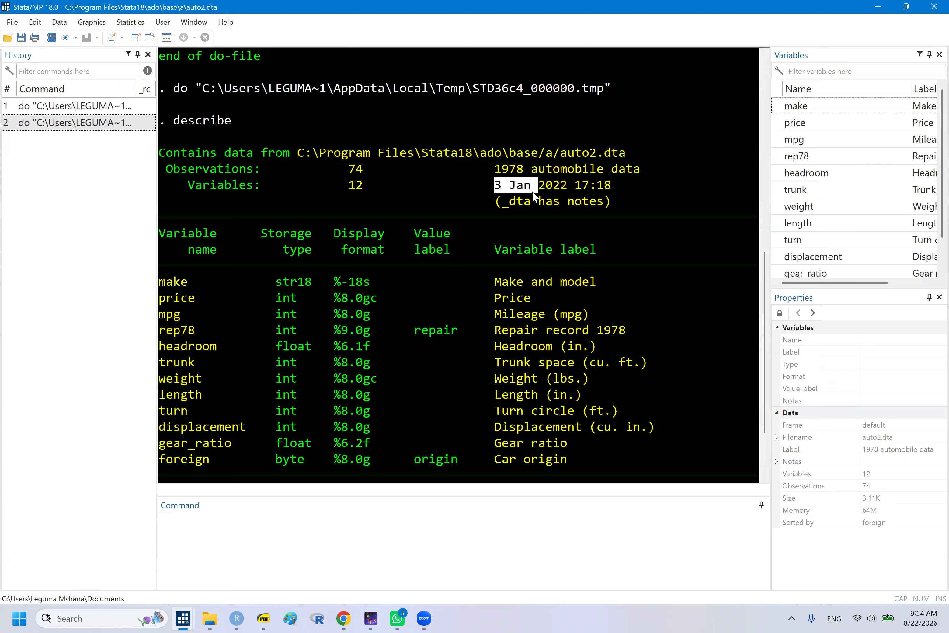
drag(585, 185, 607, 184)
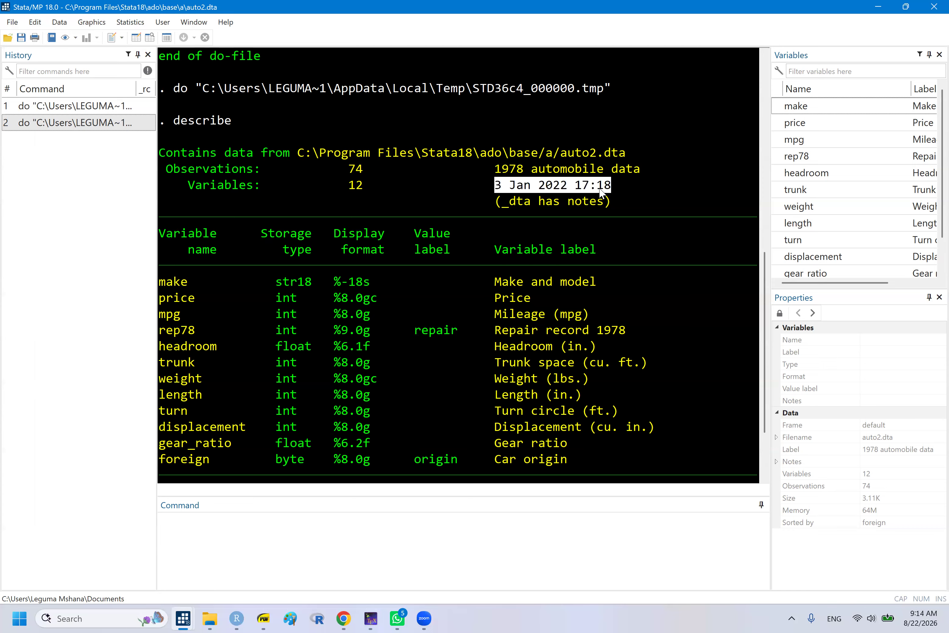
click(557, 203)
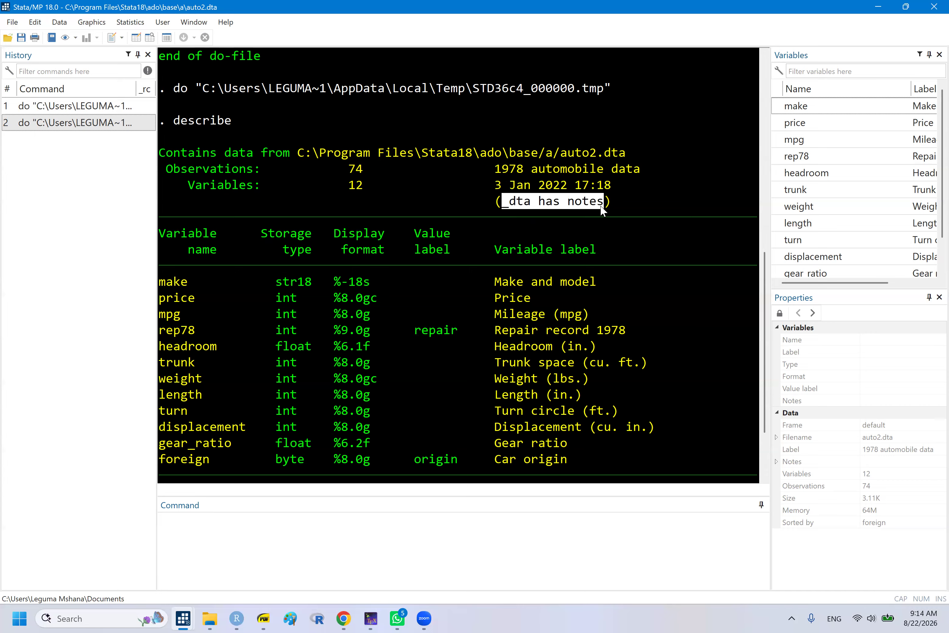
click(568, 230)
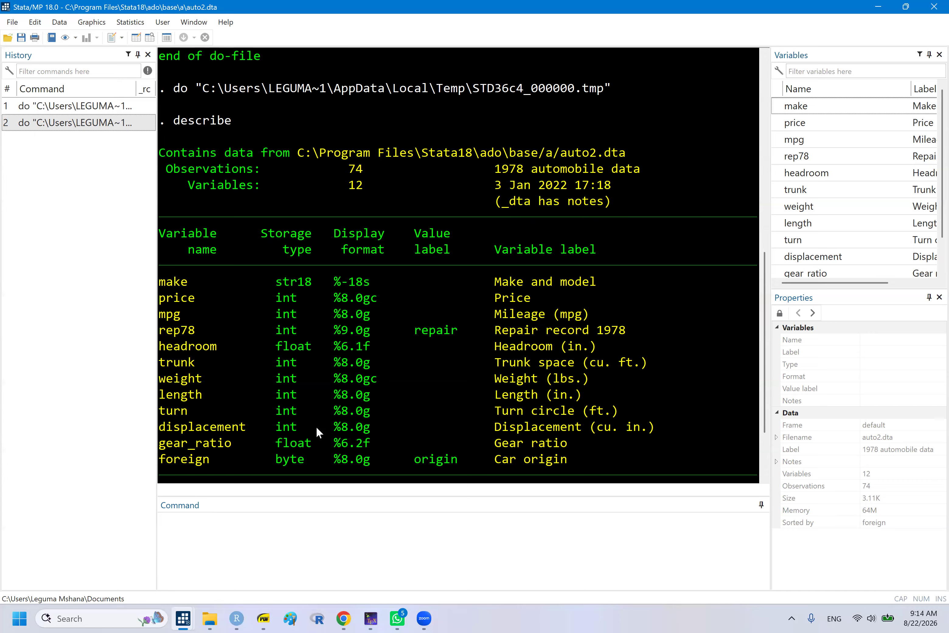
- Switch to the PDF slides and read the pages on attaching notes and on reviewing and viewing notes
click(271, 616)
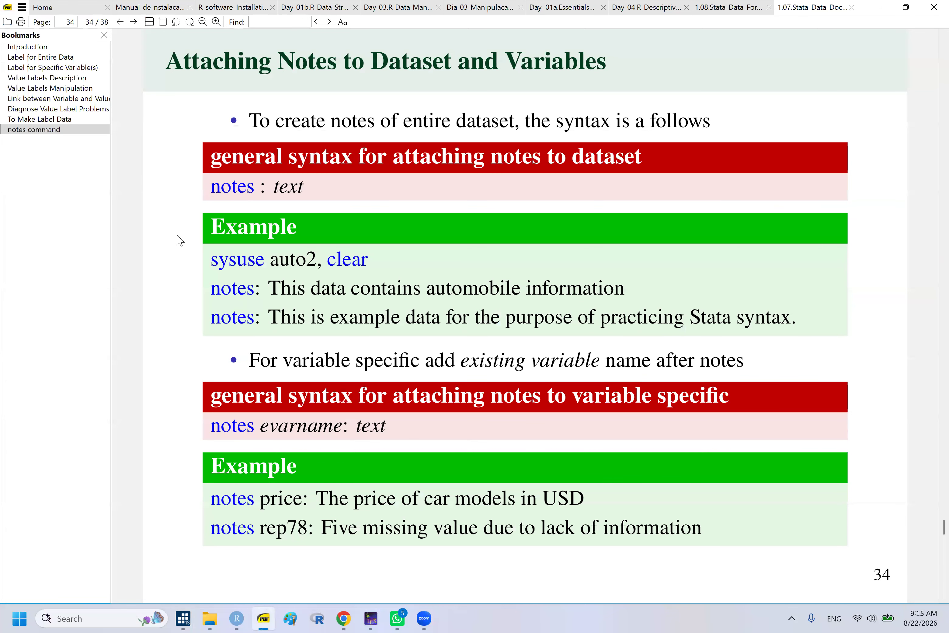
scroll(180, 240, down, 1)
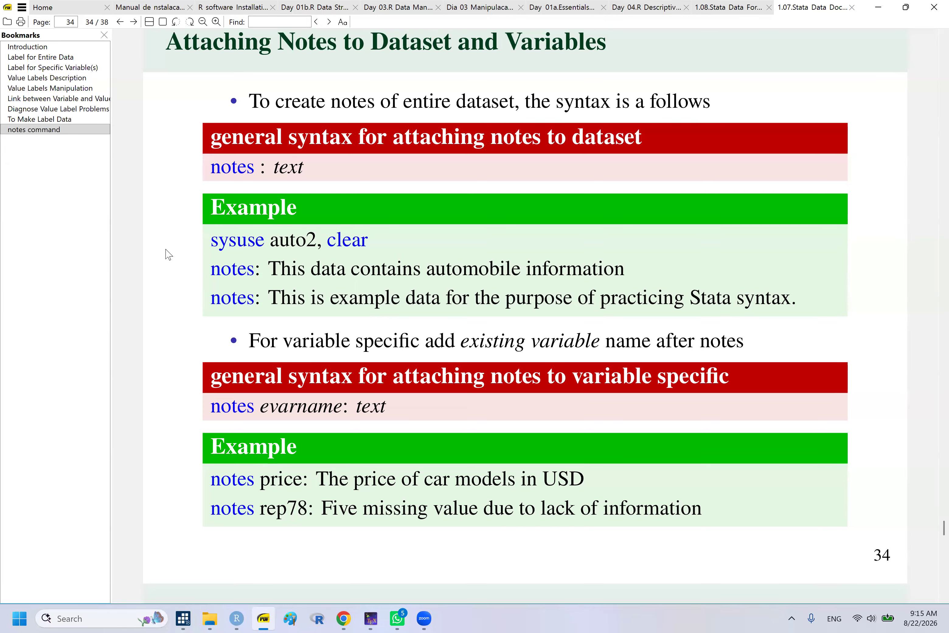
key(Right)
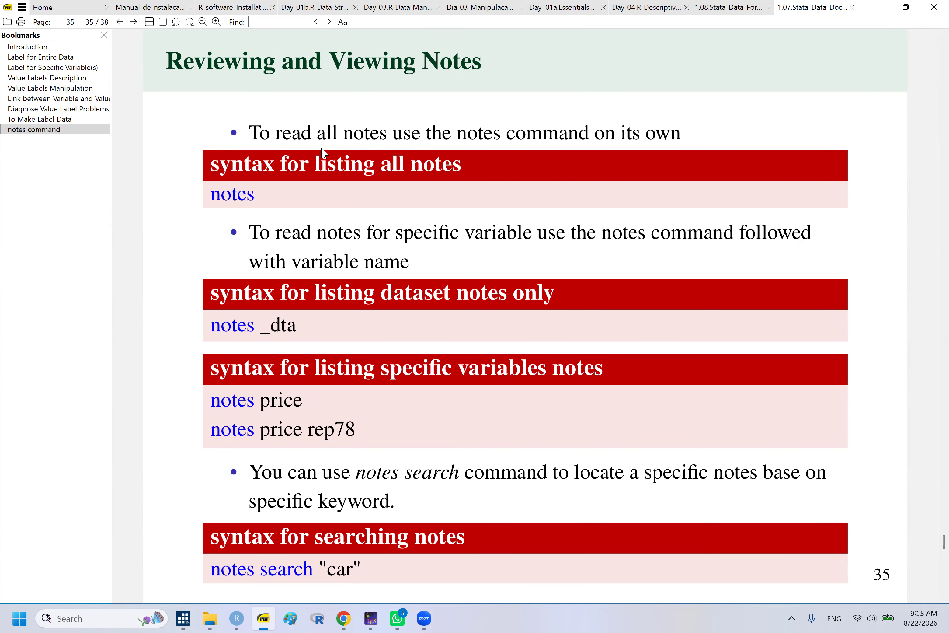
mouse_move(270, 618)
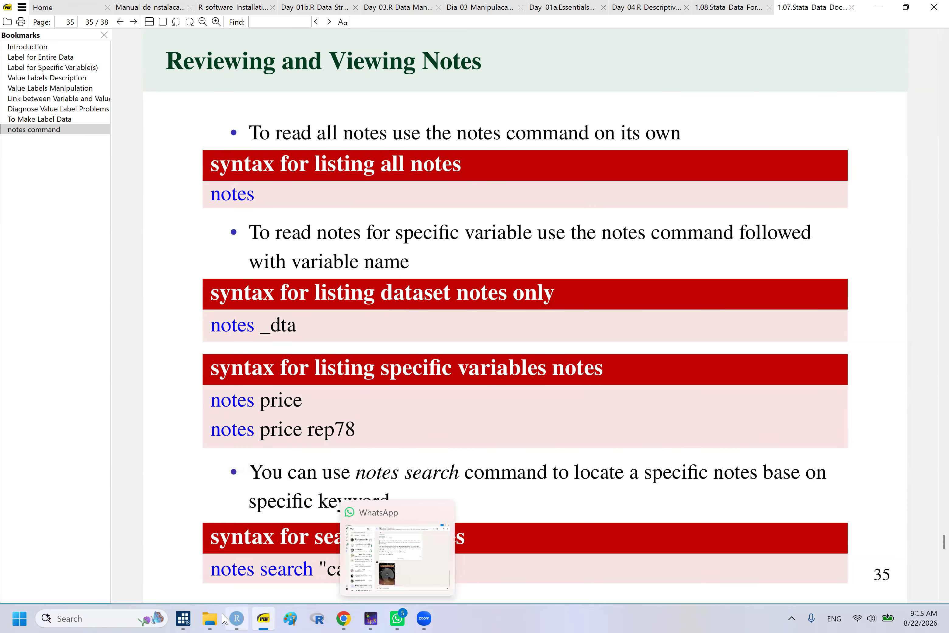
- Switch back to the do-file and add the comment "** review (view) notes" below describe, followed by a notes command on line 12
mouse_move(198, 615)
click(216, 538)
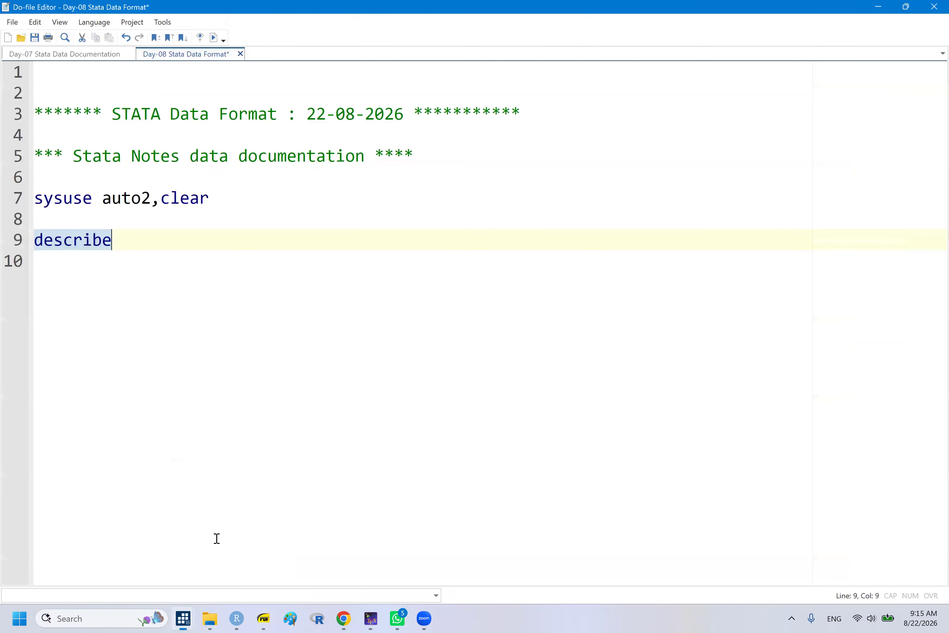
click(54, 273)
key(Return)
key(Return)
key(Return)
click(53, 273)
text(** )
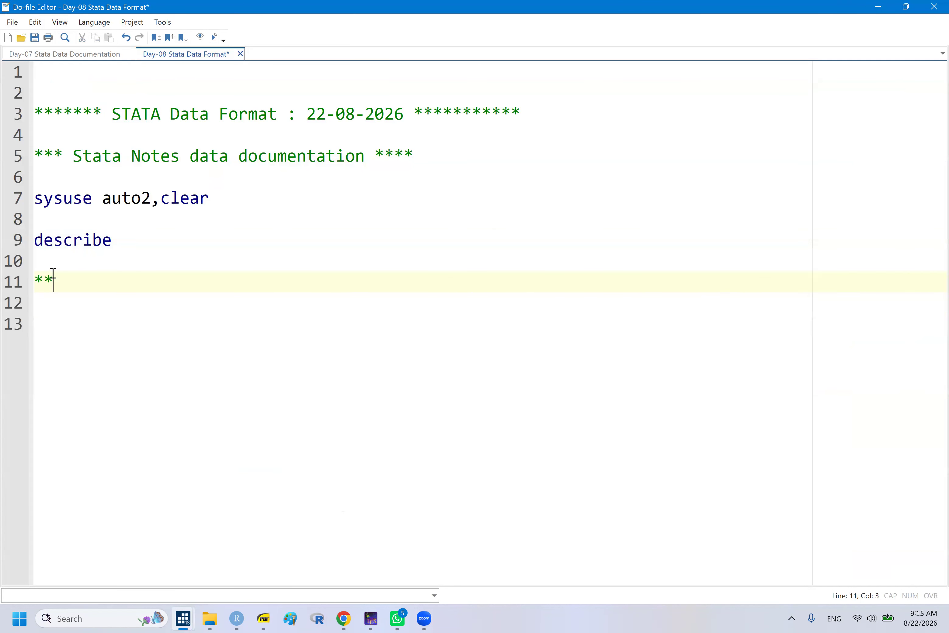
text(review (view))
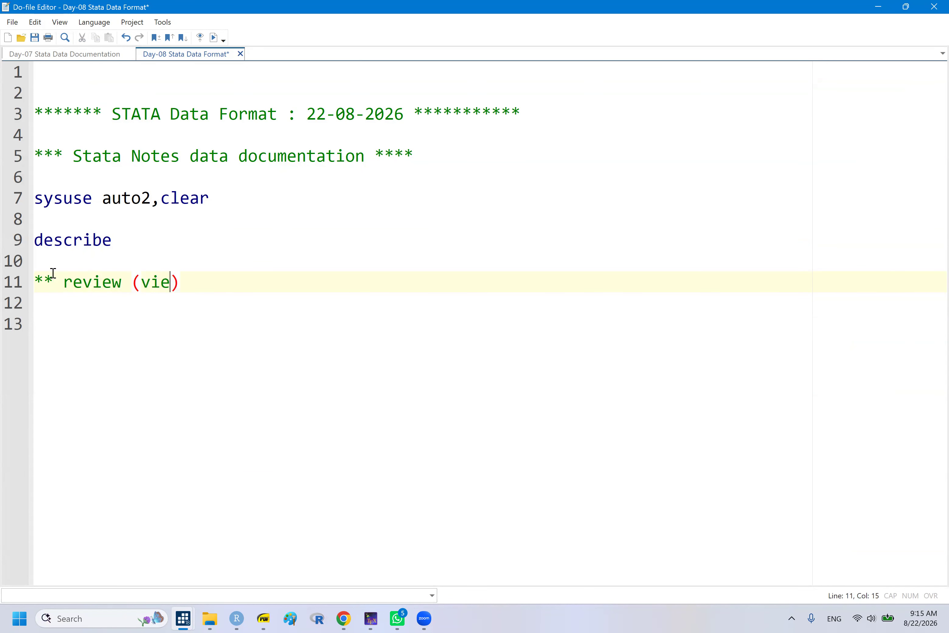
text( notes)
key(Return)
text(notes)
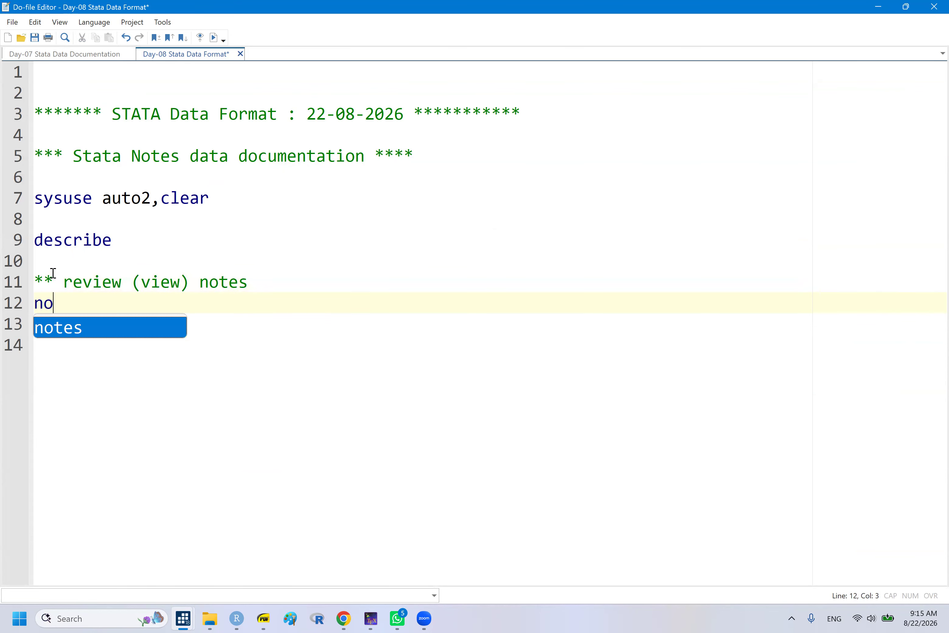
- Run the notes command and view the listed dataset notes in the main Stata window
double_click(49, 311)
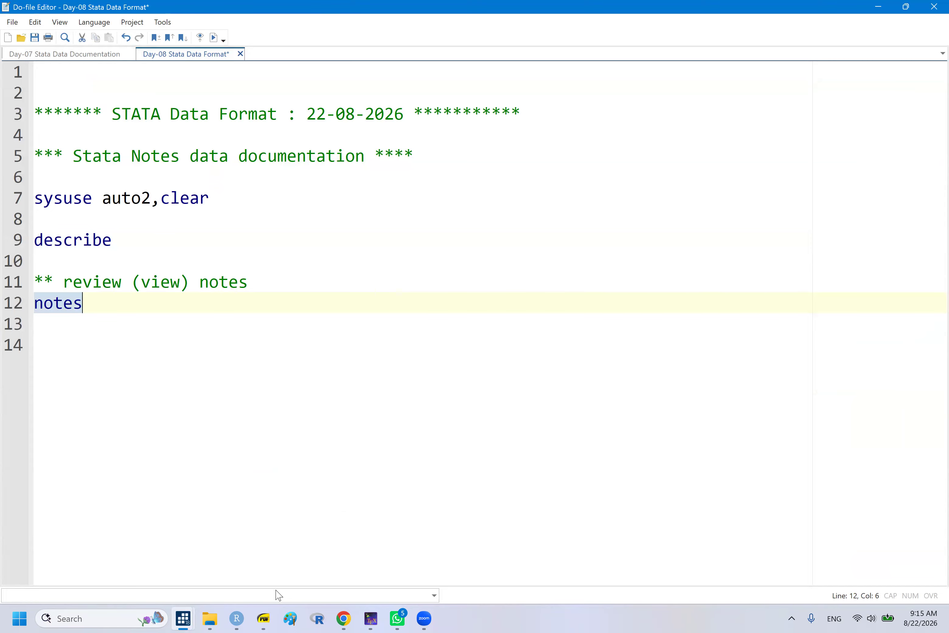
mouse_move(175, 615)
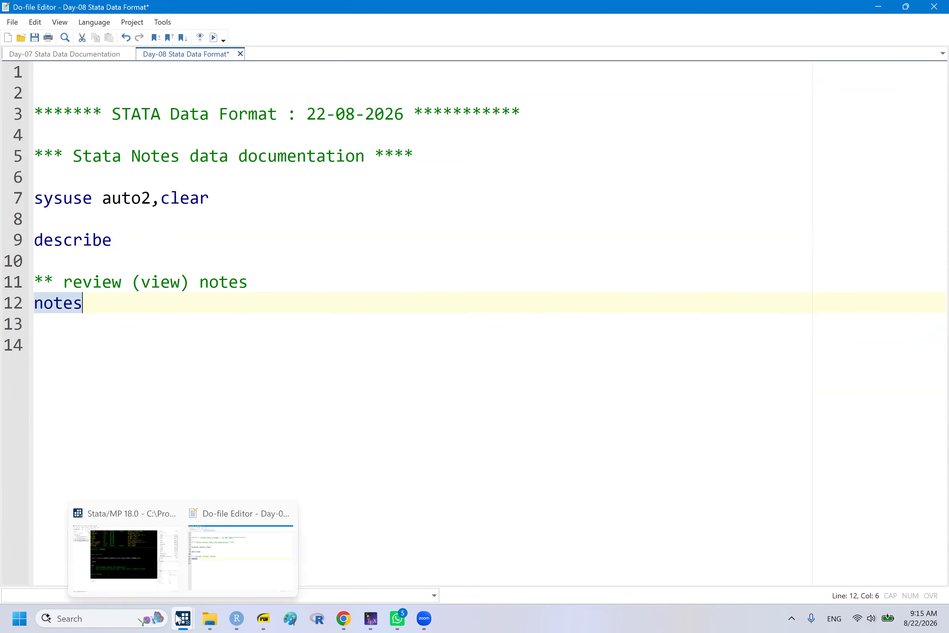
click(93, 554)
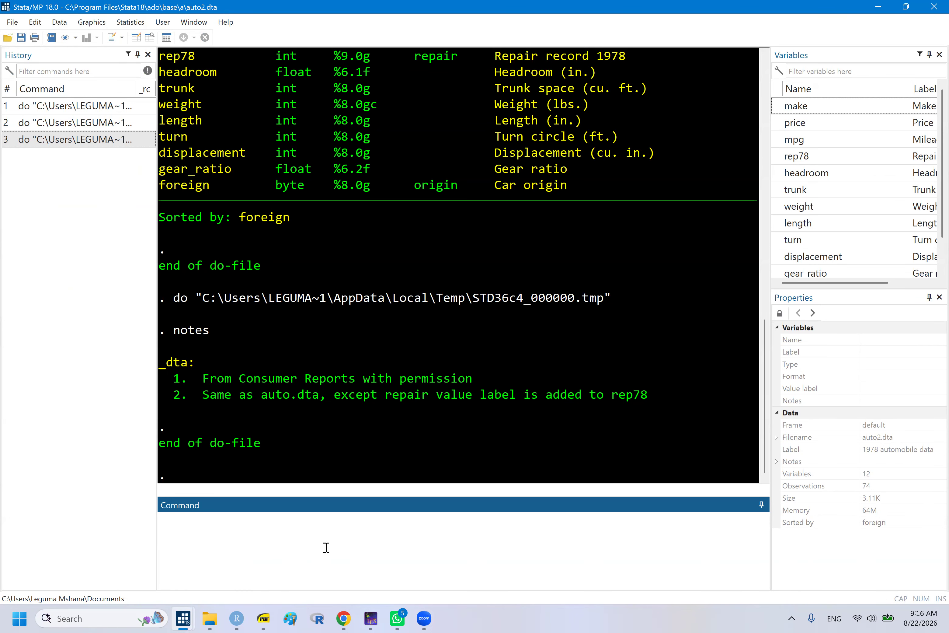
- Review the PDF slides on listing notes and highlight the phrase "attaching notes to dataset" on page 34
click(263, 617)
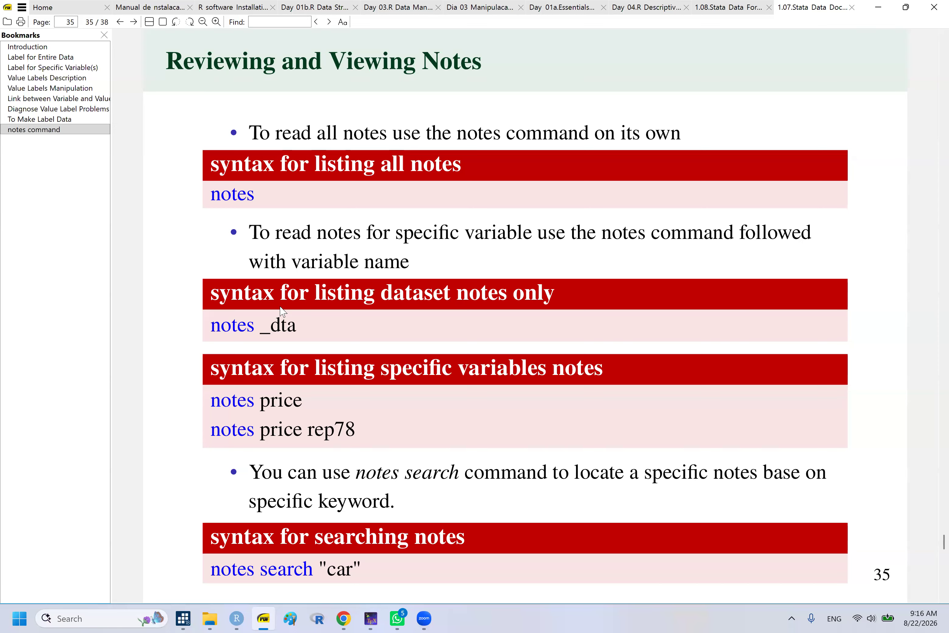
click(265, 618)
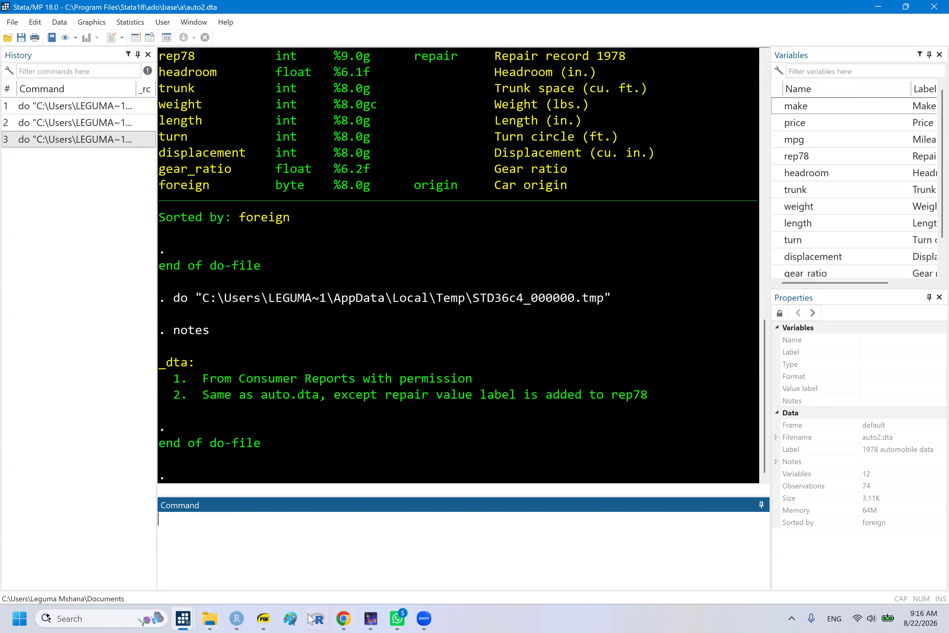
click(265, 618)
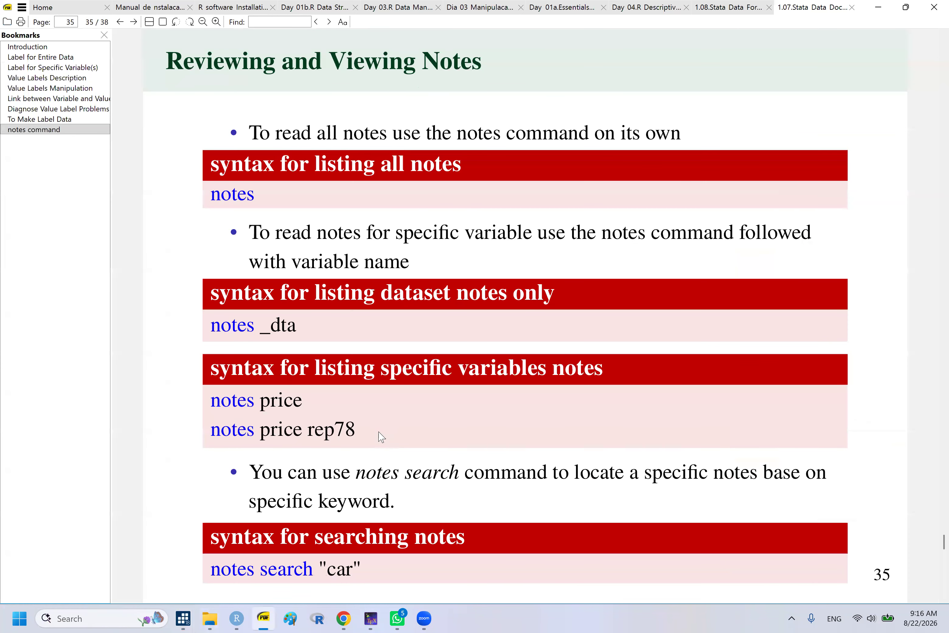
scroll(381, 437, up, 2)
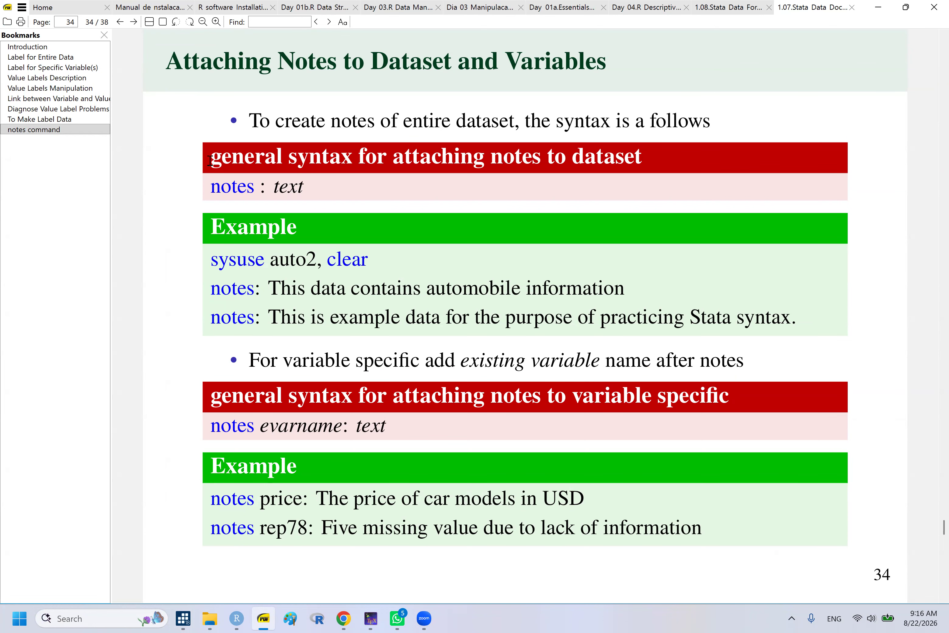
drag(210, 160, 510, 162)
click(389, 163)
drag(392, 158, 647, 167)
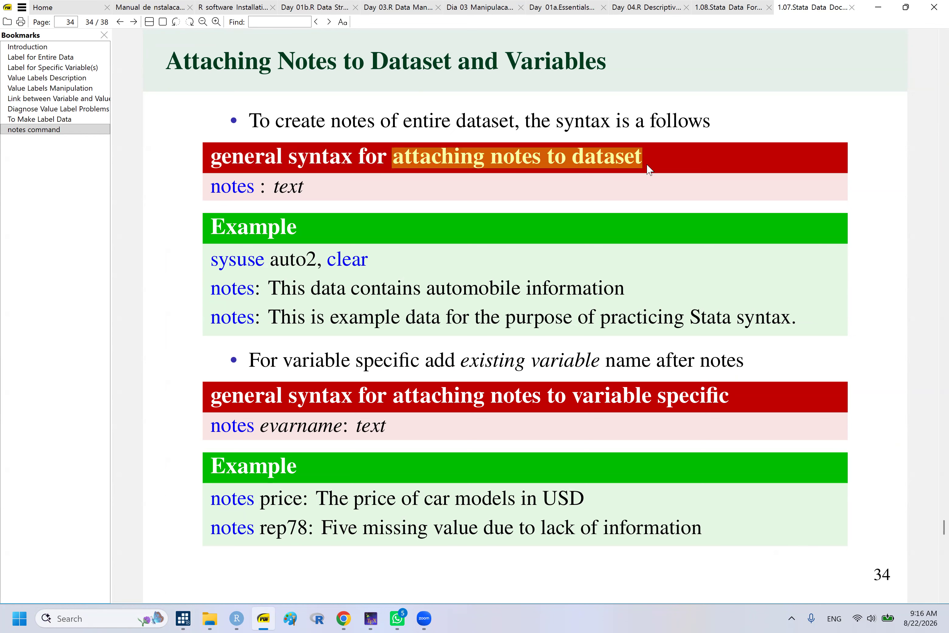
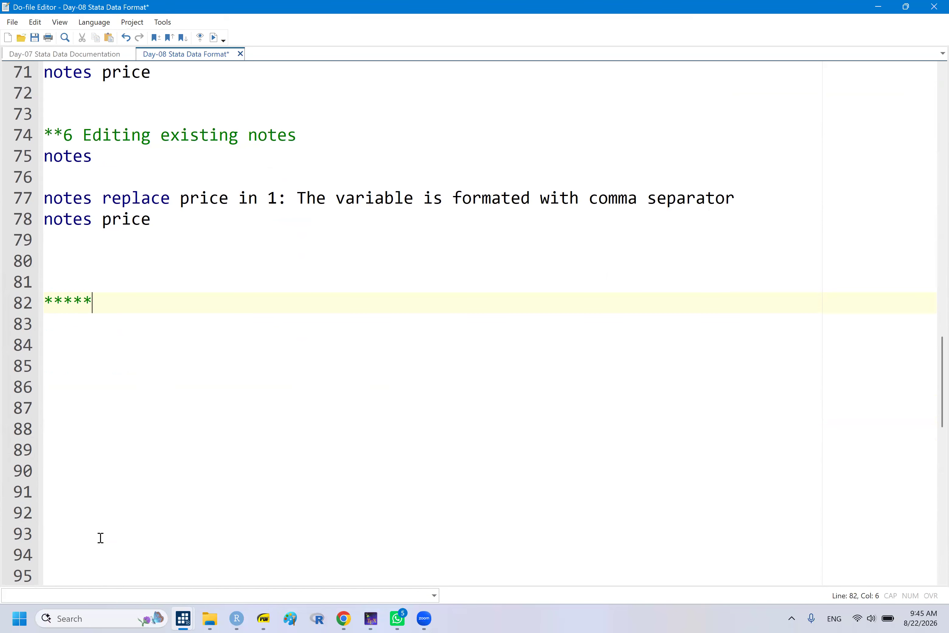
- Complete line 82 as a "DATA FORMAT" header framed by asterisks and add the command help format beneath it
key(Caps_Lock)
text(DA)
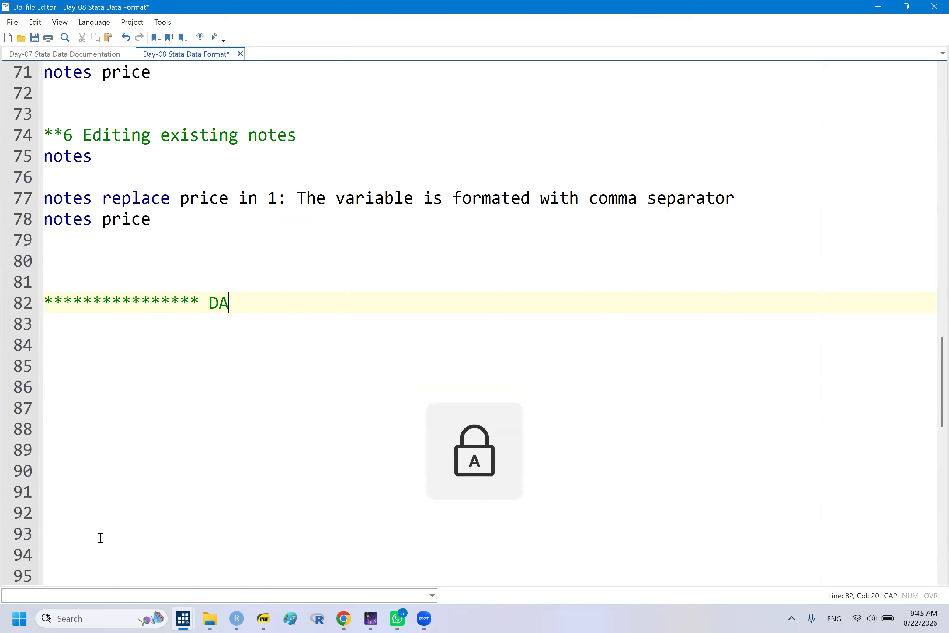
text(TA FORMAT )
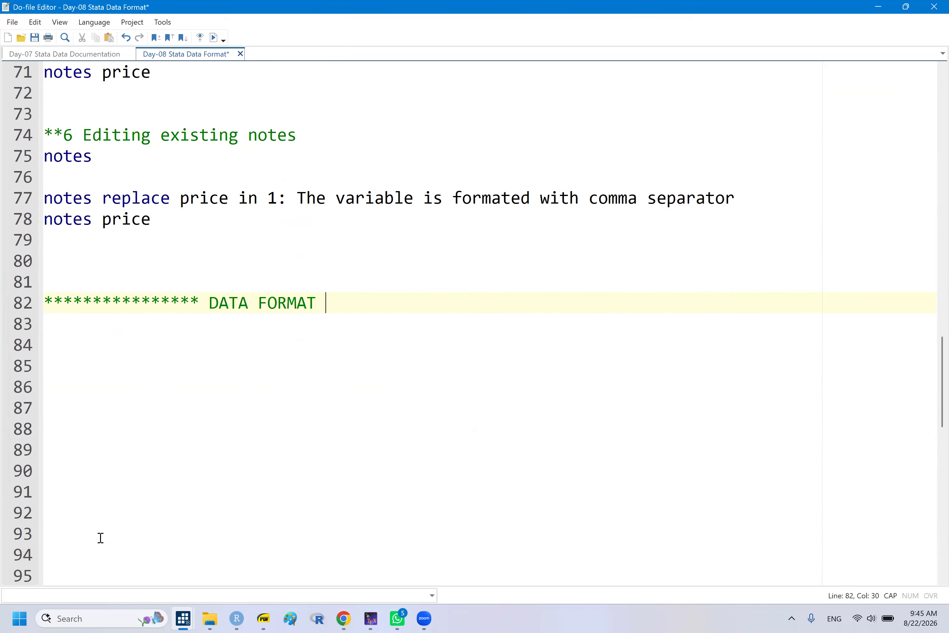
text(**************)
key(Return)
key(Caps_Lock)
text(help f)
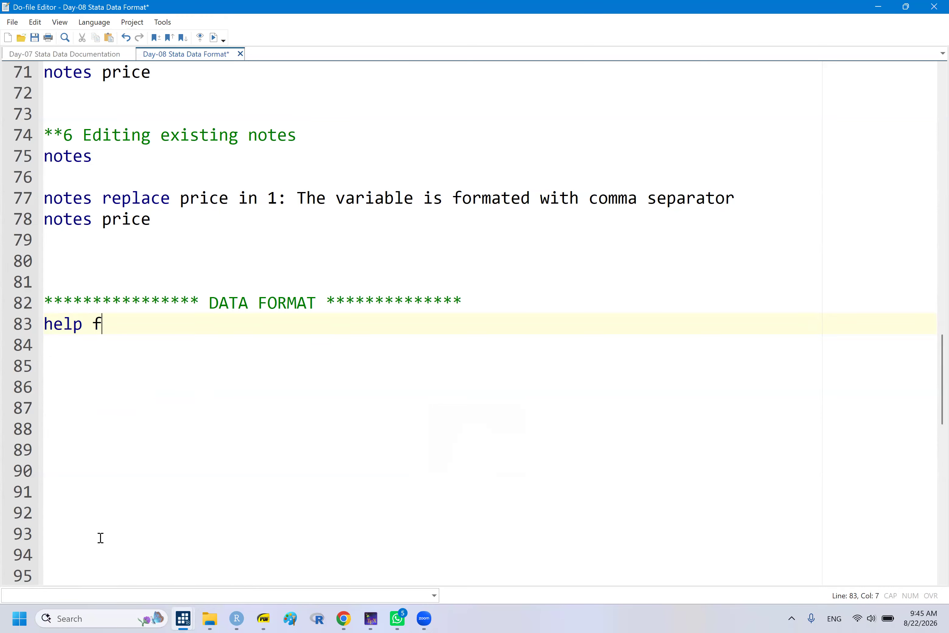
text(ormat)
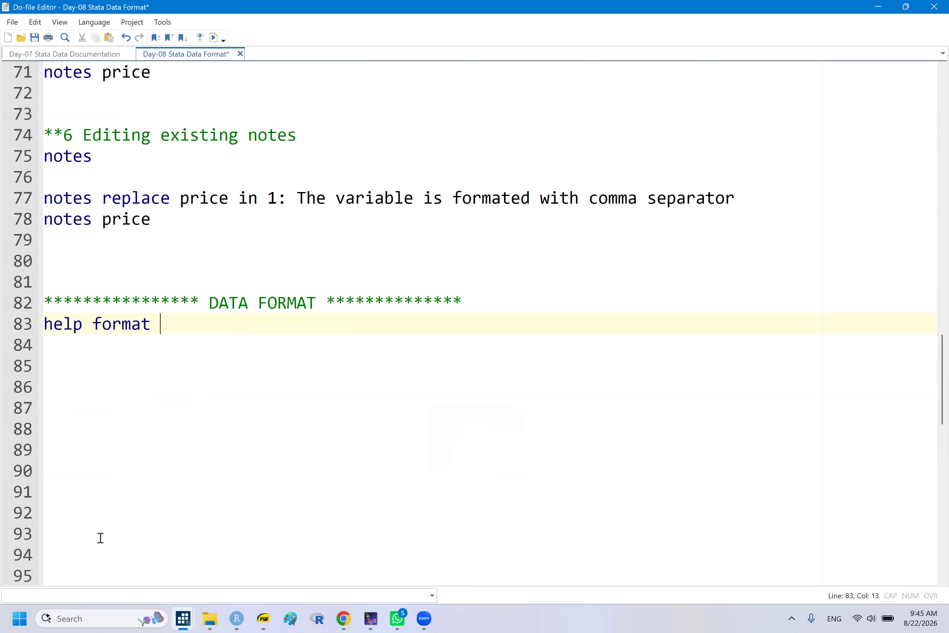
key(Return)
key(Return)
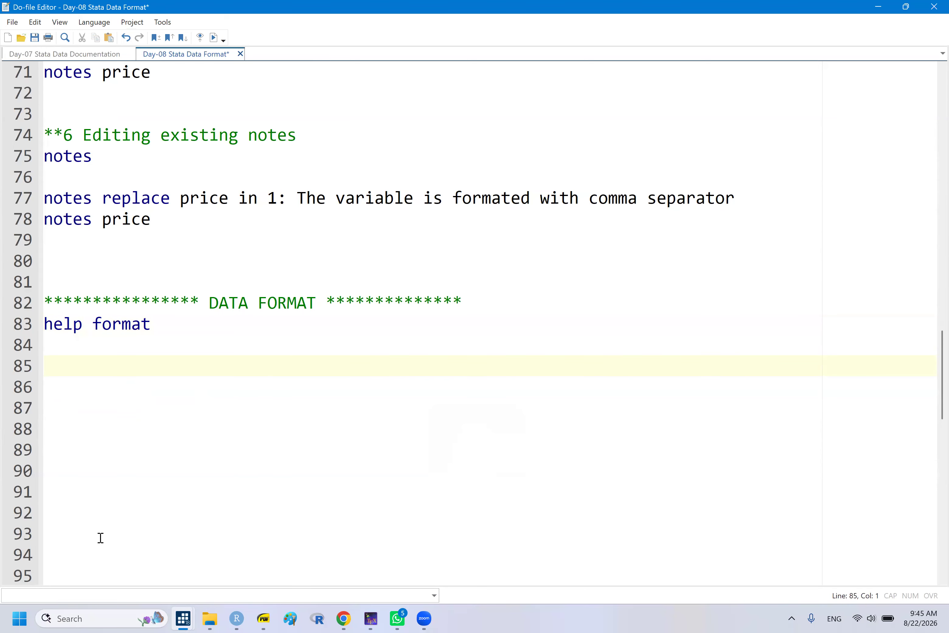
- Add the commands sysuse auto2,clear and describe on lines 85 and 86 of the do-file
text(sys)
key(Down)
key(Return)
text(aut)
key(Return)
text(,cl)
key(Return)
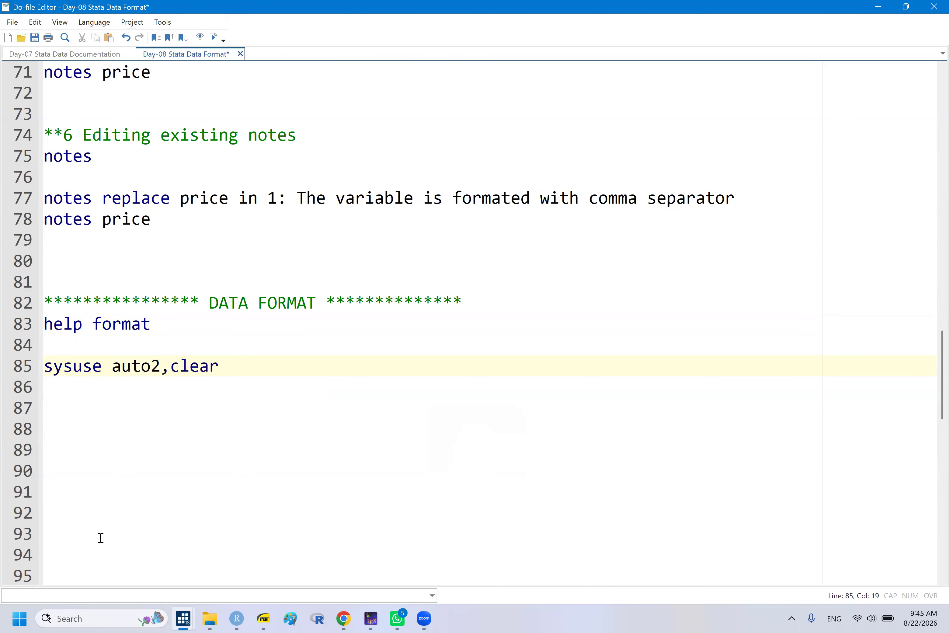
click(65, 390)
text(des)
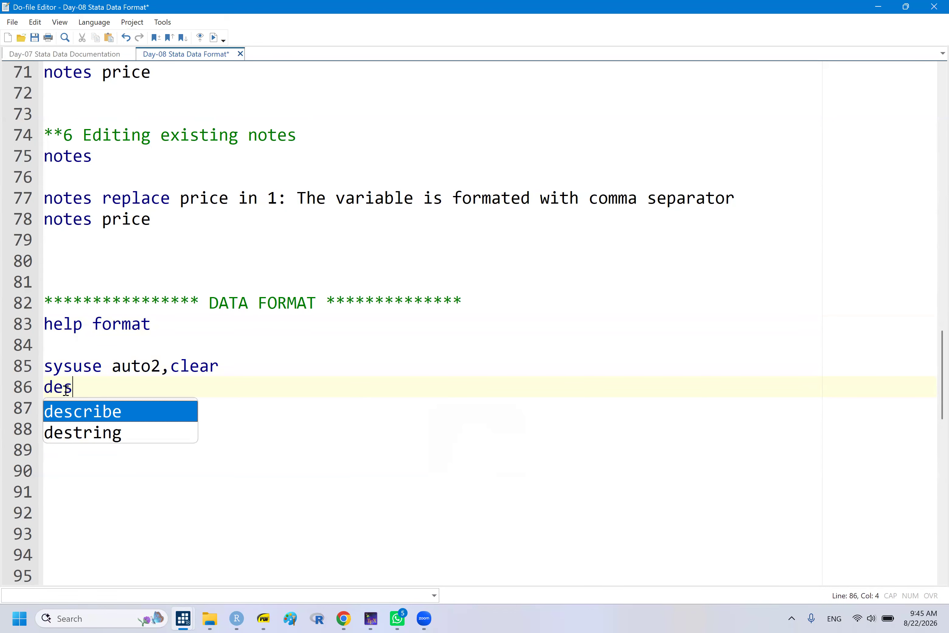
key(Return)
- Run the sysuse and describe lines together and view the variable listing in the main Stata window
drag(63, 365, 92, 402)
click(91, 402)
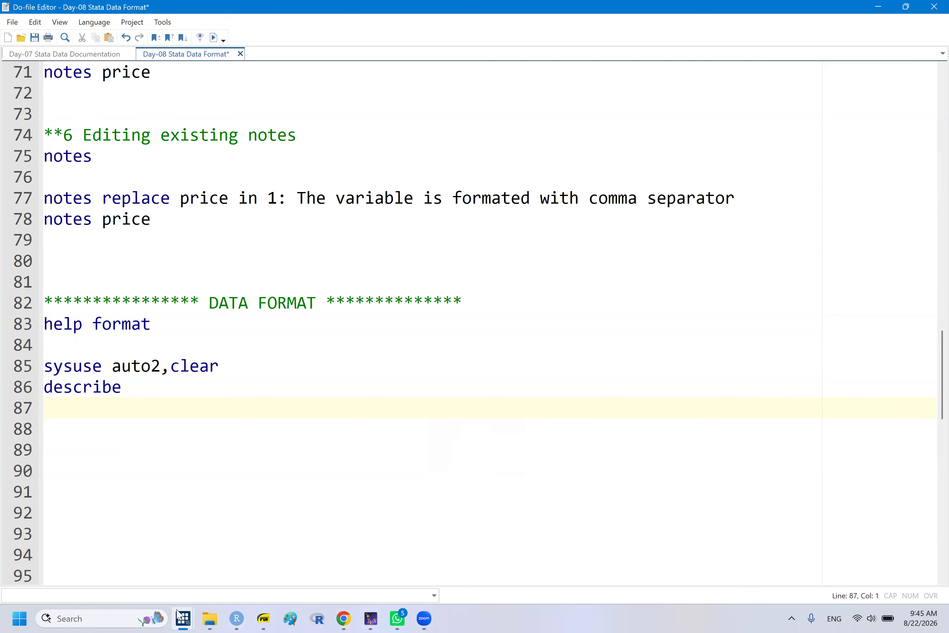
mouse_move(180, 619)
click(69, 543)
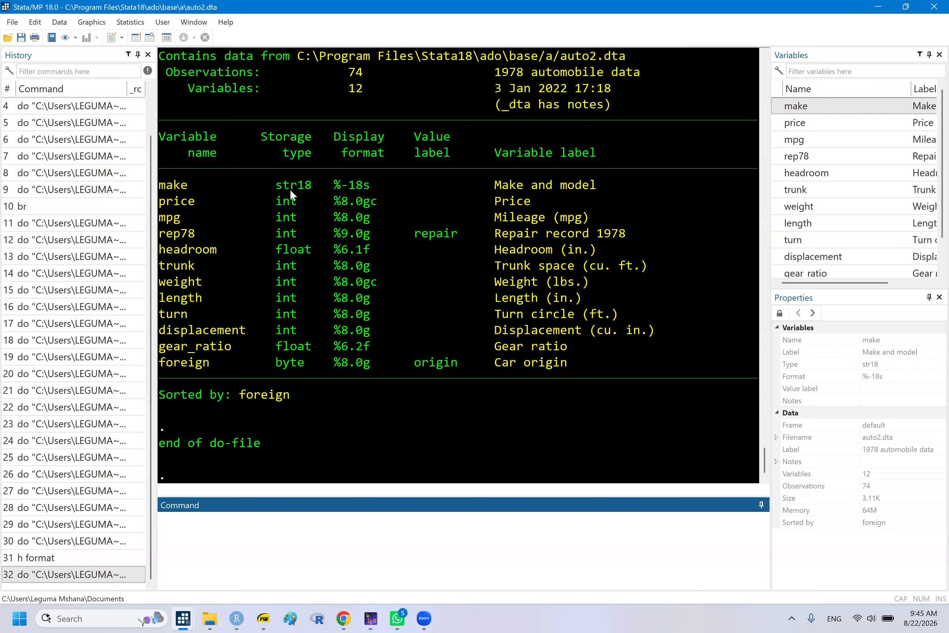
- Examine the storage type and display format of make, comparing them with the string format syntax on the PDF slide
drag(277, 189, 307, 188)
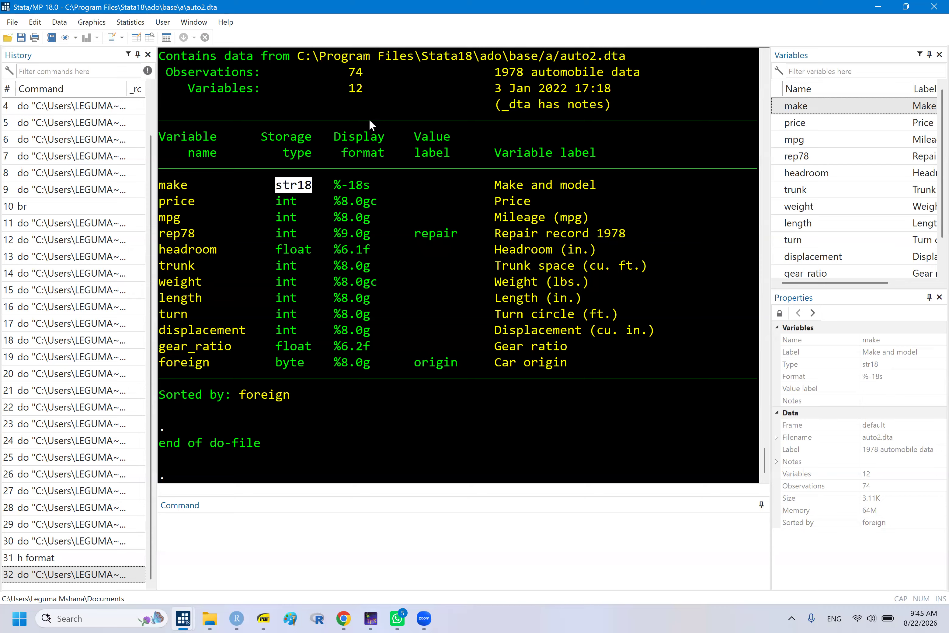
click(345, 167)
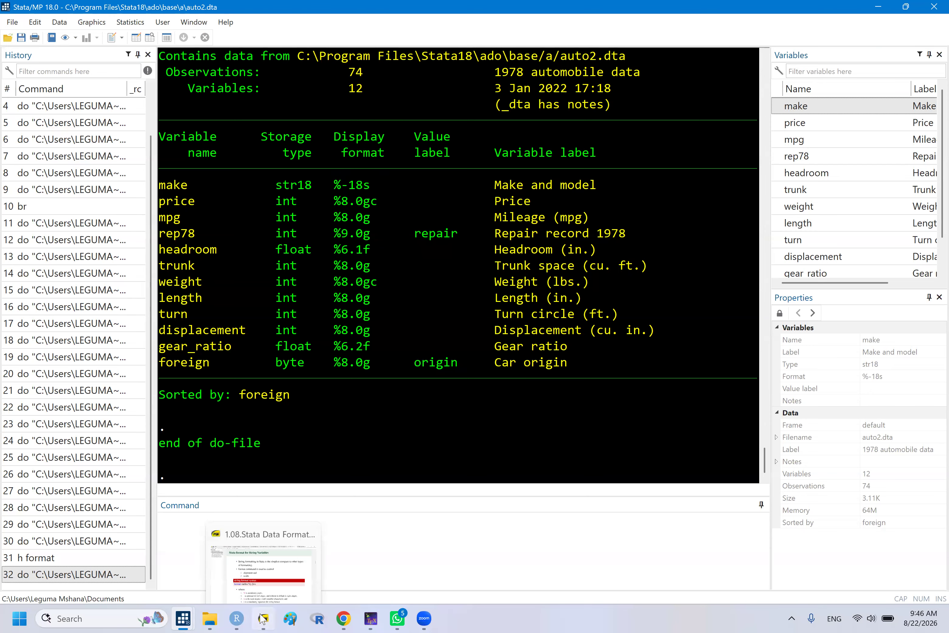
click(276, 605)
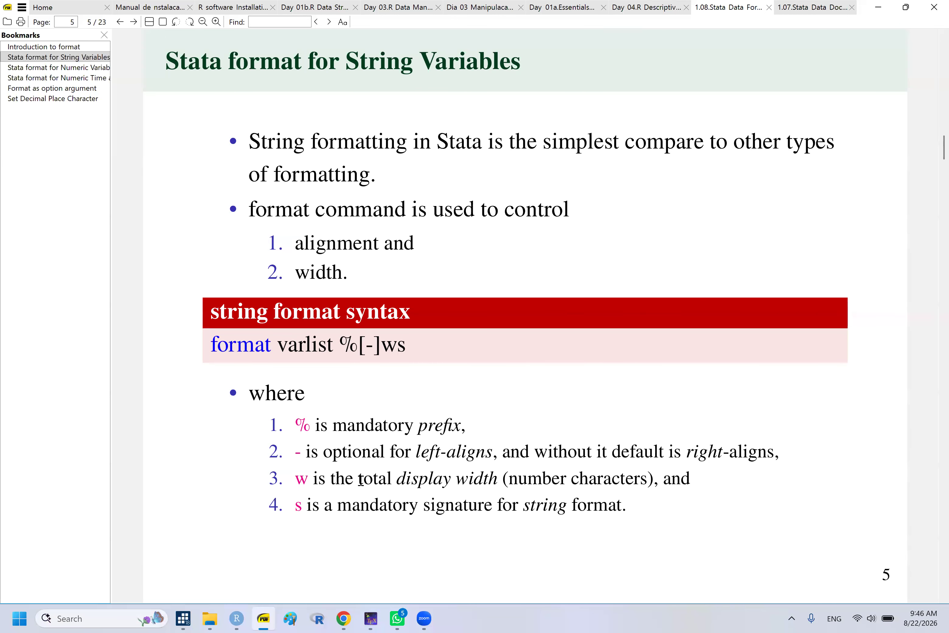
click(270, 610)
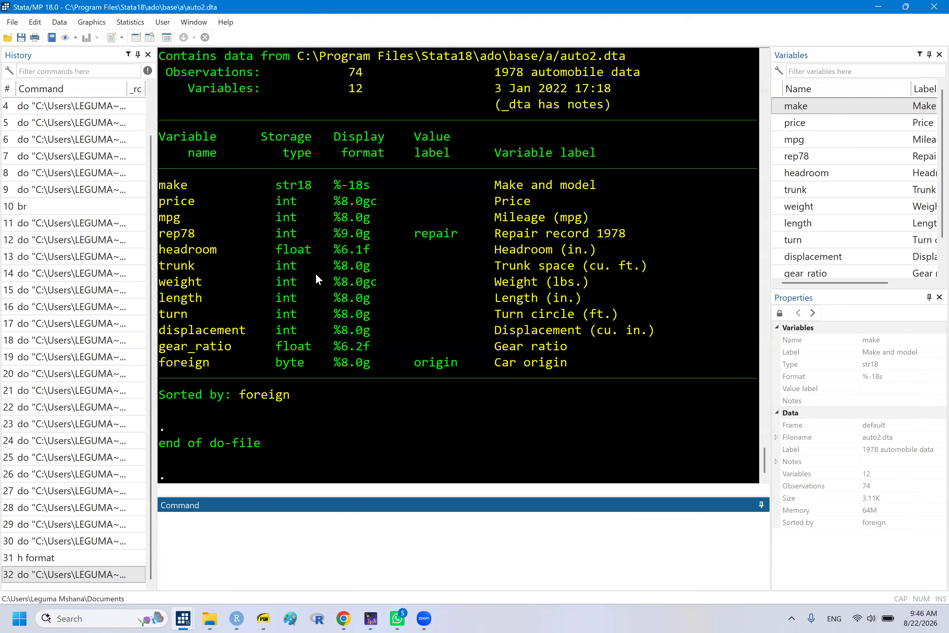
click(344, 183)
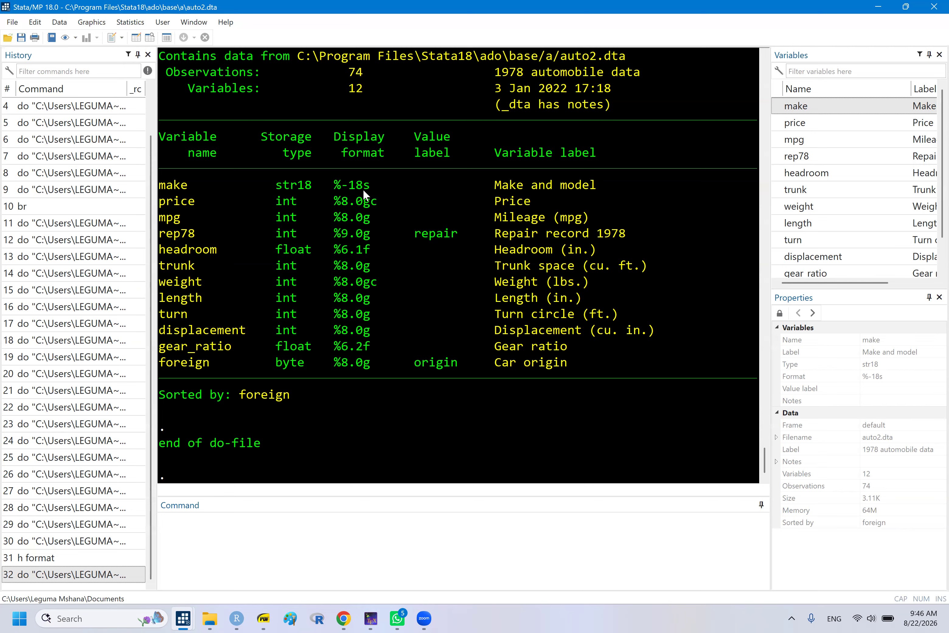
drag(360, 187, 350, 187)
click(269, 616)
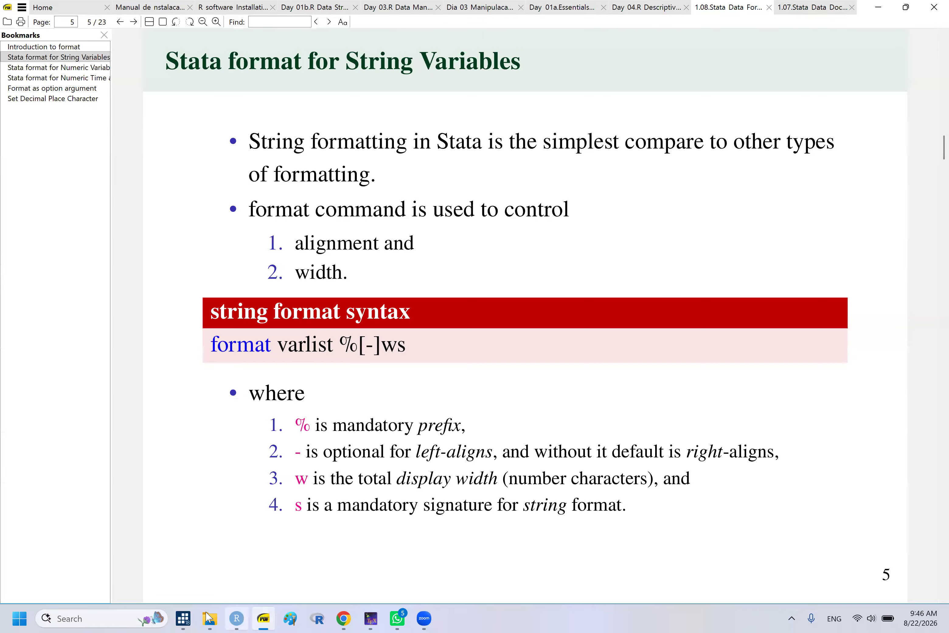
- Return to the do-file, extend describe to describe make, run that line, and check its output against the string format slide
mouse_move(182, 617)
click(175, 559)
click(167, 386)
text(make)
click(53, 386)
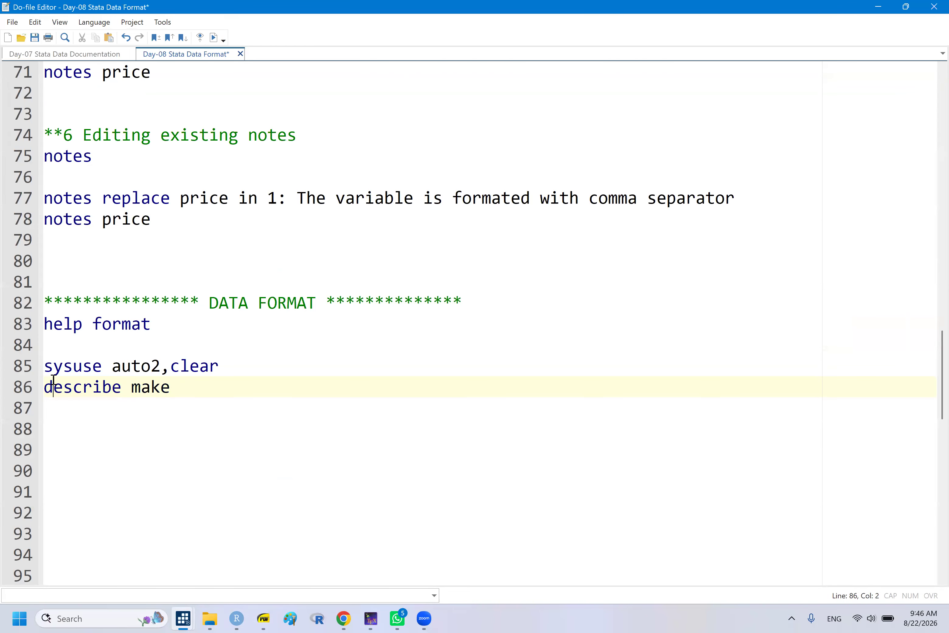
double_click(53, 386)
key(shift+End)
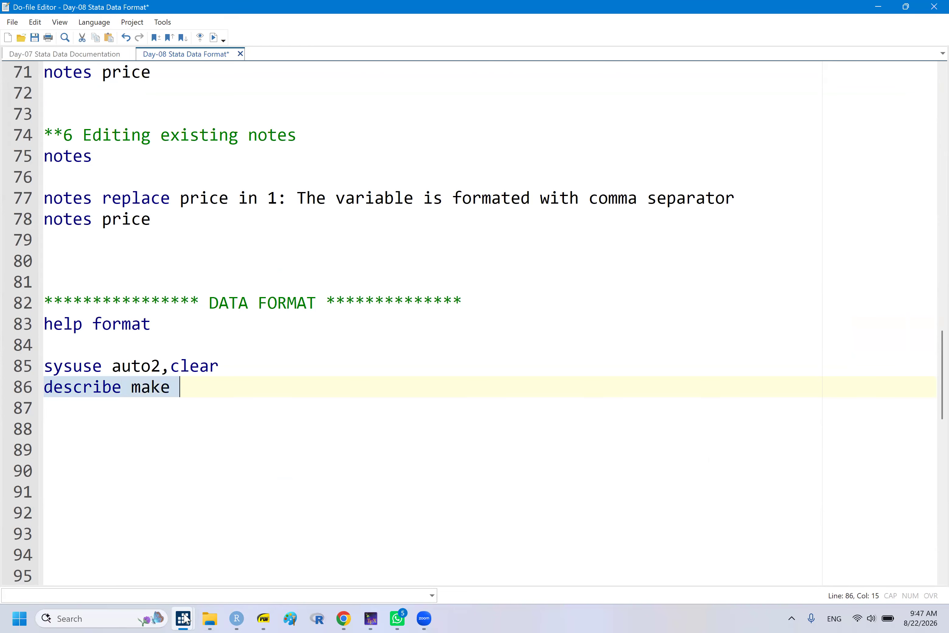
mouse_move(185, 618)
click(85, 549)
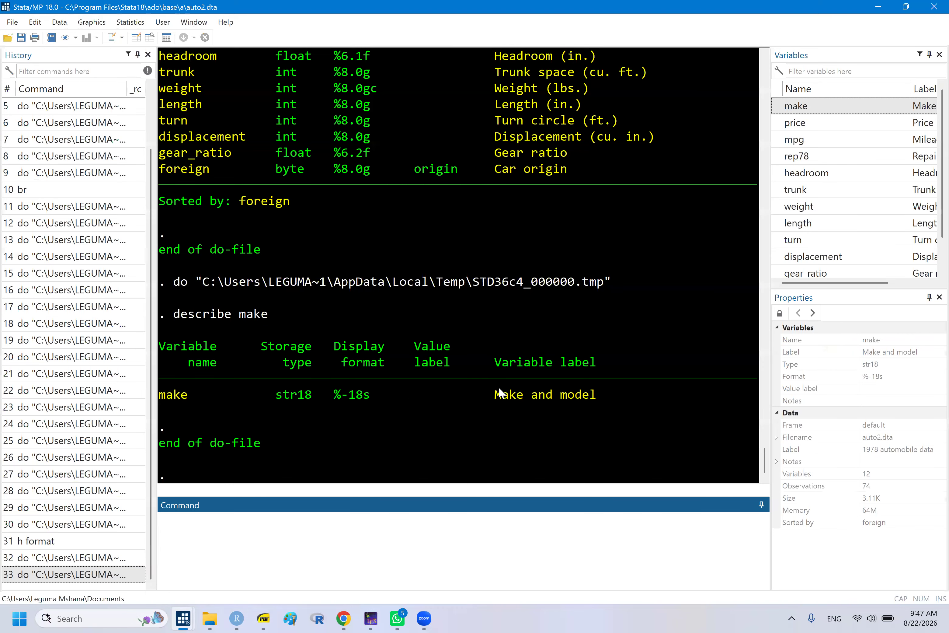
click(350, 531)
click(268, 618)
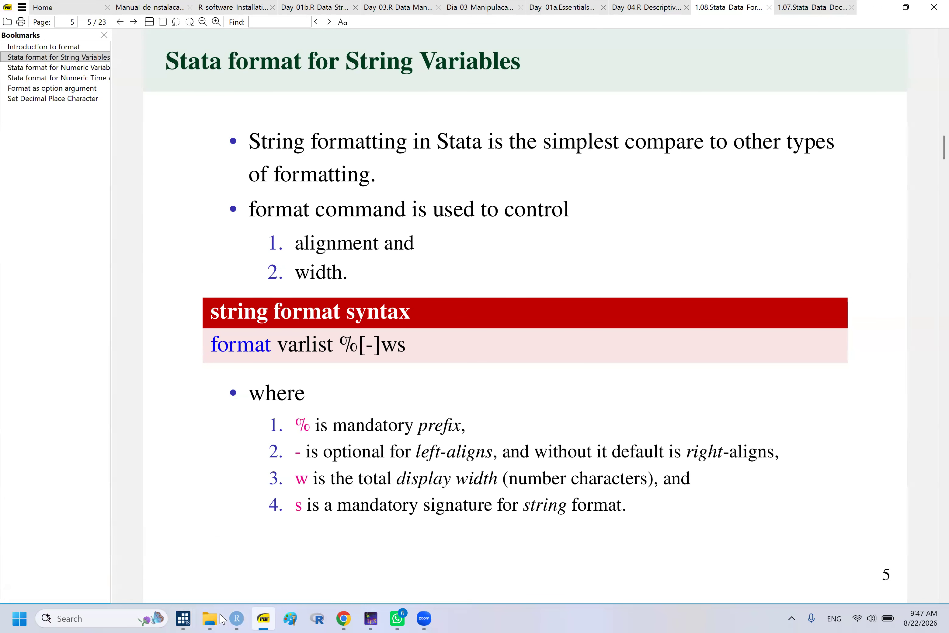
- Add the command browse make on line 88 of the do-file and run it to view the variable in the Data Editor
mouse_move(183, 618)
click(168, 566)
click(77, 421)
text(bro)
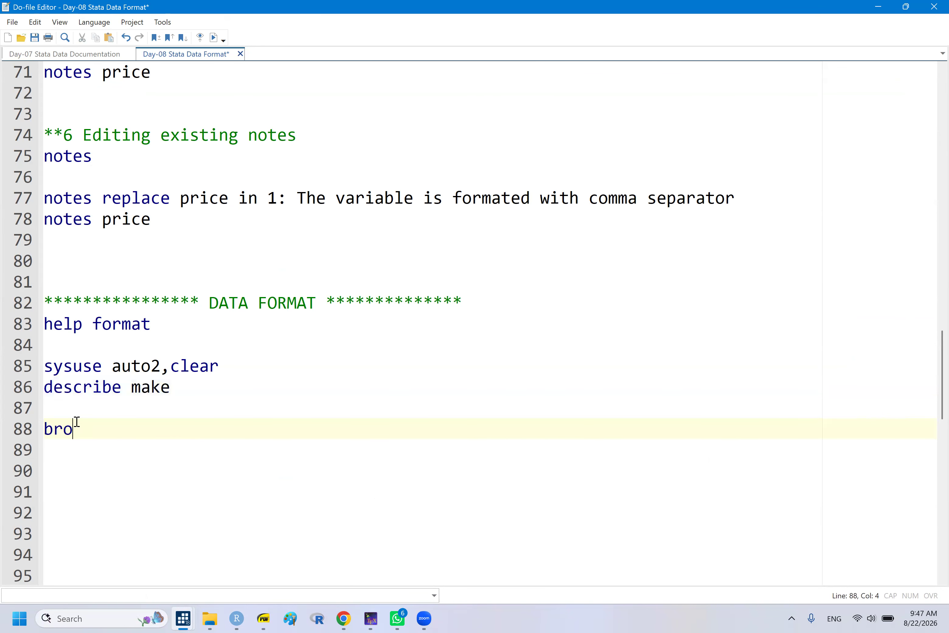
text(wse make)
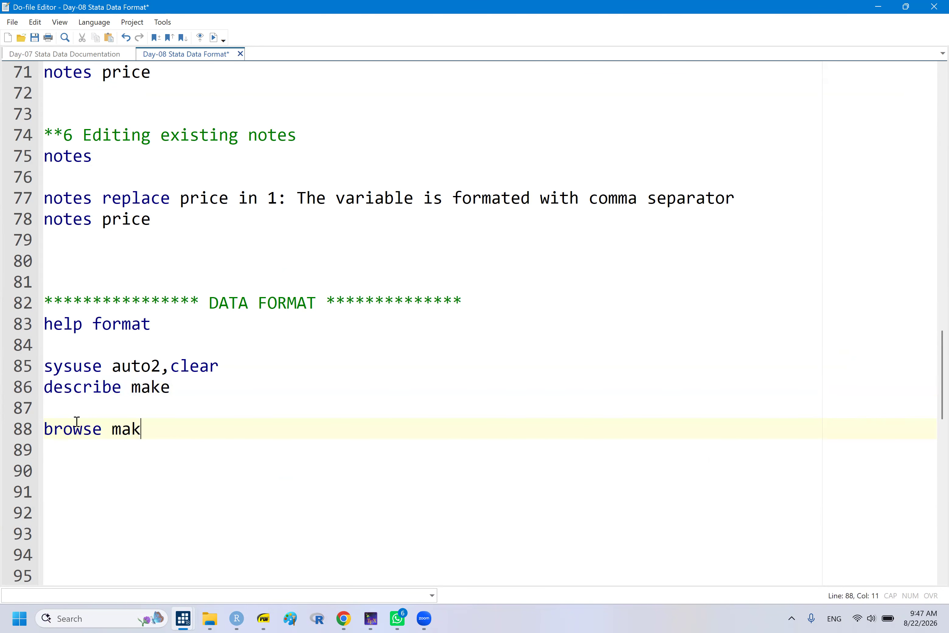
double_click(72, 428)
key(shift+End)
key(ctrl+d)
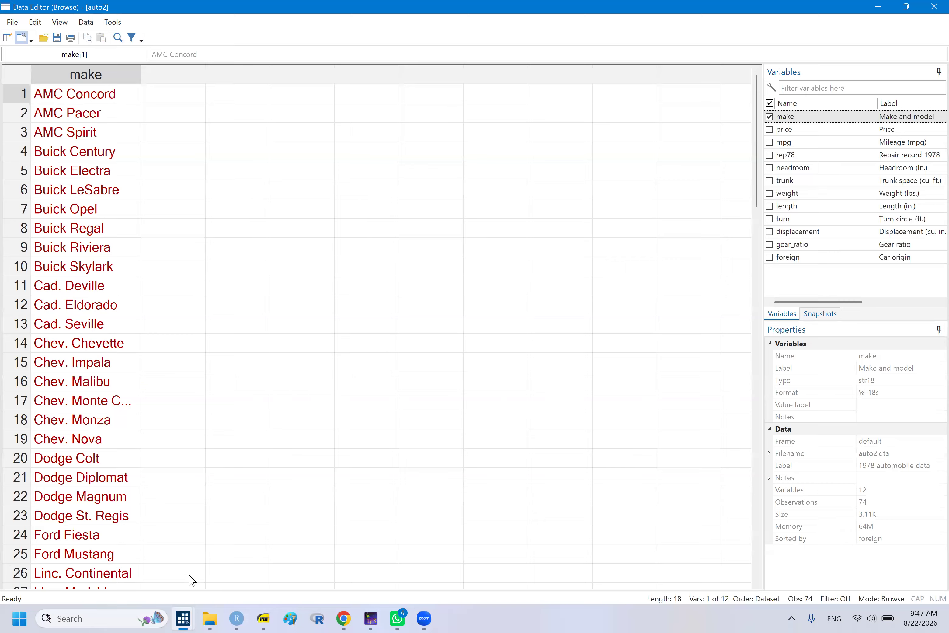
- Switch back to the do-file and insert the comment "**1 string variable format" above the sysuse line
mouse_move(187, 612)
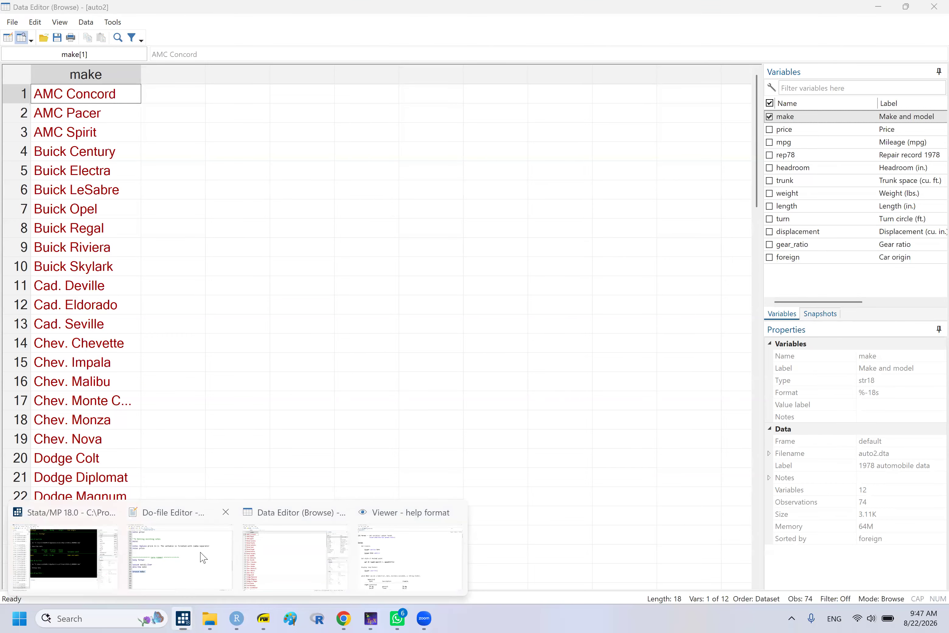
click(203, 557)
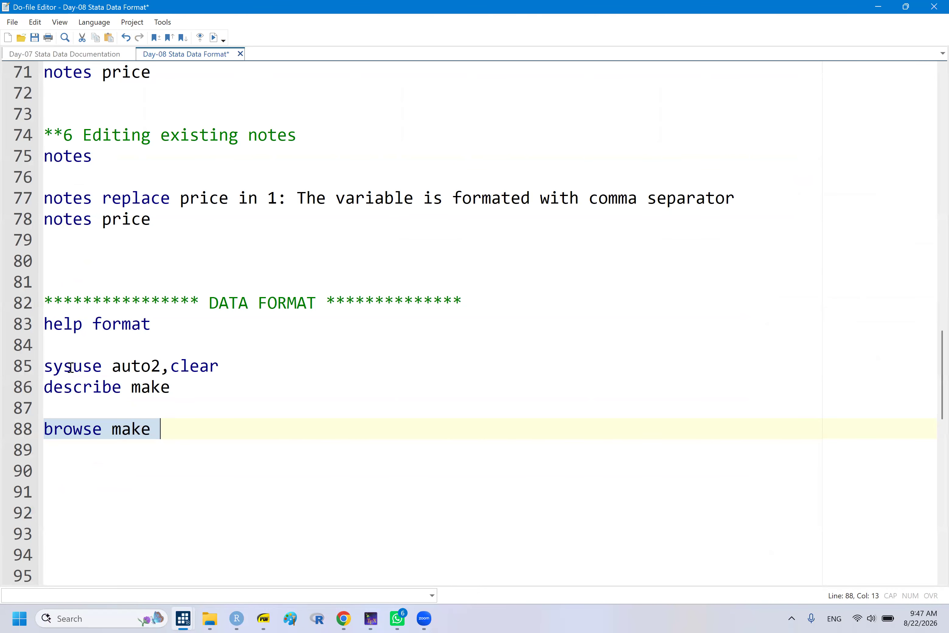
click(73, 345)
key(Return)
text(**)
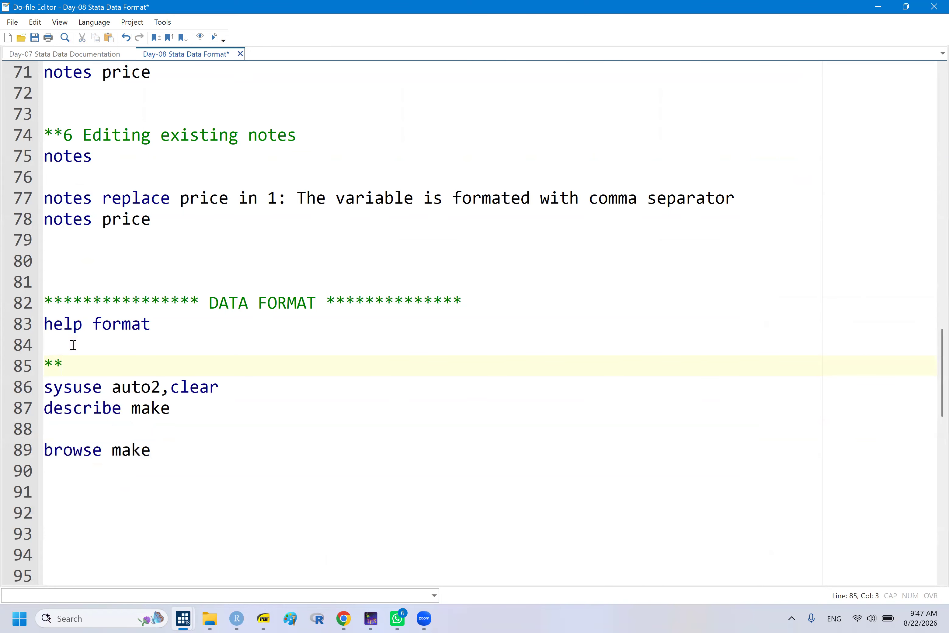
text(1 string )
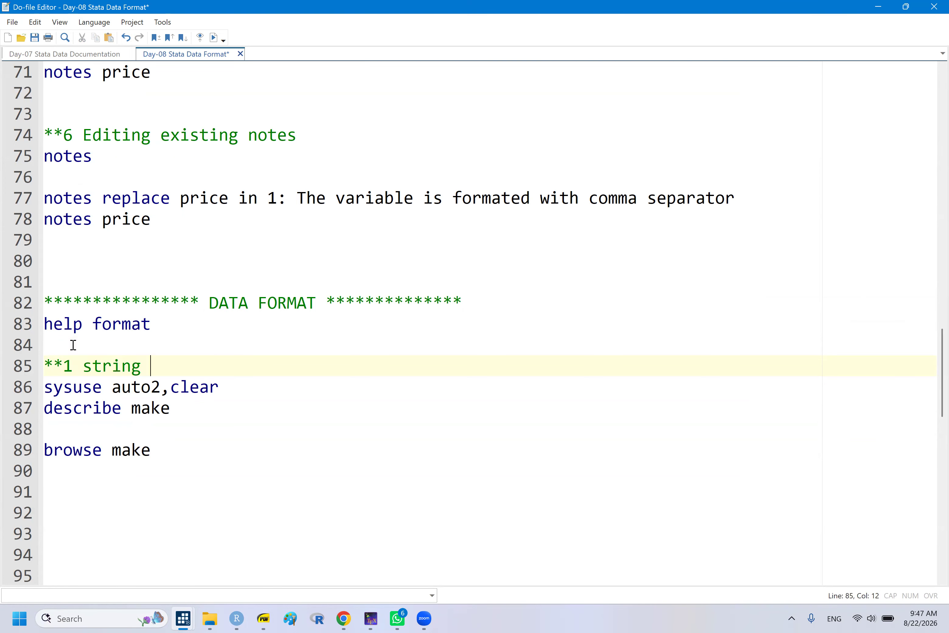
text(varia)
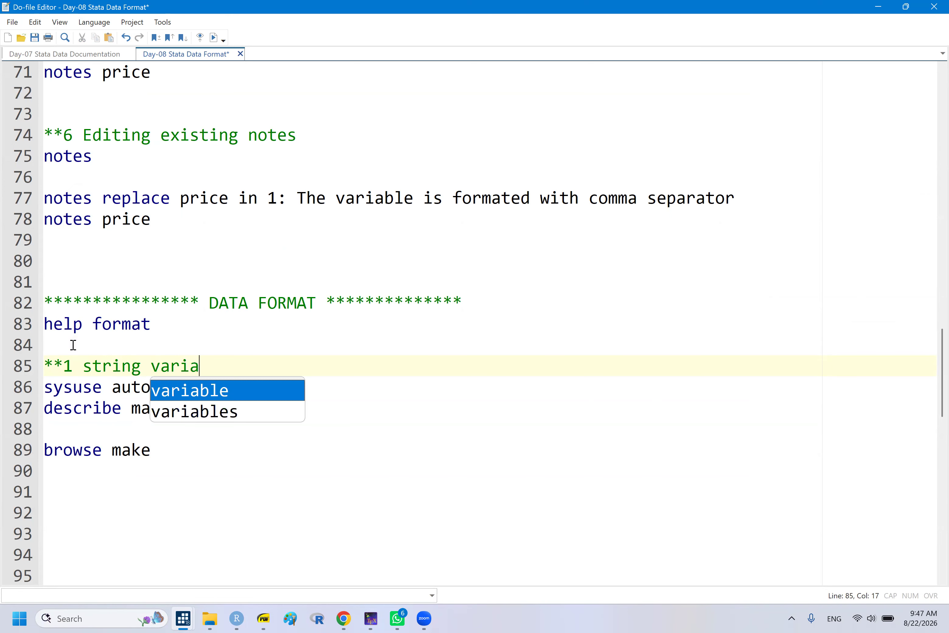
text(ble firmat)
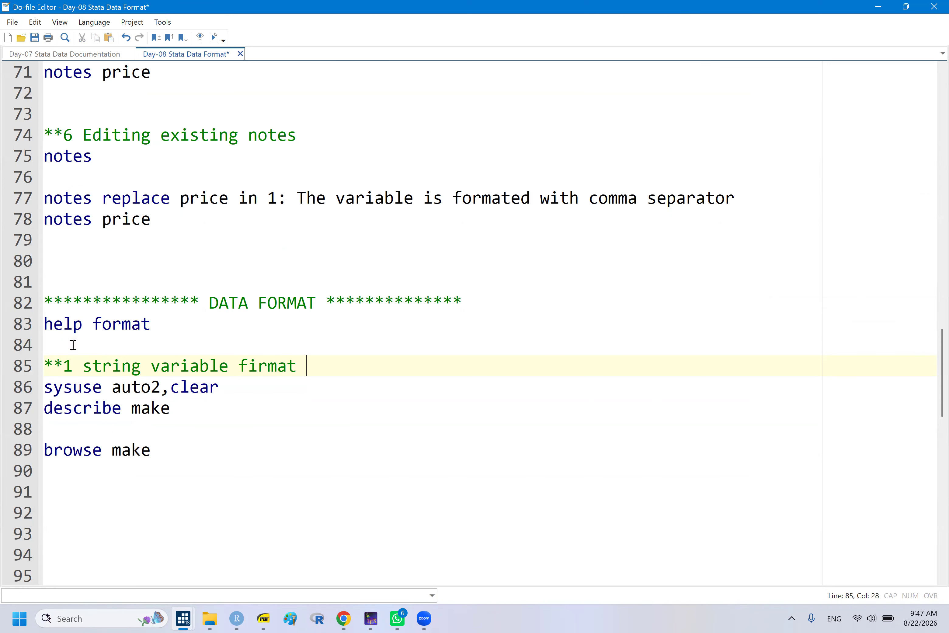
key(BackSpace)
key(BackSpace)
key(BackSpace)
key(BackSpace)
key(BackSpace)
key(BackSpace)
text(ormat)
- Add the comment "* change alignment of string values" on line 91, below browse make
click(51, 494)
text(* change )
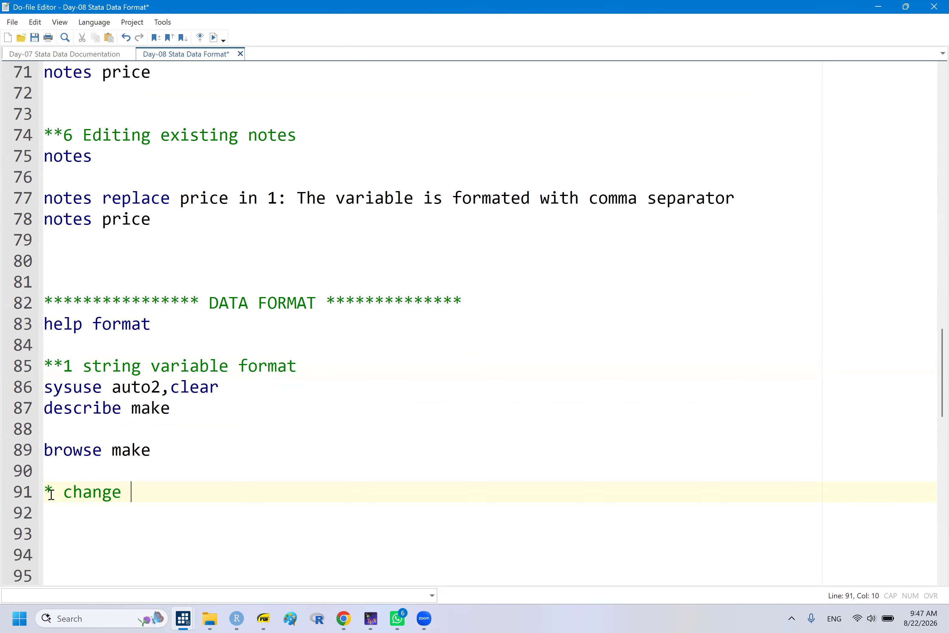
text(alignment of)
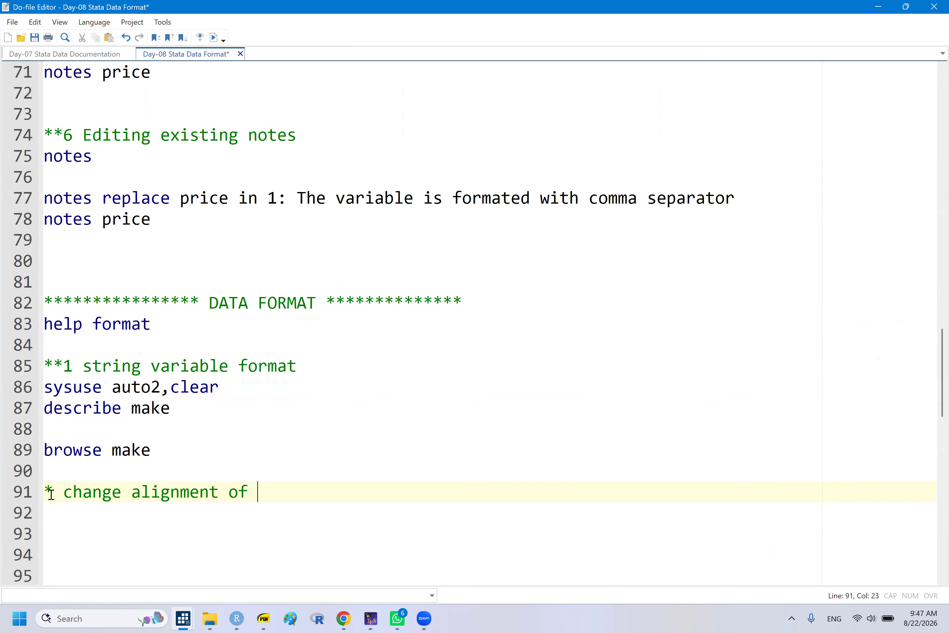
text( stri)
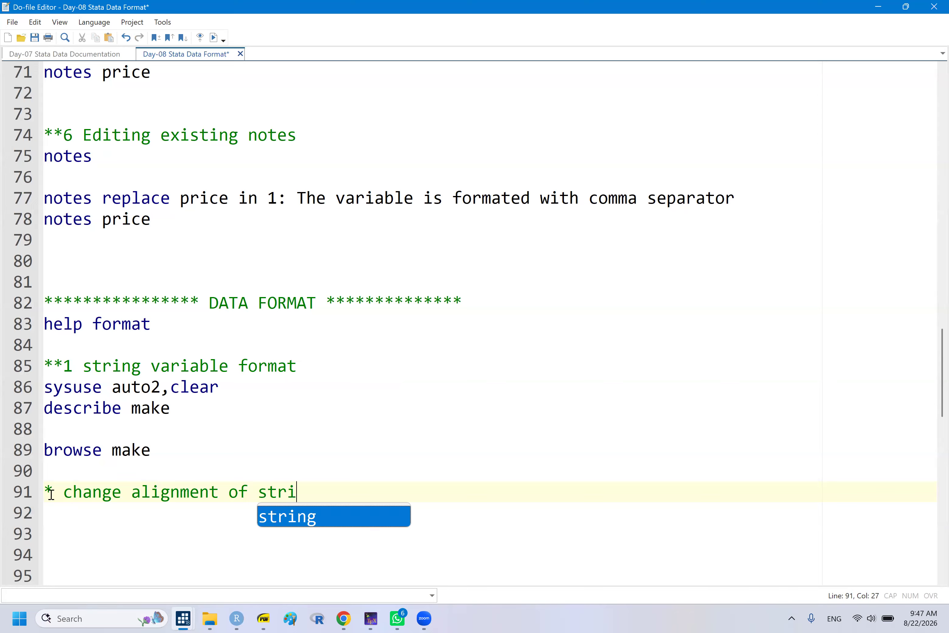
text(ng value s)
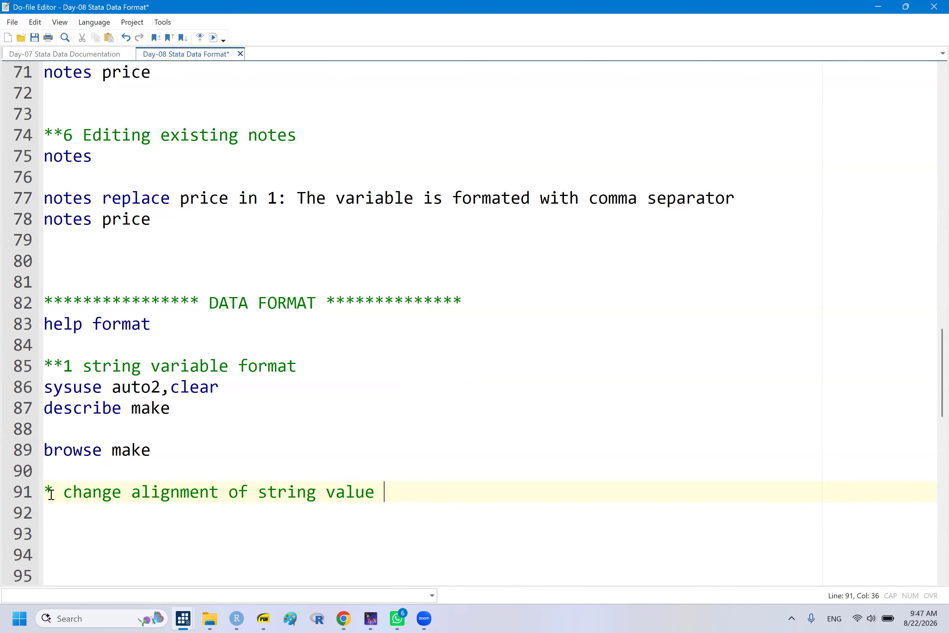
key(BackSpace)
key(BackSpace)
key(BackSpace)
text(s)
key(BackSpace)
key(BackSpace)
text(ues)
- Insert blank lines below the alignment comment and add the comment "* right alignment" on line 93
key(Return)
key(Return)
key(Return)
key(Return)
key(Return)
key(Return)
key(Return)
key(Return)
key(Return)
key(Return)
key(Return)
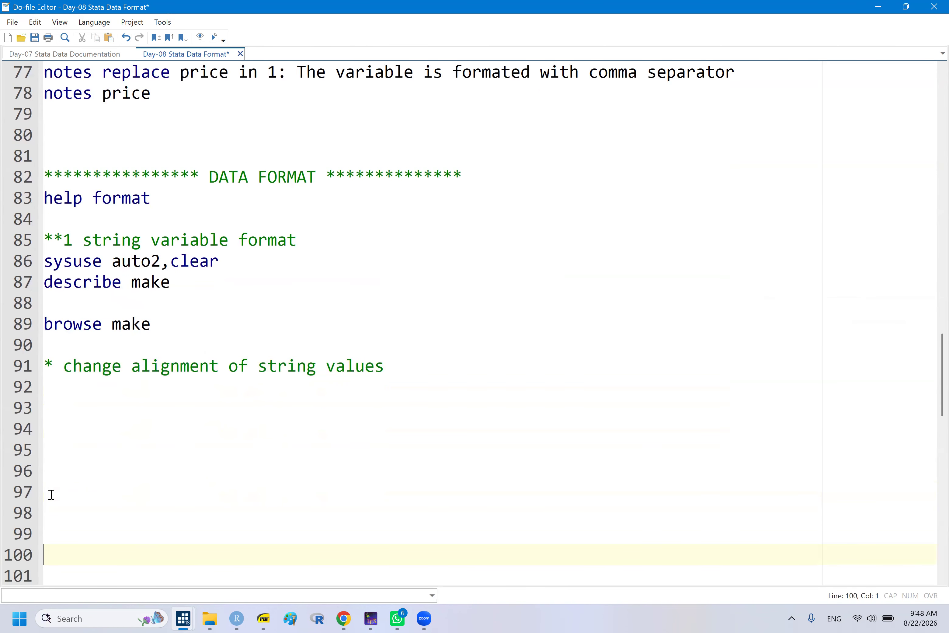
key(BackSpace)
key(BackSpace)
key(BackSpace)
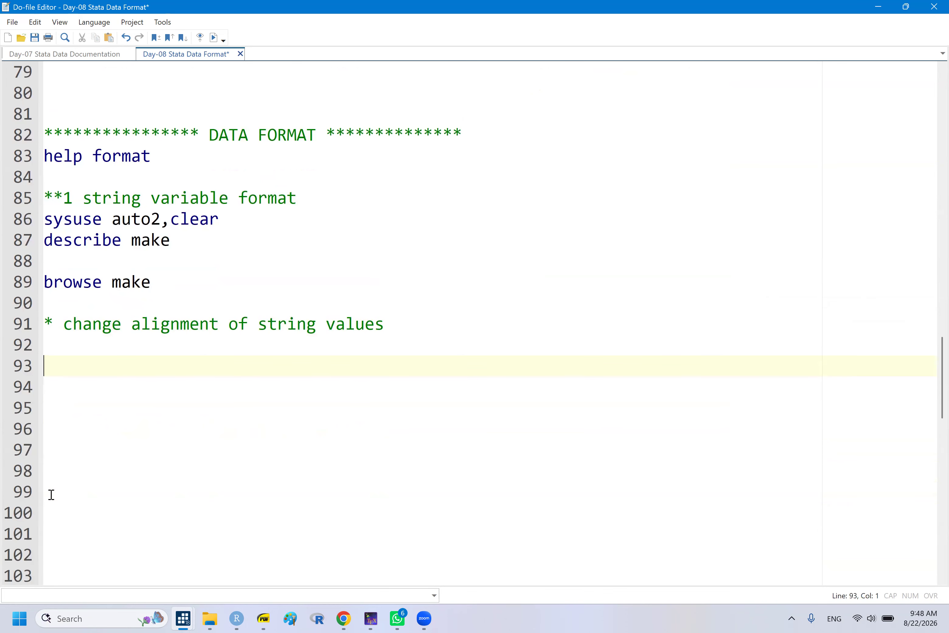
text(* right alignment)
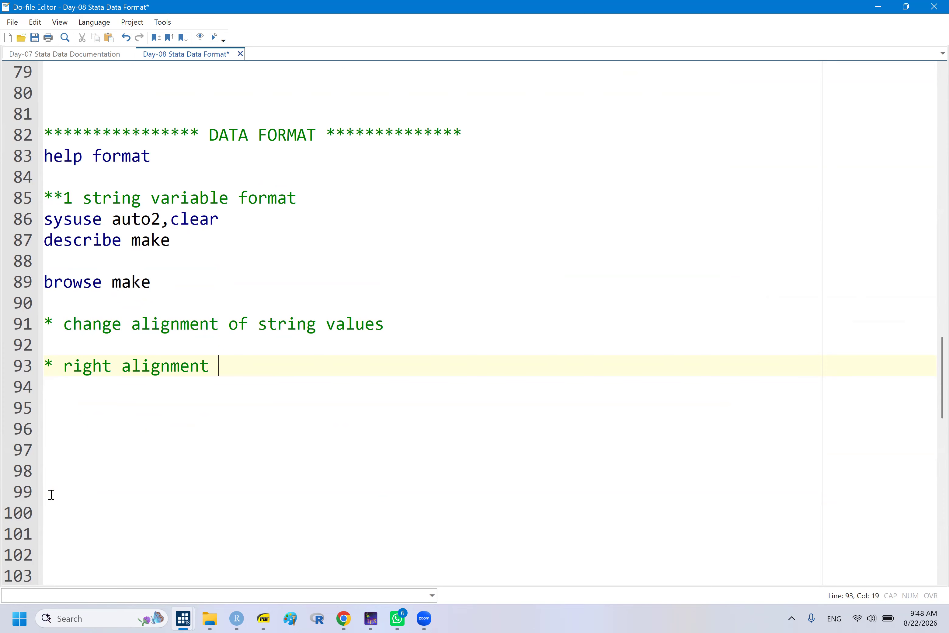
- Save the do-file and consult the string format syntax on the PDF slide "Stata format for String Variables"
key(ctrl+s)
click(266, 617)
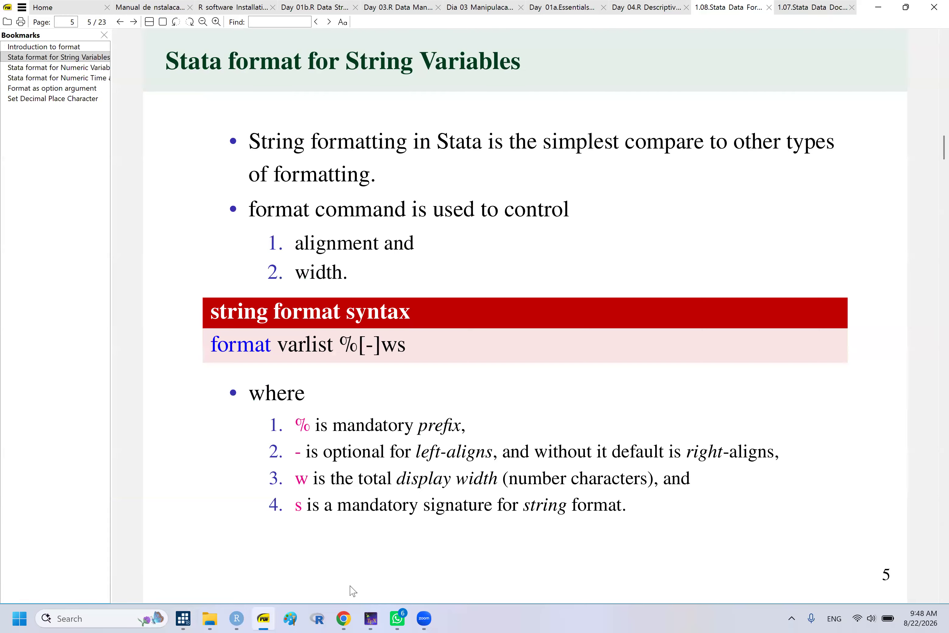
click(265, 618)
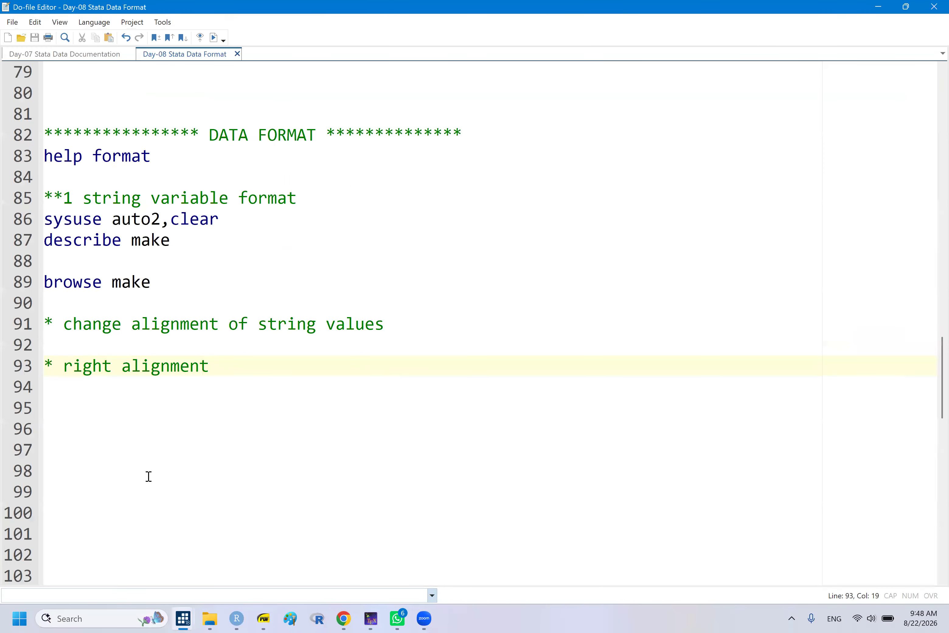
- Add the command format make %18s on line 94 of the do-file, below the right alignment comment, checking the syntax slide
click(106, 402)
click(89, 396)
text(format)
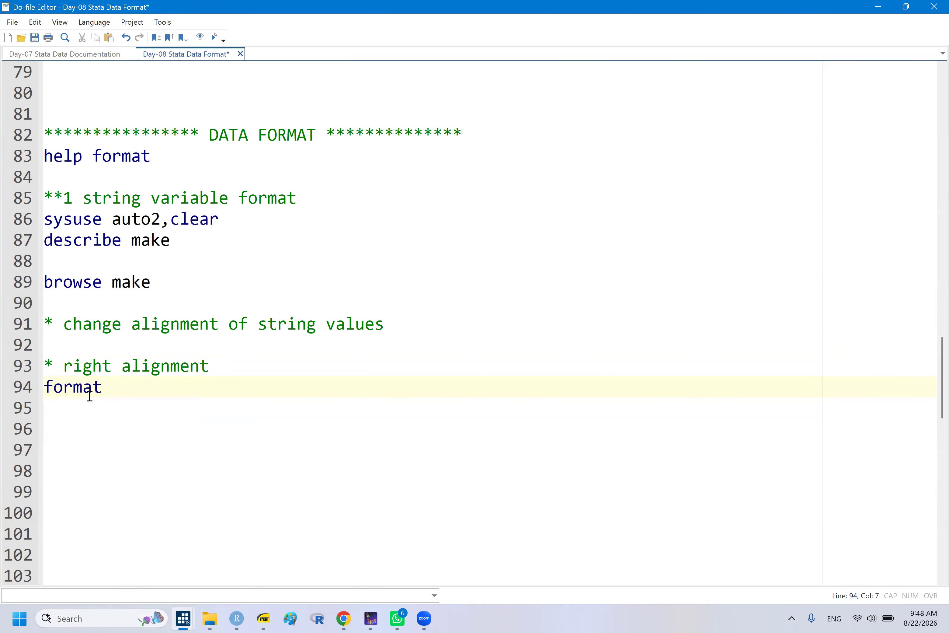
text( make)
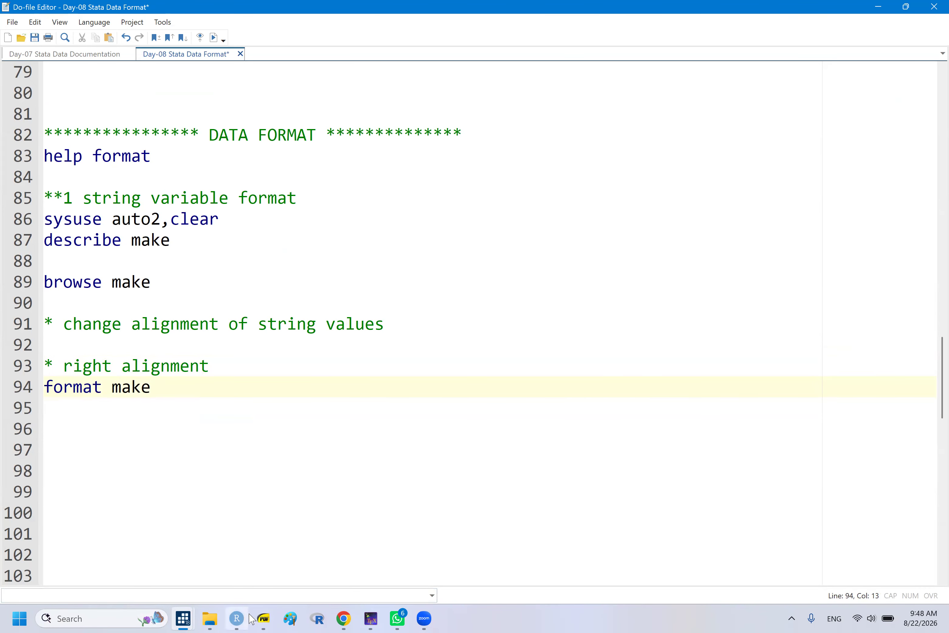
click(263, 619)
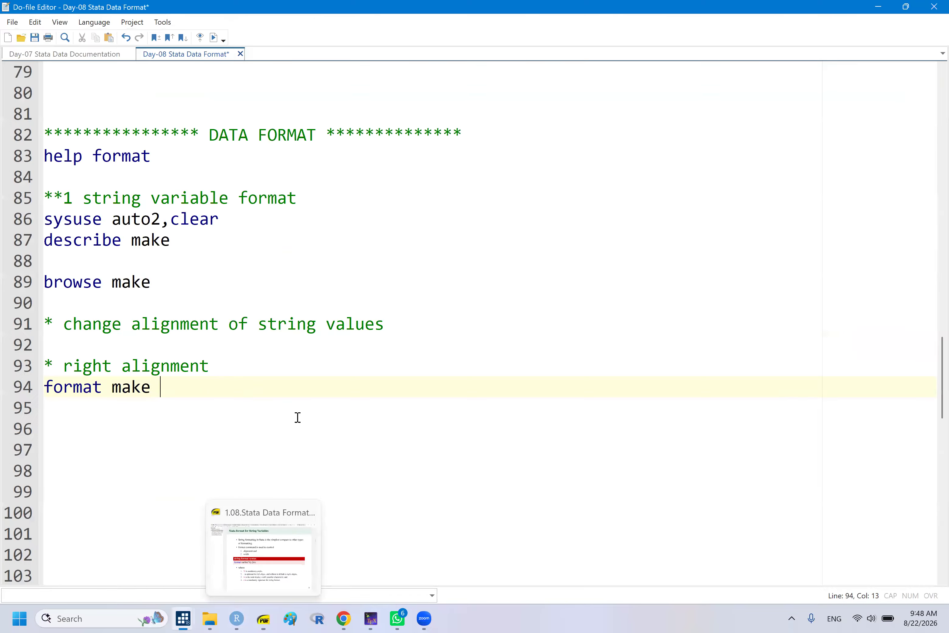
click(263, 618)
text(%18s)
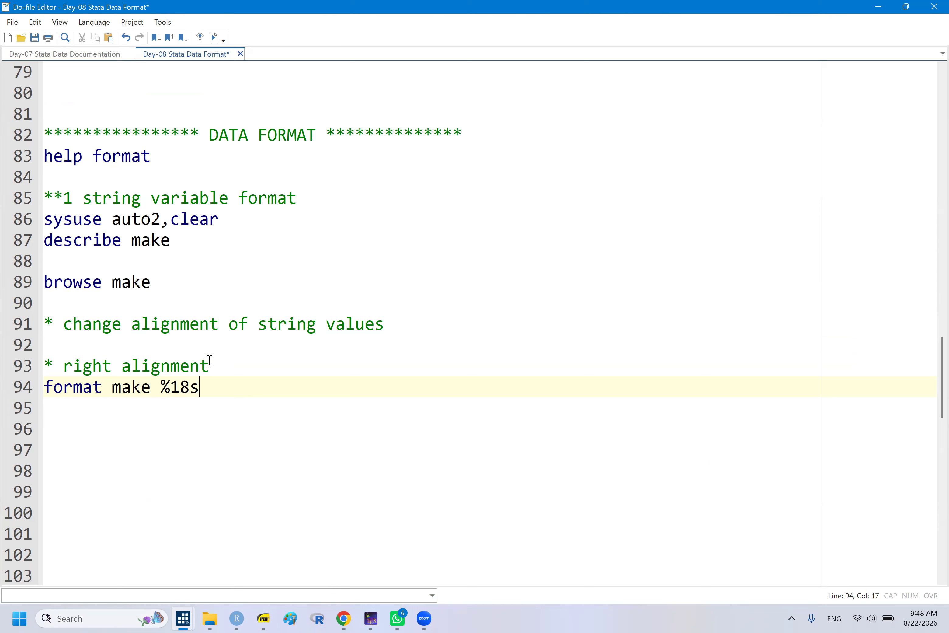
- Extend the right alignment comment on line 93 with "(no - sign)"
text((np)
key(BackSpace)
text(o -)
text( sign)
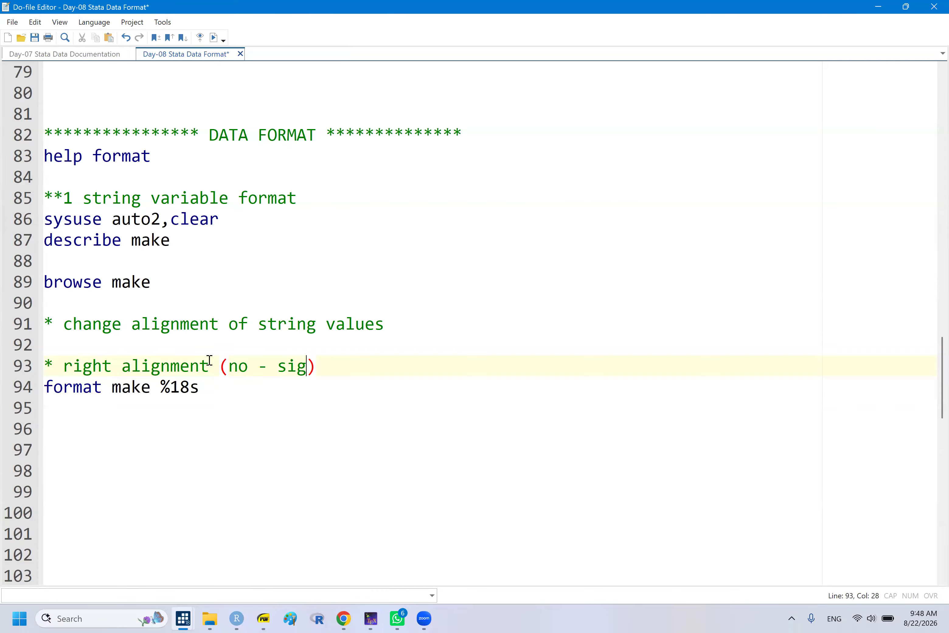
key(BackSpace)
- Run the format make %18s line and switch to the Data Editor to view make
double_click(84, 391)
key(shift+End)
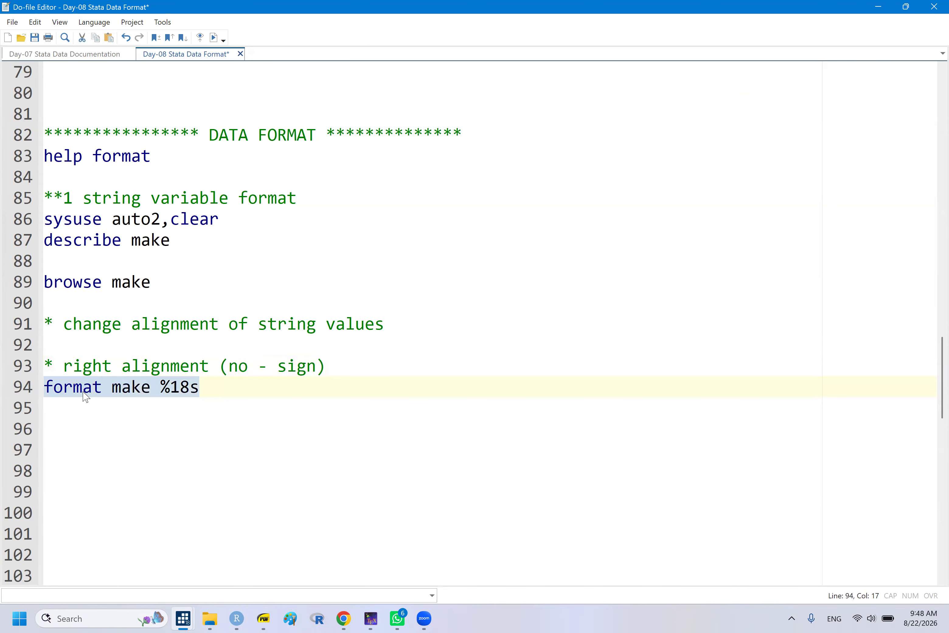
mouse_move(184, 619)
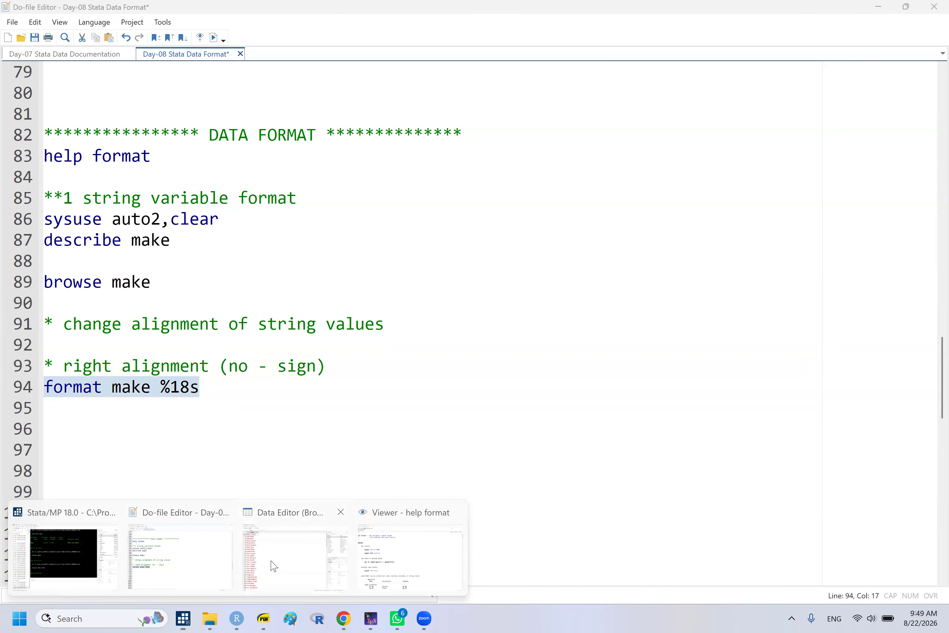
click(272, 565)
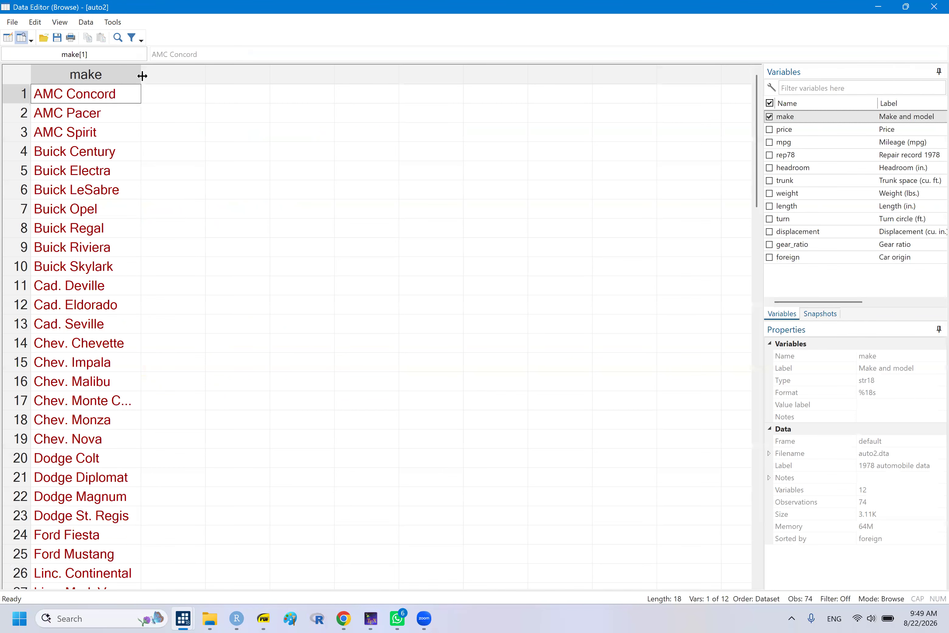
- Widen the make column in the Data Editor to examine how its values are aligned
drag(138, 75, 181, 96)
click(181, 95)
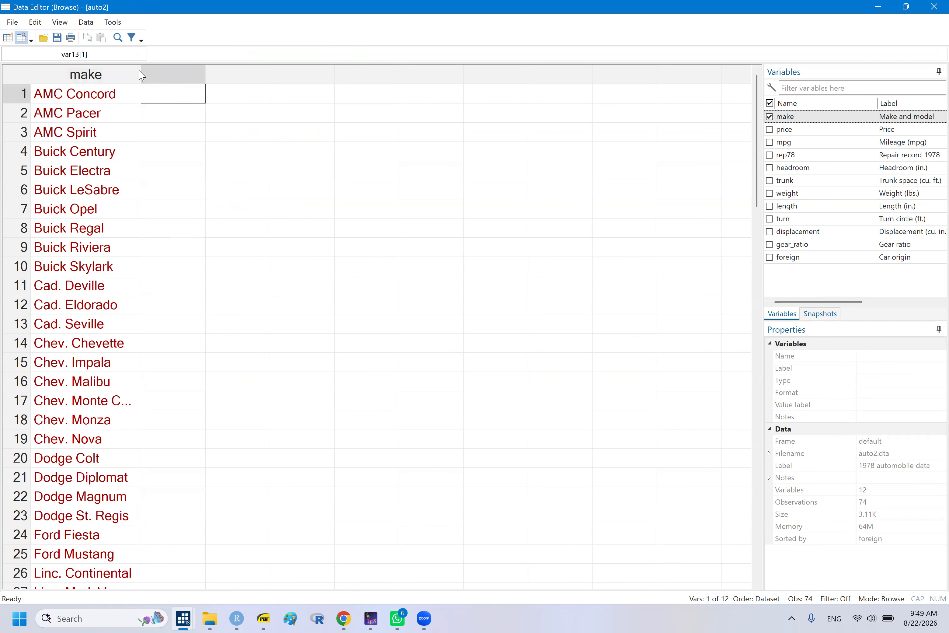
drag(141, 68, 197, 86)
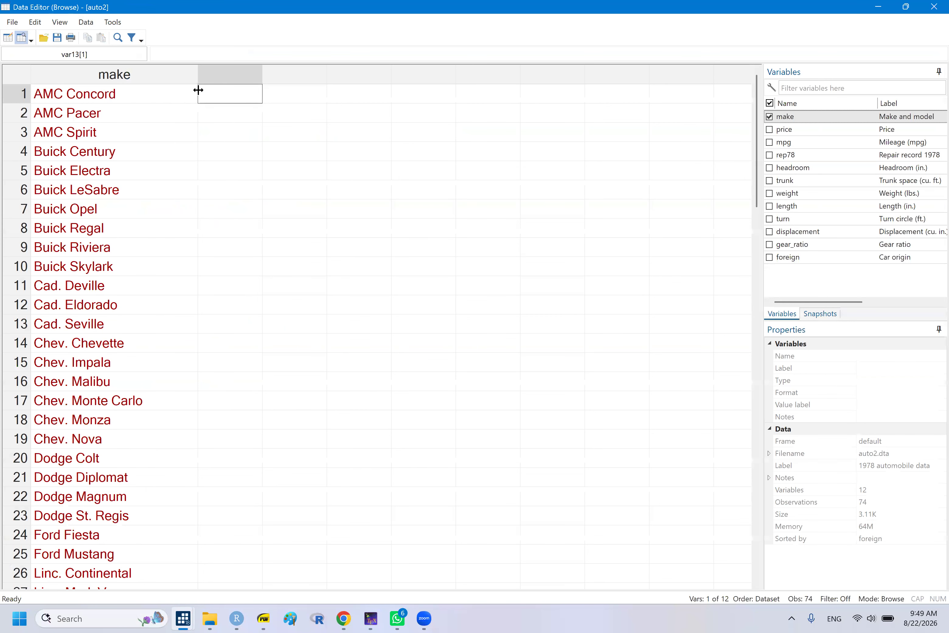
click(268, 279)
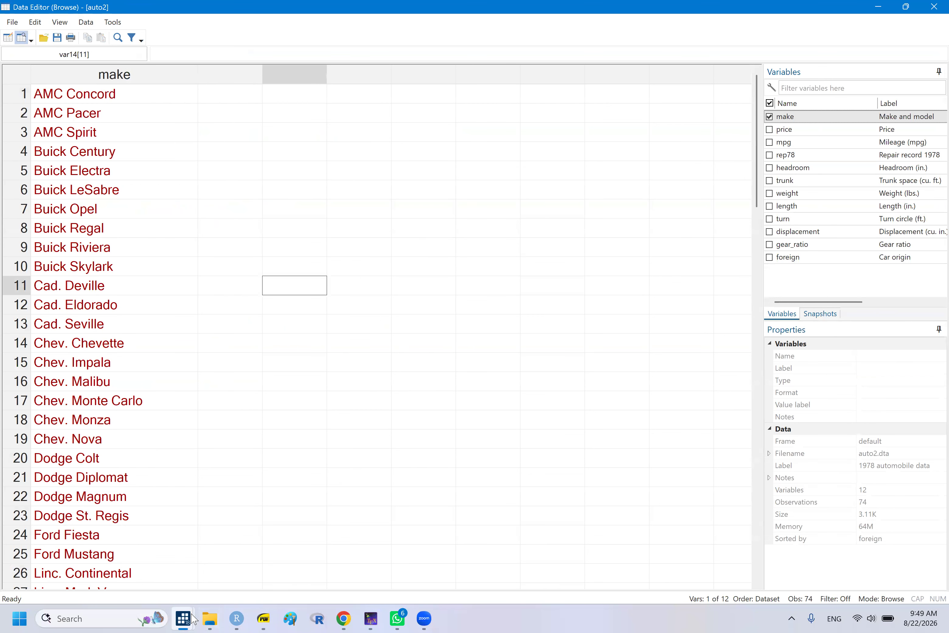
- Return to the do-file and run the format make %18s command on line 94 again
mouse_move(183, 619)
click(159, 549)
click(73, 399)
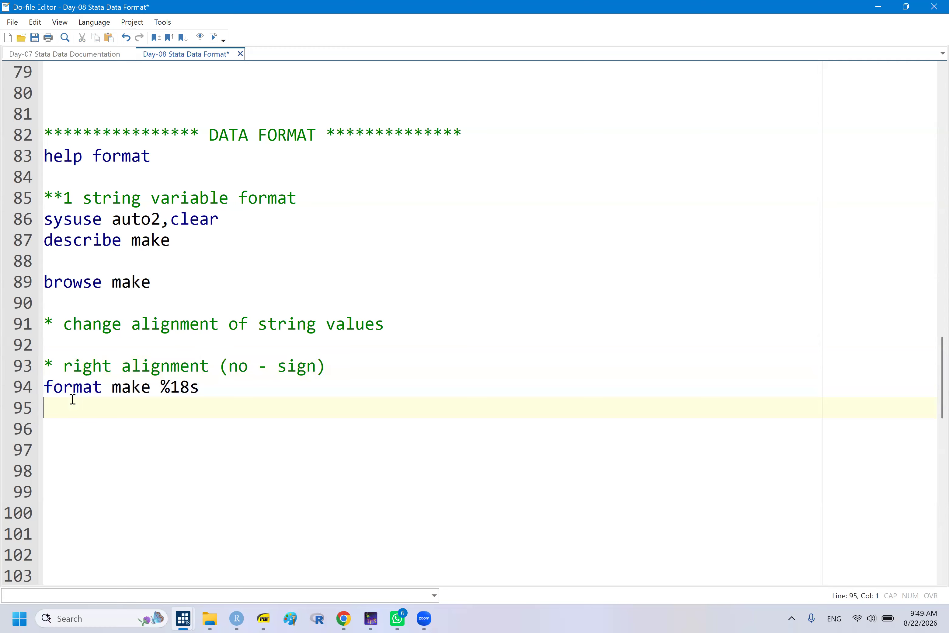
double_click(62, 390)
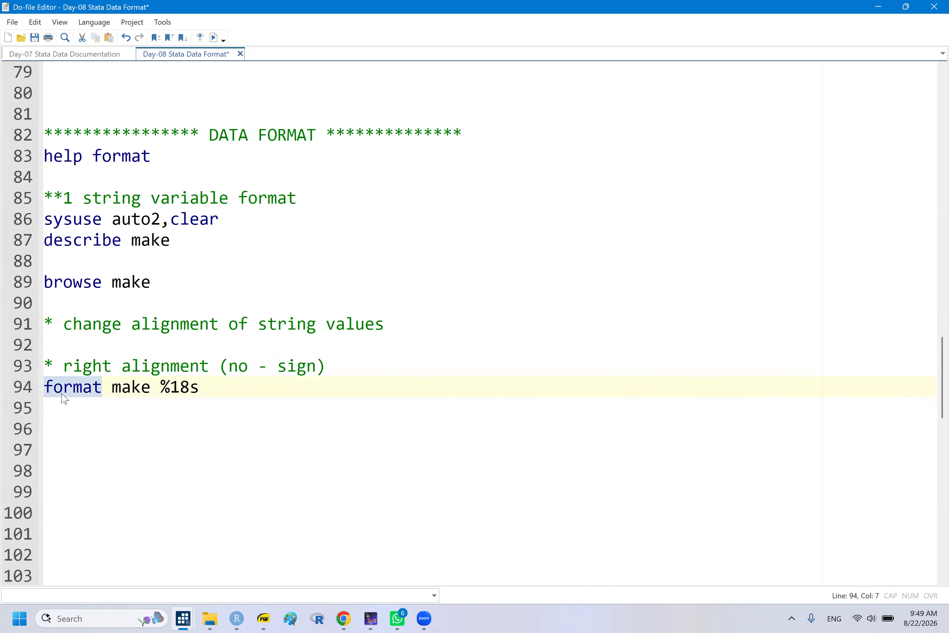
key(shift+End)
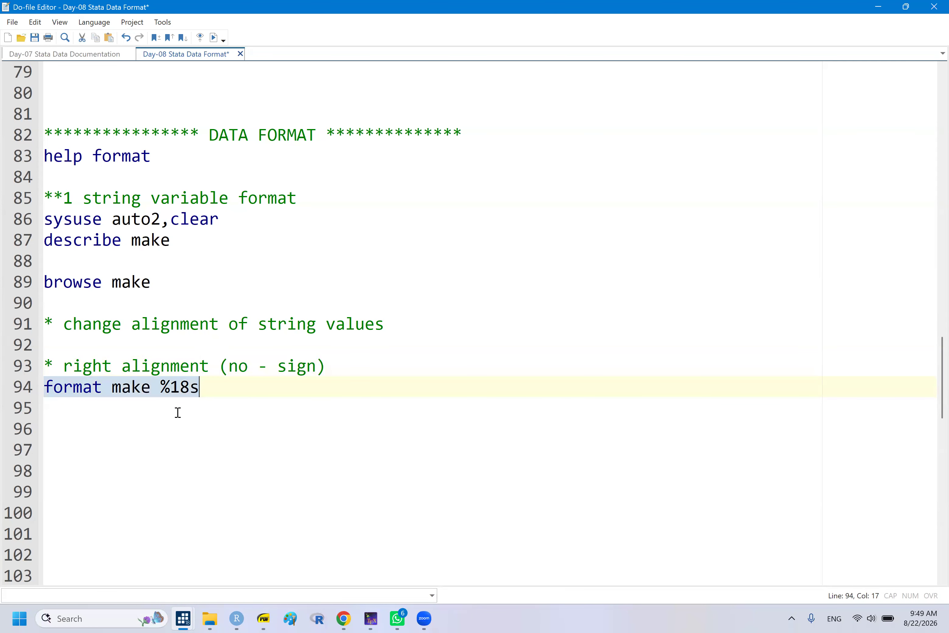
- Reopen the Data Editor and widen the make column further to recheck the alignment of its values
mouse_move(186, 619)
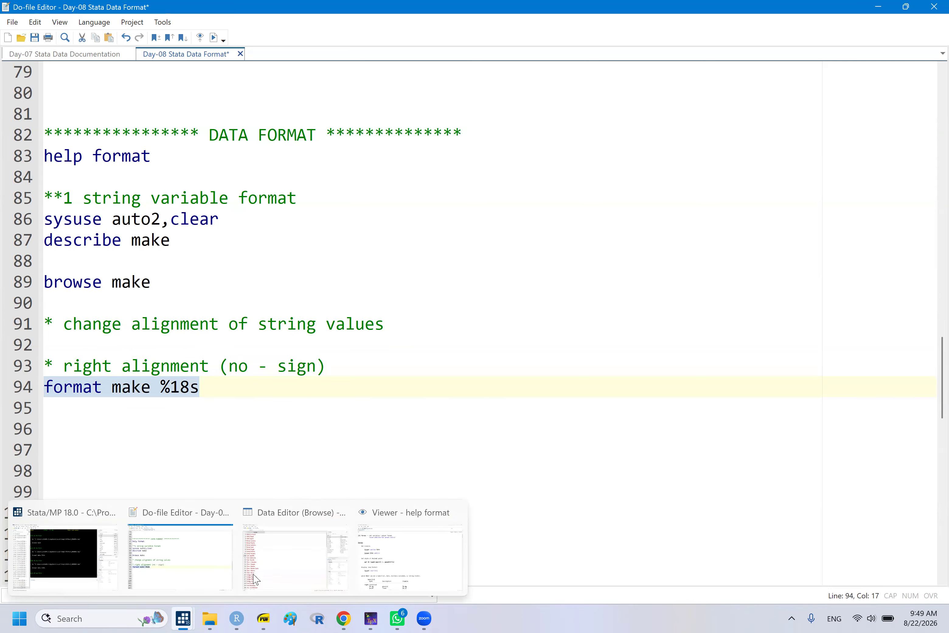
click(261, 567)
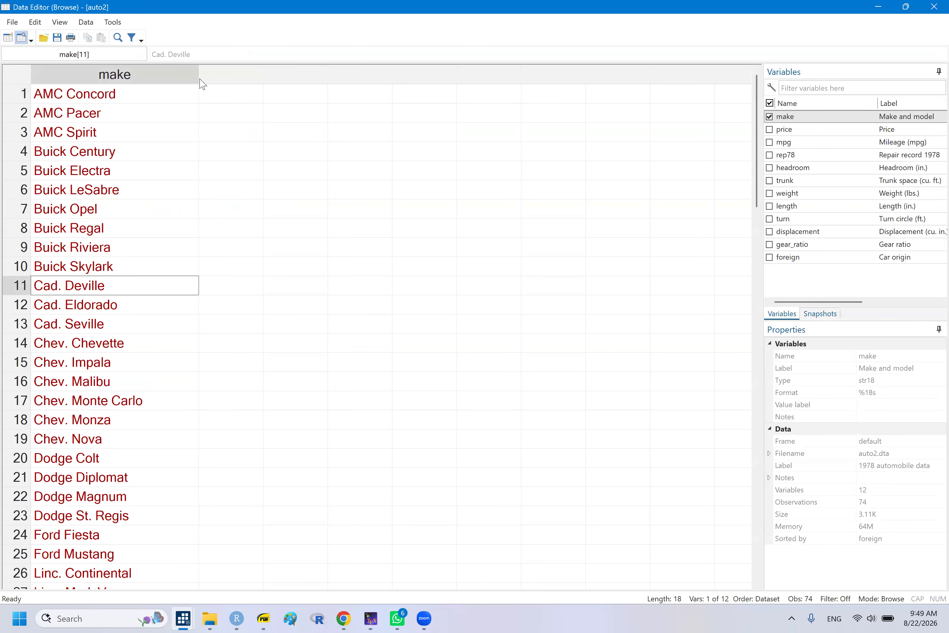
drag(197, 75, 225, 89)
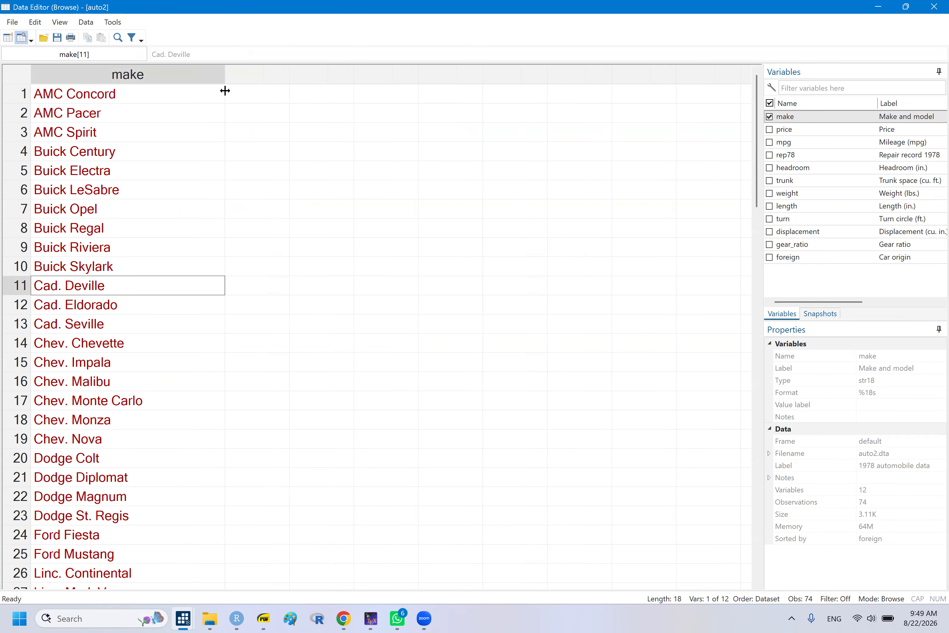
click(191, 311)
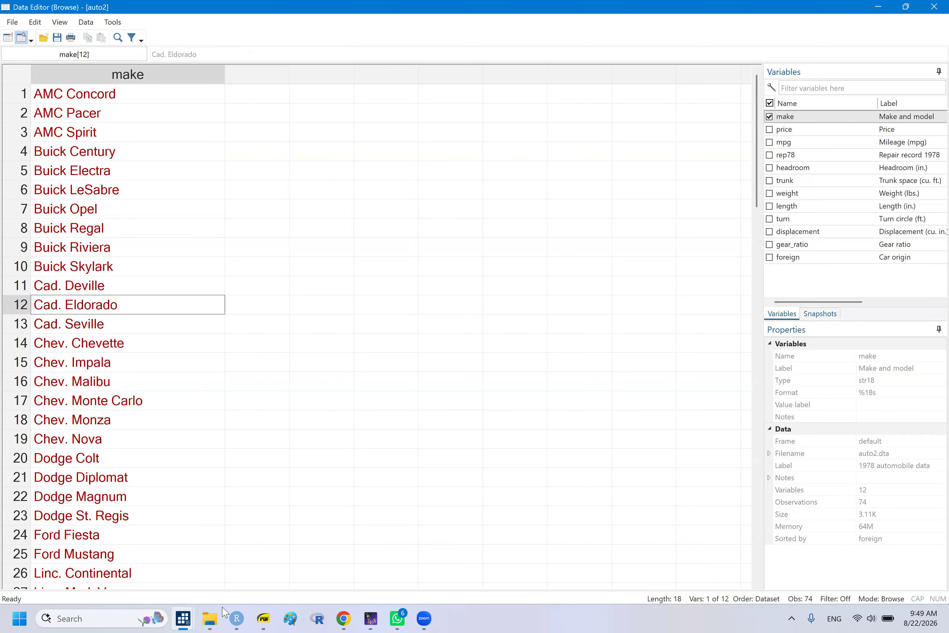
click(118, 212)
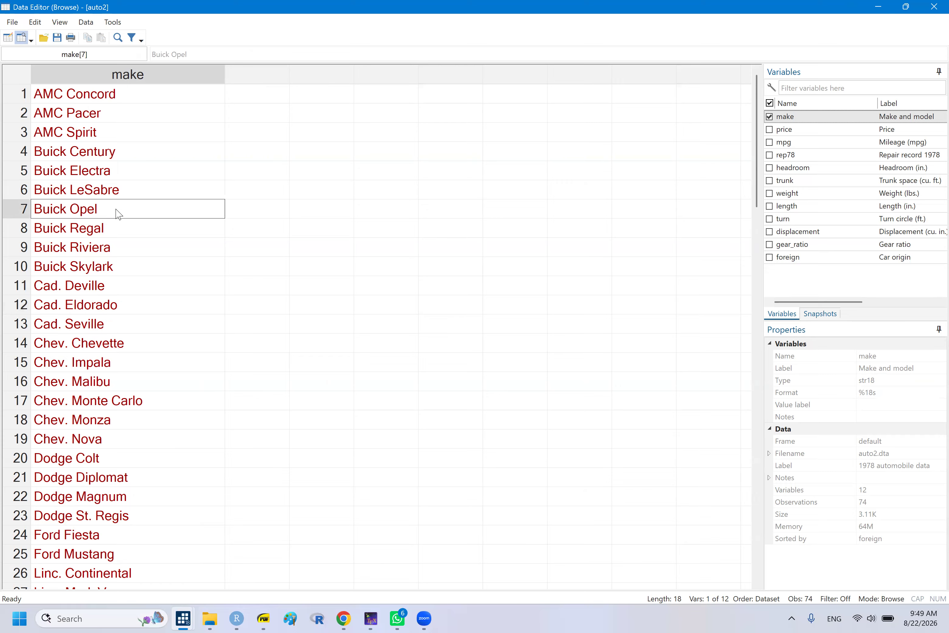
- Switch to the main Stata window and convert price to a string variable with tostring price,replace
mouse_move(180, 617)
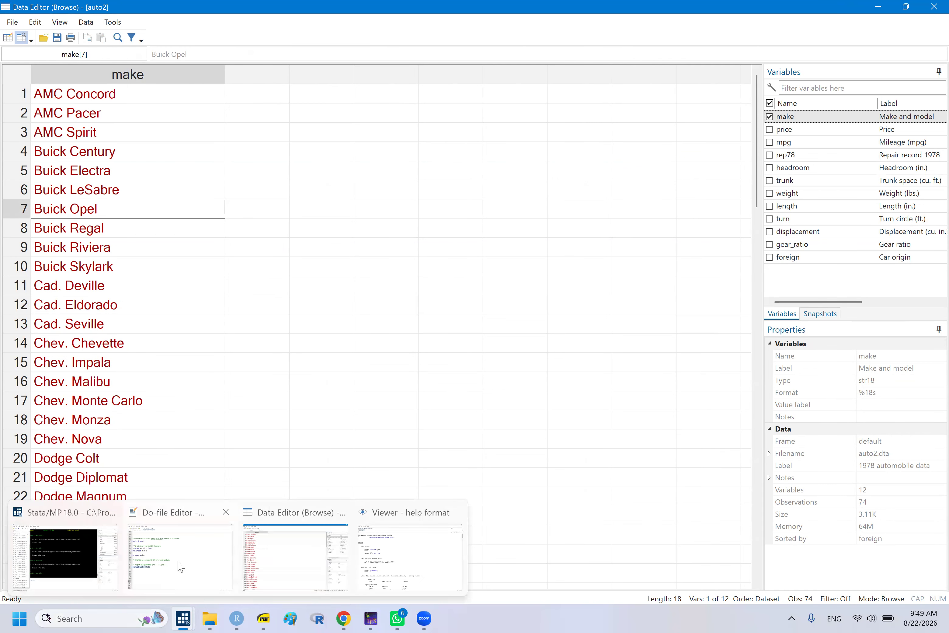
click(92, 563)
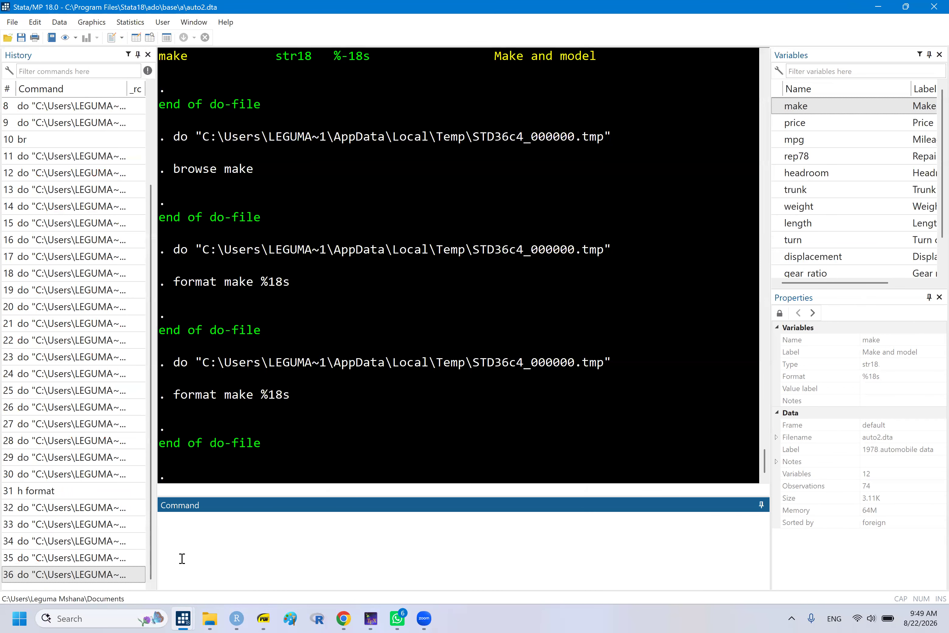
text(tostring price,replace)
key(Return)
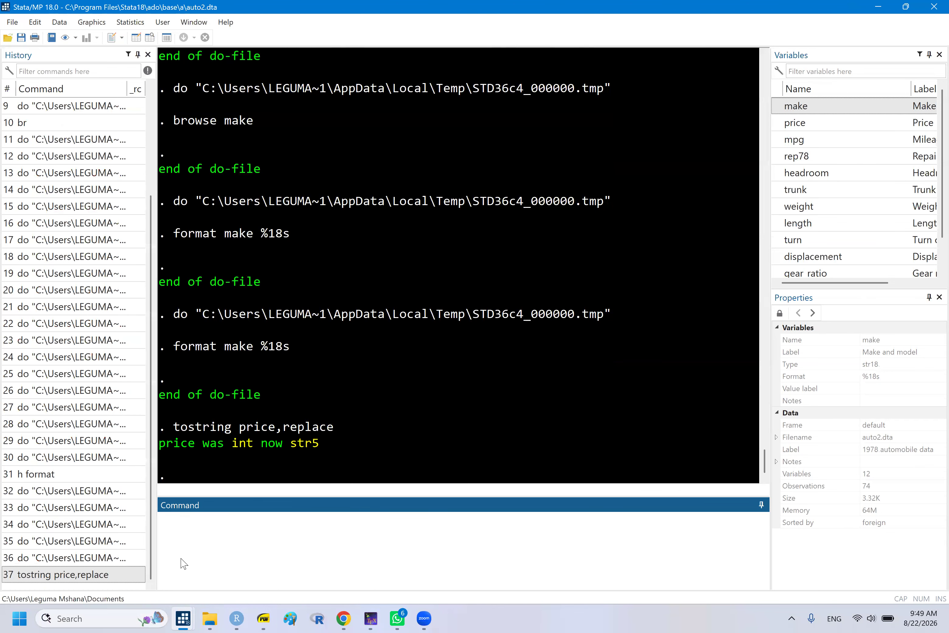
- Return to the do-file and insert the command browse price on line 94, above format make %18s
mouse_move(190, 617)
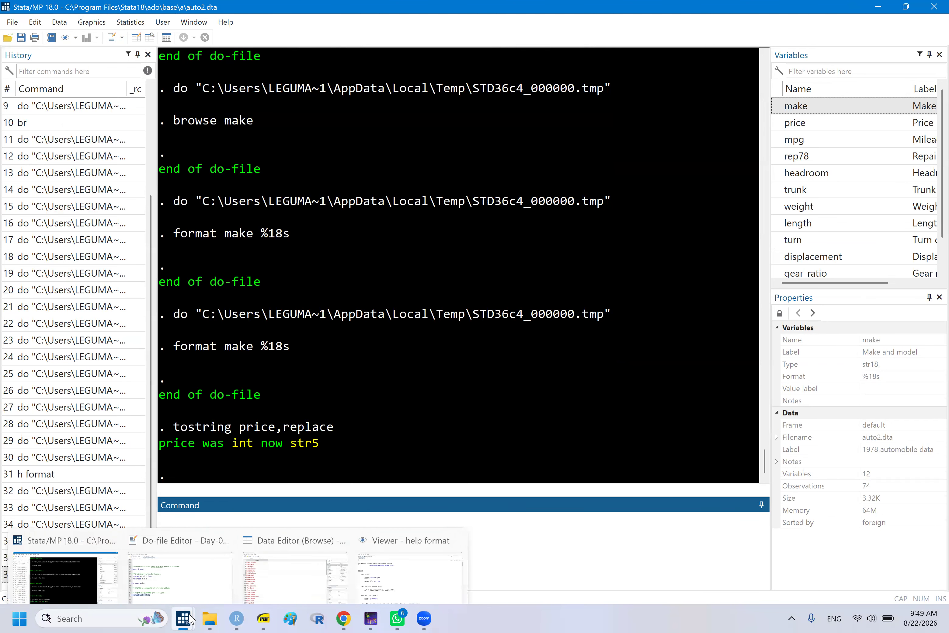
click(221, 558)
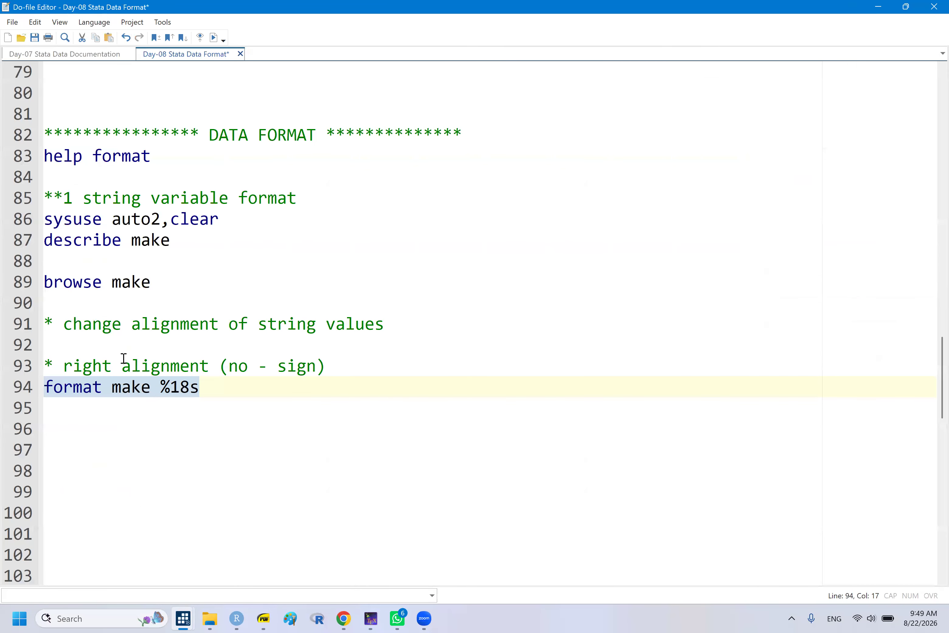
click(101, 265)
click(185, 242)
click(347, 368)
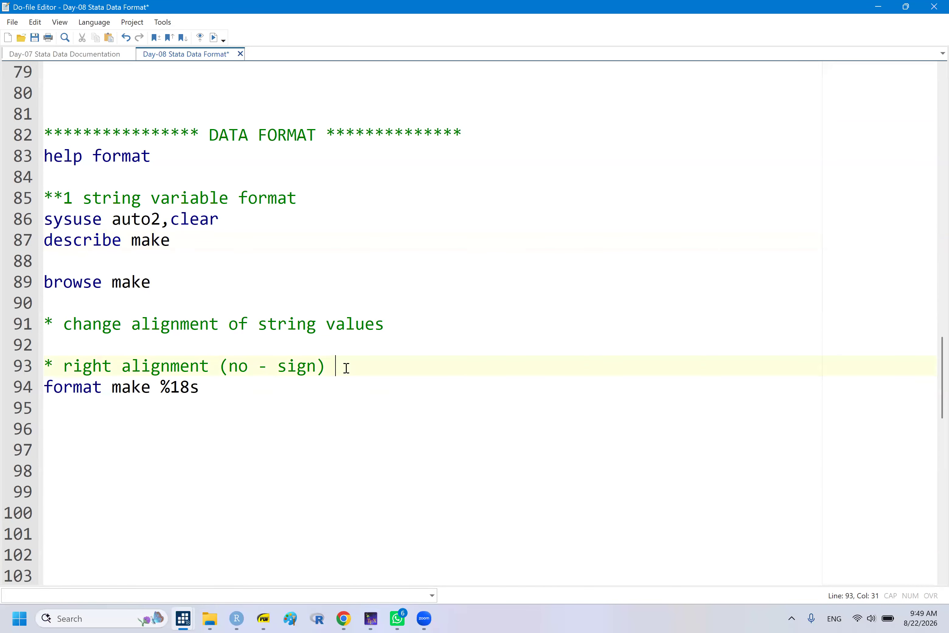
key(Return)
text(de)
key(BackSpace)
key(BackSpace)
text(br)
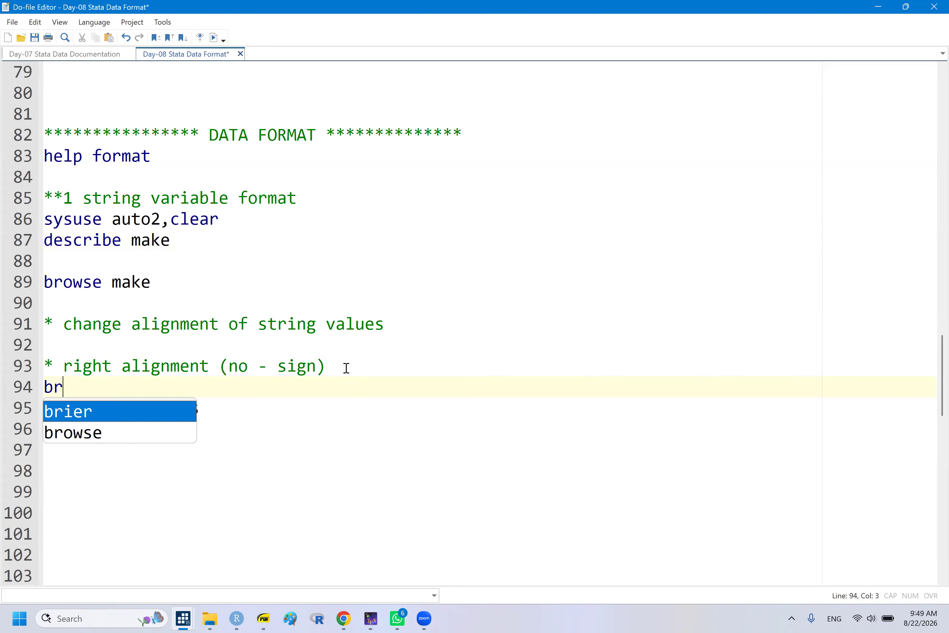
text(owse)
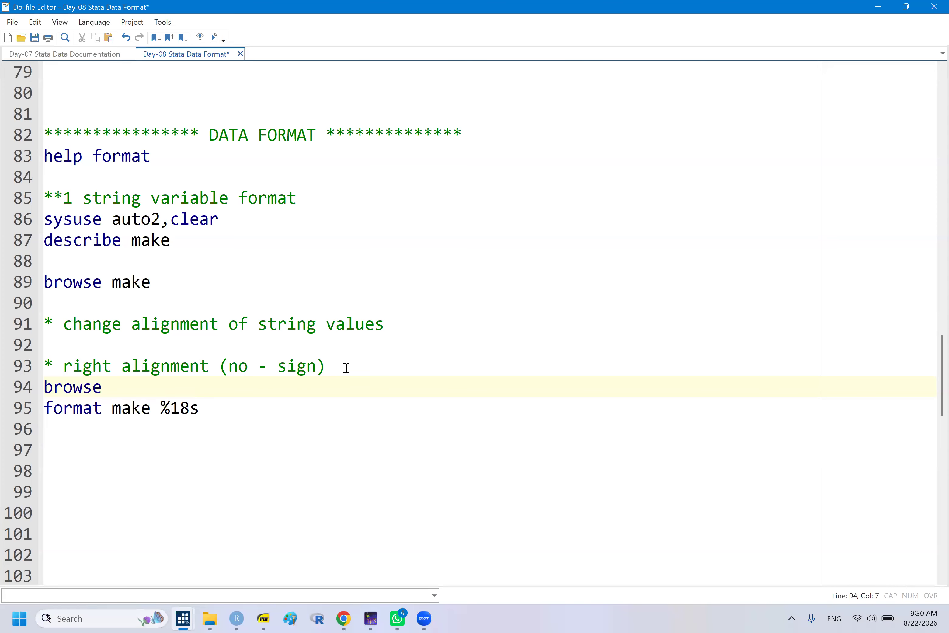
text( price)
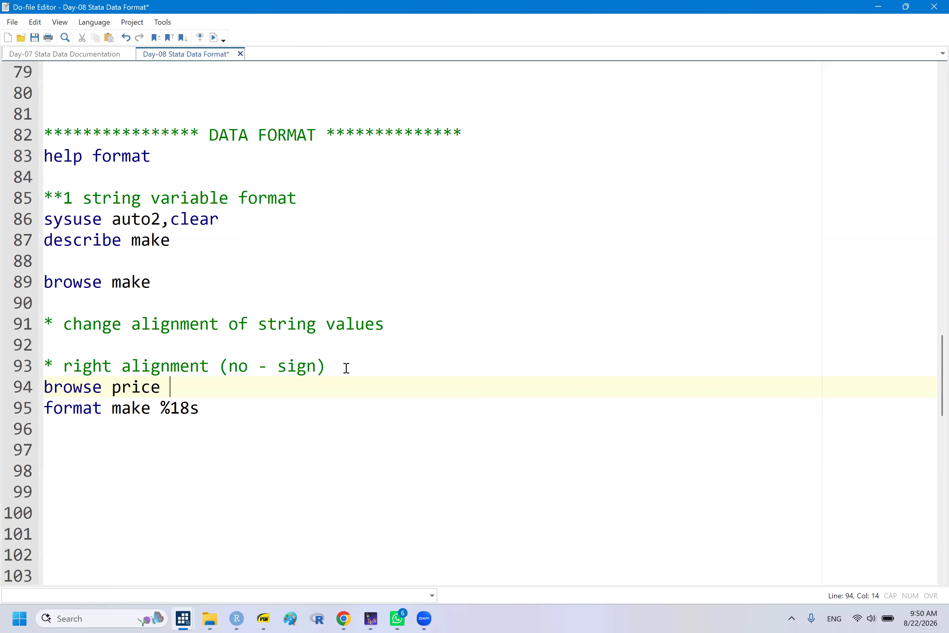
- Run the browse price line and inspect the price values and properties in the Data Editor
double_click(92, 385)
key(shift+End)
key(ctrl+d)
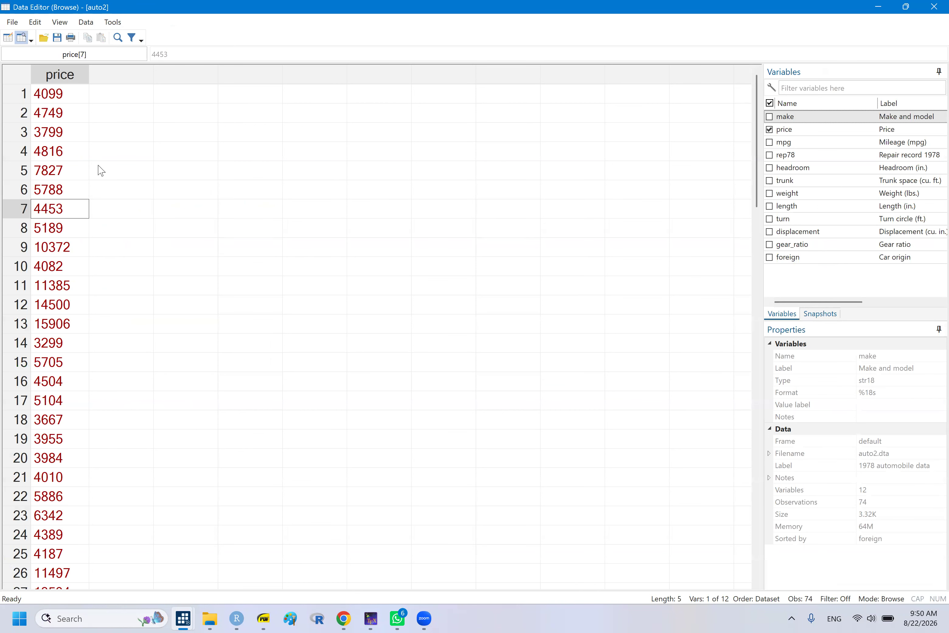
drag(98, 165, 88, 110)
click(88, 110)
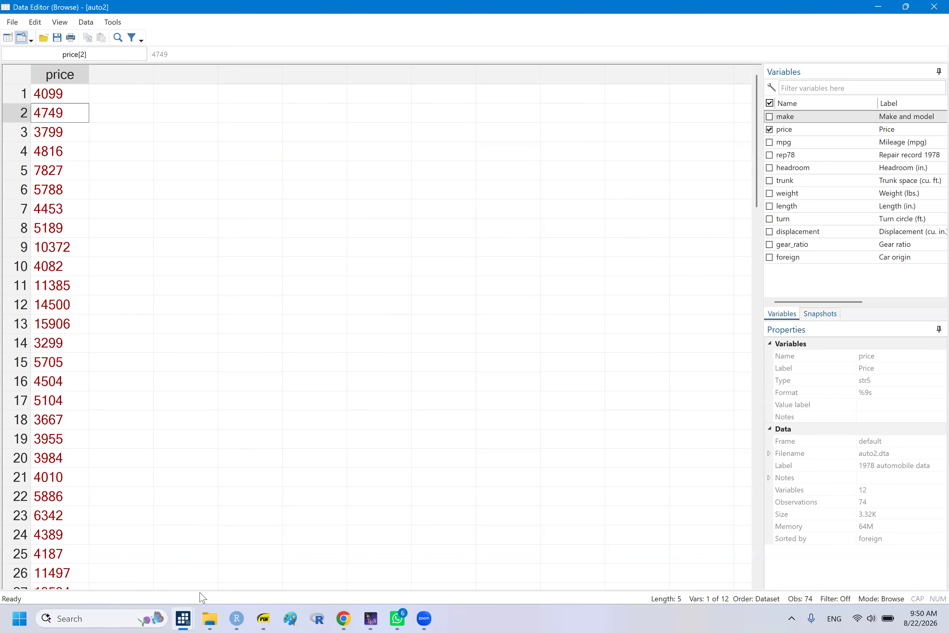
- Switch to the main Stata window and describe the variable with d price
key(alt+Tab)
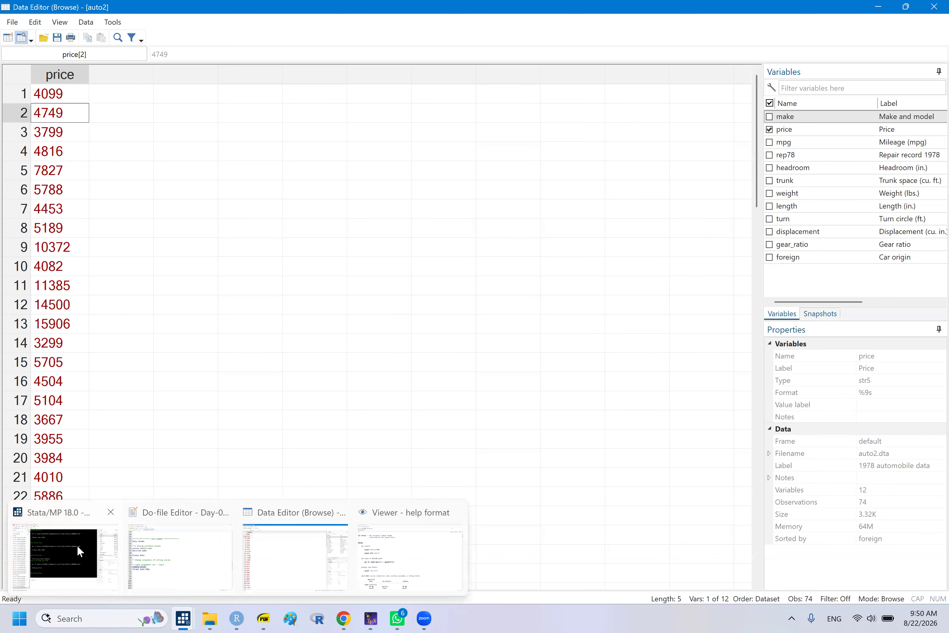
click(77, 544)
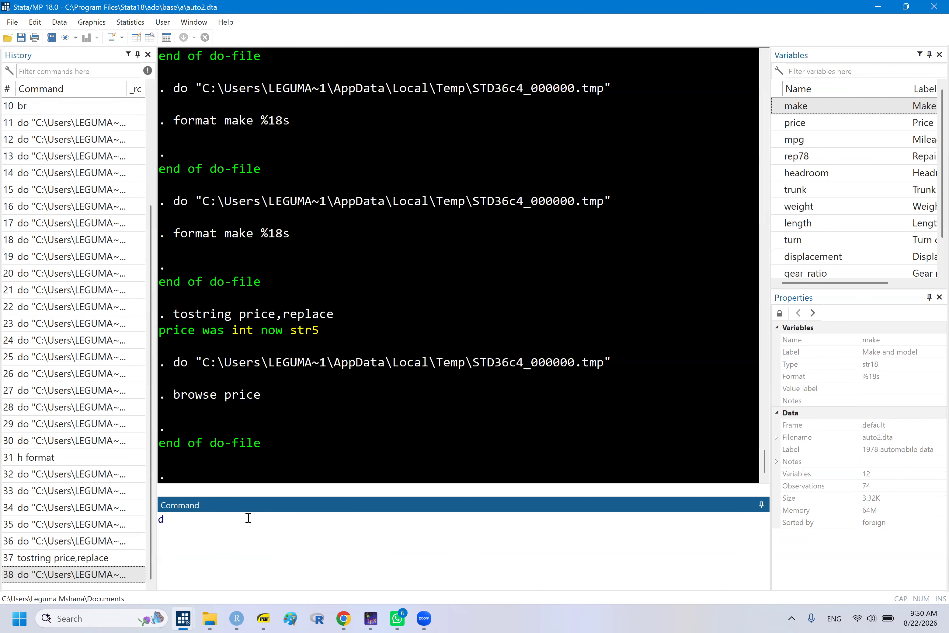
text(d price)
key(Return)
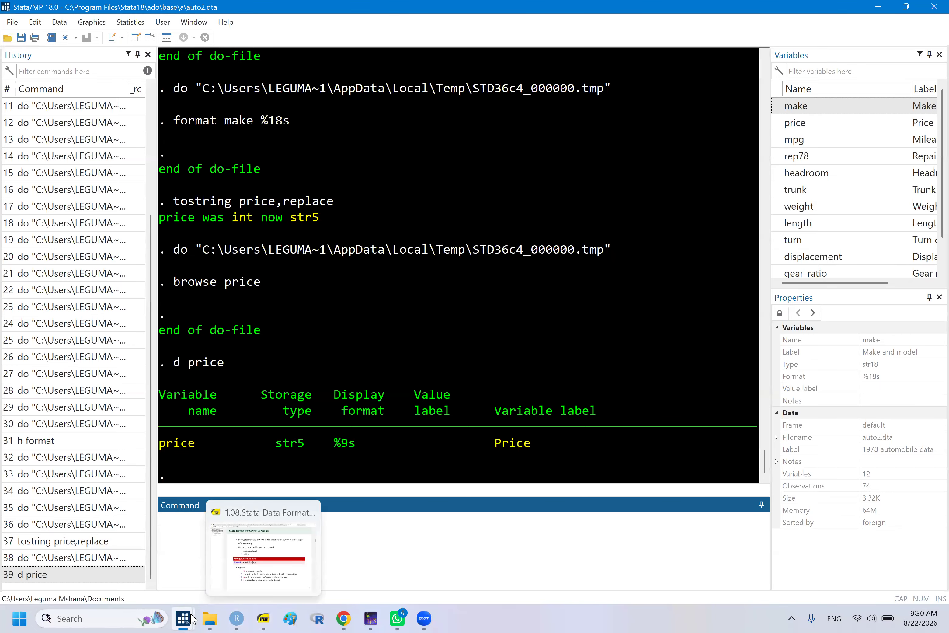
- Switch to the Data Editor and examine how the price values align down the rows at a wider and the original column width
mouse_move(185, 618)
click(268, 583)
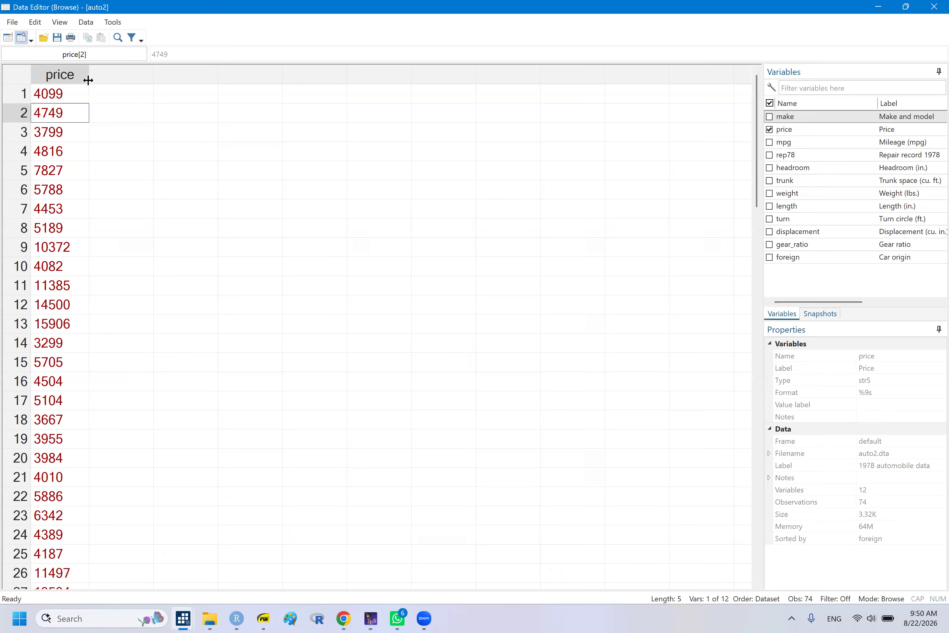
drag(89, 77, 103, 78)
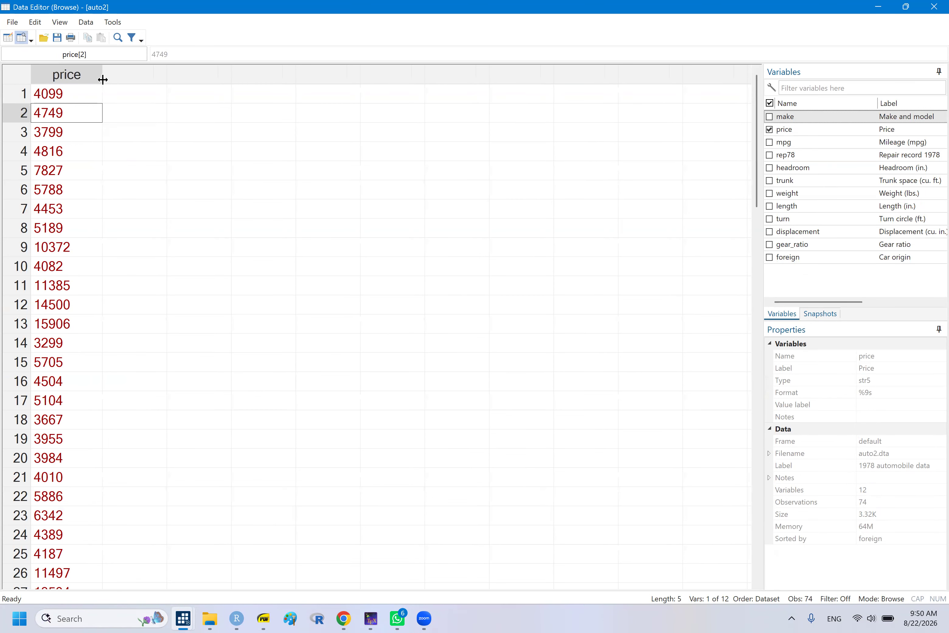
click(90, 157)
key(Down)
key(Down)
key(Down)
key(Down)
key(Down)
key(Down)
key(Down)
key(Down)
key(Down)
key(Down)
key(Down)
key(Down)
key(Down)
key(Down)
key(Down)
key(Down)
key(Down)
key(Down)
key(Down)
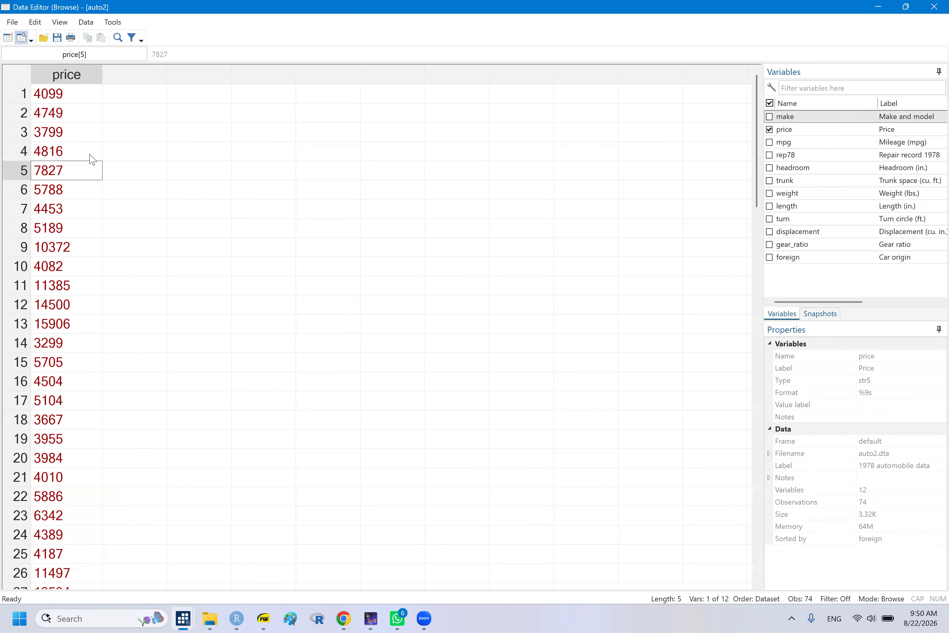
key(Down)
key(Down)
key(Down)
key(Down)
key(Down)
key(Down)
key(Down)
key(Down)
key(Down)
key(Down)
key(Down)
key(Down)
key(Down)
key(Down)
key(Down)
key(Down)
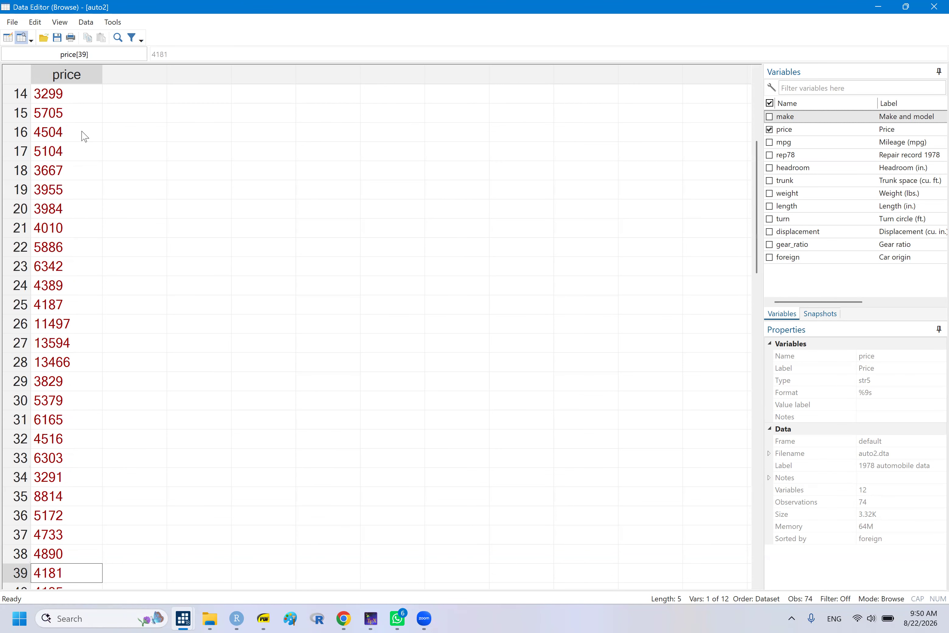
click(83, 133)
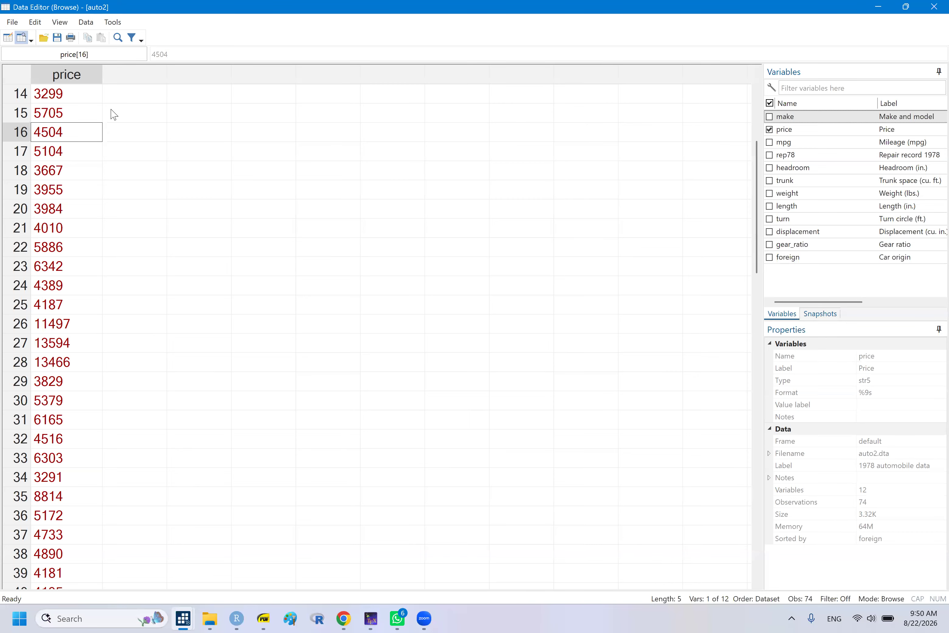
drag(103, 75, 88, 75)
click(86, 217)
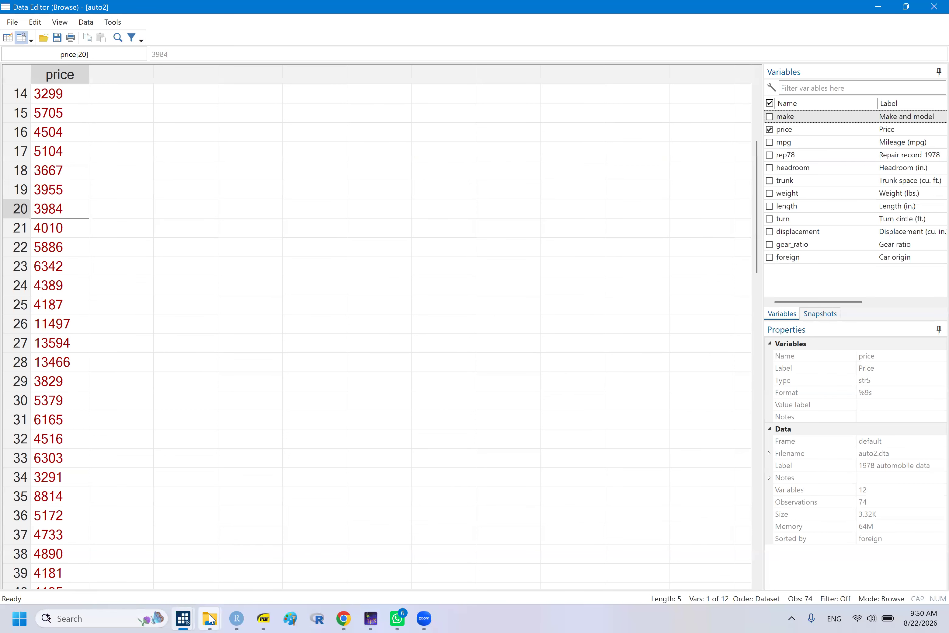
- Switch to File Explorer and open the Stata15 folder inside Software on the D: drive
mouse_move(211, 619)
click(249, 552)
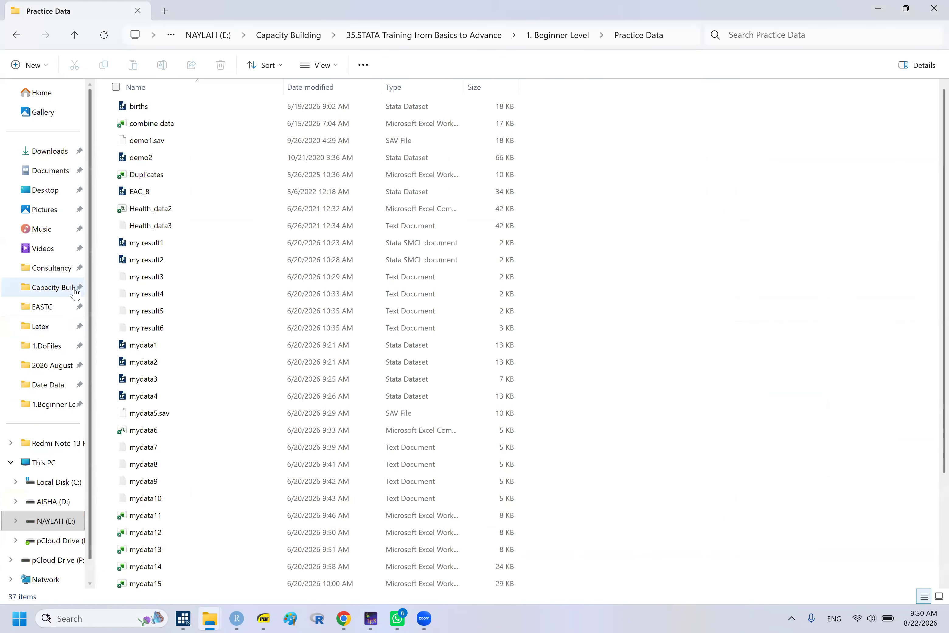
click(47, 291)
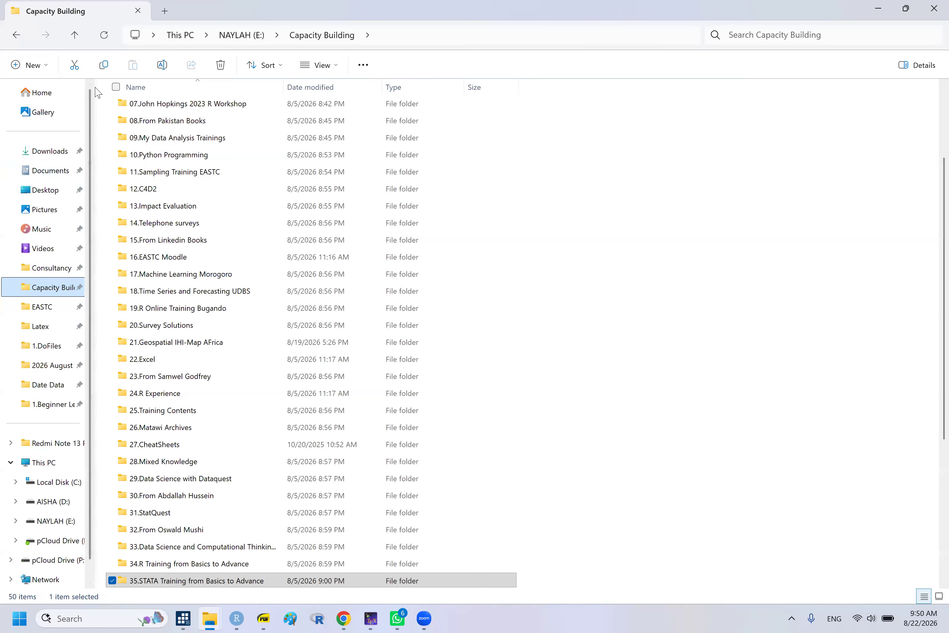
click(74, 36)
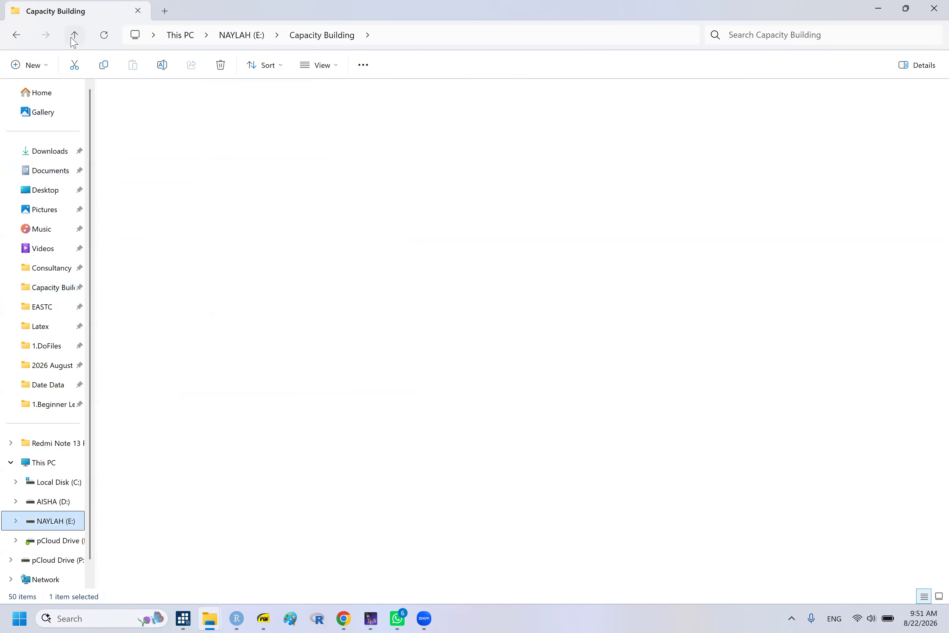
click(44, 464)
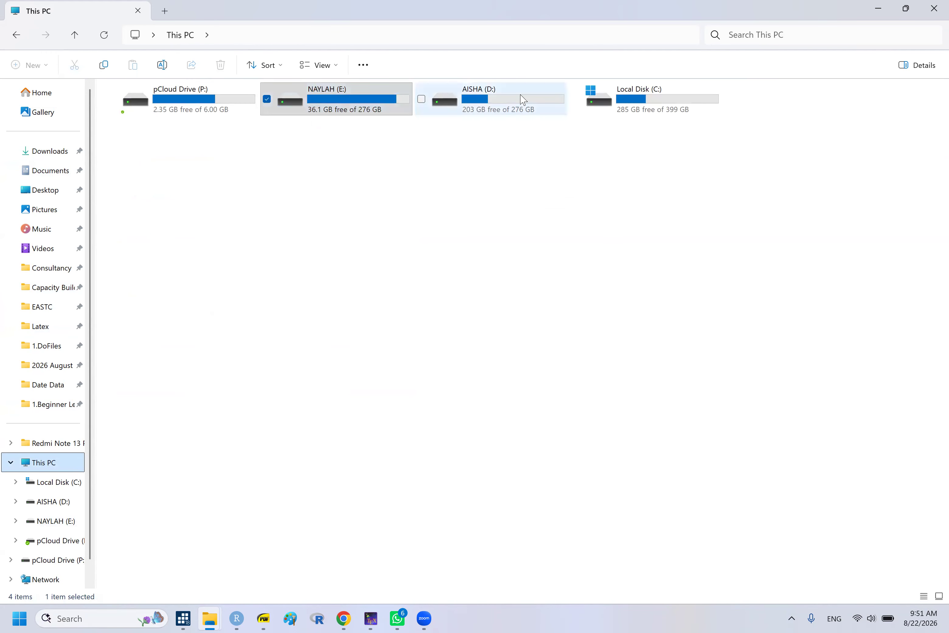
double_click(523, 100)
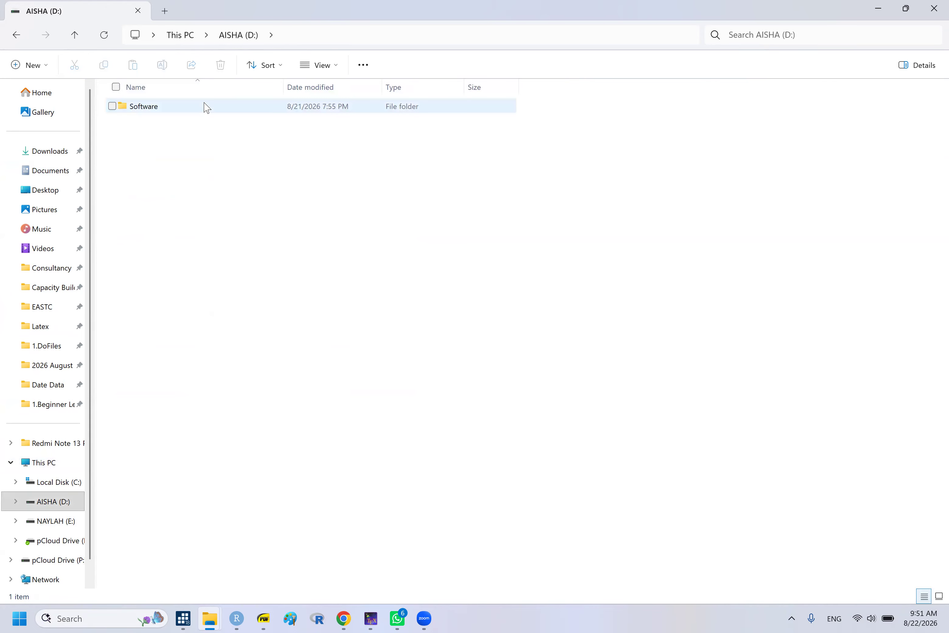
double_click(207, 108)
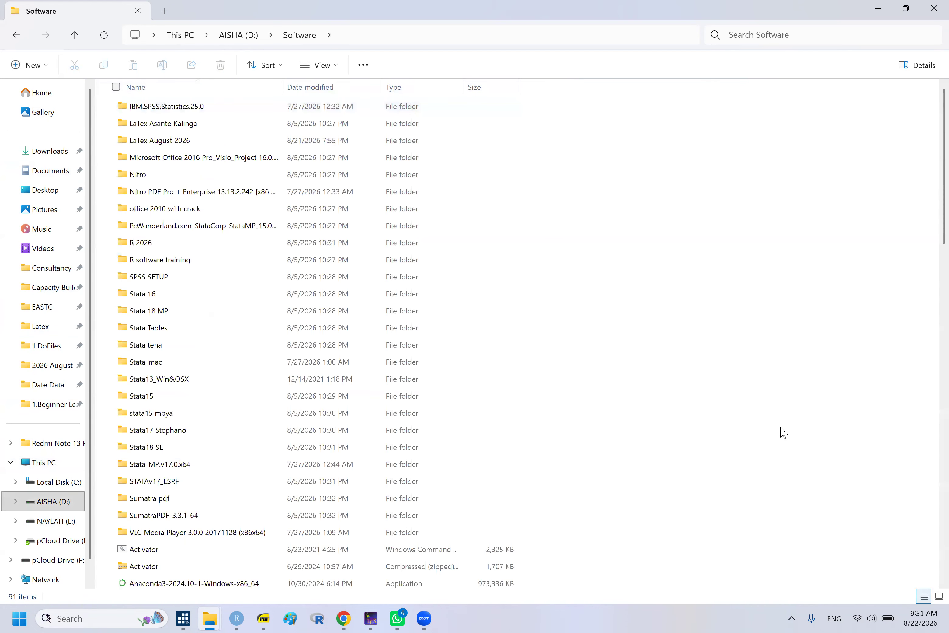
double_click(148, 398)
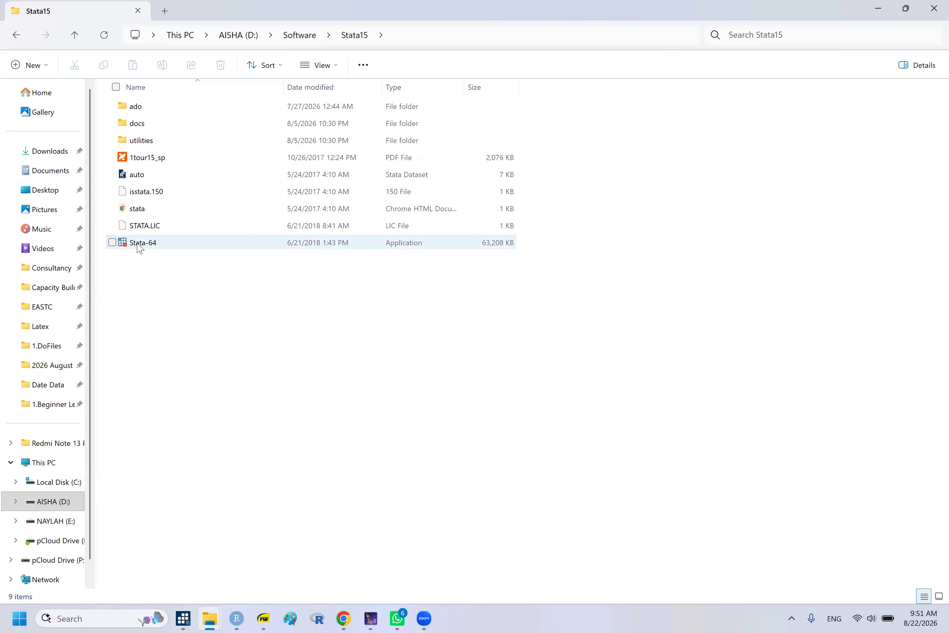
- Launch the Stata-64 application, accept checking for updates now, and maximize the Stata/IC 15.1 window
double_click(139, 244)
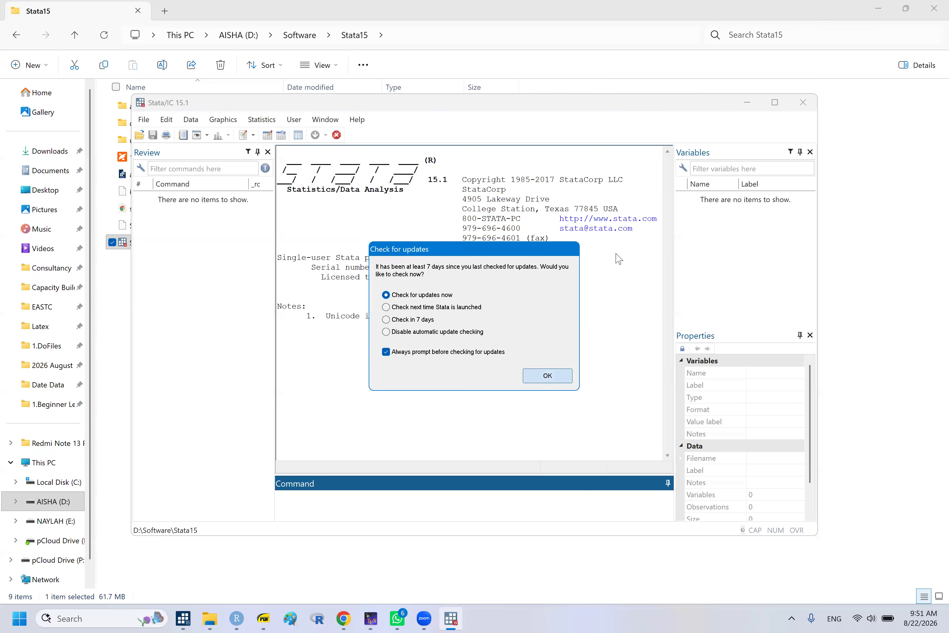
click(539, 378)
click(775, 103)
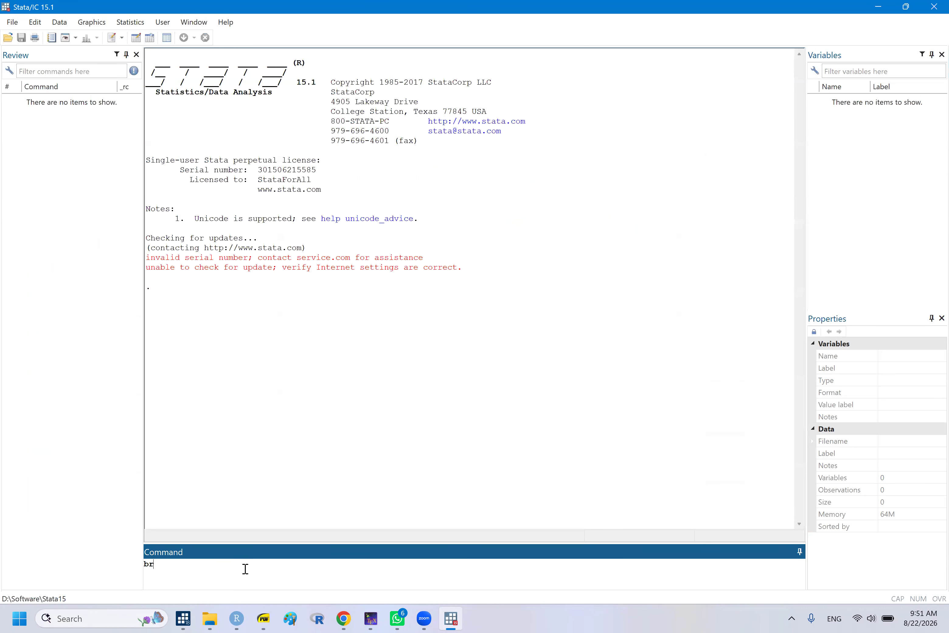
- Load the auto2 example dataset with sysuse auto2,clear and view it in the Data Editor with br
text(br)
key(Return)
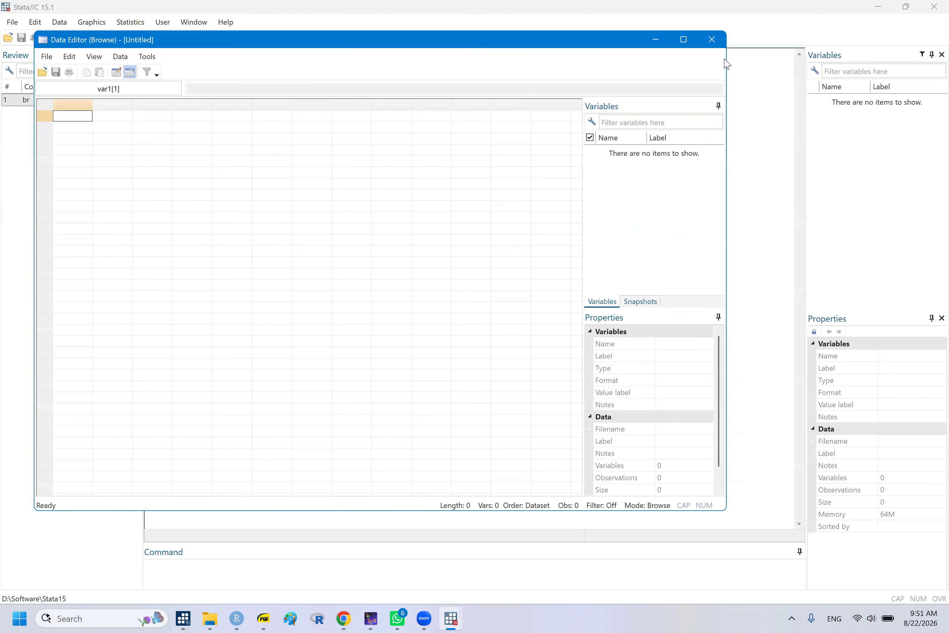
click(161, 564)
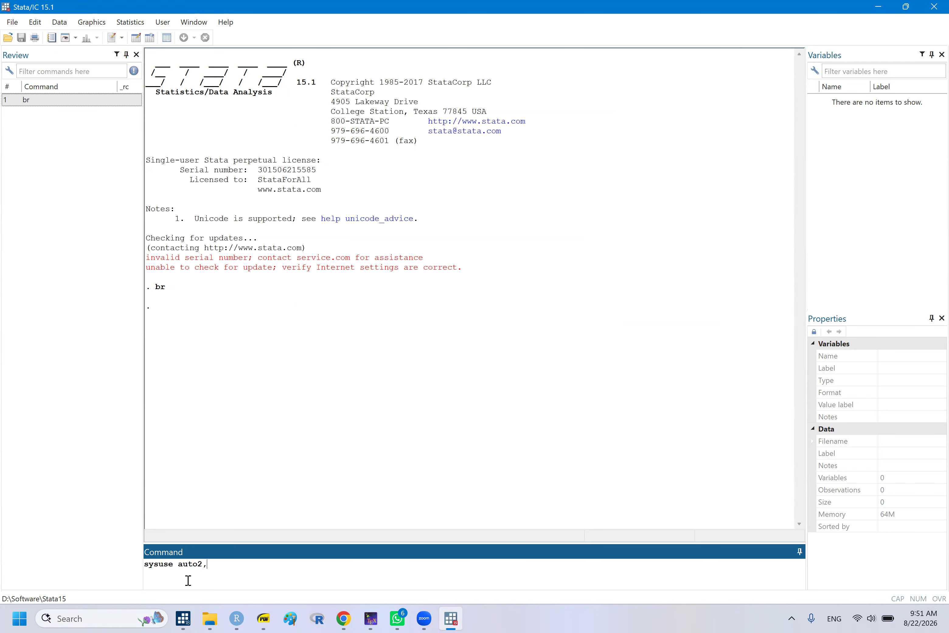
key(Return)
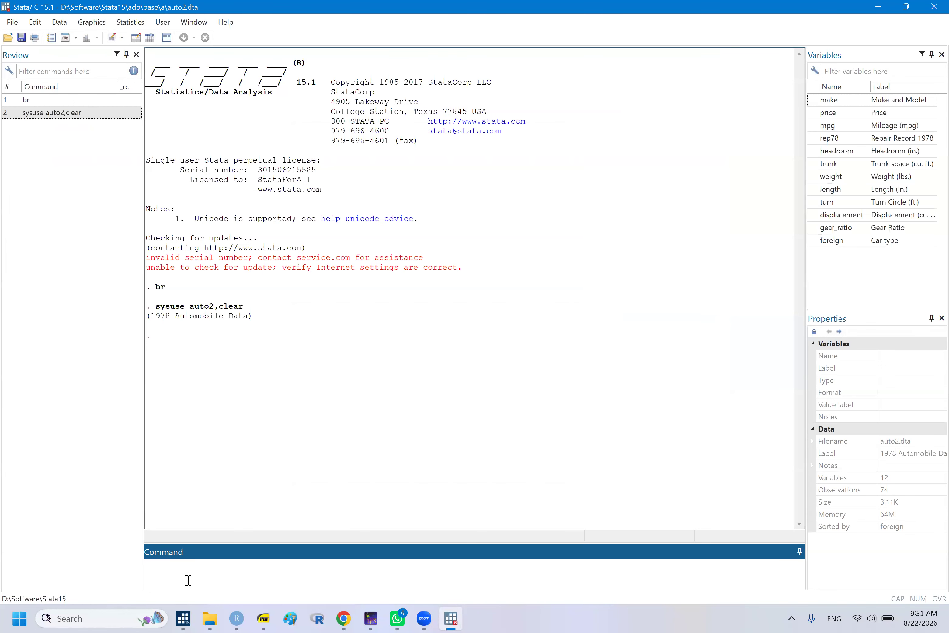
text(br)
key(Return)
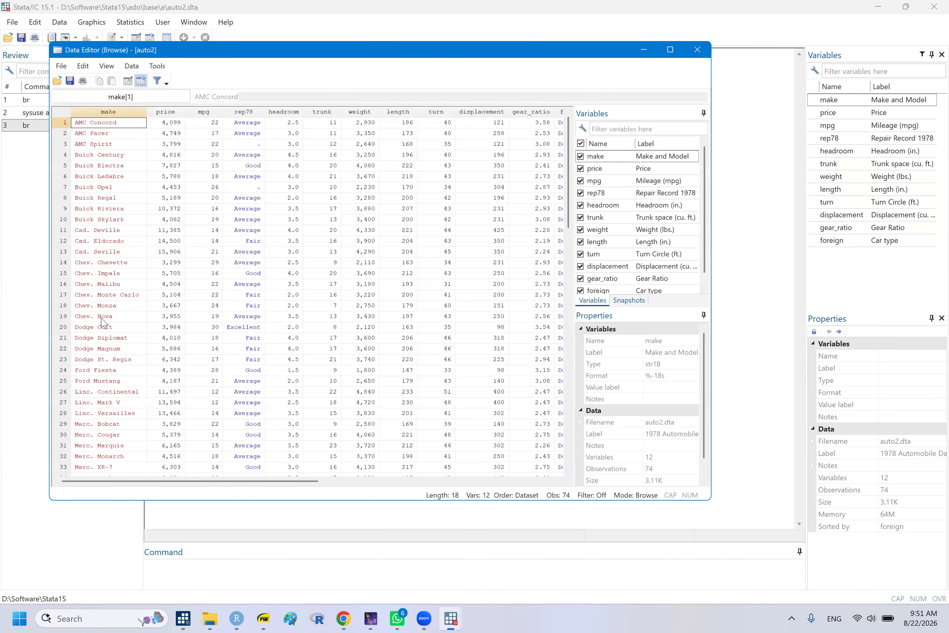
- Set the Data Editor font size to 12 and maximize its window
right_click(362, 202)
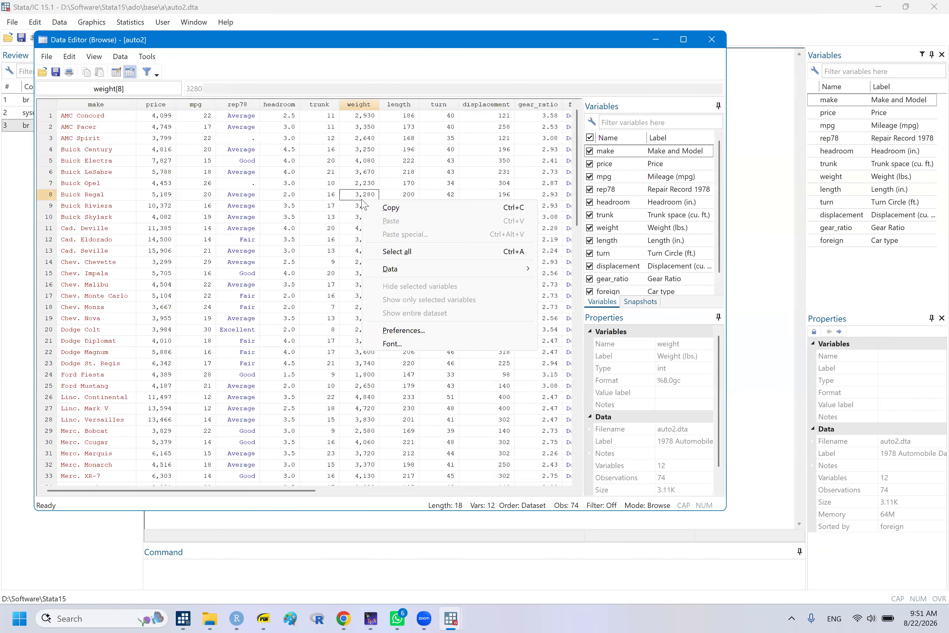
click(392, 344)
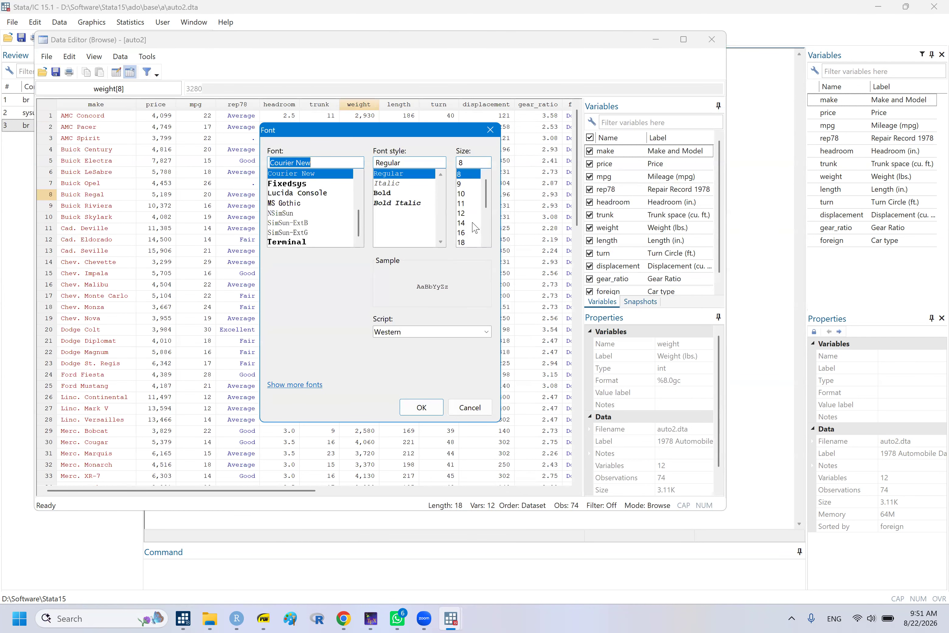
click(461, 215)
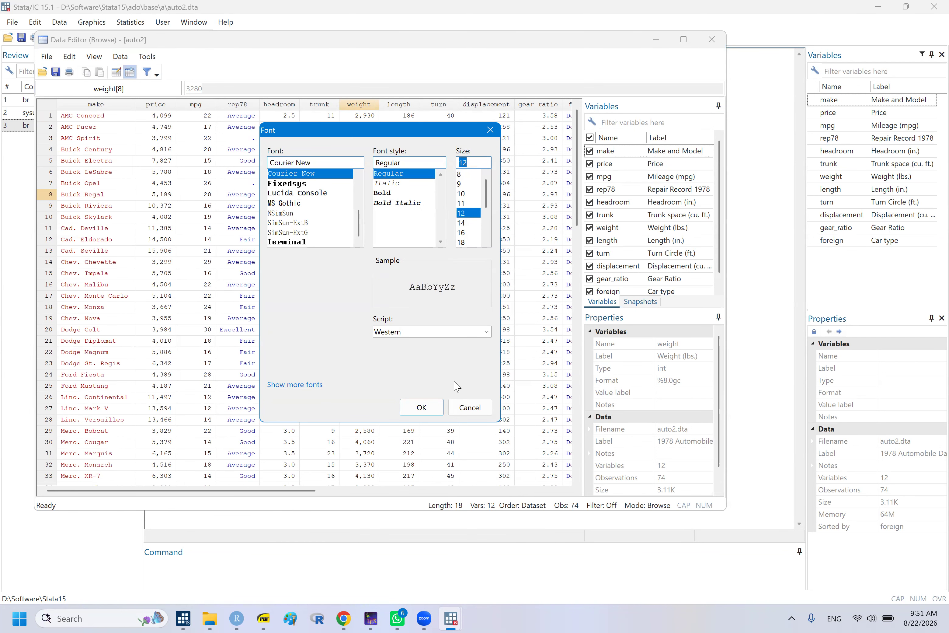
click(423, 407)
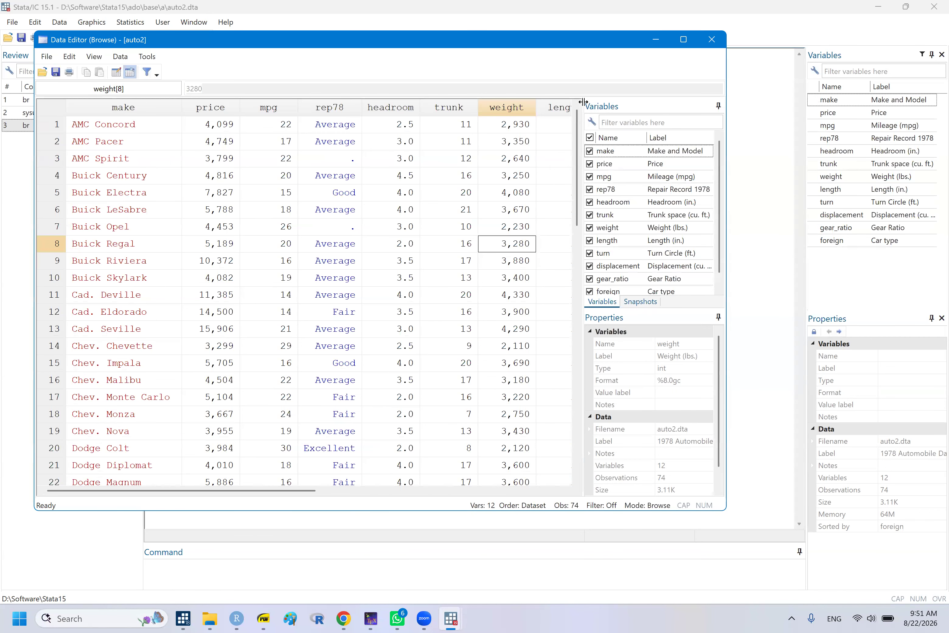
click(683, 43)
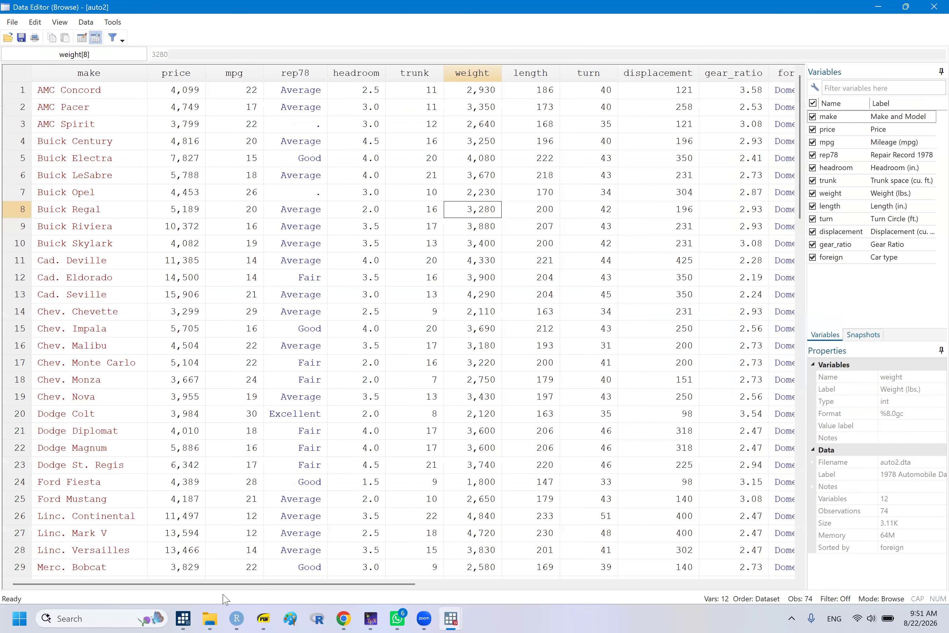
- Switch to the main Stata/MP 18.0 window and run format make %18s, correcting the first entry that lacks the s
click(71, 549)
text(format make %1)
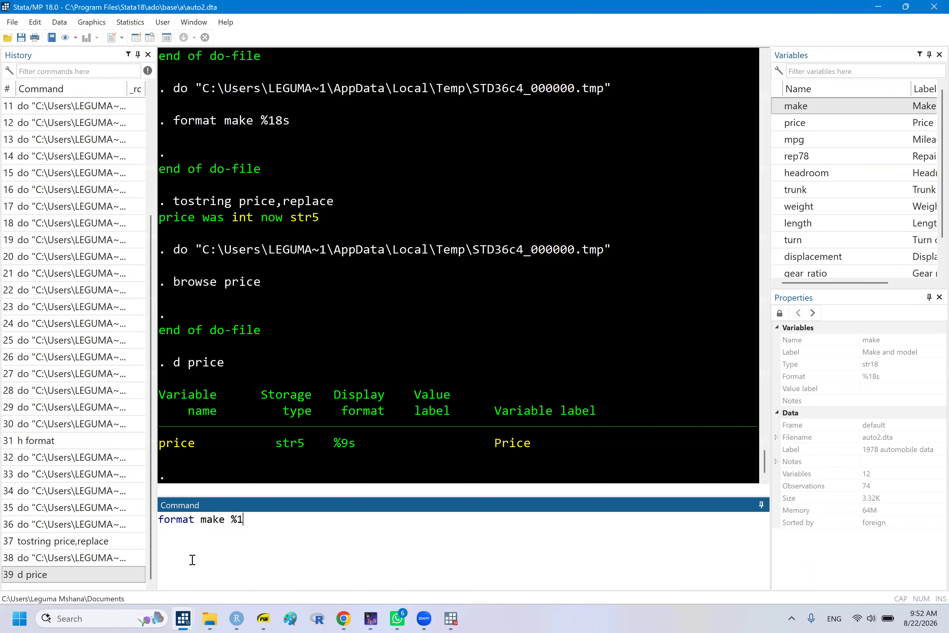
text(8)
key(Return)
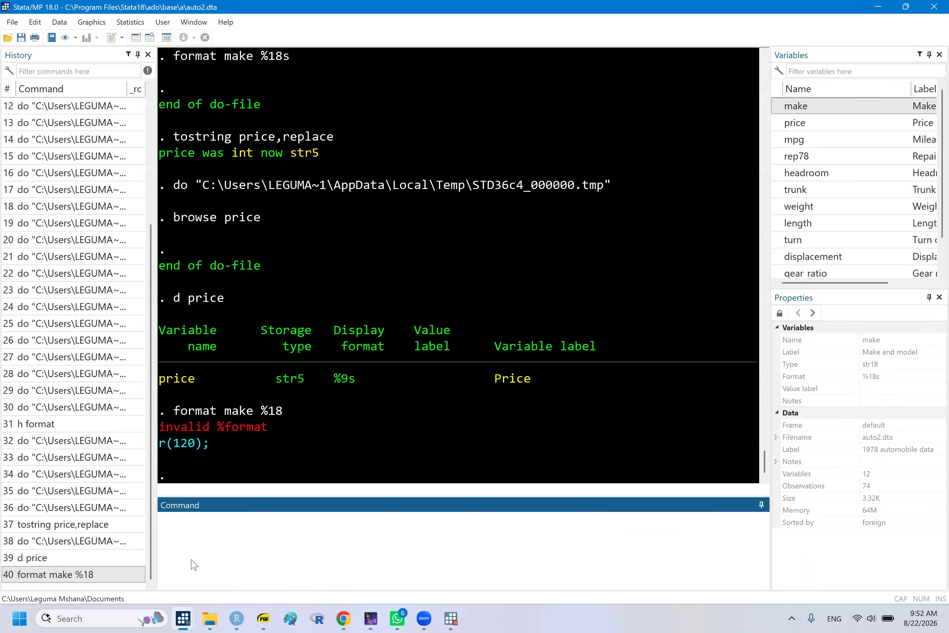
click(81, 575)
click(277, 521)
text(s)
key(Return)
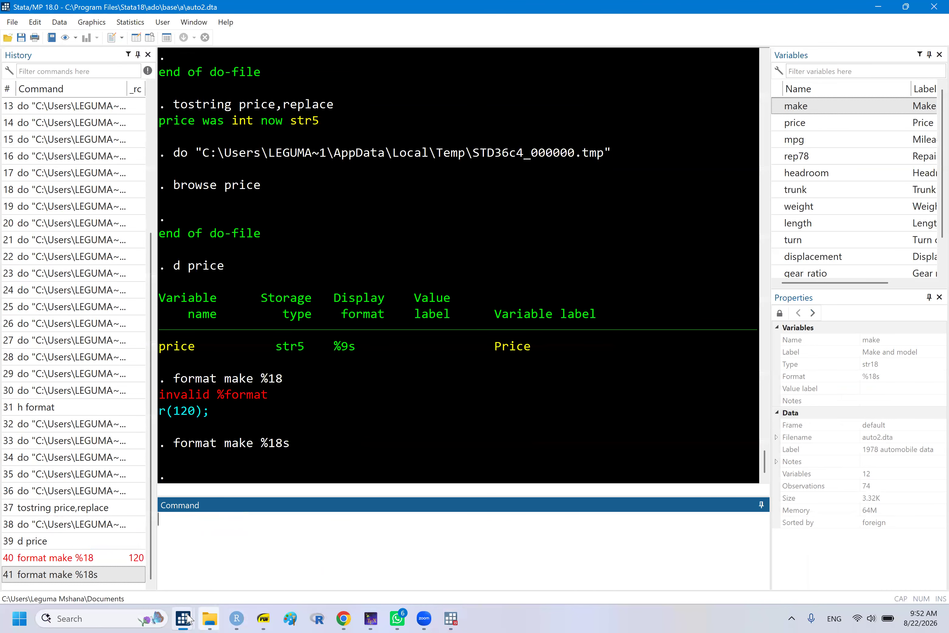
- Switch to the Stata/IC 15.1 Data Editor, examine the alignment and formats of make and price, and go to its main window
mouse_move(451, 619)
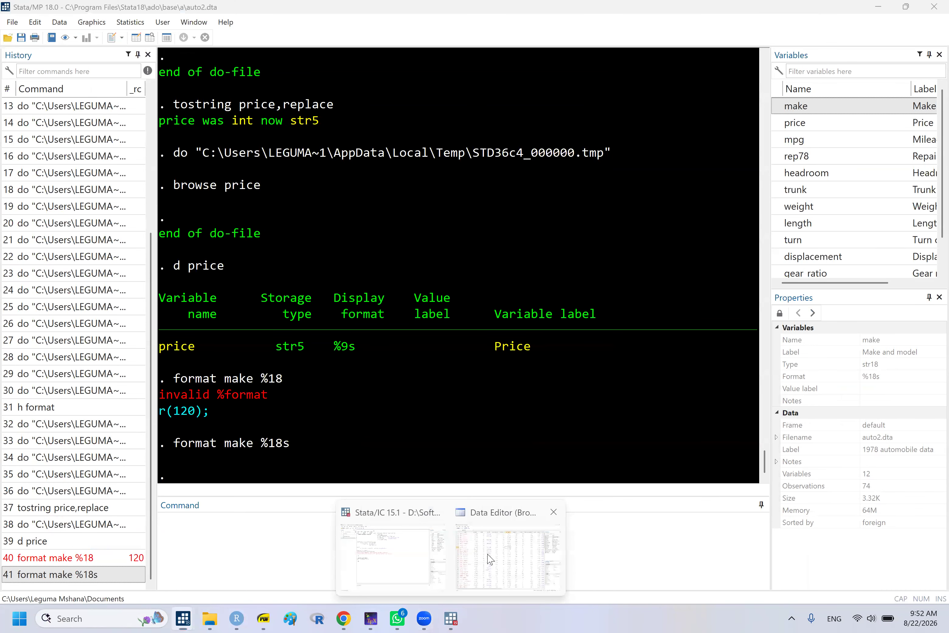
click(490, 559)
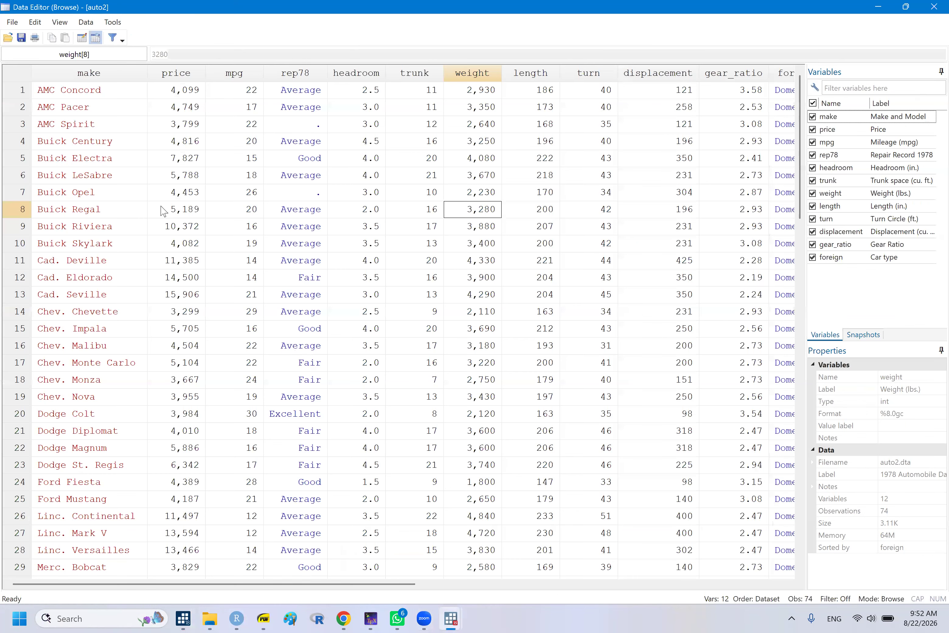
click(149, 80)
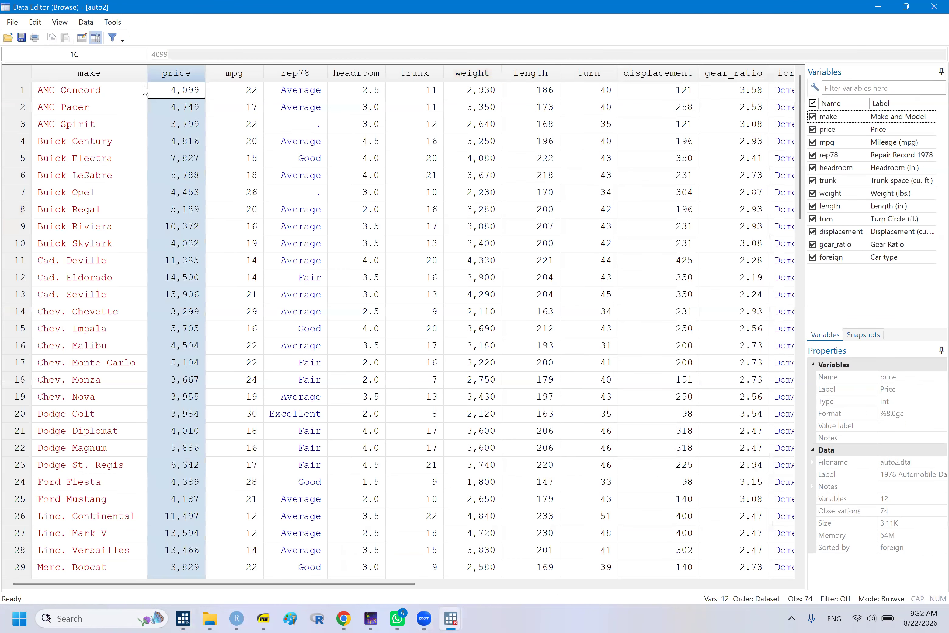
click(119, 129)
click(122, 310)
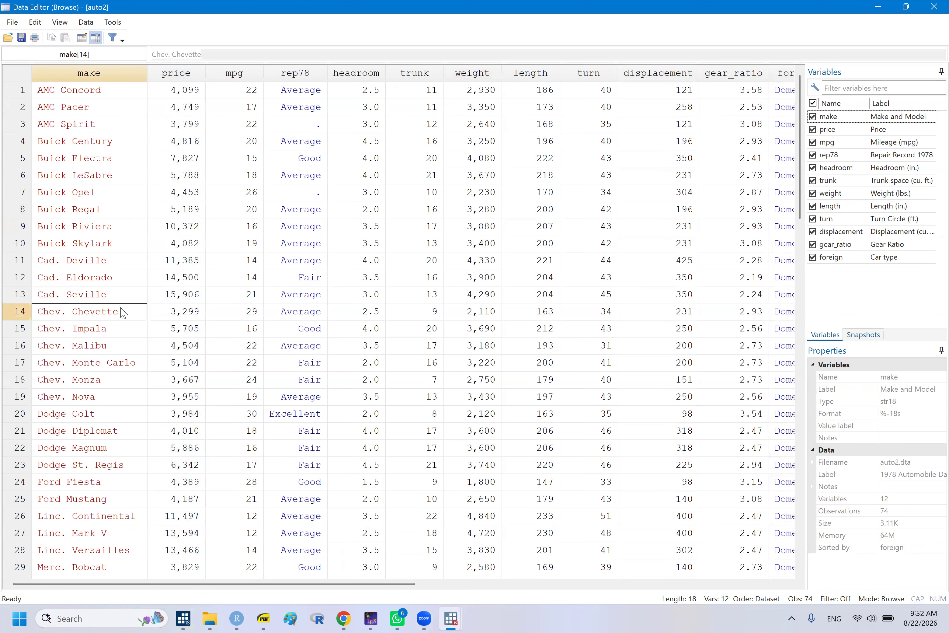
click(90, 293)
click(182, 232)
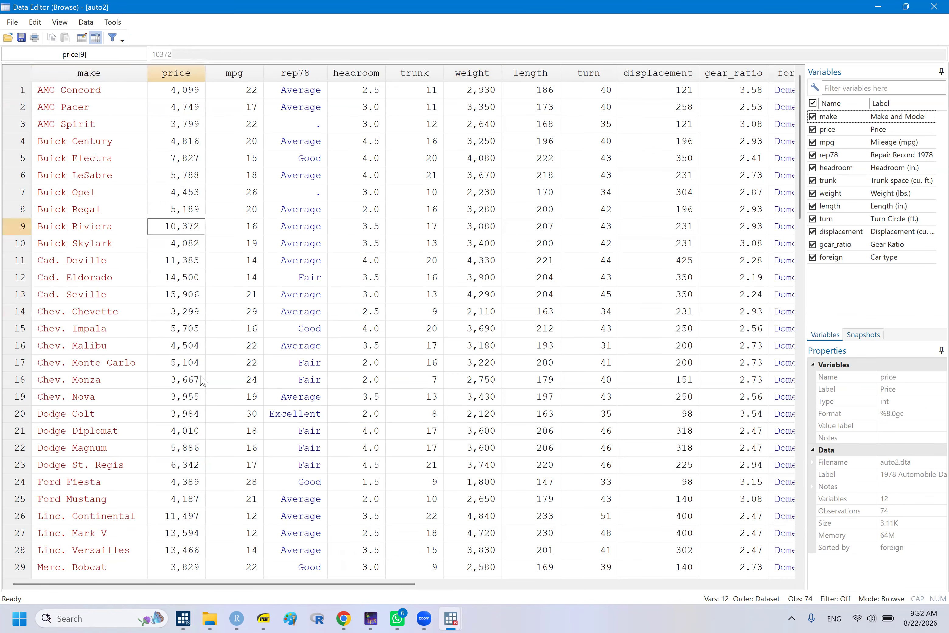
click(98, 531)
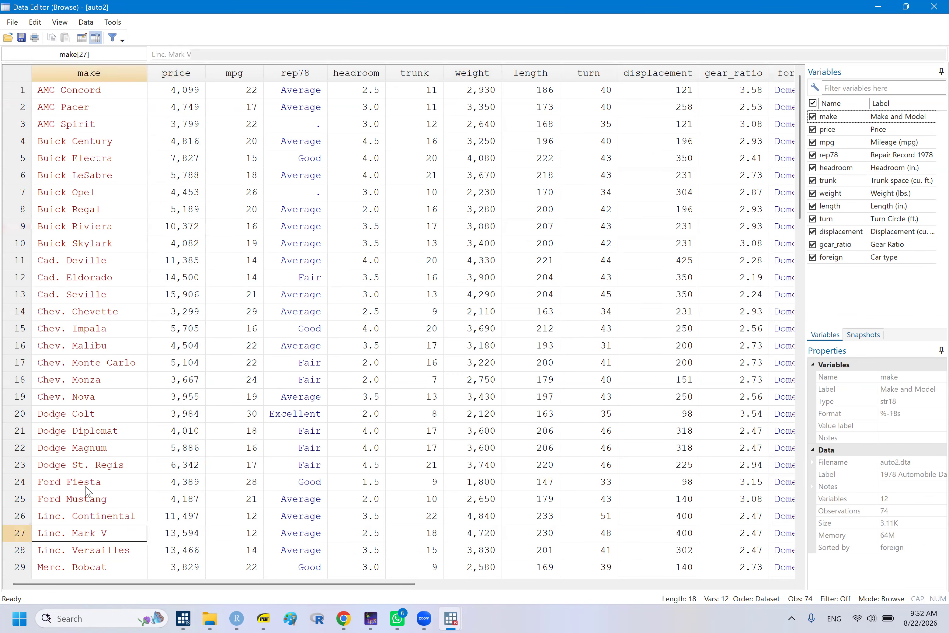
click(87, 483)
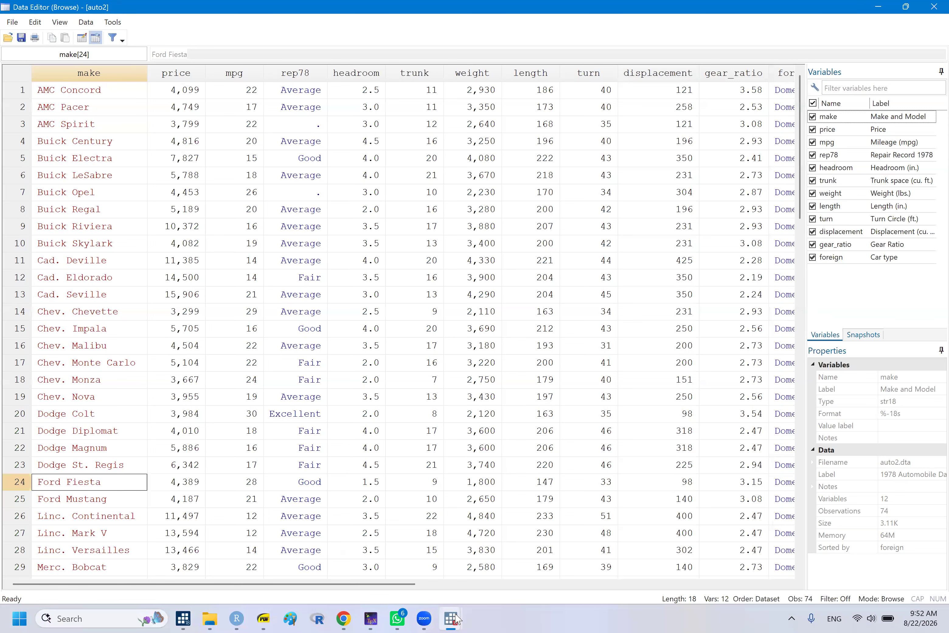
key(alt+Tab)
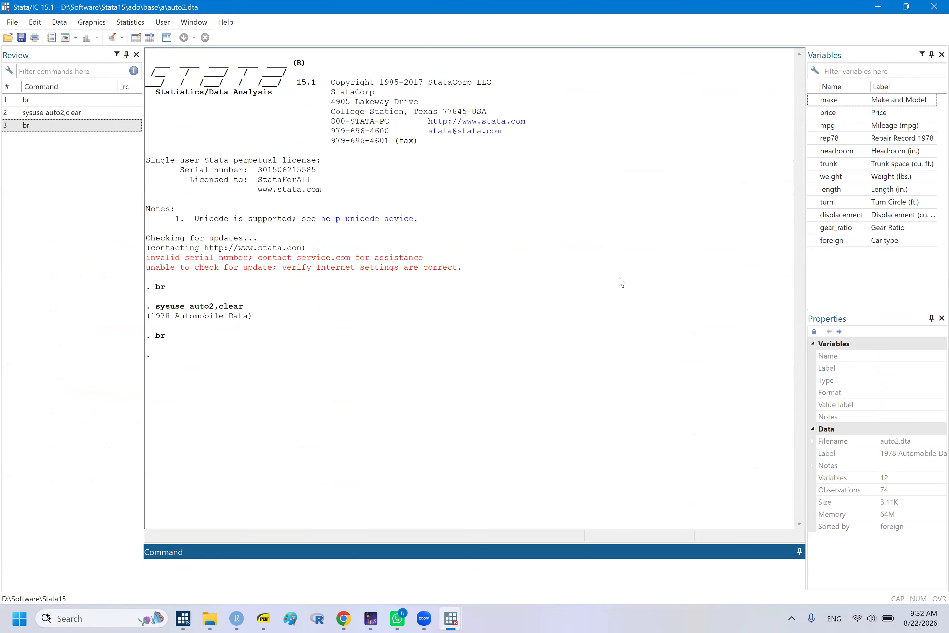
- Examine make in the Stata/IC 15.1 Data Editor and price in the Stata/MP 18.0 Data Editor, and return to the Day-08 do-file
click(475, 579)
click(80, 216)
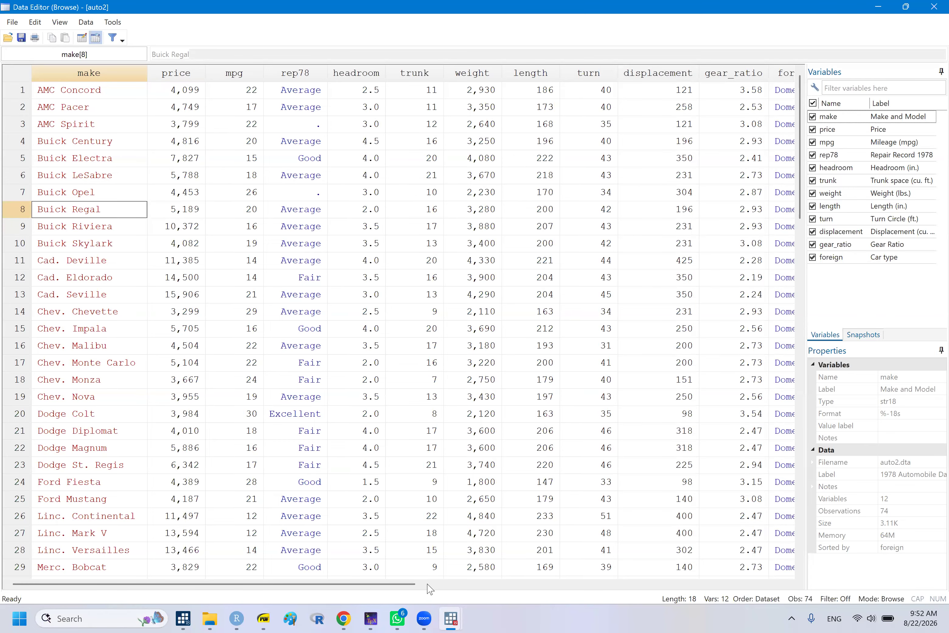
click(449, 617)
click(406, 535)
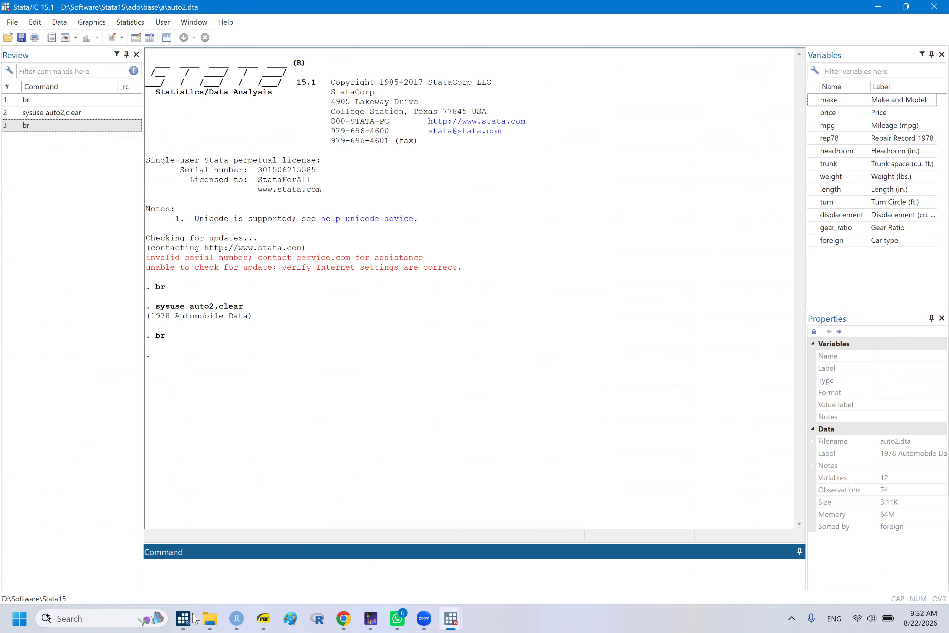
mouse_move(183, 618)
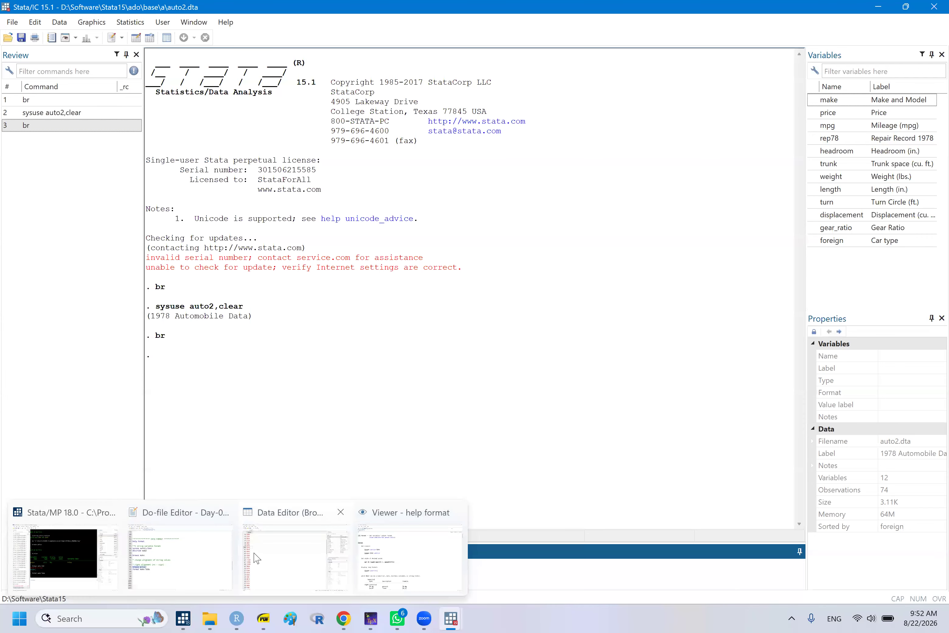
click(257, 557)
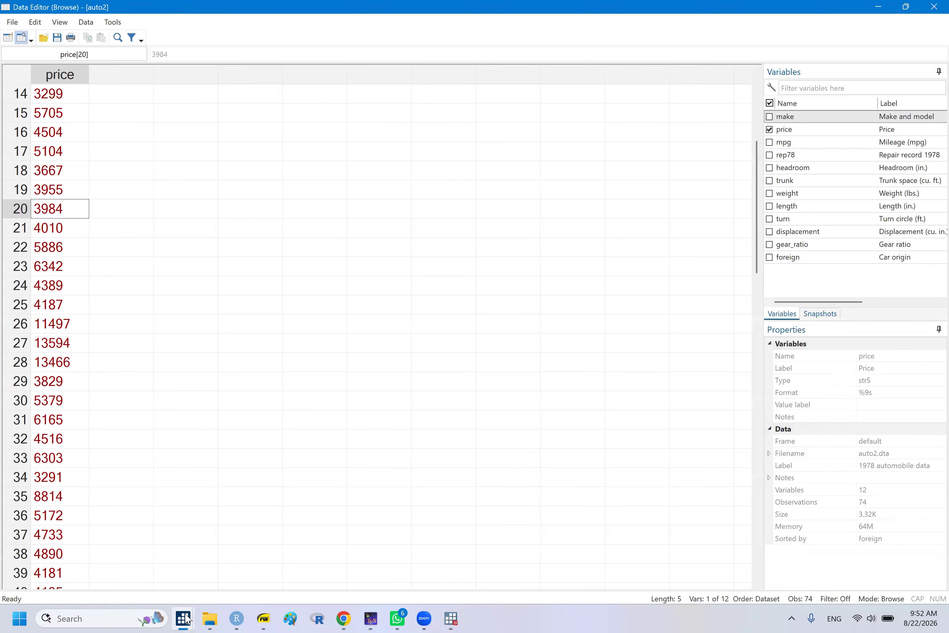
mouse_move(186, 619)
click(175, 551)
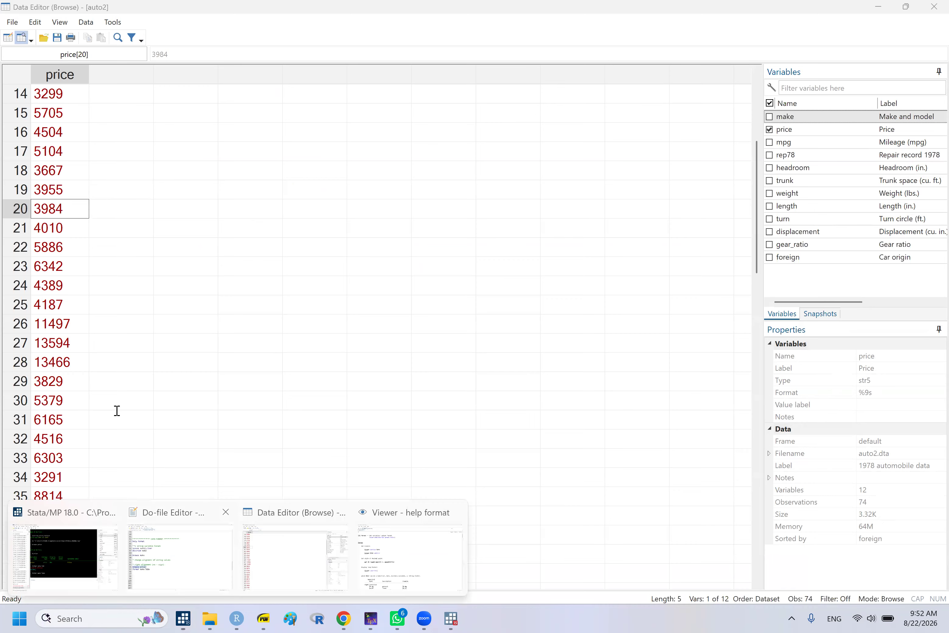
click(117, 411)
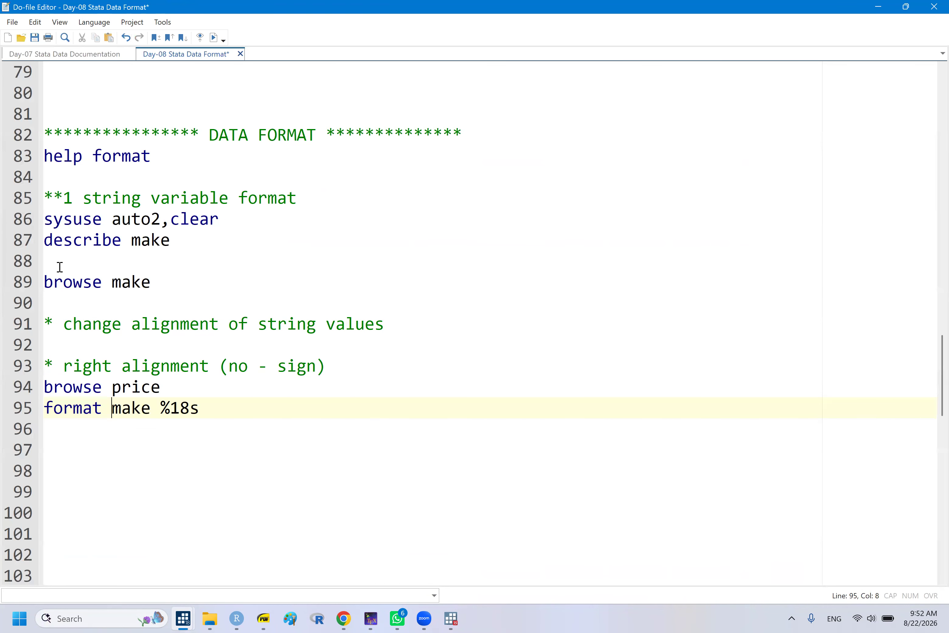
shift+click(80, 245)
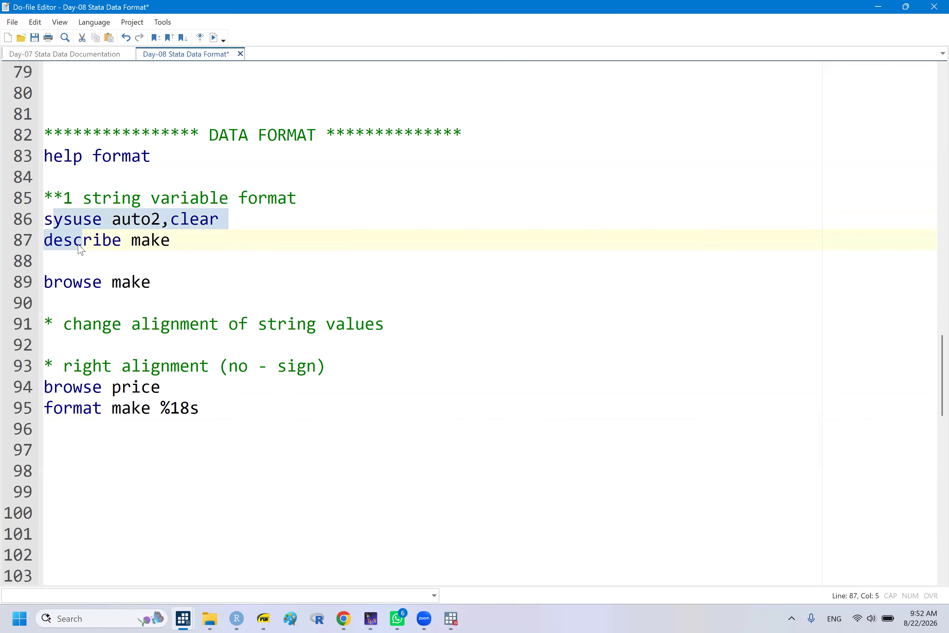
key(shift+End)
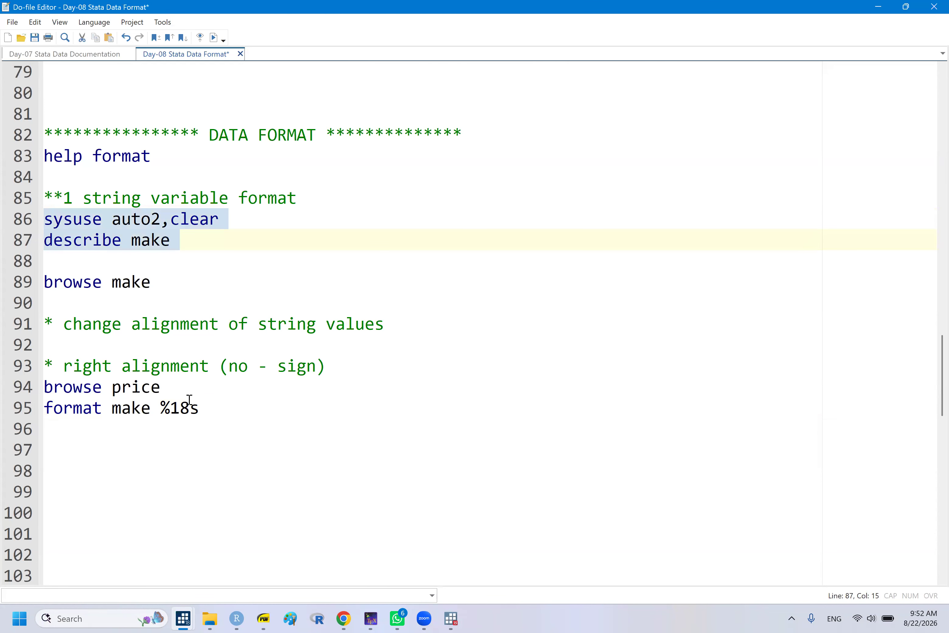
click(161, 408)
click(64, 438)
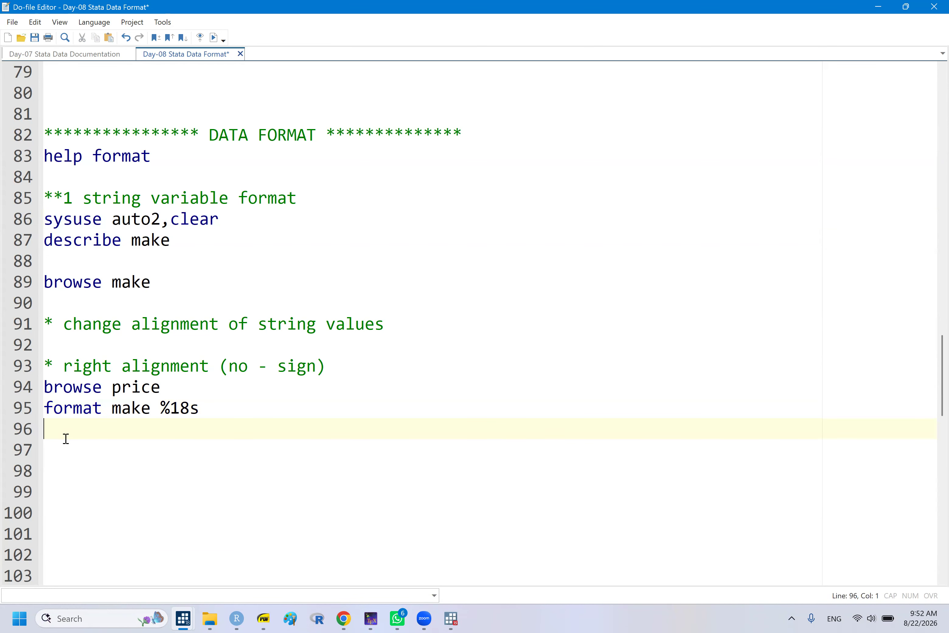
click(133, 496)
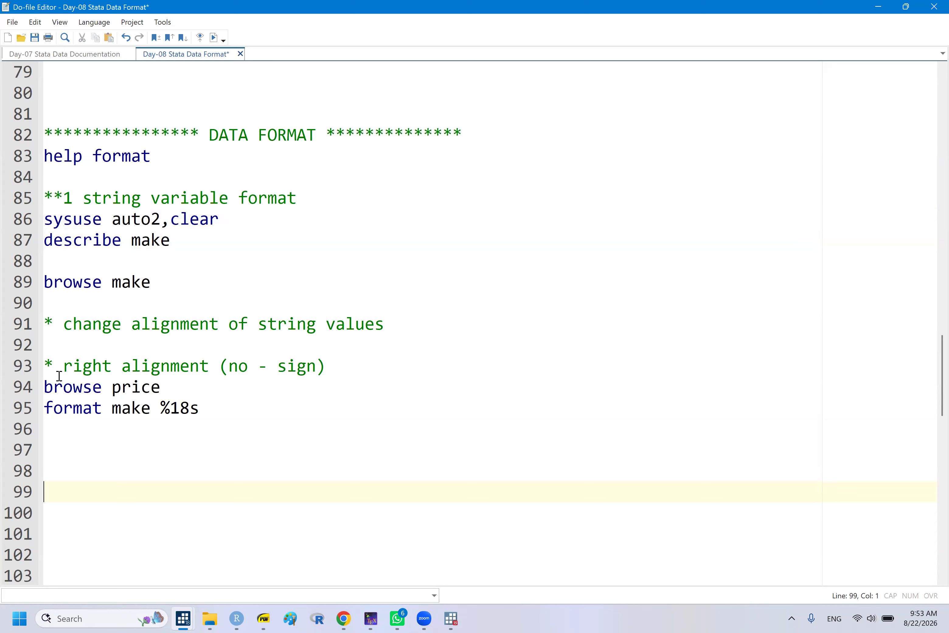
- Copy the right alignment comment below the format make %18s line and reword it as "* left alignment (put - sign)"
drag(176, 386, 39, 377)
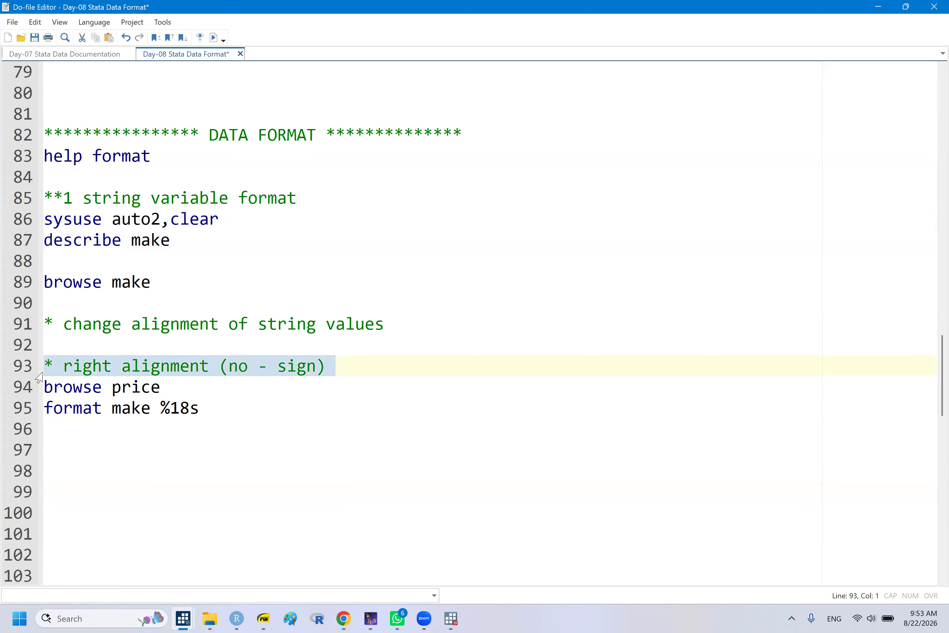
click(67, 449)
text(* right alignment (no - sign))
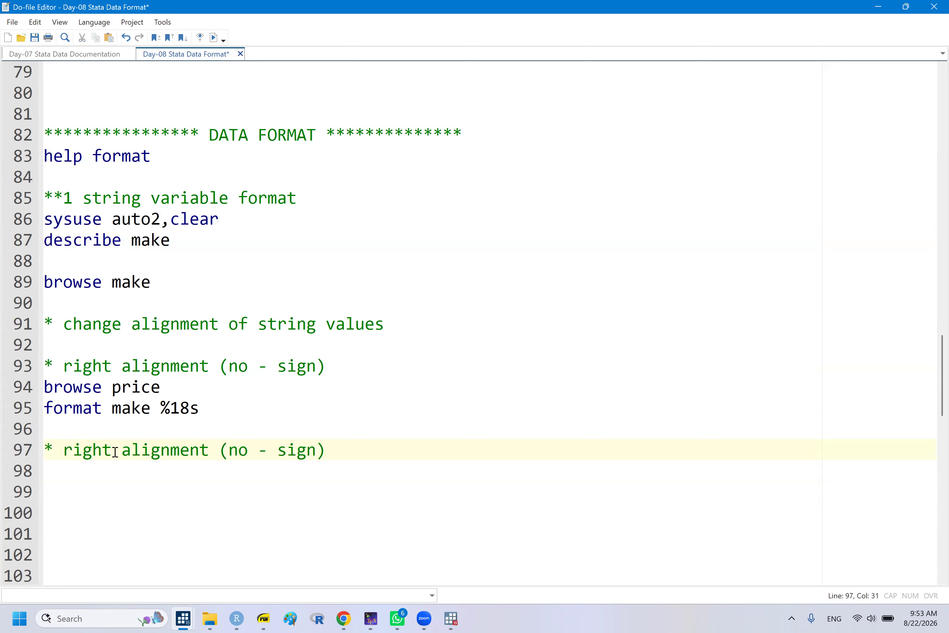
click(74, 450)
double_click(74, 455)
text(le)
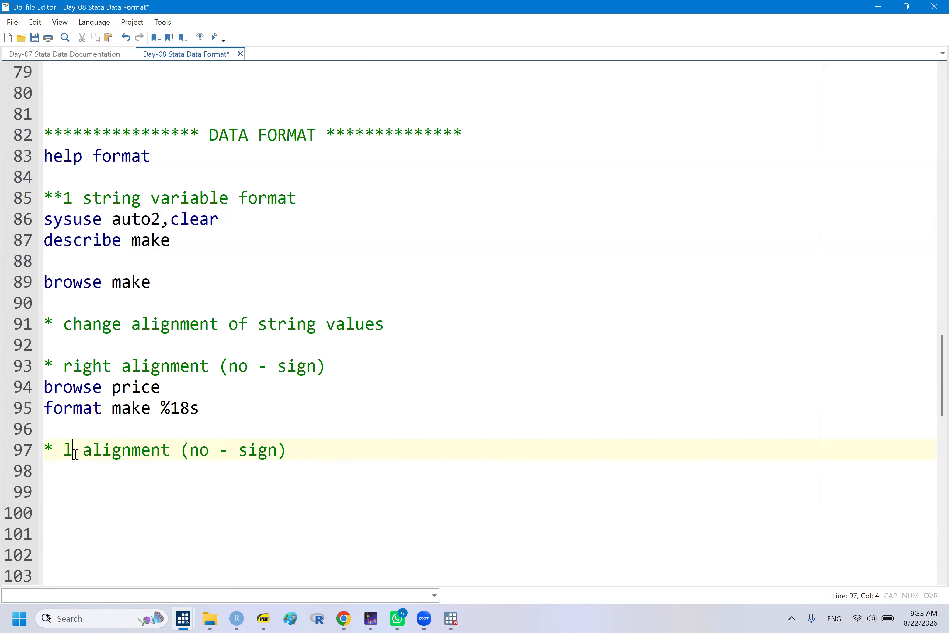
text(ft)
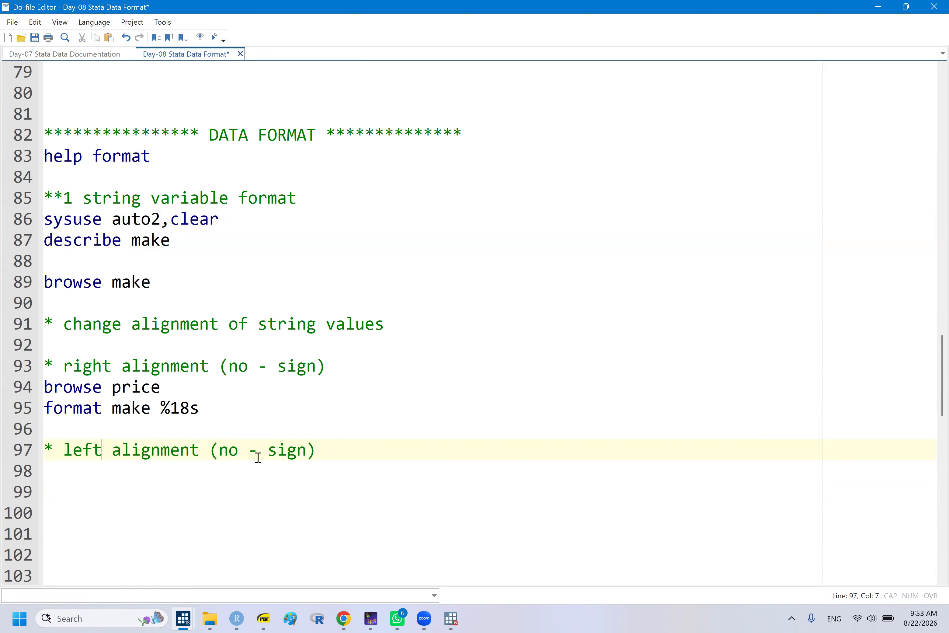
double_click(231, 454)
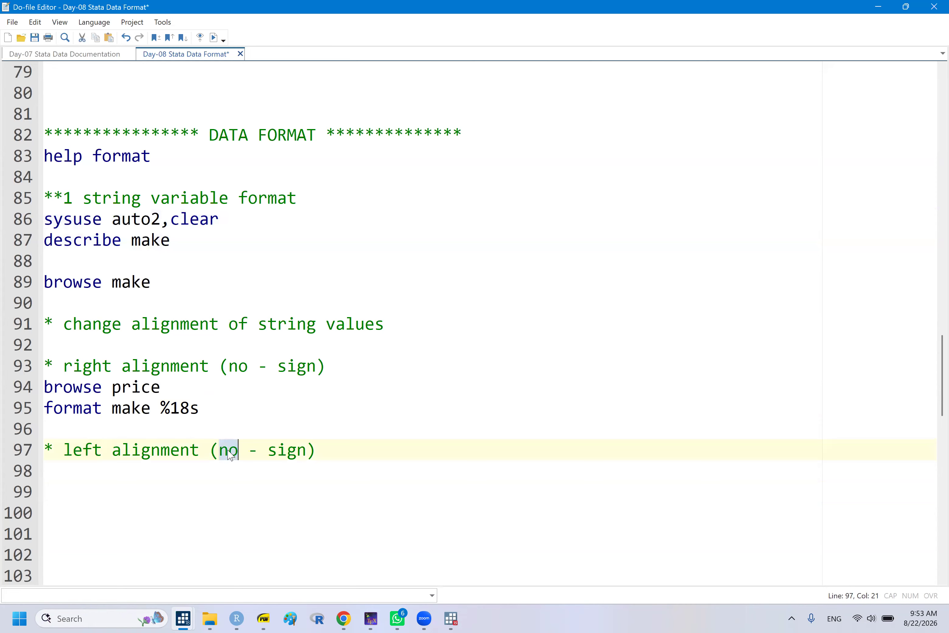
text(put)
click(161, 483)
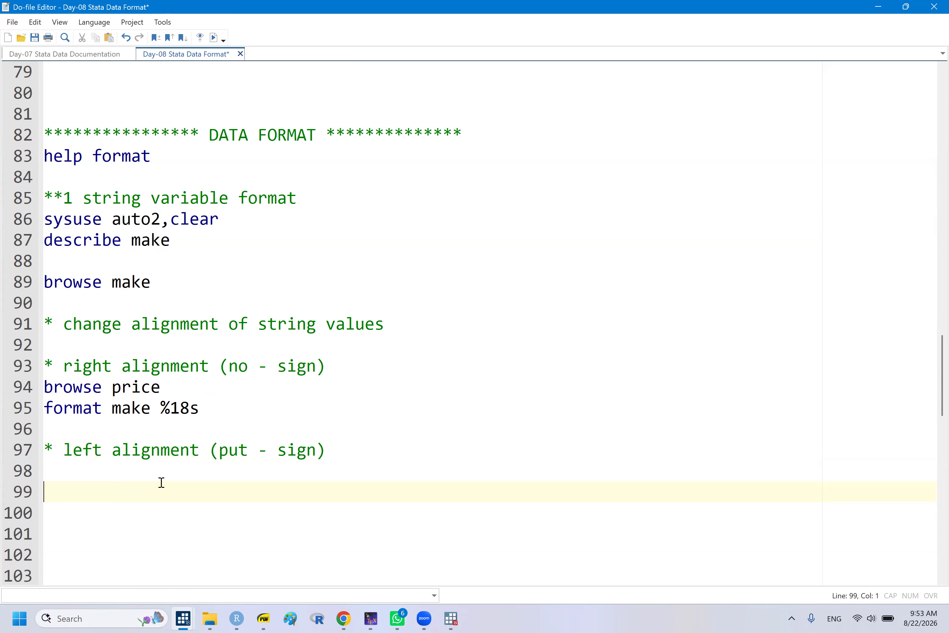
- Copy the format make %18s command under the left alignment comment, make it format make %-18s, and save the do-file
click(129, 476)
drag(46, 408, 202, 406)
key(ctrl+c)
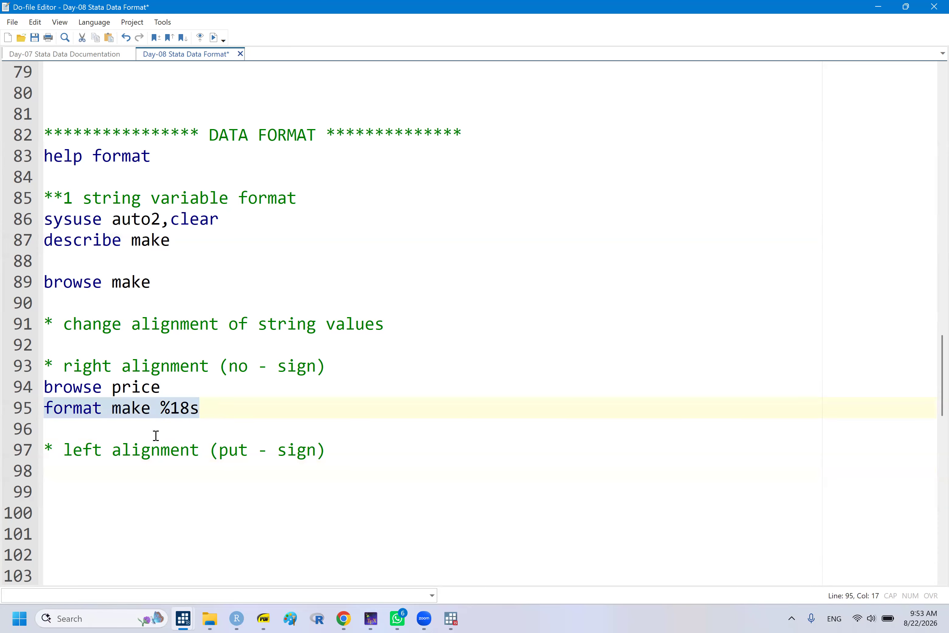
click(79, 478)
key(ctrl+v)
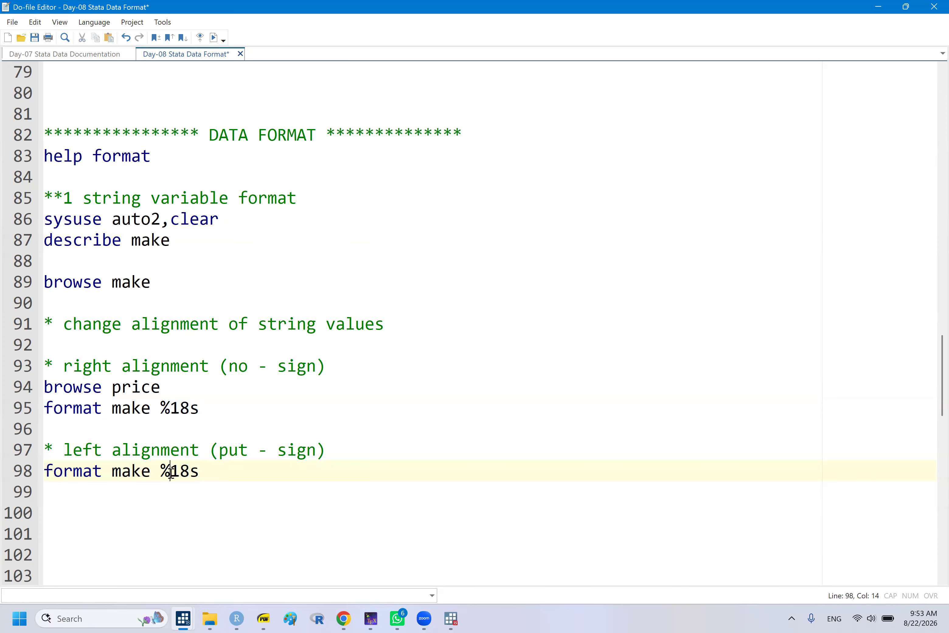
text(-)
key(ctrl+s)
- Run the do-file lines from sysuse auto2,clear through format make %-18s, view the Data Editor, and return to the do-file
click(104, 218)
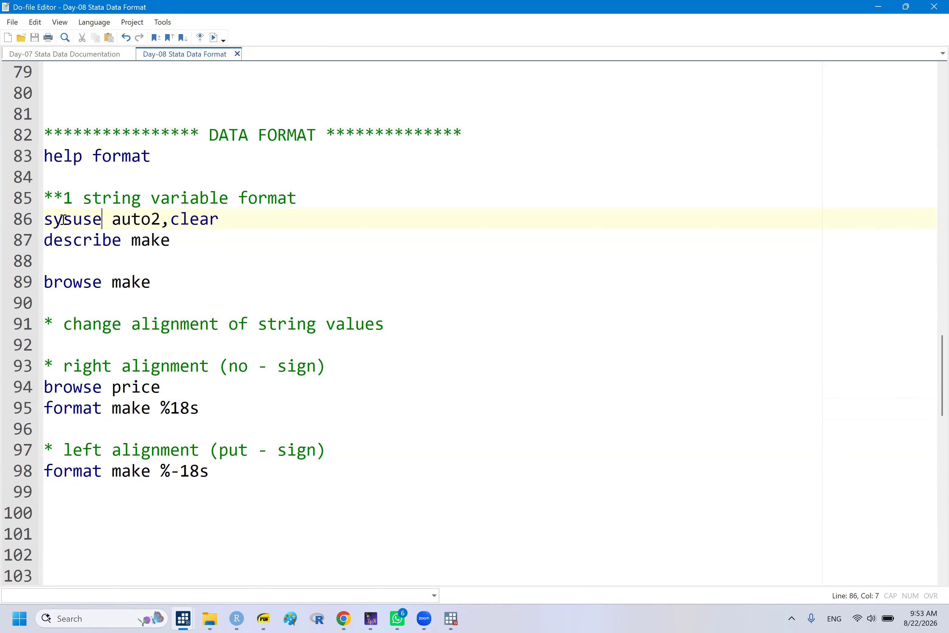
shift+click(188, 495)
key(ctrl+d)
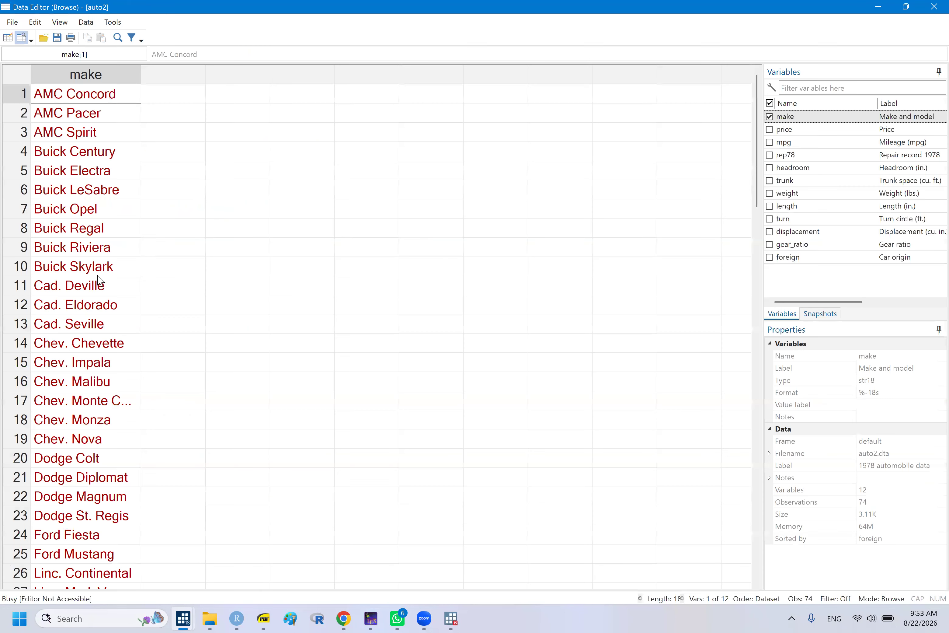
click(98, 309)
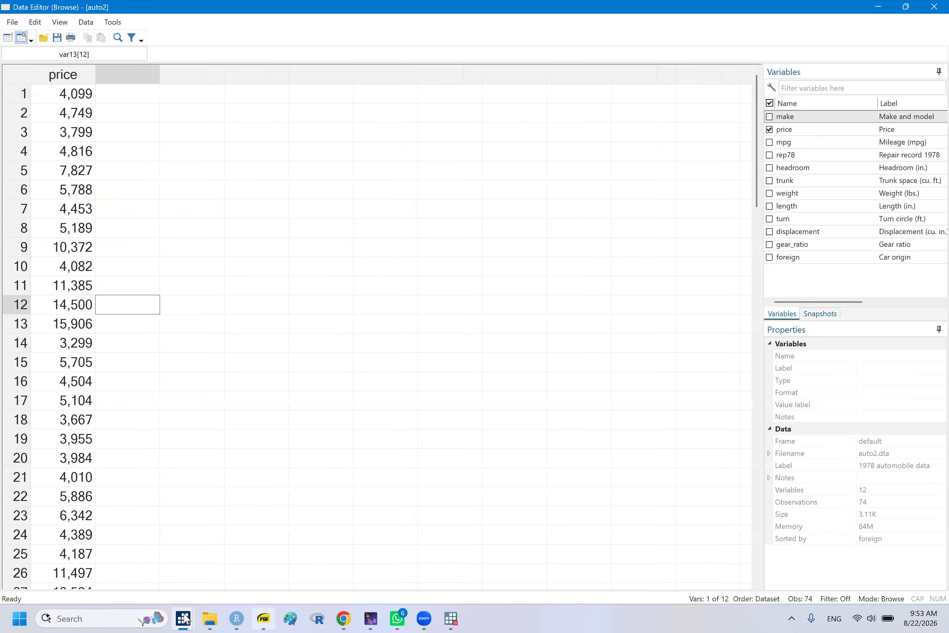
mouse_move(186, 618)
click(148, 554)
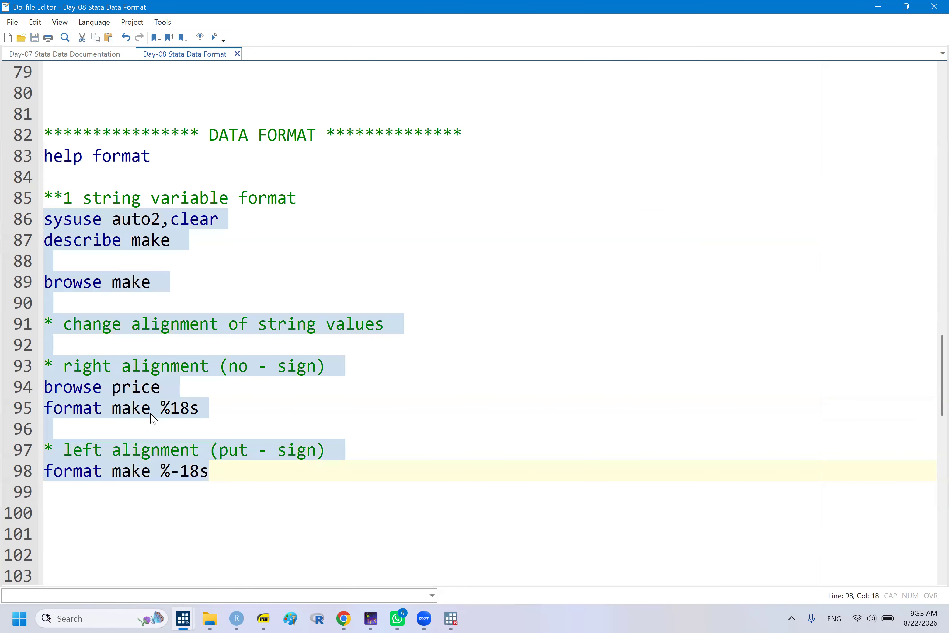
- Delete the browse price line under the right alignment comment
click(163, 388)
shift+click(51, 366)
drag(39, 388, 160, 388)
key(BackSpace)
key(BackSpace)
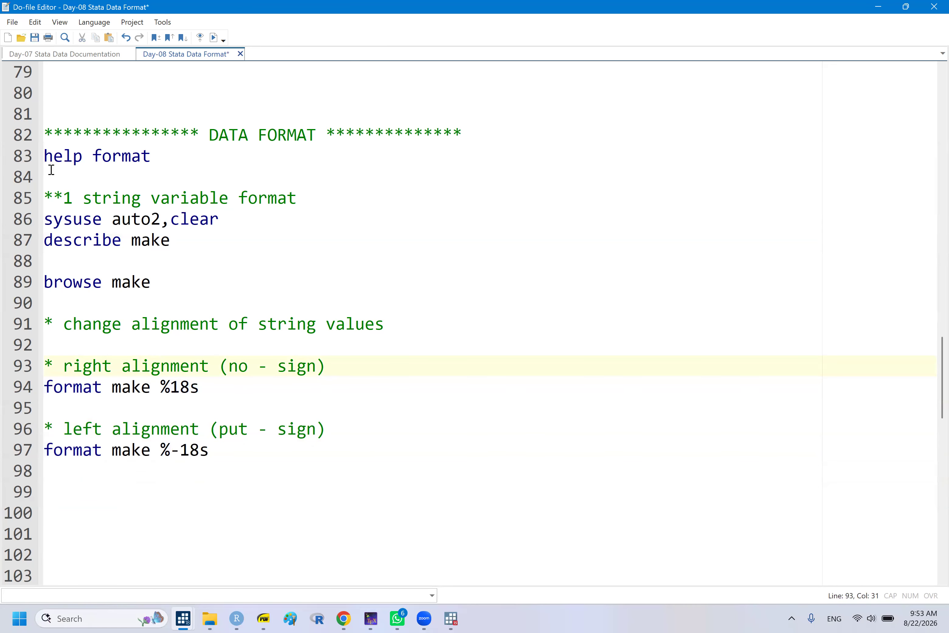
- Execute the section from sysuse auto2,clear through format make %-18s and check the make column in the Data Editor
click(61, 218)
shift+click(125, 431)
shift+click(134, 451)
key(ctrl+d)
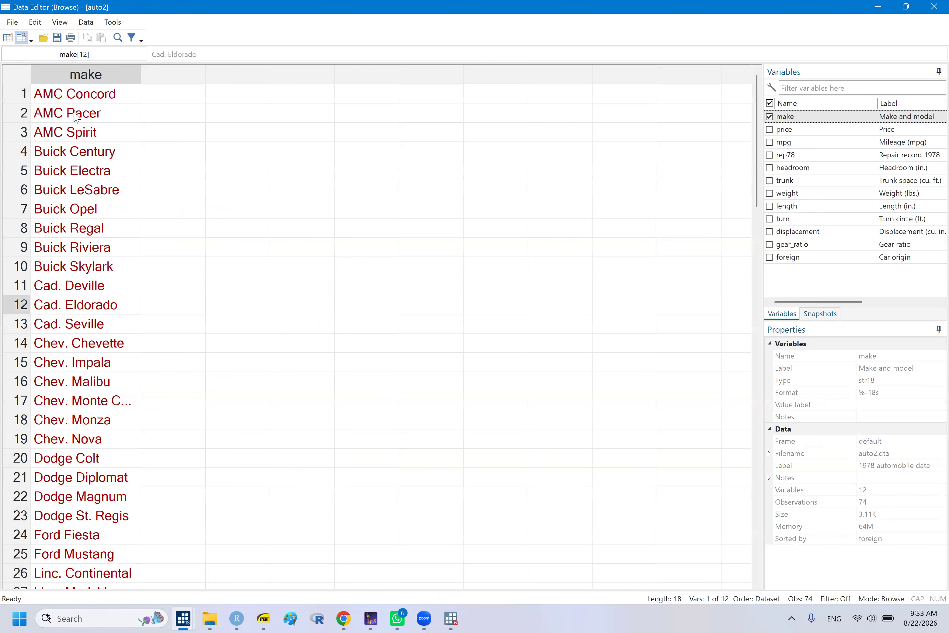
click(76, 116)
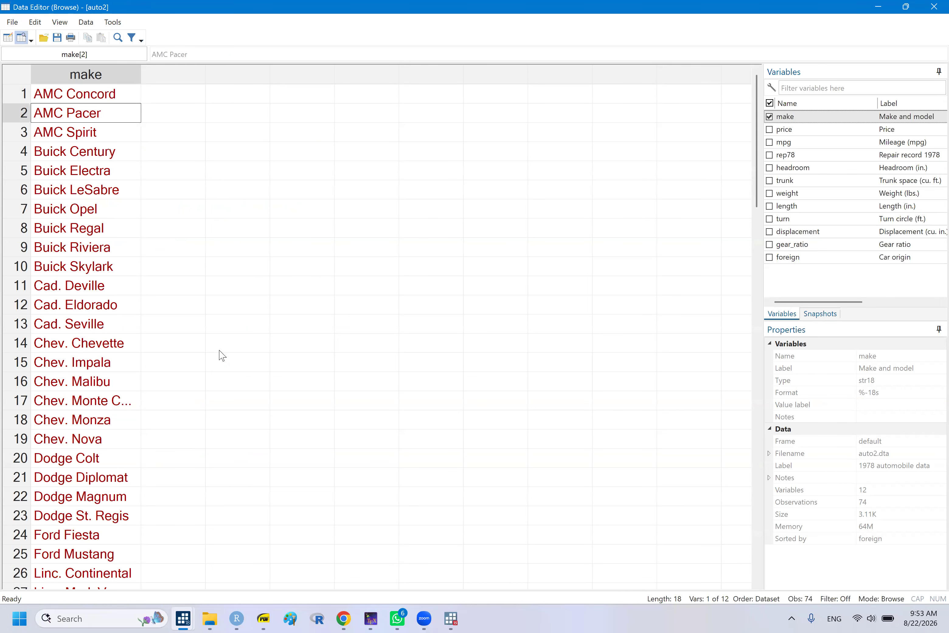
- Return to the Day-08 Stata Data Format do-file and save it
mouse_move(185, 618)
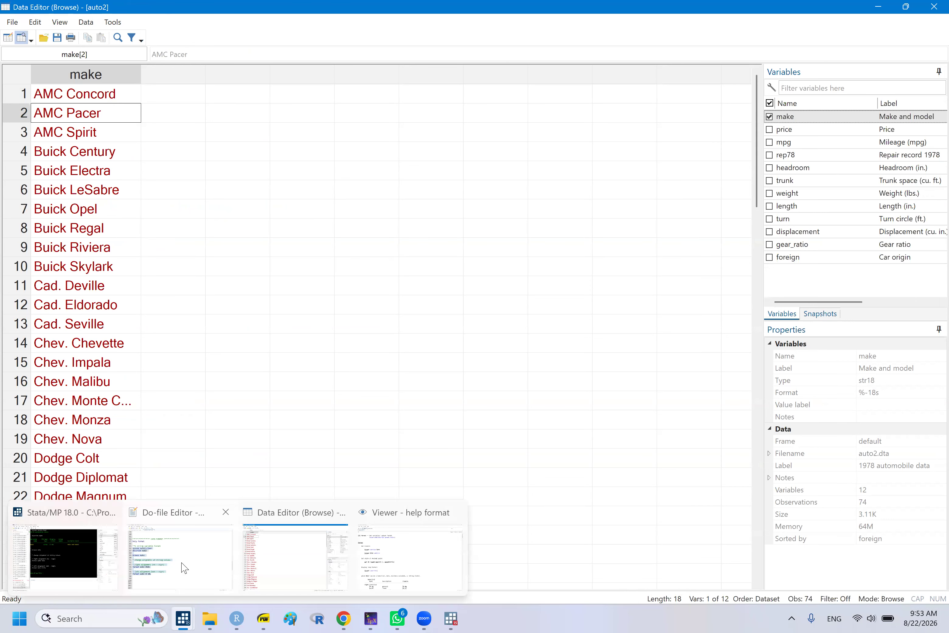
click(184, 568)
click(93, 499)
key(ctrl+s)
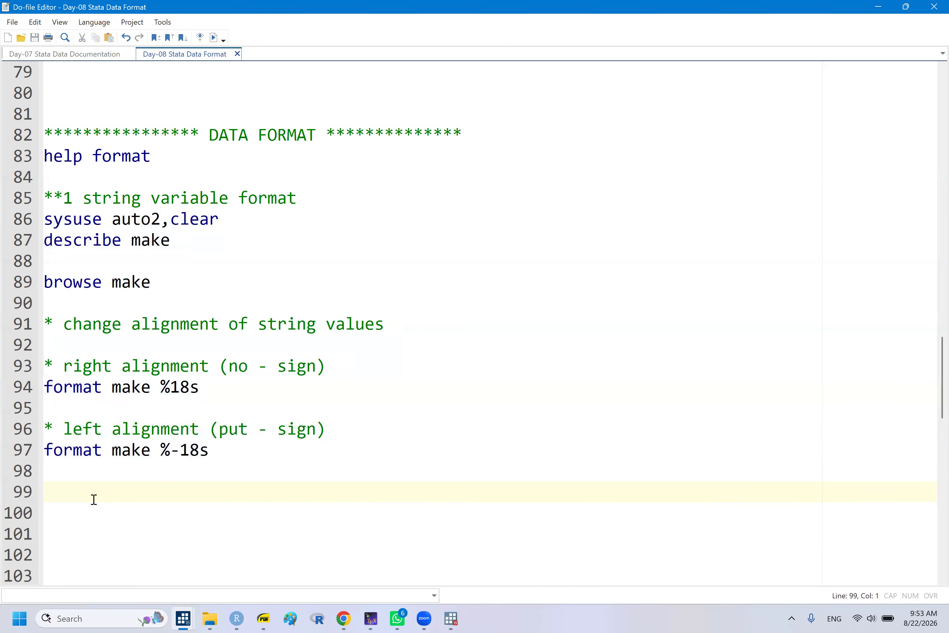
- Label the comment on changing string alignment as "1a." and start a 1b comment below the left alignment command
click(54, 323)
text(1a)
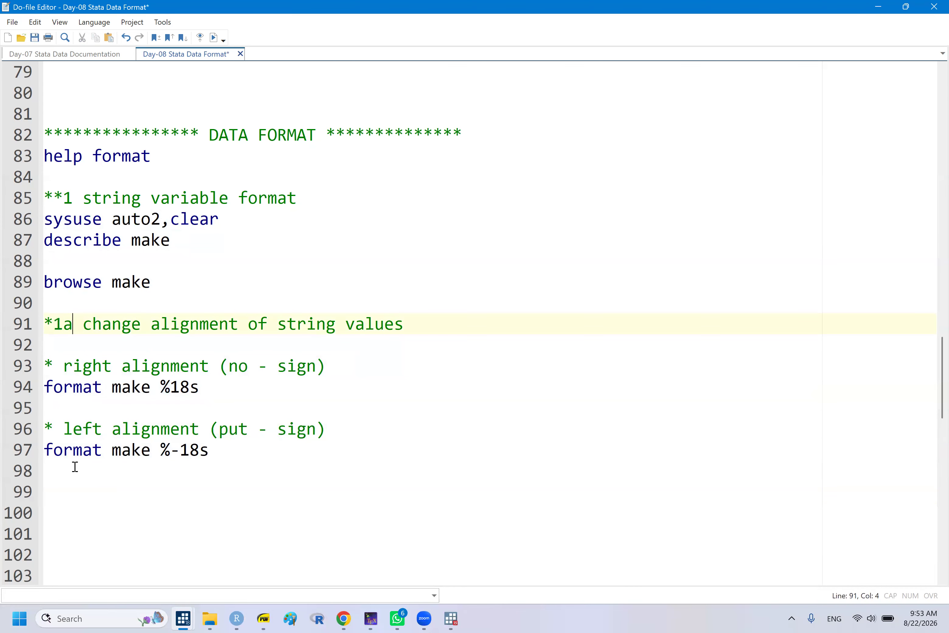
click(69, 517)
text(*1b c)
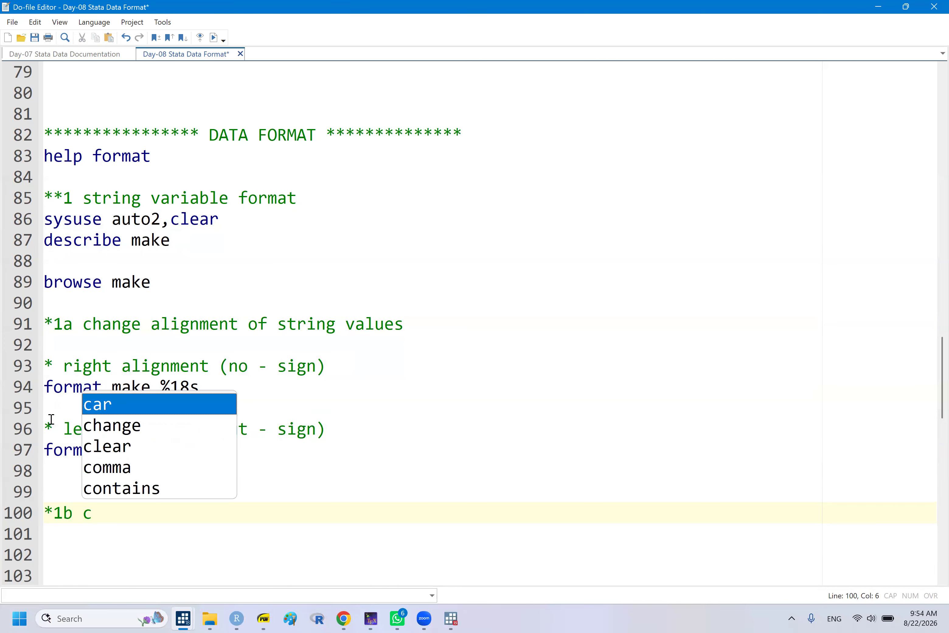
click(75, 328)
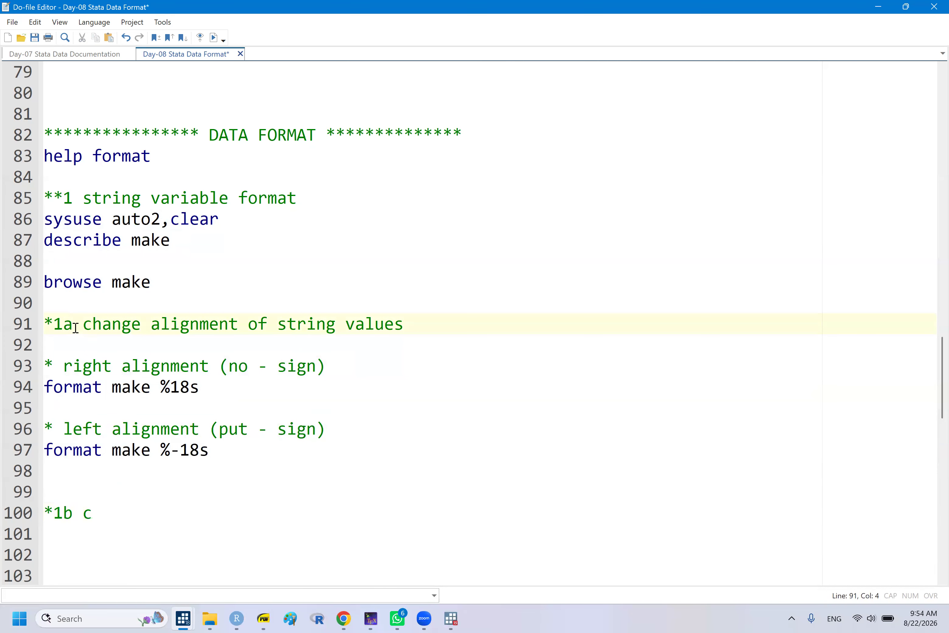
text(.)
- Complete the second comment as "*1b. change column width" and add blank lines below it
click(76, 518)
text(.)
key(BackSpace)
text(. change wi)
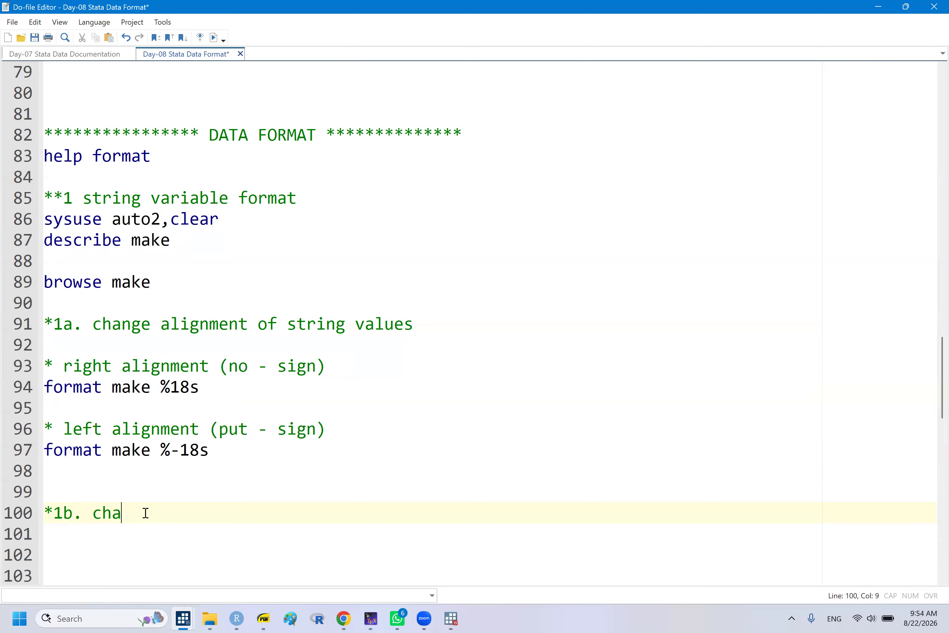
key(BackSpace)
key(BackSpace)
text(colum)
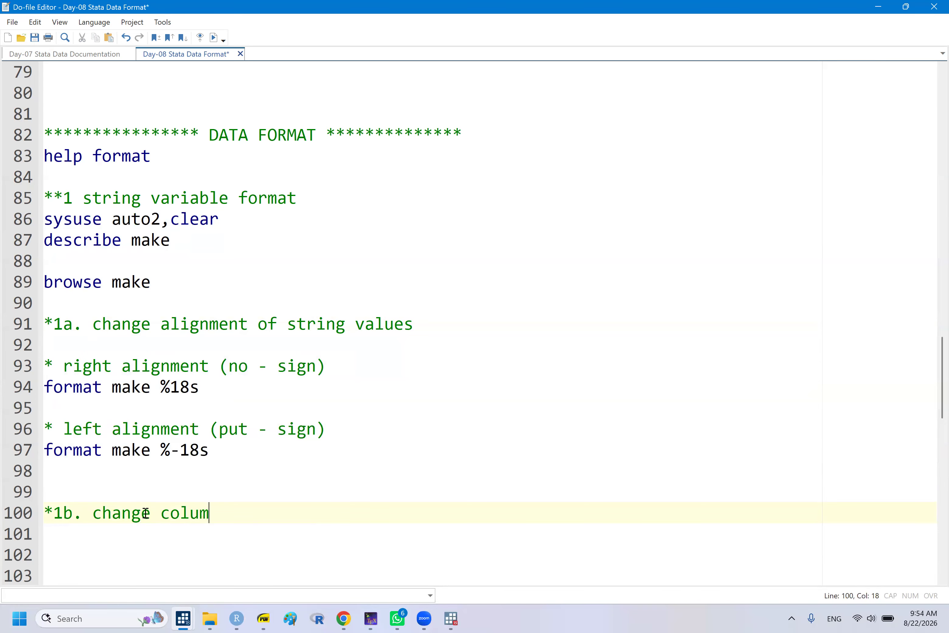
text(n width)
key(Return)
key(Return)
key(Return)
key(Return)
key(Return)
key(Return)
key(Return)
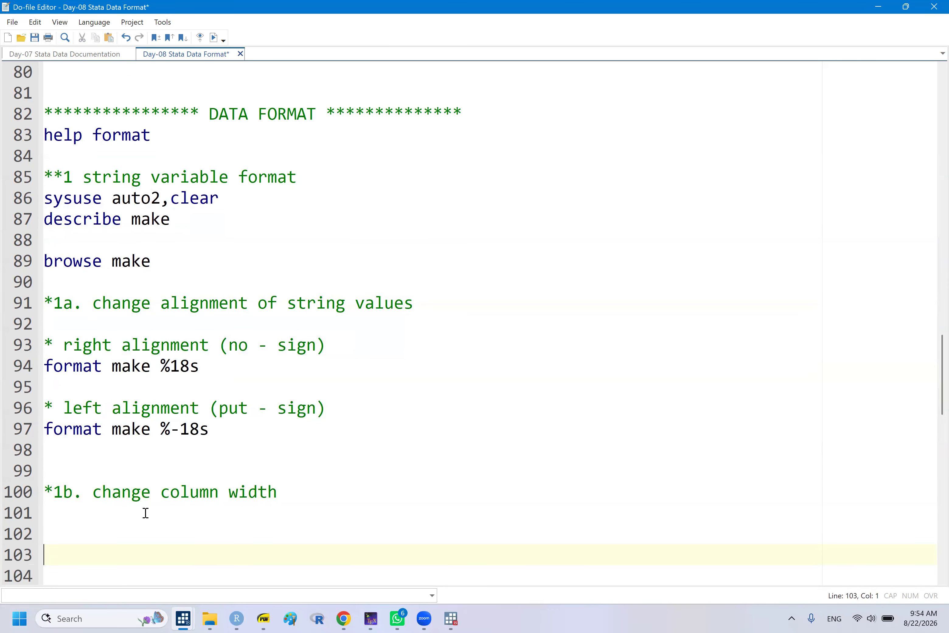
key(BackSpace)
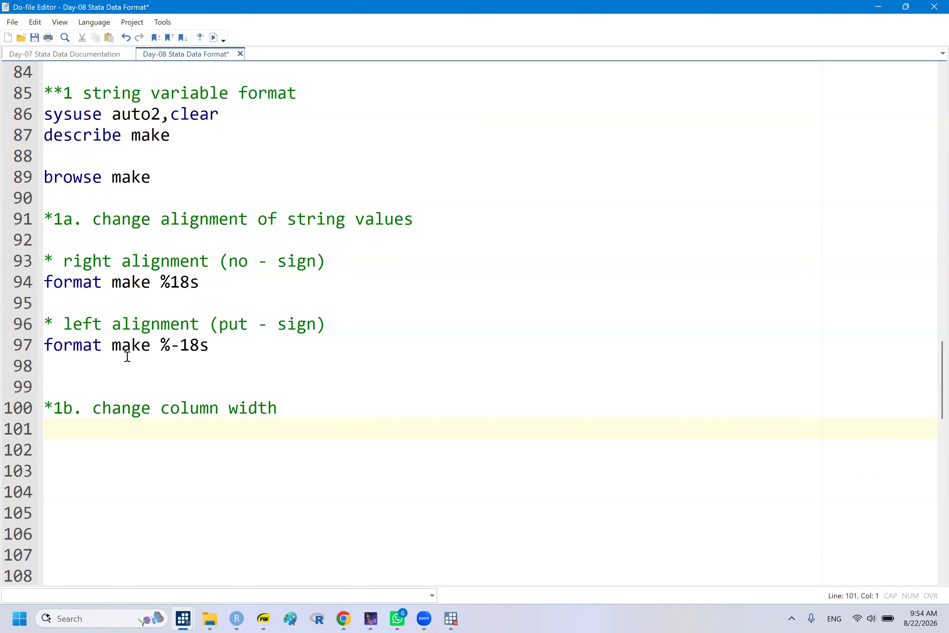
- Copy the left-alignment format command below the 1b column width comment and change its format to %-30
triple_click(216, 346)
key(shift+Left)
key(ctrl+c)
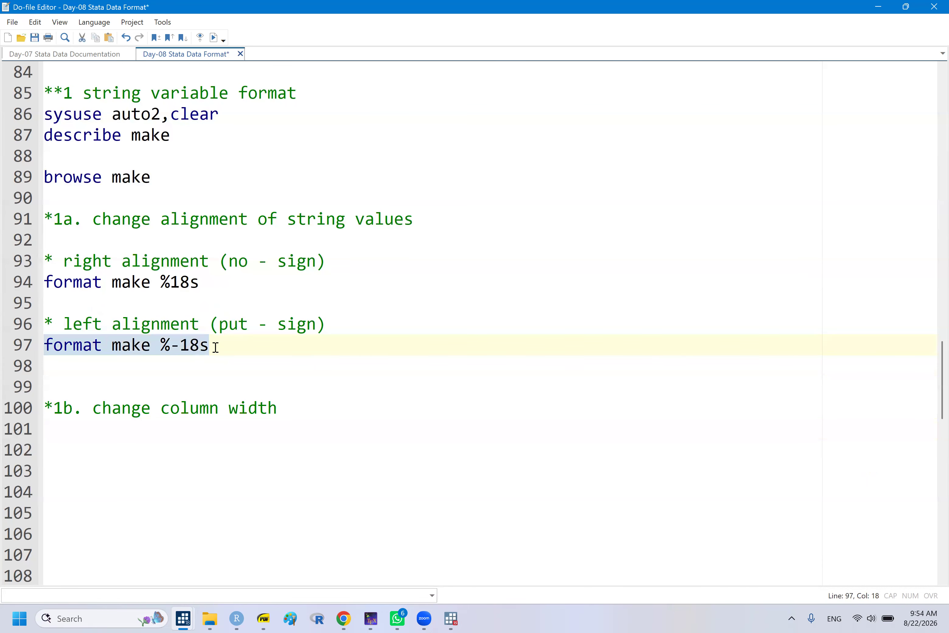
click(63, 430)
key(ctrl+v)
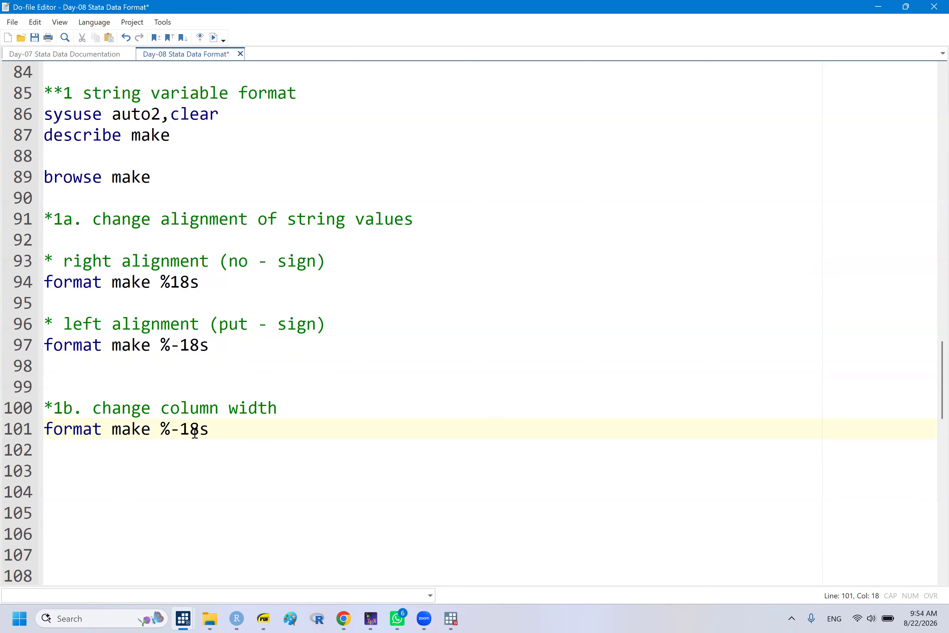
double_click(193, 430)
text(30)
- Try to execute the format make %-30 line, check the make column in the Data Editor, and close the Data Editor
mouse_move(184, 619)
click(287, 556)
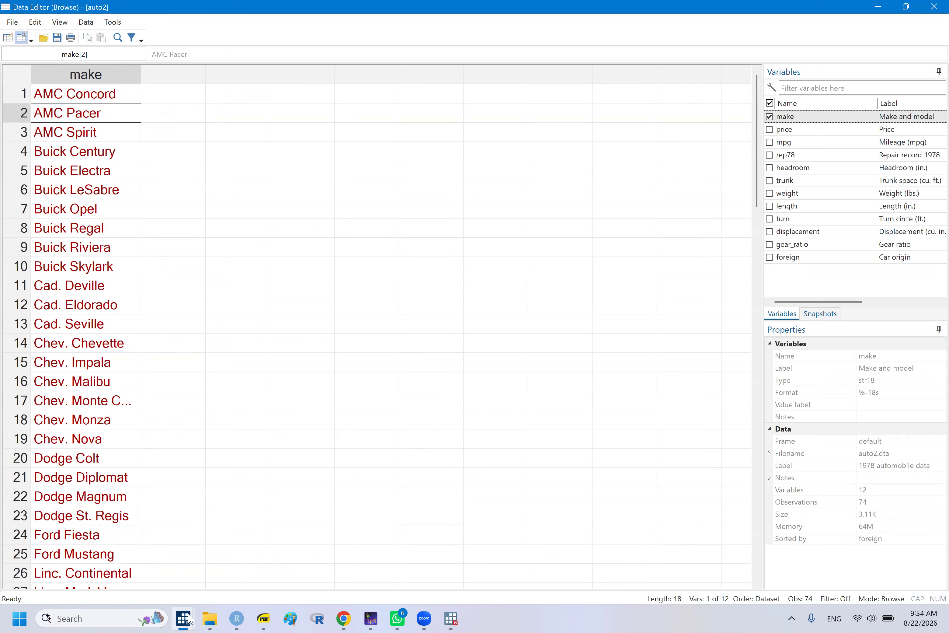
click(166, 554)
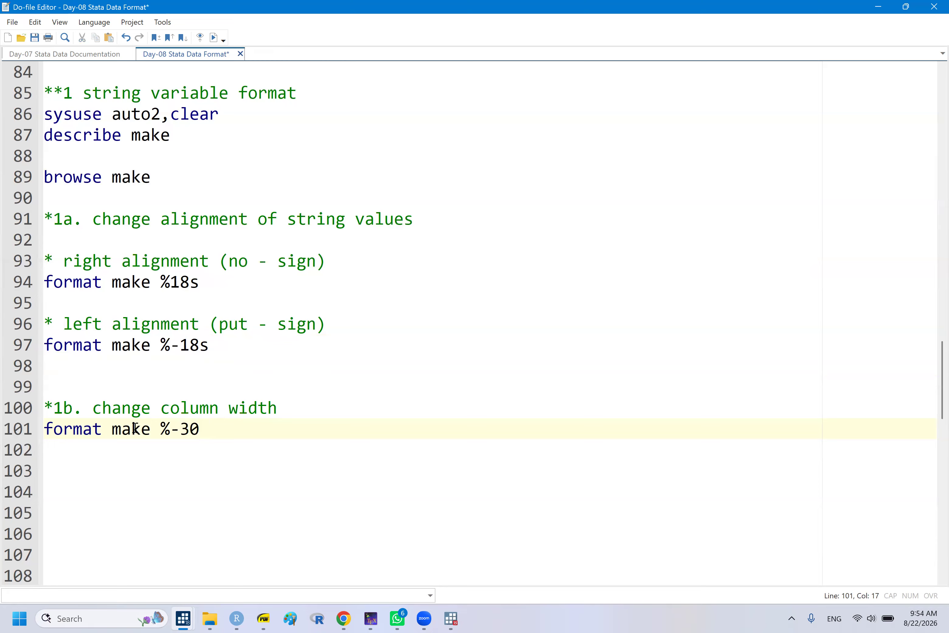
triple_click(132, 429)
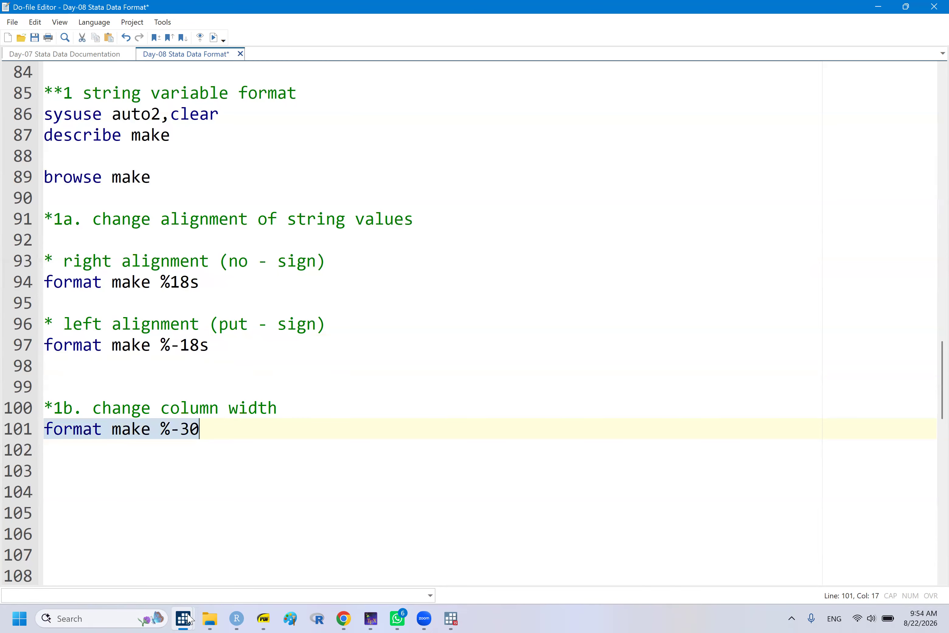
click(269, 548)
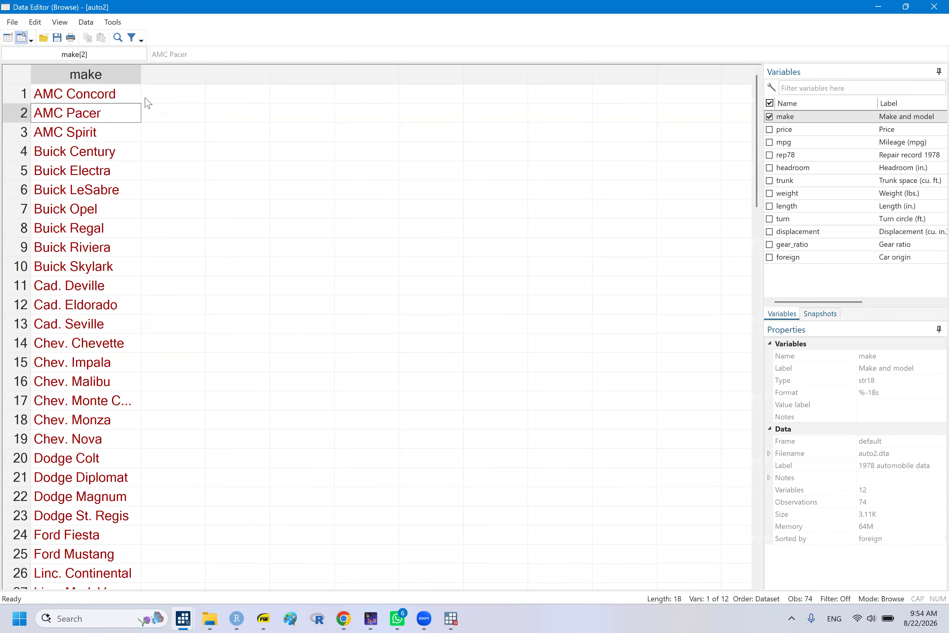
click(932, 12)
click(150, 282)
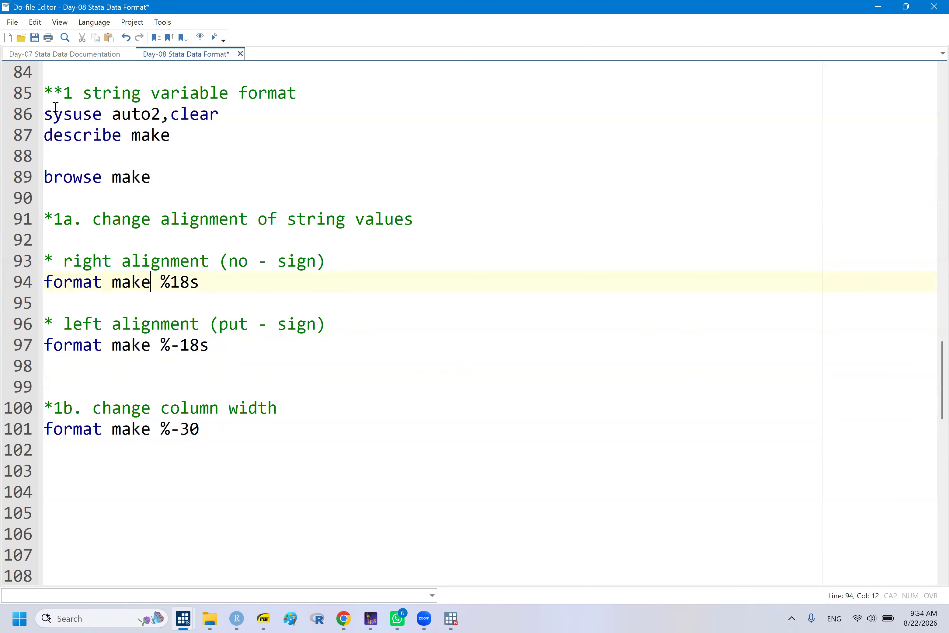
- Execute the section from sysuse auto2,clear through format make %-30, check the make column and return to the do-file
click(46, 114)
shift+click(143, 408)
shift+click(151, 432)
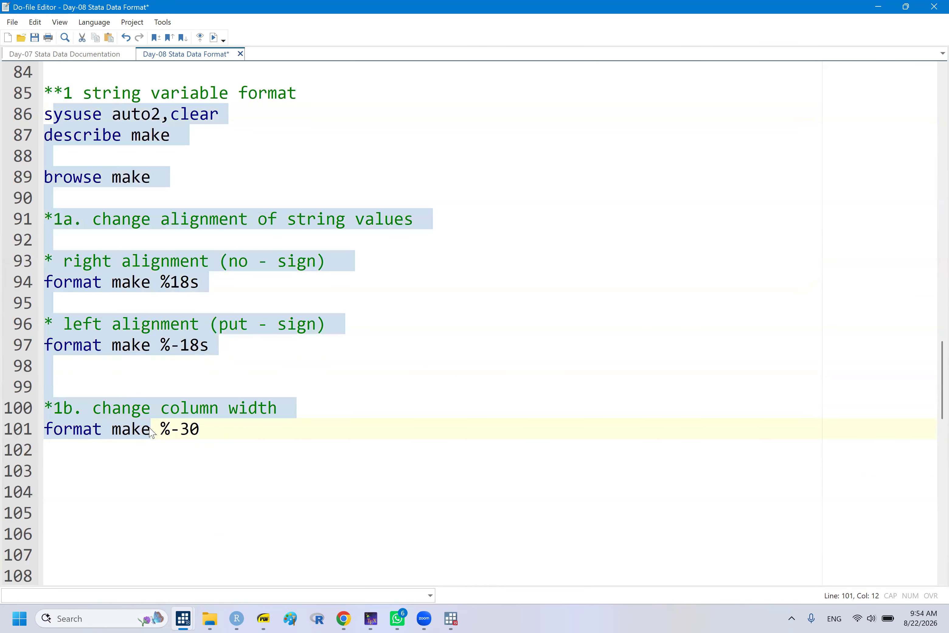
key(ctrl+d)
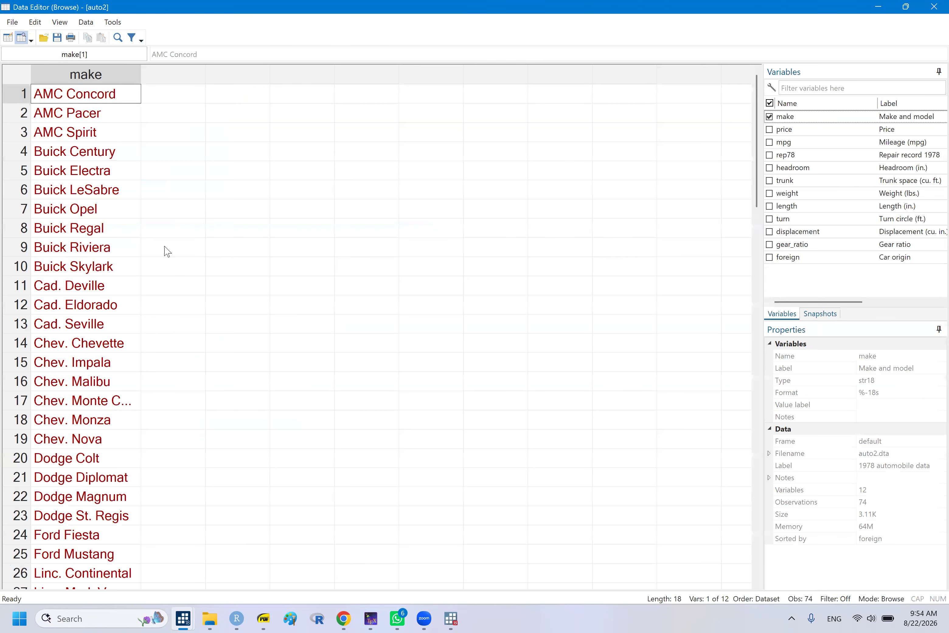
mouse_move(190, 618)
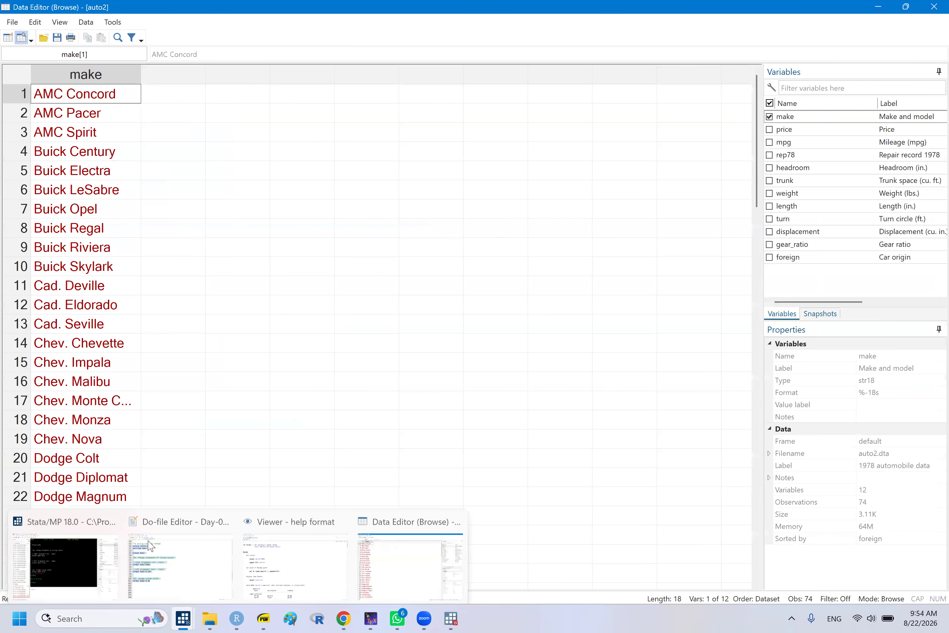
click(150, 547)
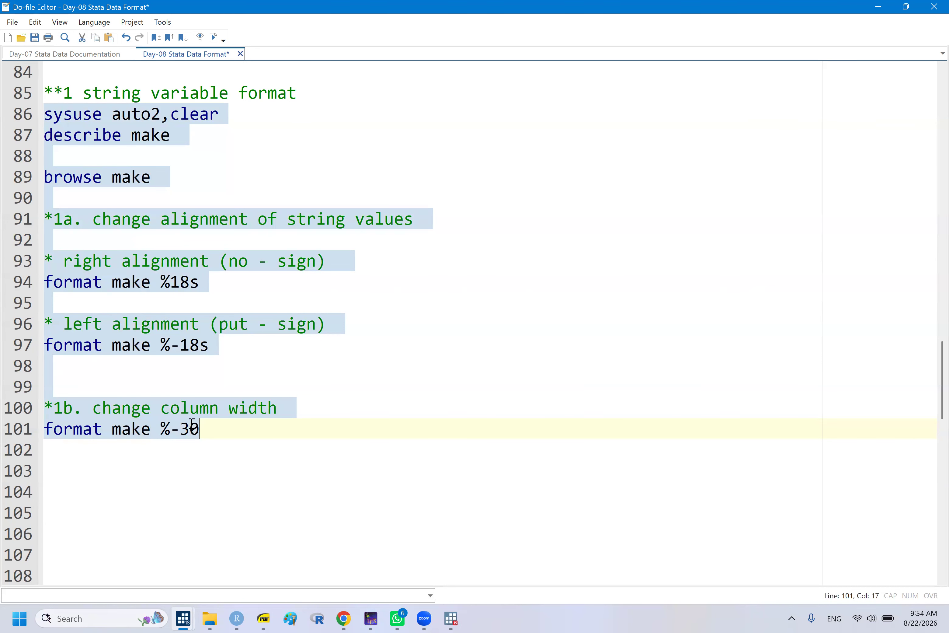
- Try format make %-8 on the 1b line, execute it and inspect the make column in the Data Editor
click(192, 426)
double_click(190, 428)
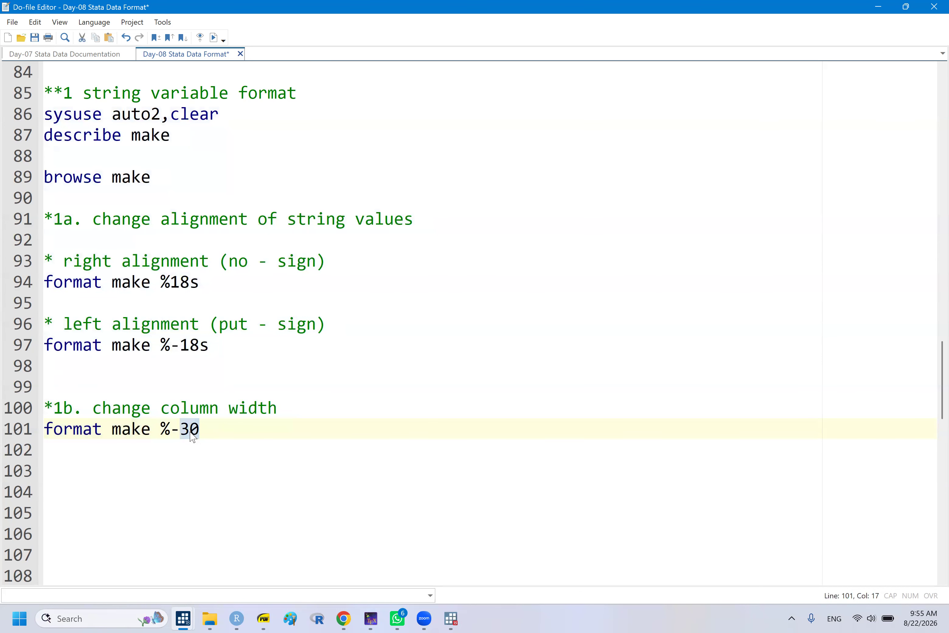
text(8)
double_click(60, 434)
key(shift+End)
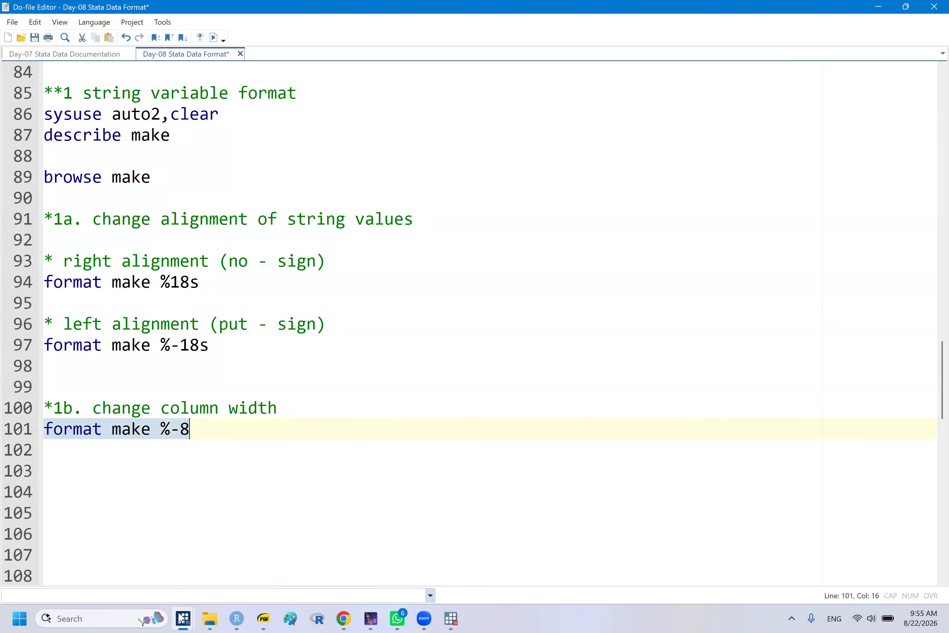
mouse_move(183, 618)
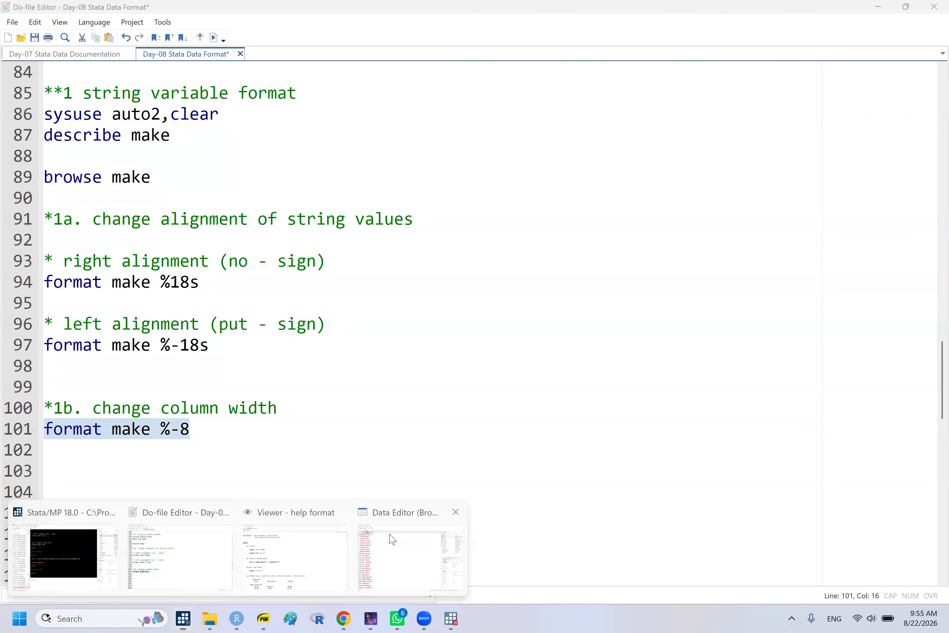
click(393, 541)
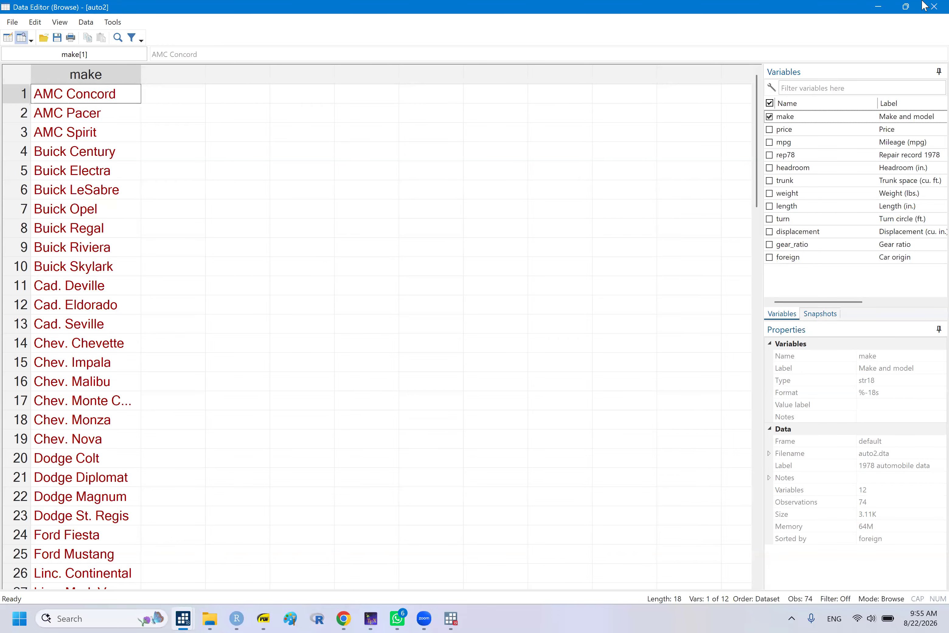
click(905, 7)
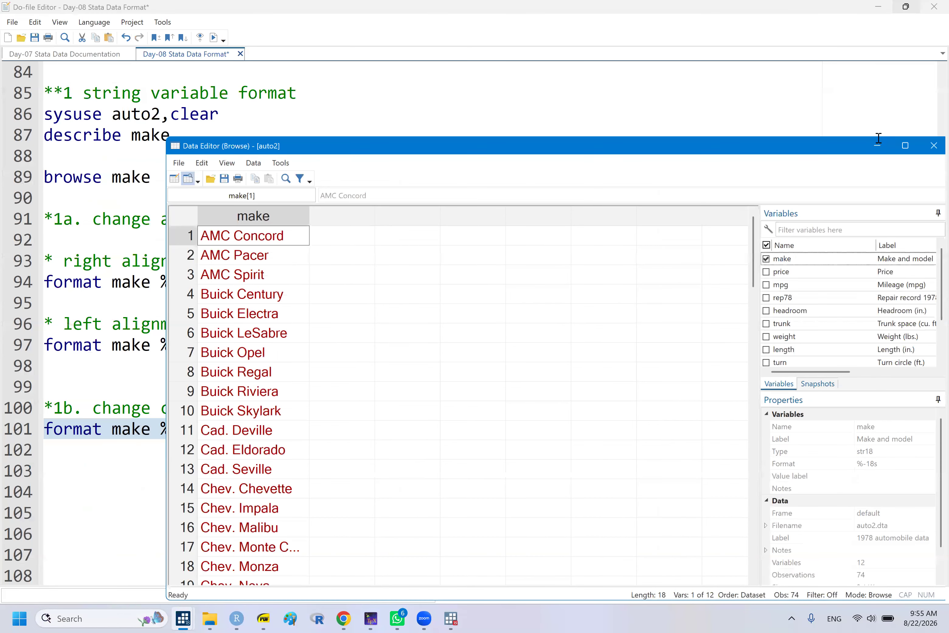
click(904, 151)
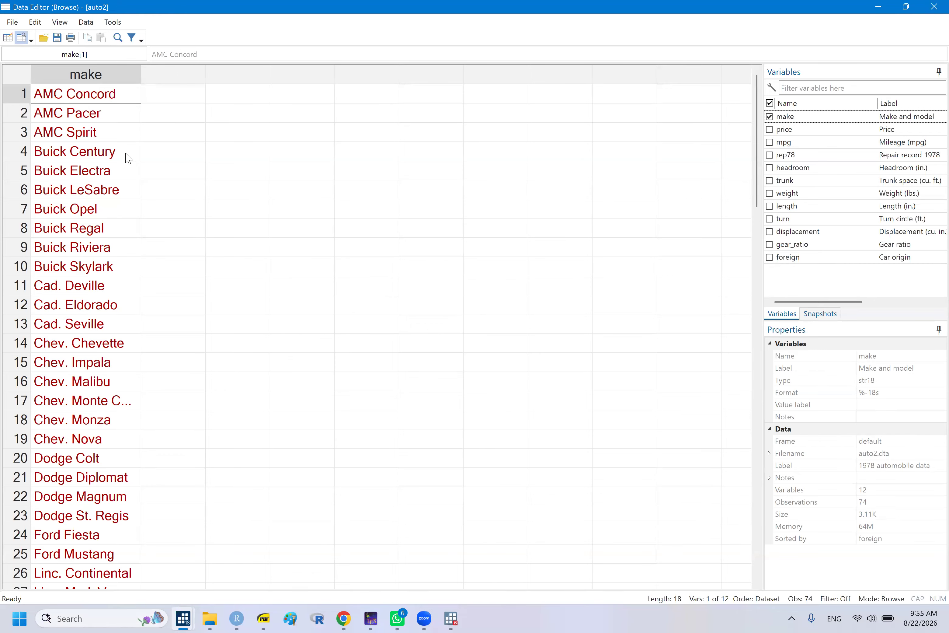
click(125, 154)
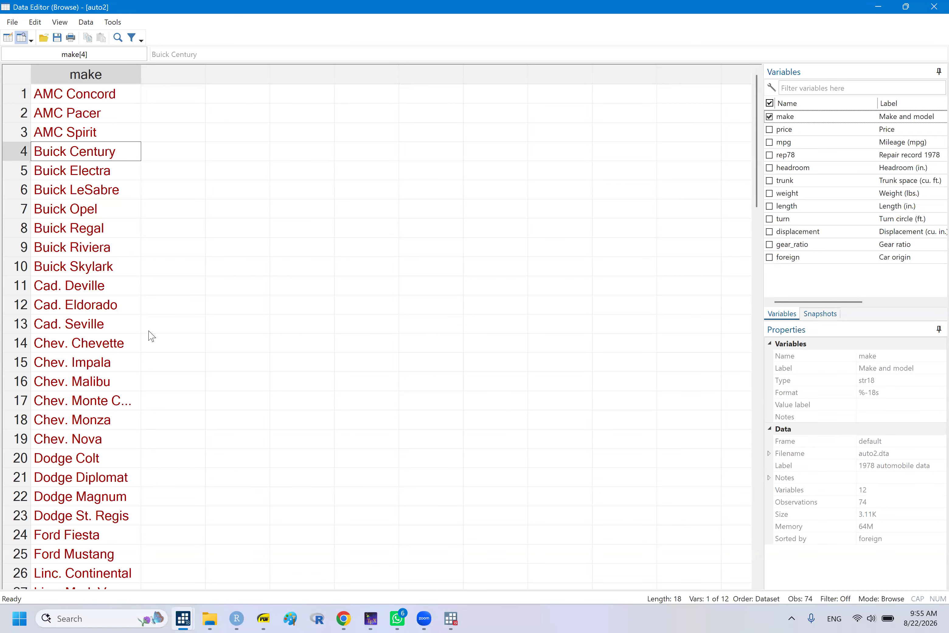
- Change the 1b command to format make %-35s, execute it and view the make column in the Data Editor
mouse_move(192, 618)
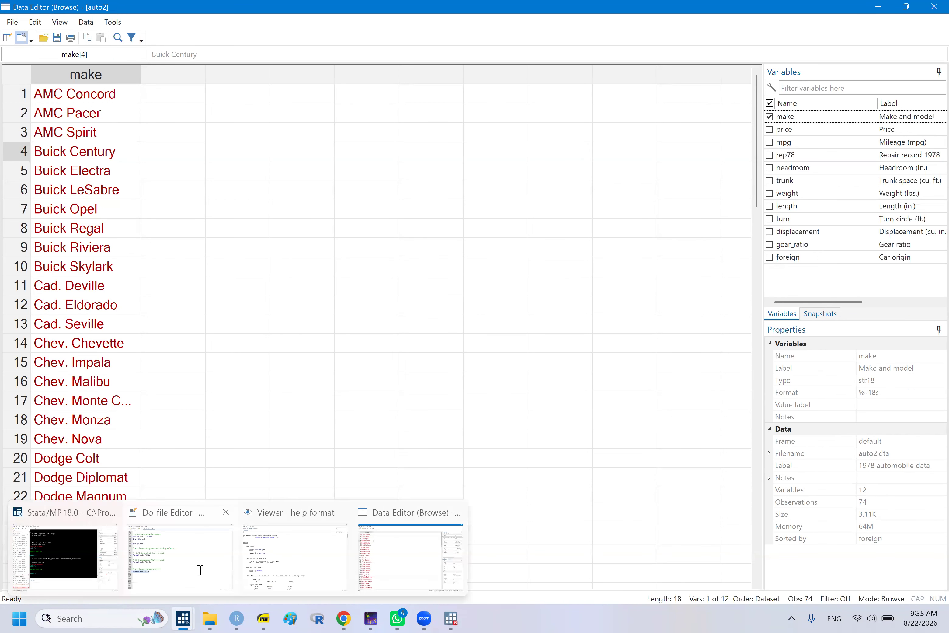
click(199, 567)
click(191, 432)
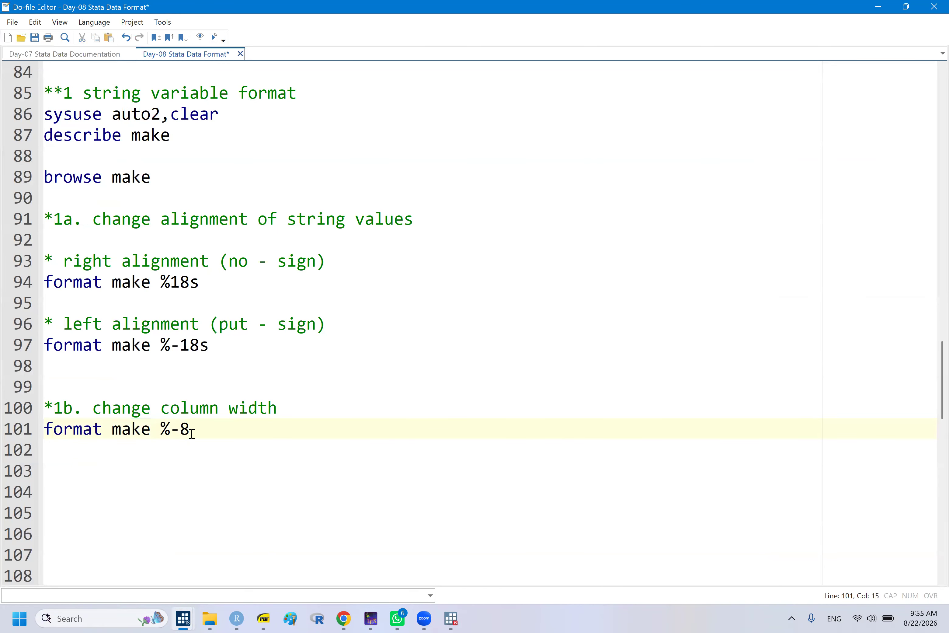
key(BackSpace)
text(35s)
triple_click(82, 427)
key(ctrl+c)
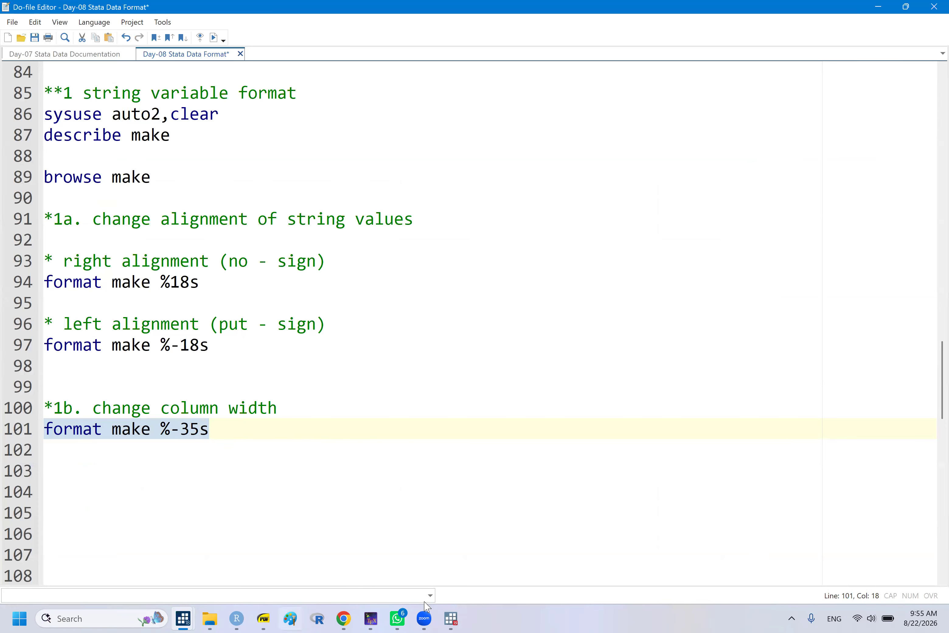
mouse_move(184, 618)
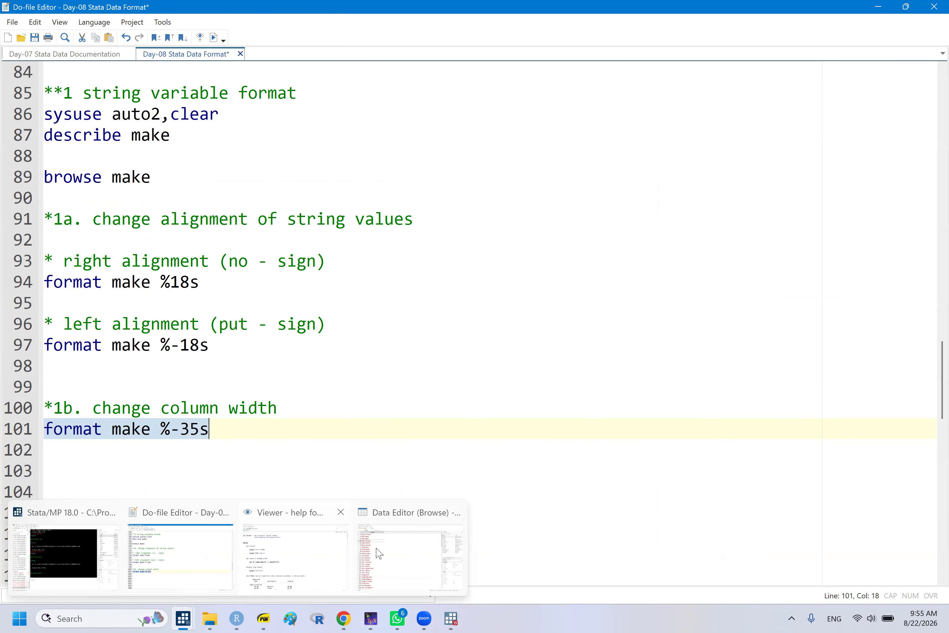
click(376, 553)
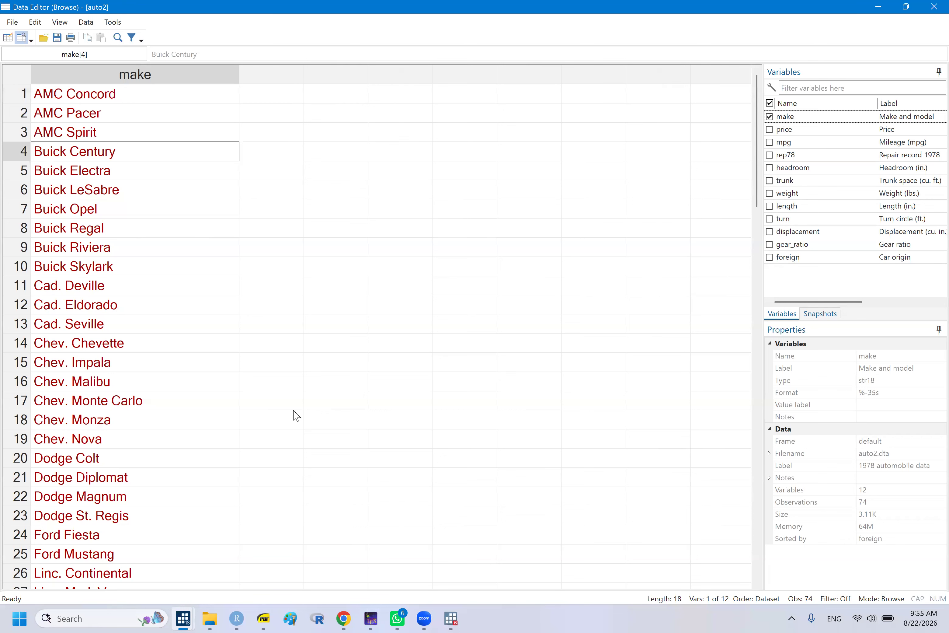
- Duplicate the 1b format command on the line below it in the do-file and set the copy's format to %-10s
mouse_move(182, 618)
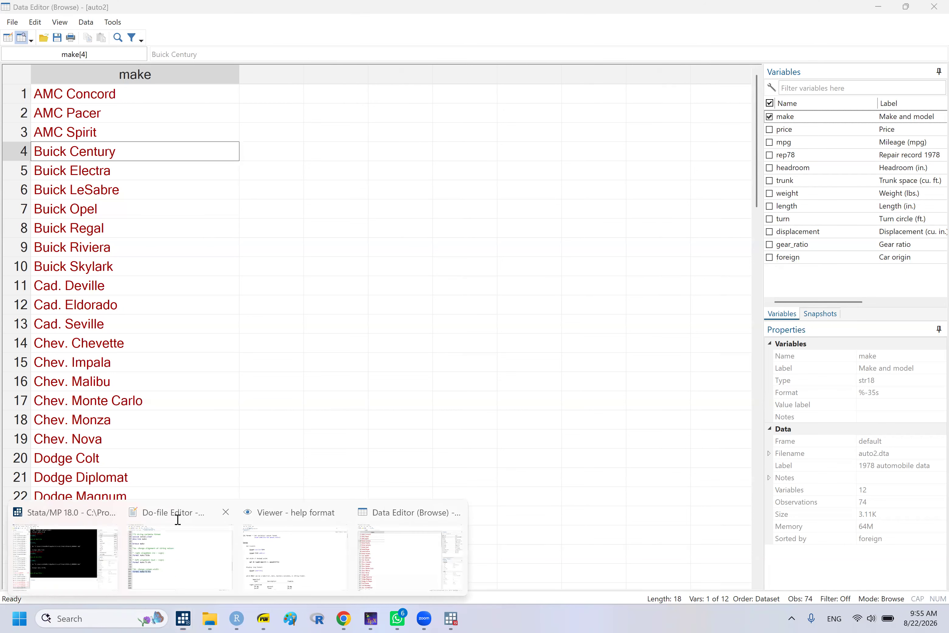
click(177, 520)
key(Down)
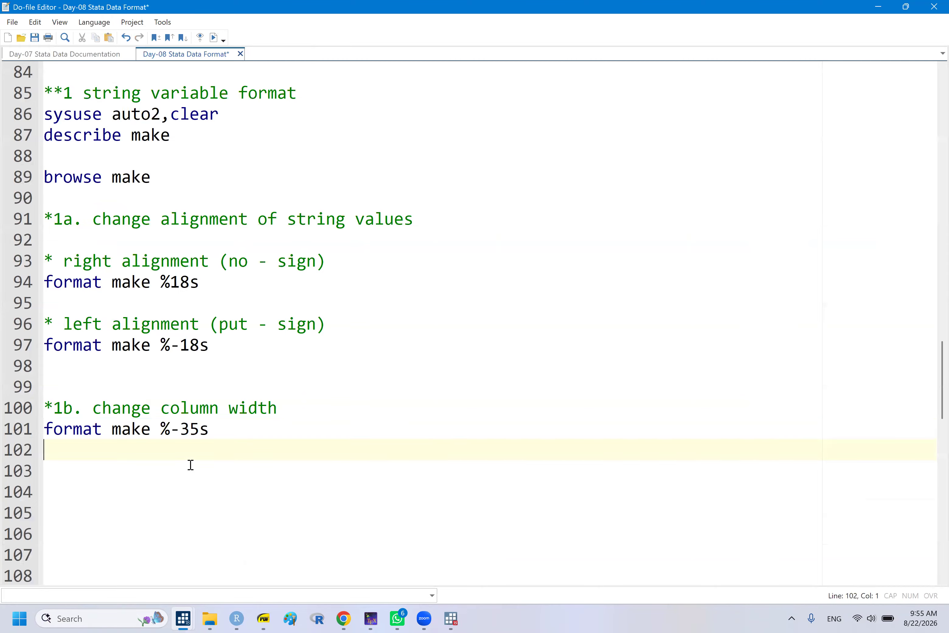
key(ctrl+v)
double_click(195, 449)
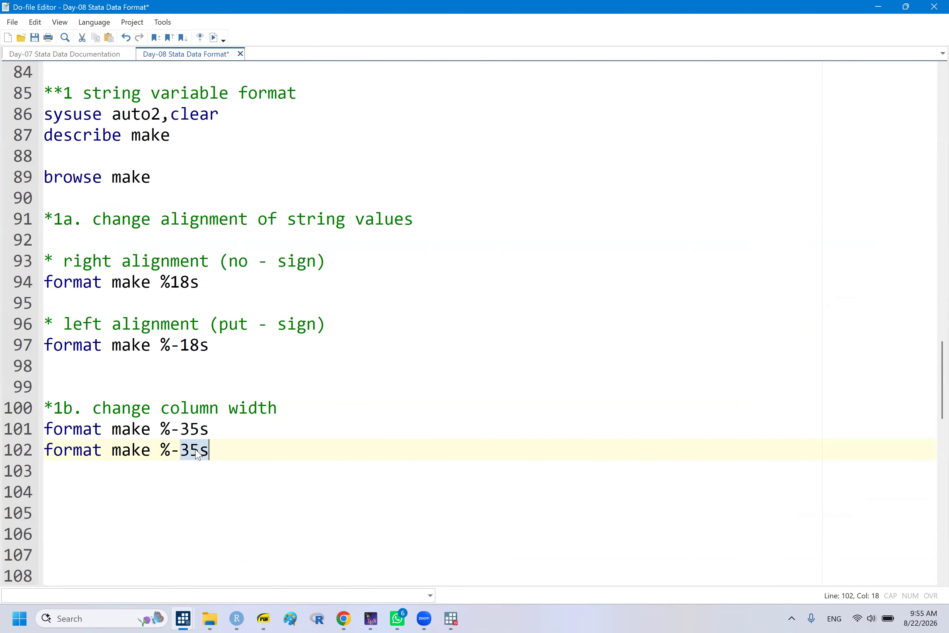
triple_click(197, 453)
click(196, 449)
key(BackSpace)
key(BackSpace)
text(10)
- Execute the format make %-10s line and inspect the make column in the Data Editor
triple_click(120, 458)
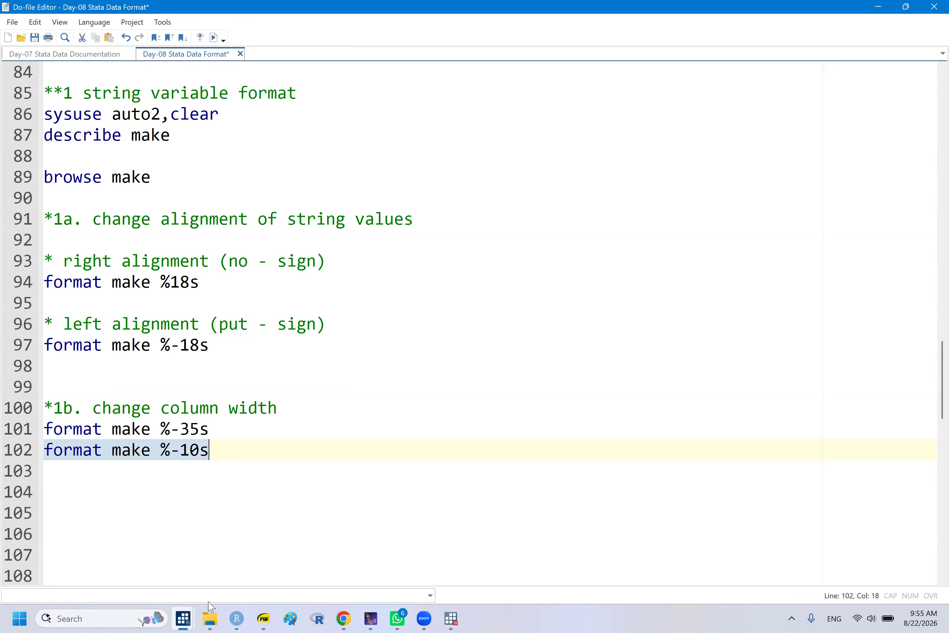
mouse_move(186, 619)
click(361, 555)
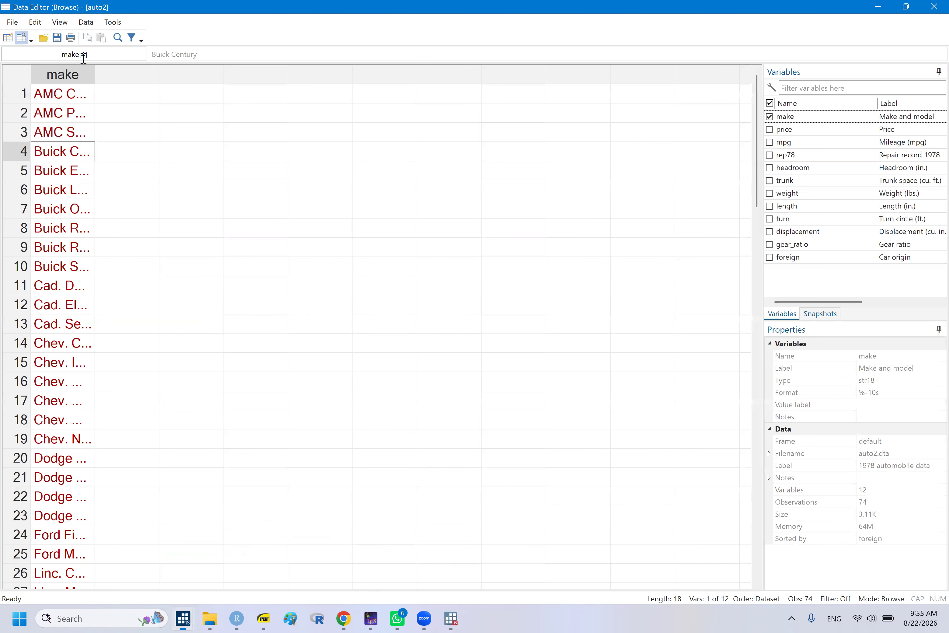
click(98, 81)
click(76, 93)
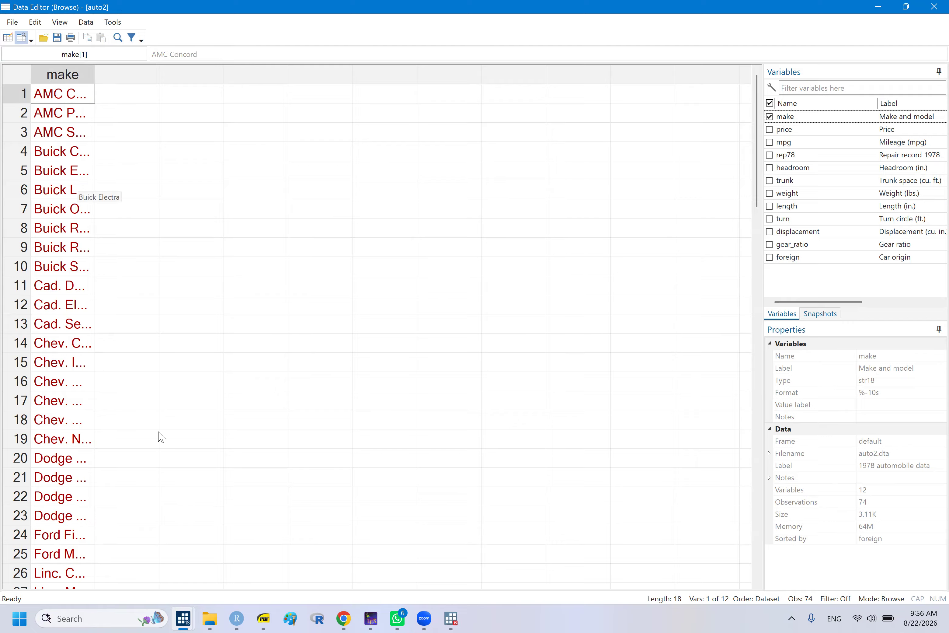
- Switch to the Stata Data Format PDF slides and review the string format syntax and the numeric format slides
click(264, 618)
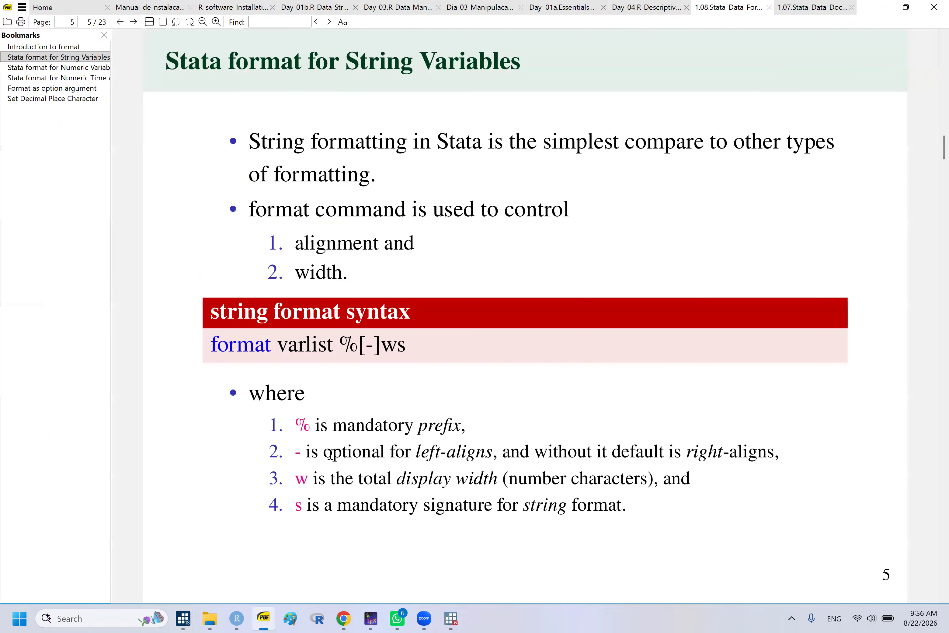
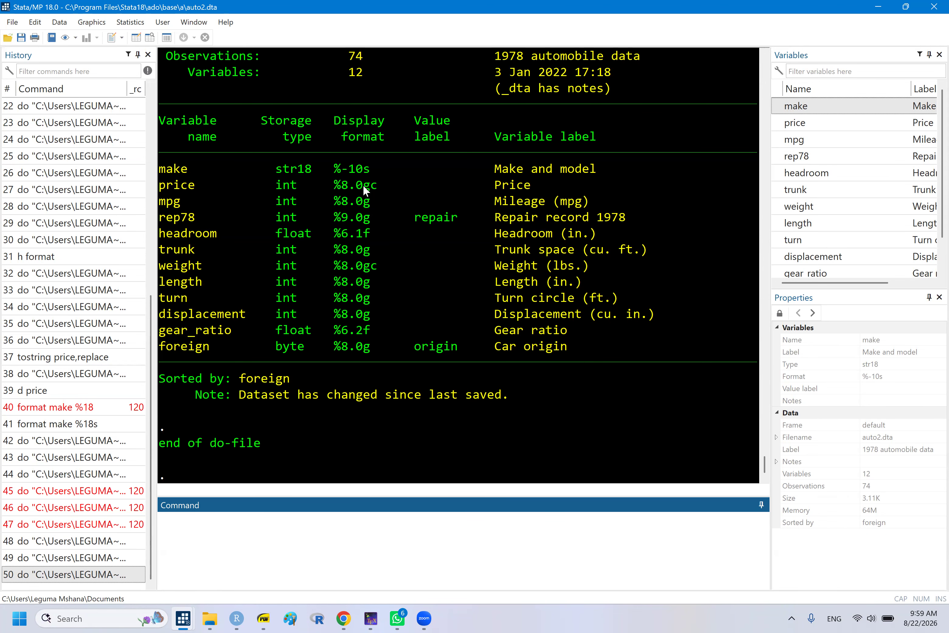
click(264, 614)
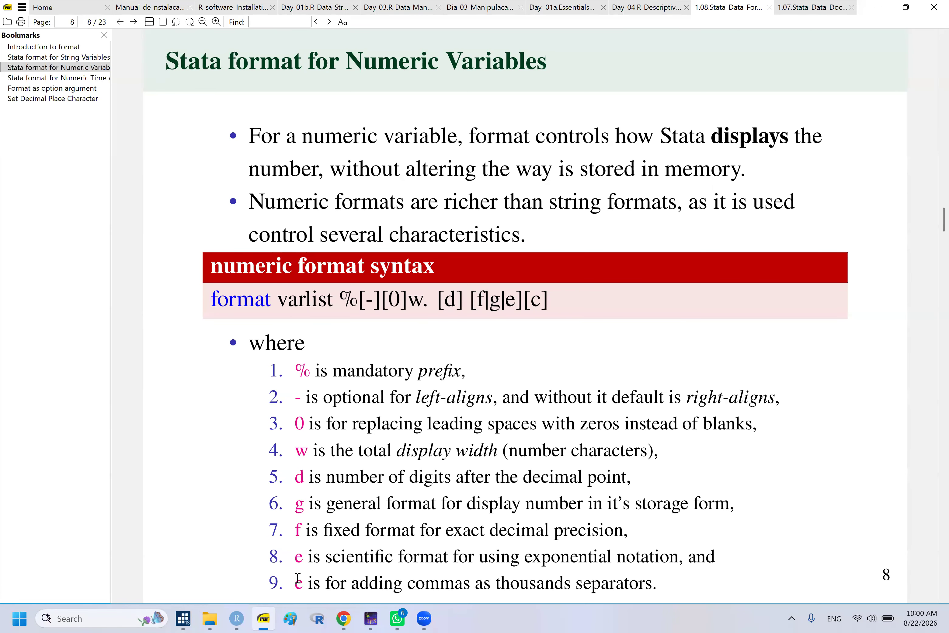
scroll(297, 578, down, 1)
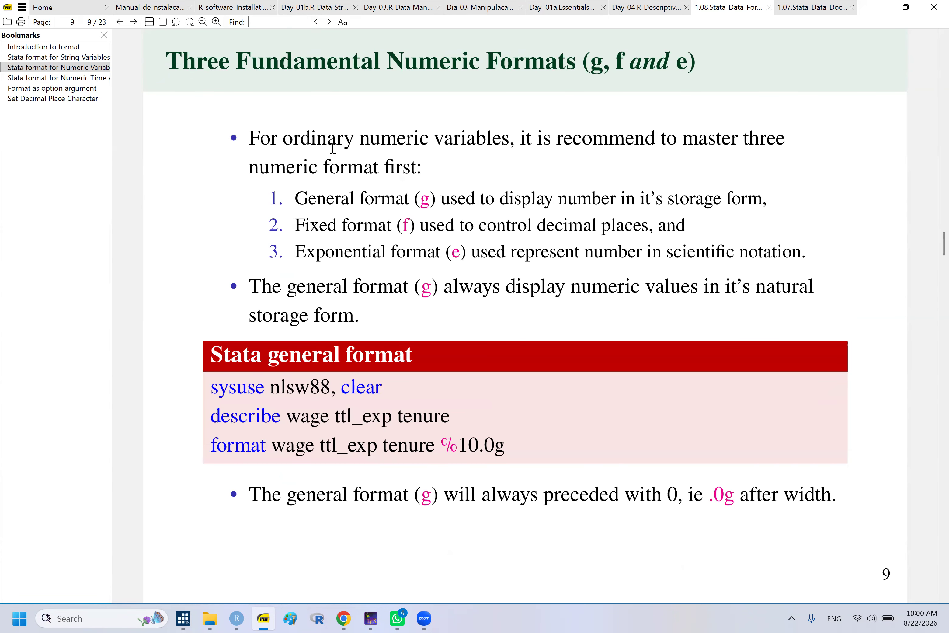
scroll(333, 148, up, 4)
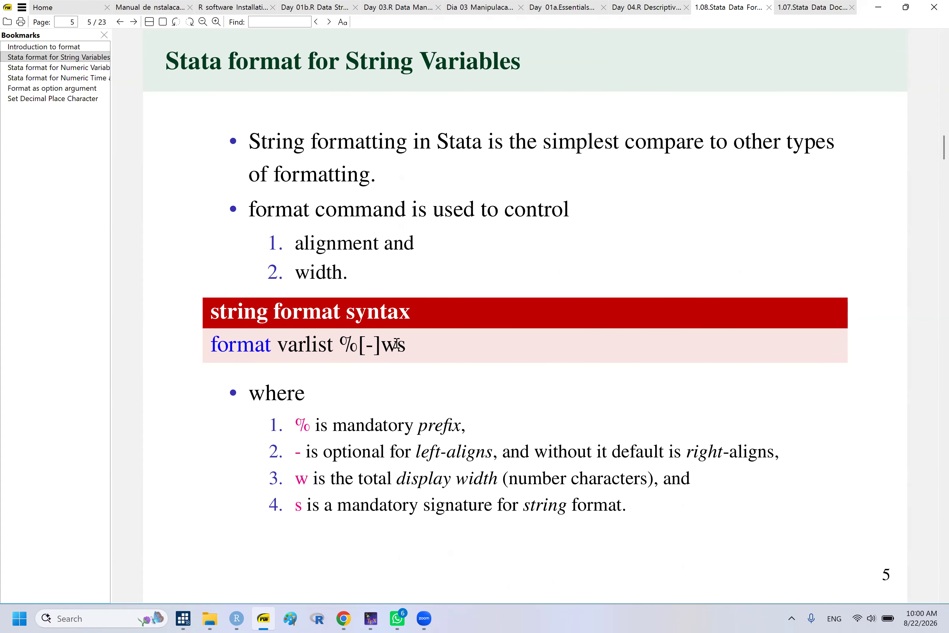
drag(396, 345, 409, 350)
click(587, 535)
key(Right)
key(Right)
key(Right)
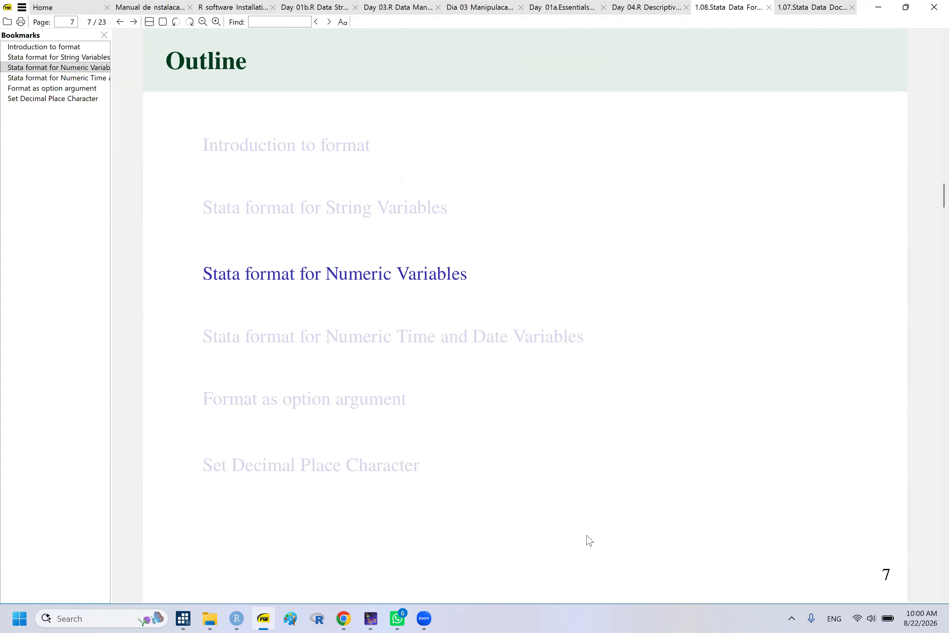
- Review the slide on the g, f and e numeric formats alongside the display formats in Stata's describe output for auto2
key(Right)
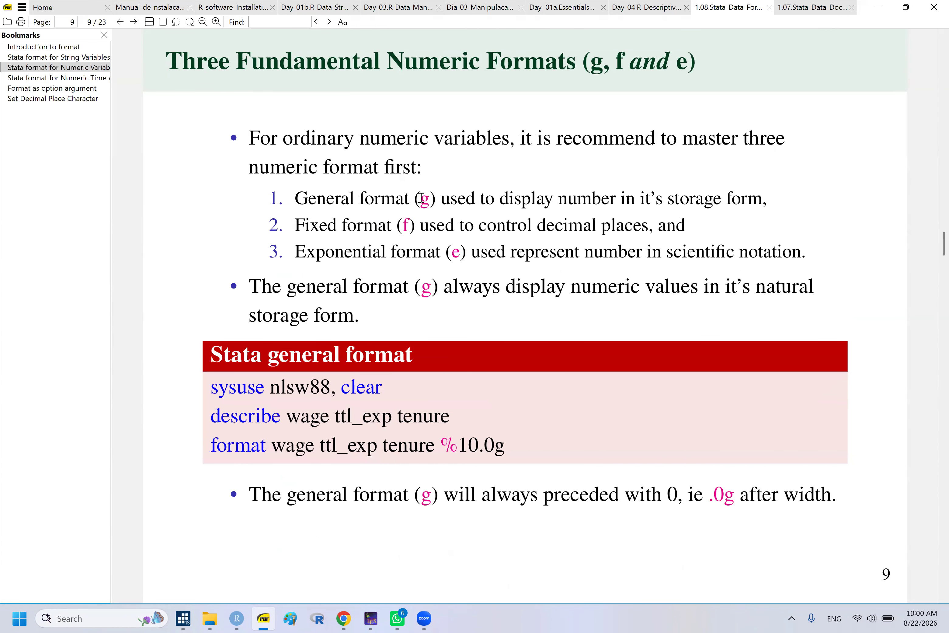
drag(422, 198, 461, 248)
click(398, 214)
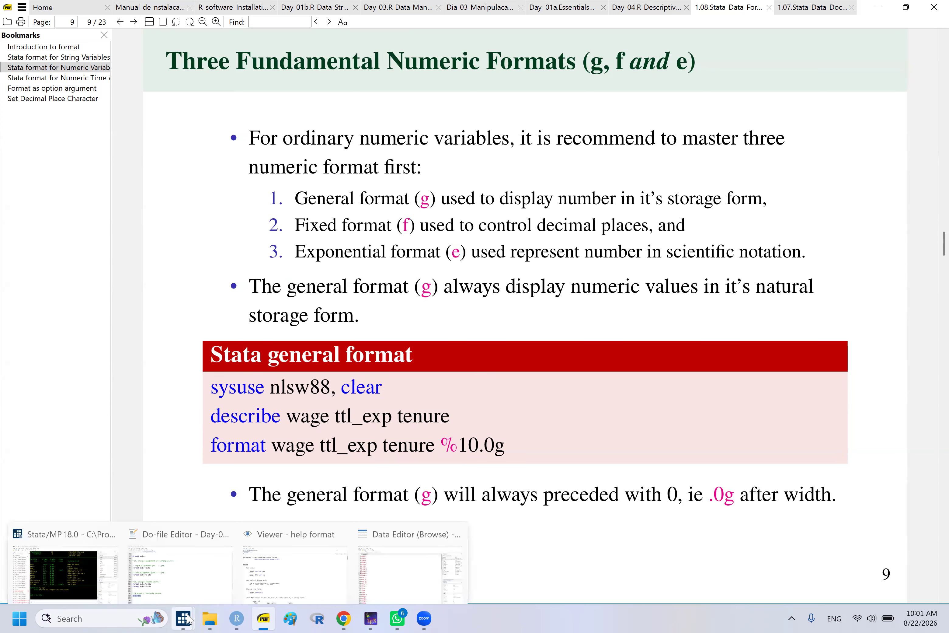
click(127, 510)
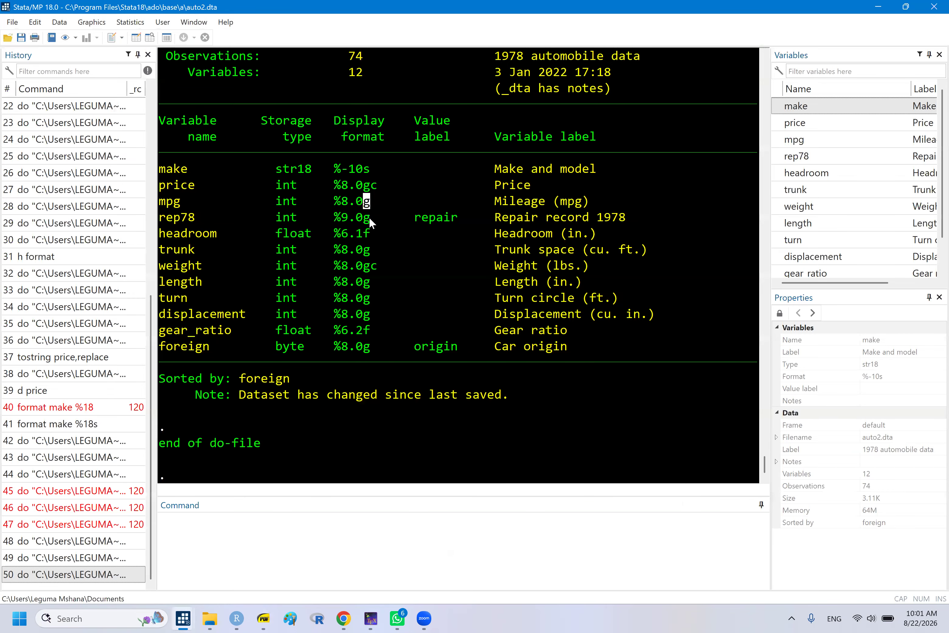
drag(366, 235, 367, 234)
click(264, 618)
scroll(439, 314, up, 3)
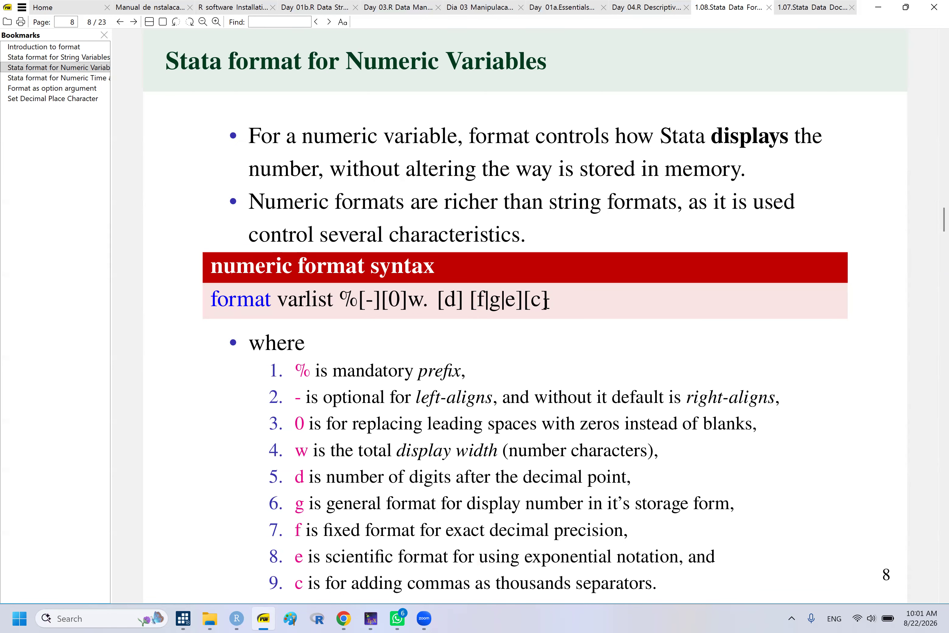
key(Right)
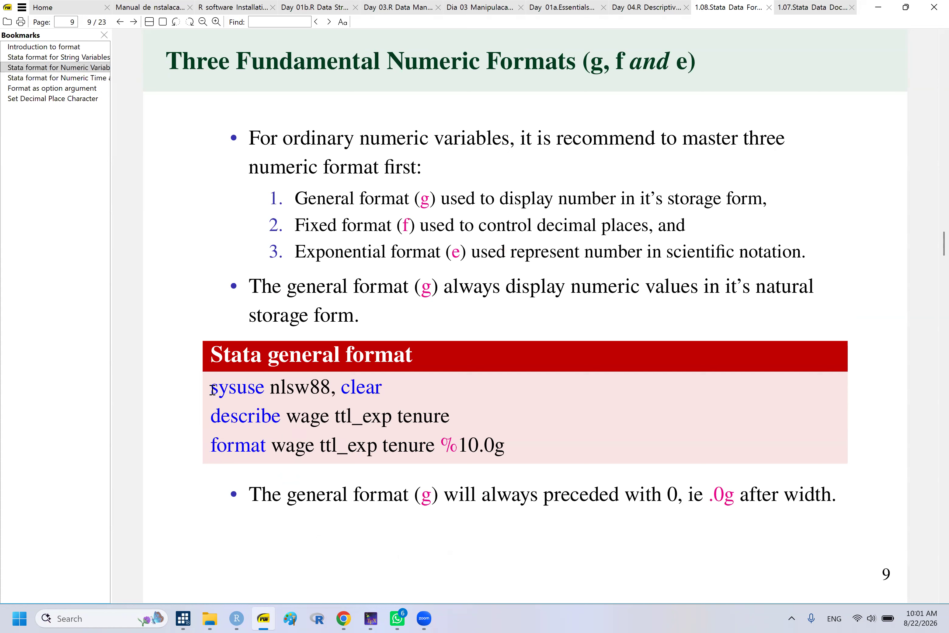
- Copy the "Stata general format" title with its sysuse nlsw88 and describe wage ttl_exp tenure lines from the PDF slide
drag(212, 389, 271, 394)
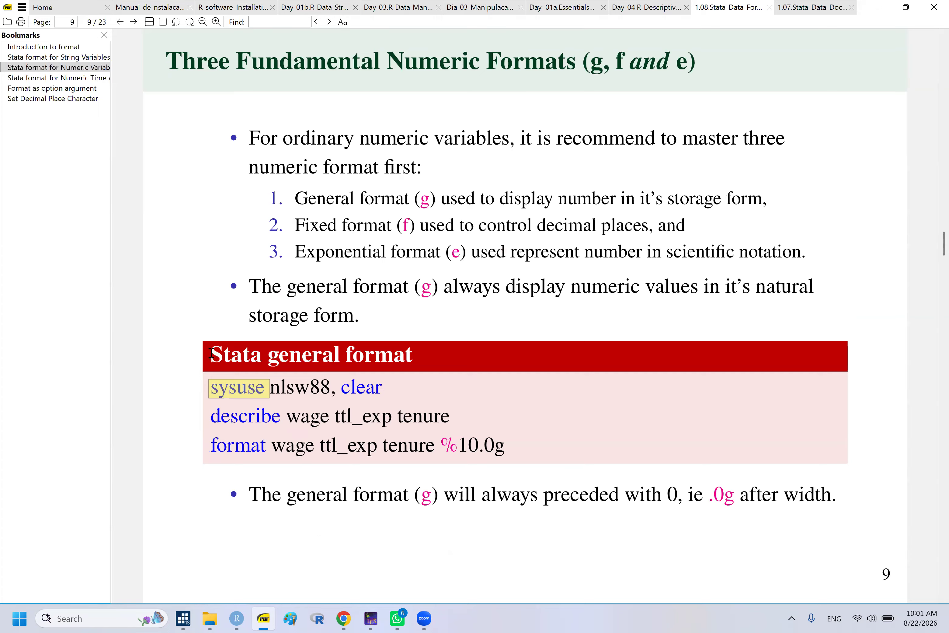
drag(212, 355, 458, 411)
key(ctrl+c)
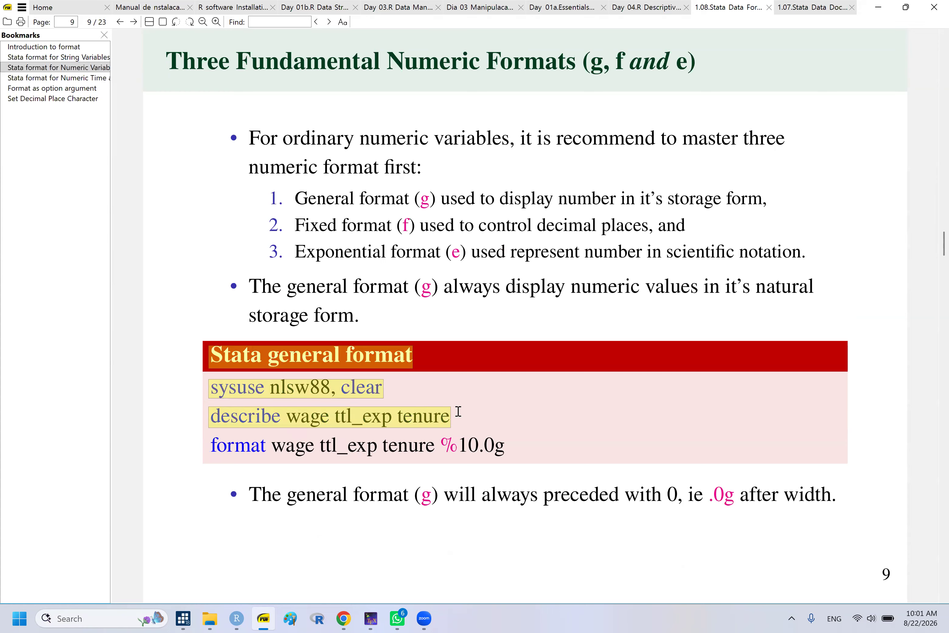
click(196, 372)
click(244, 618)
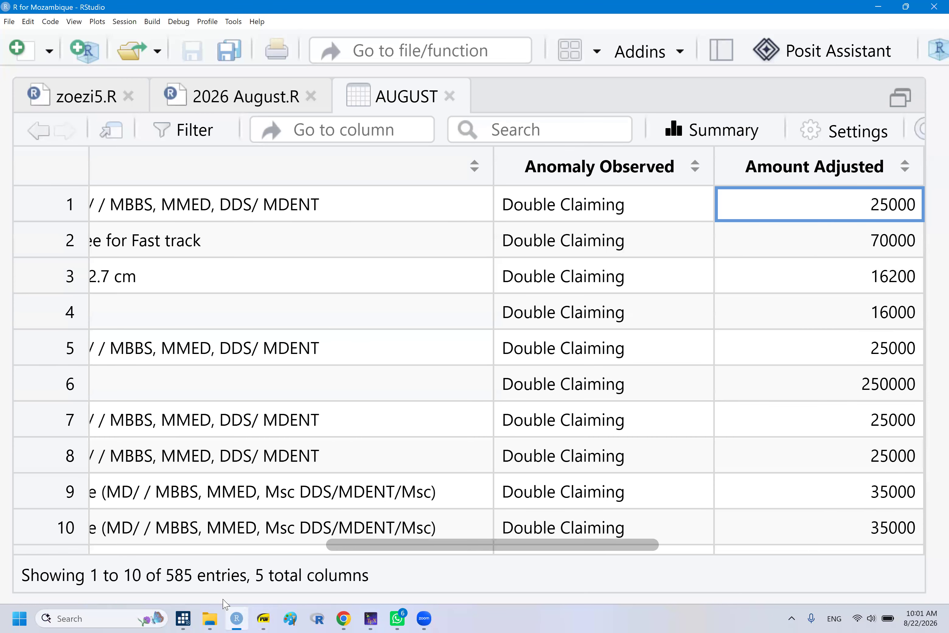
click(264, 619)
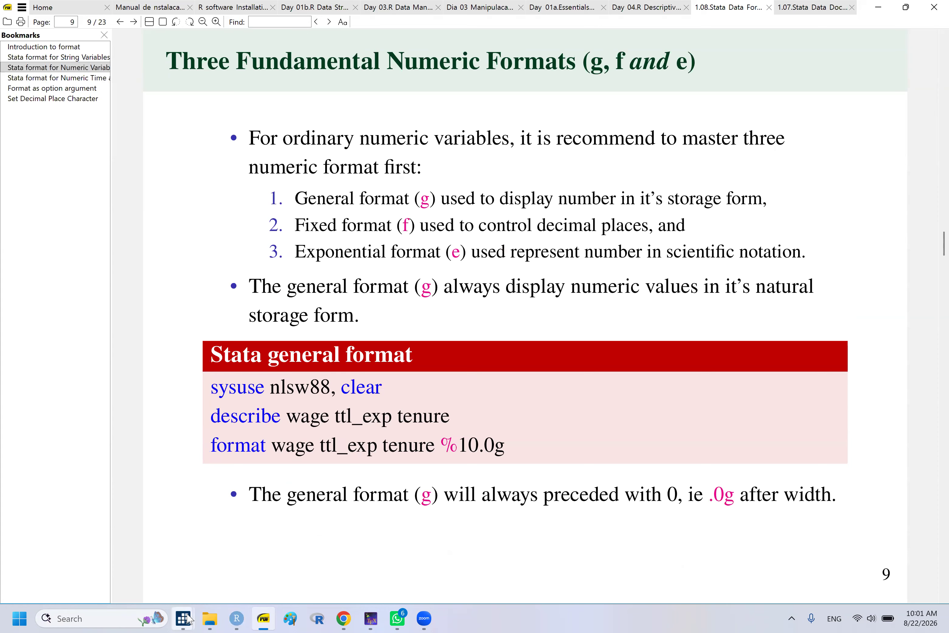
- In the Stata do-file, add a "*2a." comment below describe and paste the copied title and commands after it
mouse_move(183, 618)
click(169, 560)
click(100, 492)
key(Return)
key(Return)
key(Return)
key(Return)
key(Up)
key(Up)
key(Up)
key(Up)
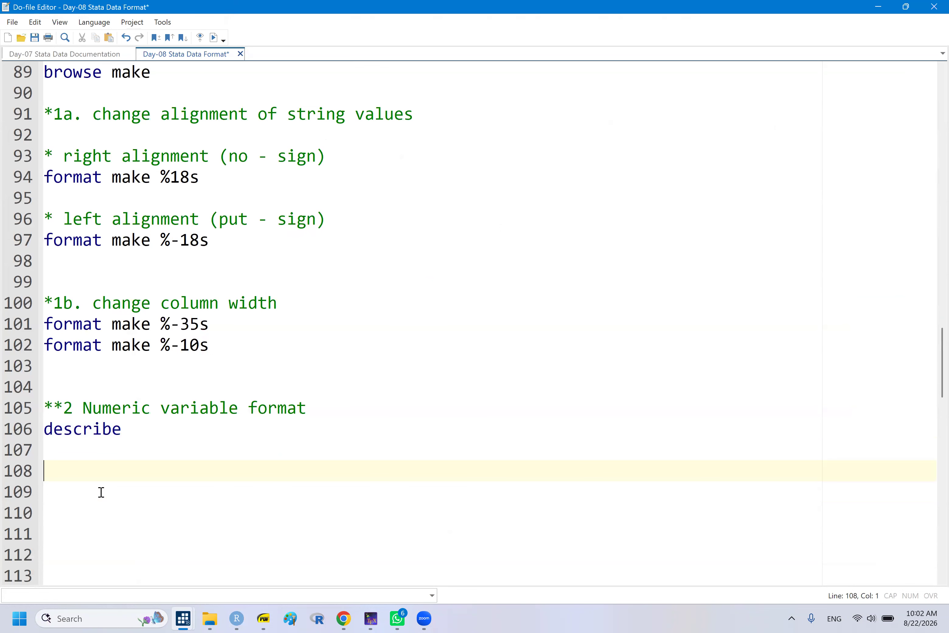
text(*21)
key(BackSpace)
text(a.)
key(ctrl+v)
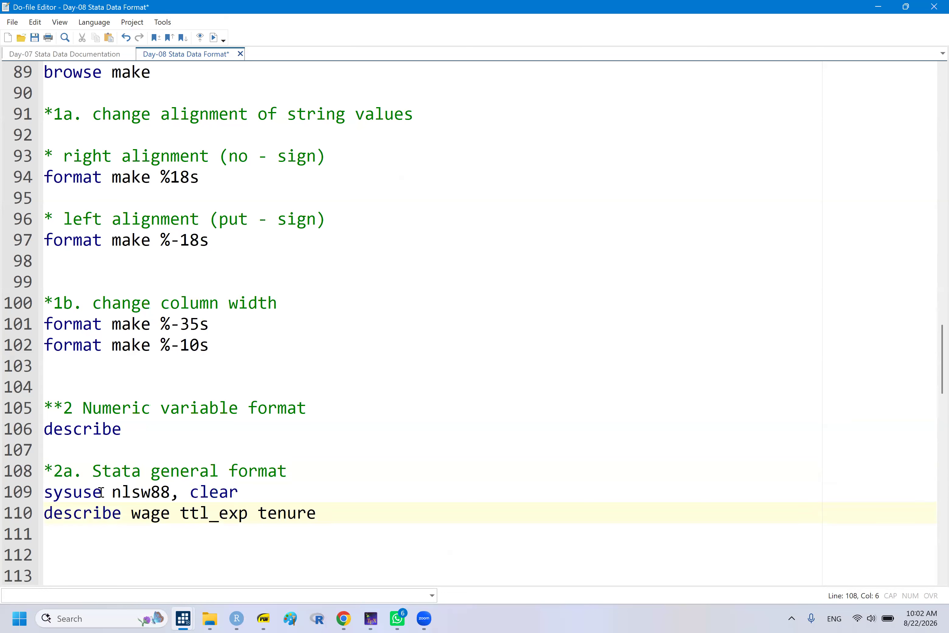
click(74, 492)
shift+click(93, 501)
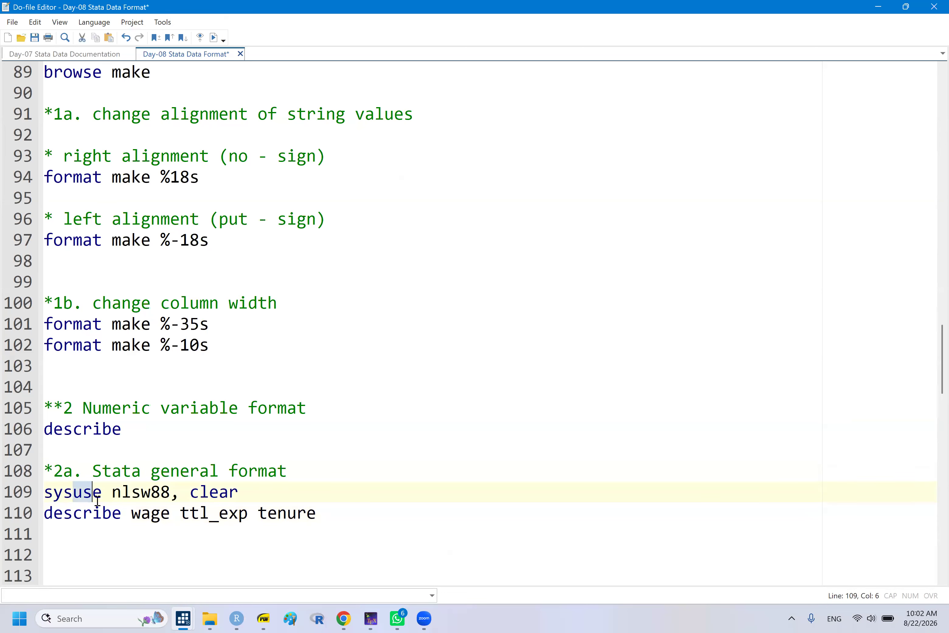
click(65, 508)
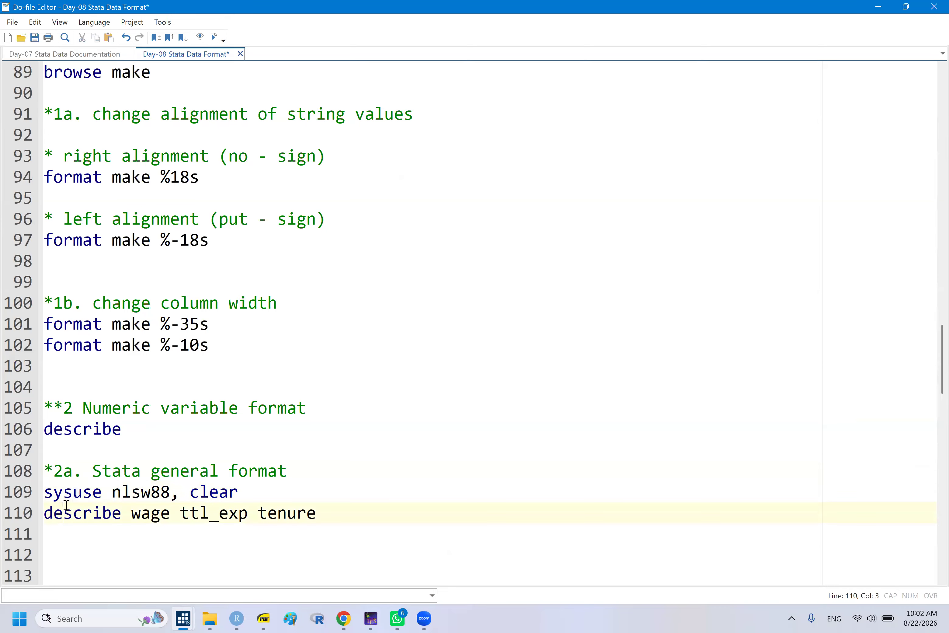
click(55, 492)
shift+click(72, 496)
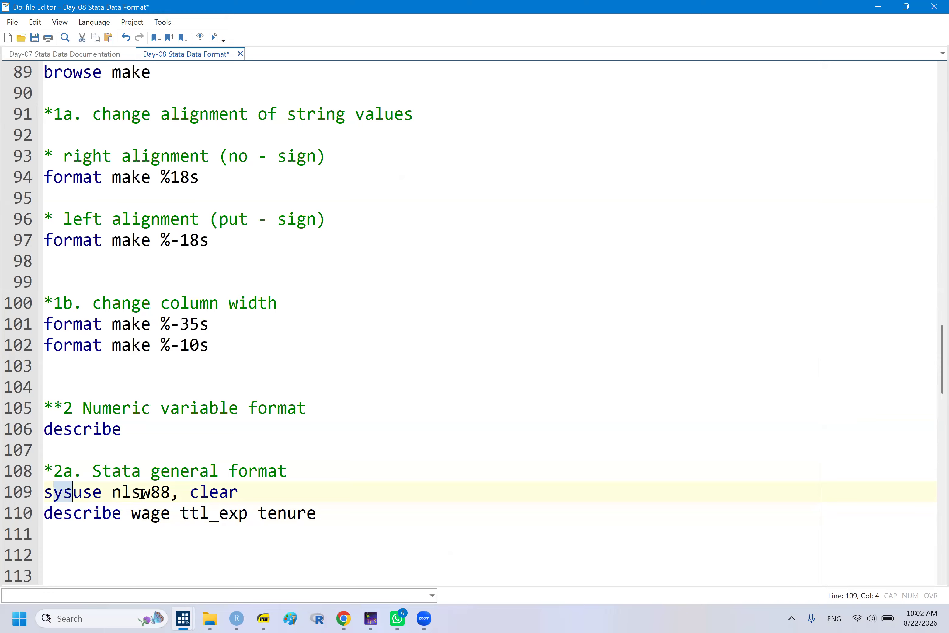
- Insert the command browse wage ttl_exp tenure below the sysuse nlsw88 line, reusing the variable list from the describe command
click(131, 514)
shift+click(249, 503)
shift+click(317, 515)
key(ctrl+c)
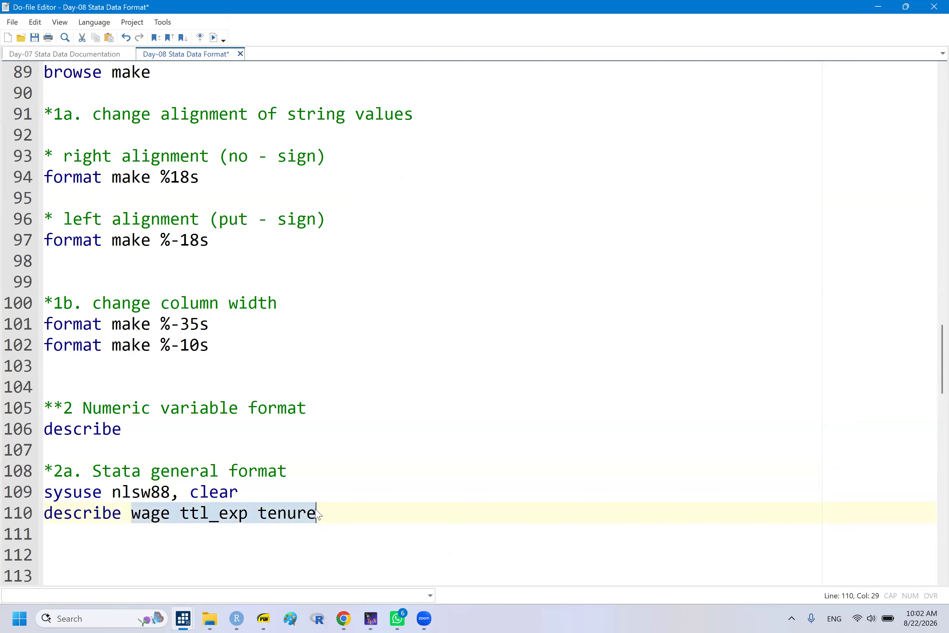
click(288, 505)
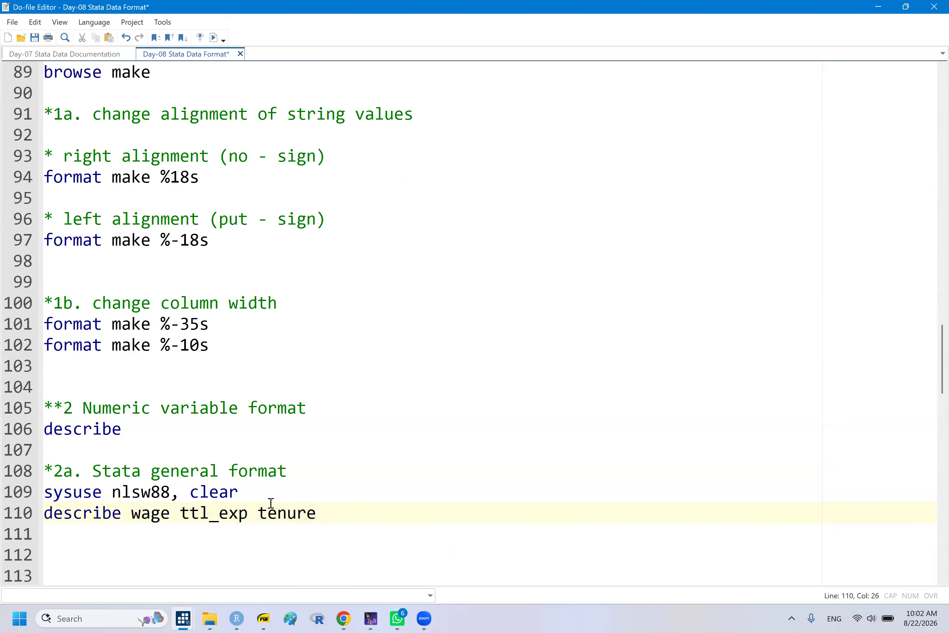
click(165, 529)
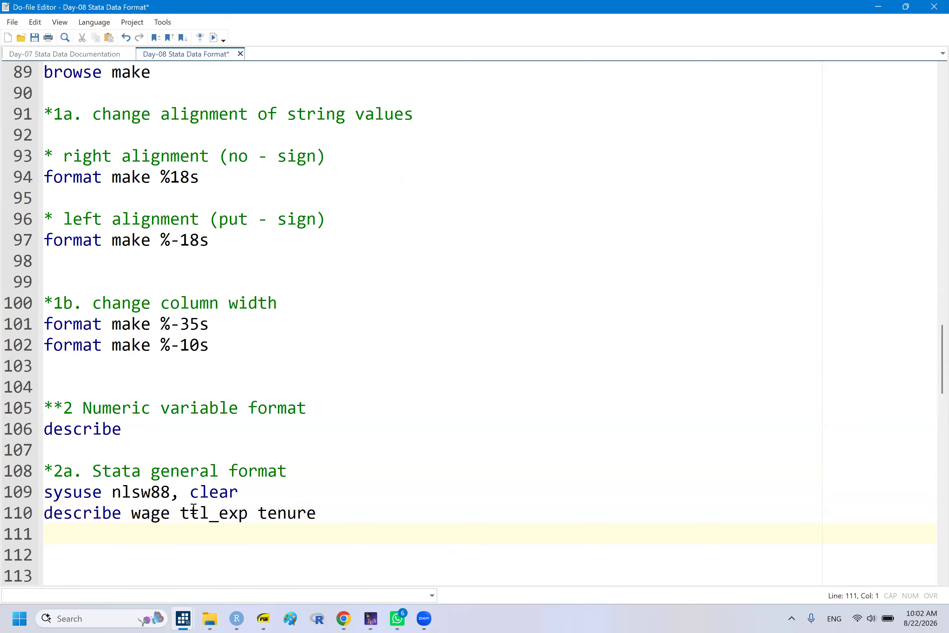
click(247, 494)
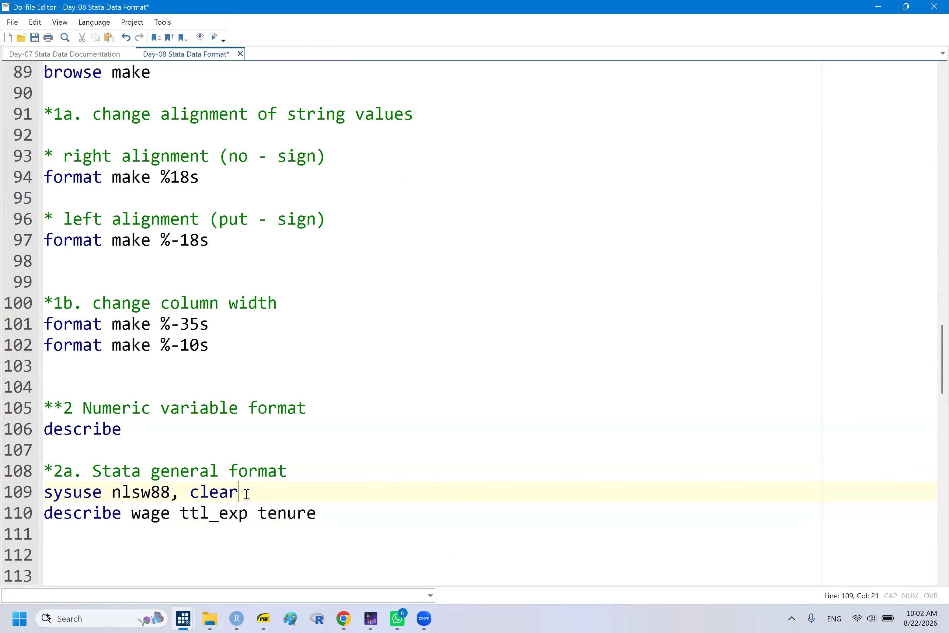
key(Return)
text(brow)
key(Tab)
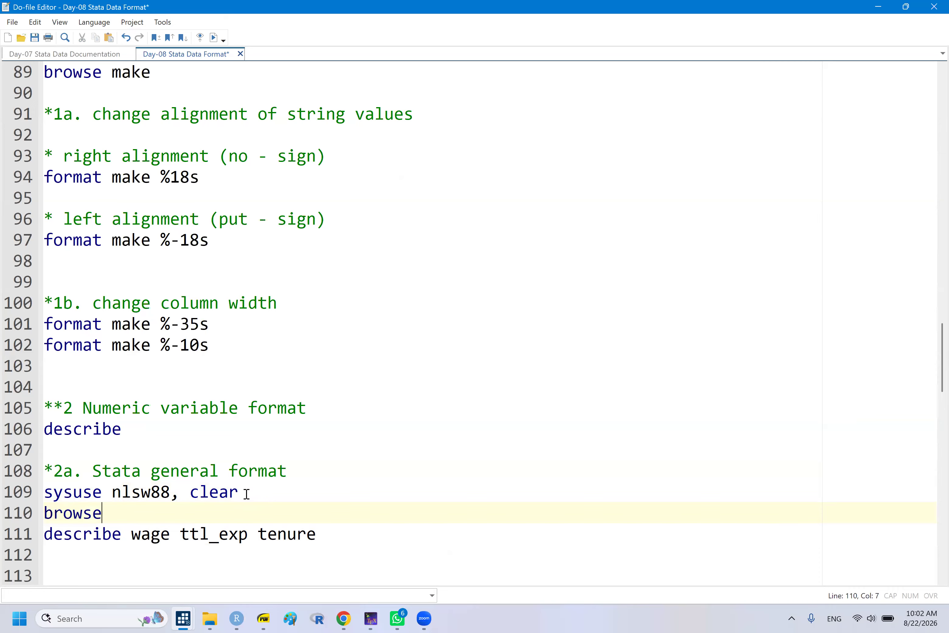
key(ctrl+v)
- Execute the sysuse, browse and describe lines of section 2a and view the describe output in the main Stata window
right_click(247, 494)
click(64, 484)
drag(63, 484, 93, 533)
key(ctrl+d)
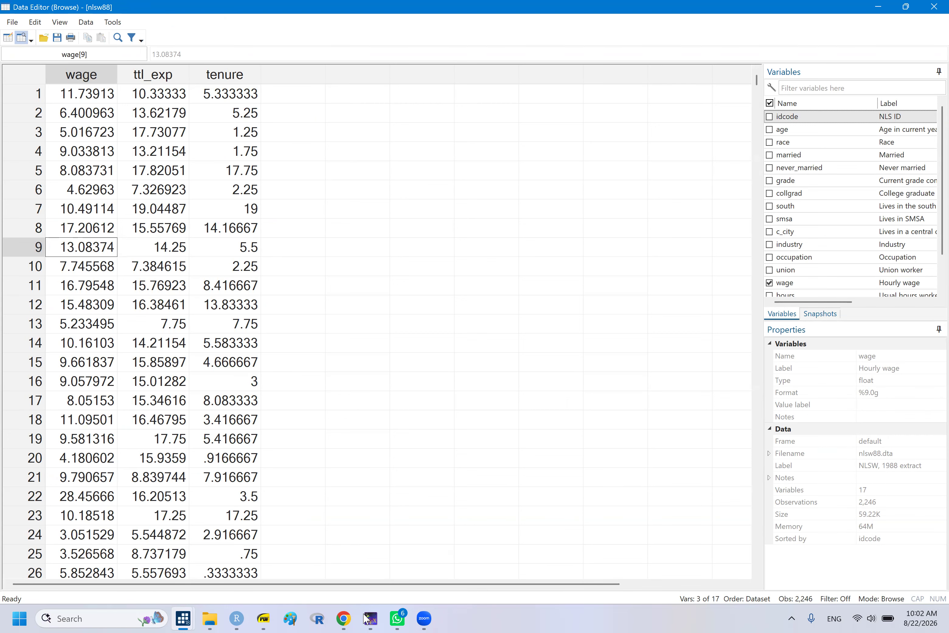
mouse_move(182, 616)
click(53, 555)
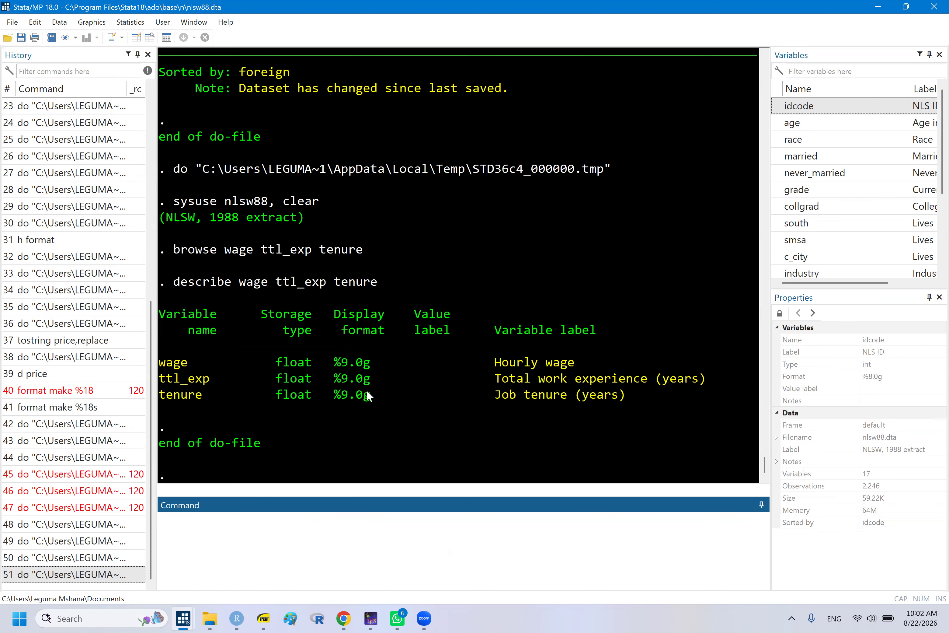
- Compare the general format slide with the tenure values in the Data Editor, checking rows 6, 7, 8 and 26
click(264, 618)
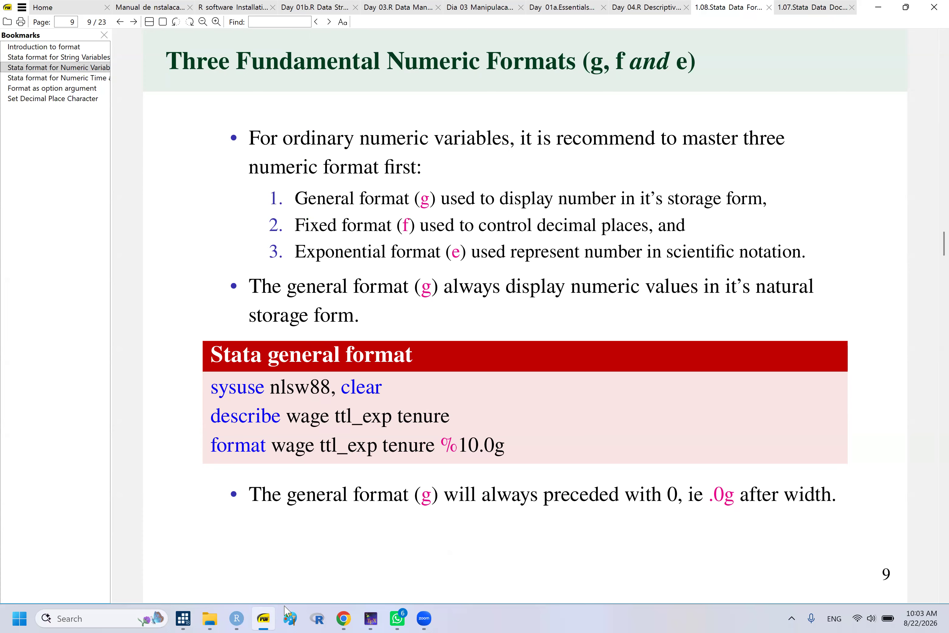
mouse_move(183, 619)
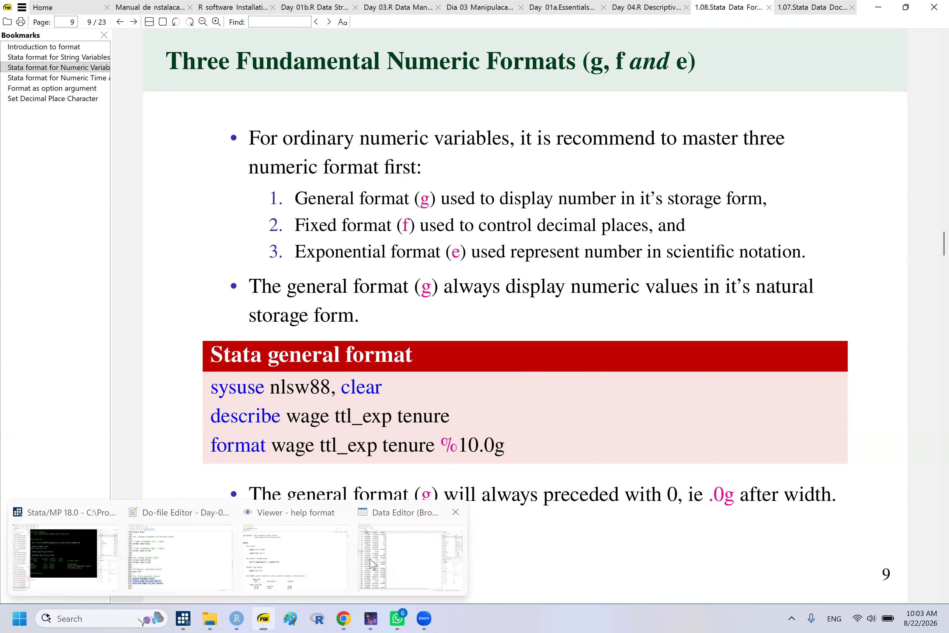
click(373, 565)
click(245, 217)
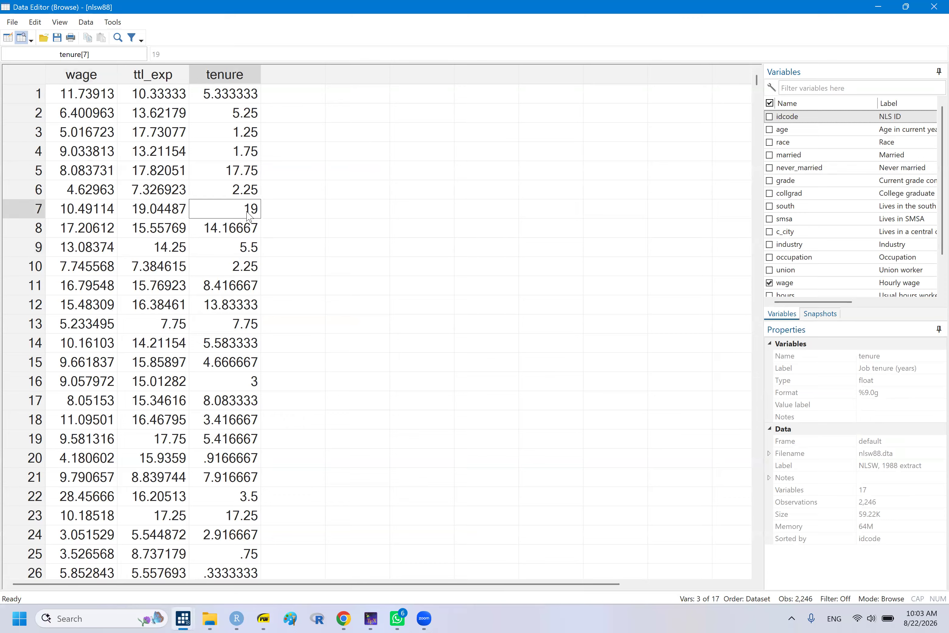
click(241, 194)
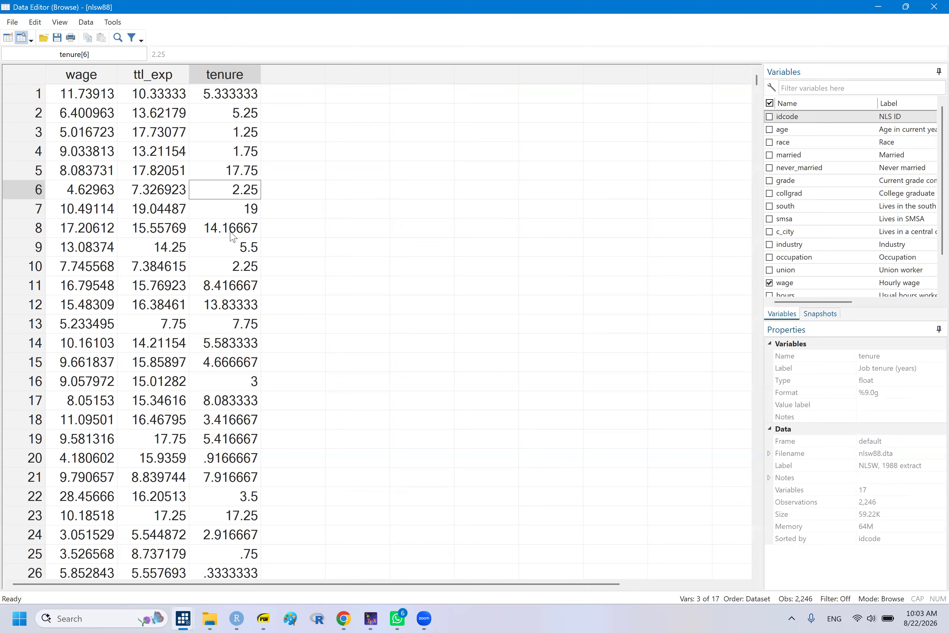
click(254, 234)
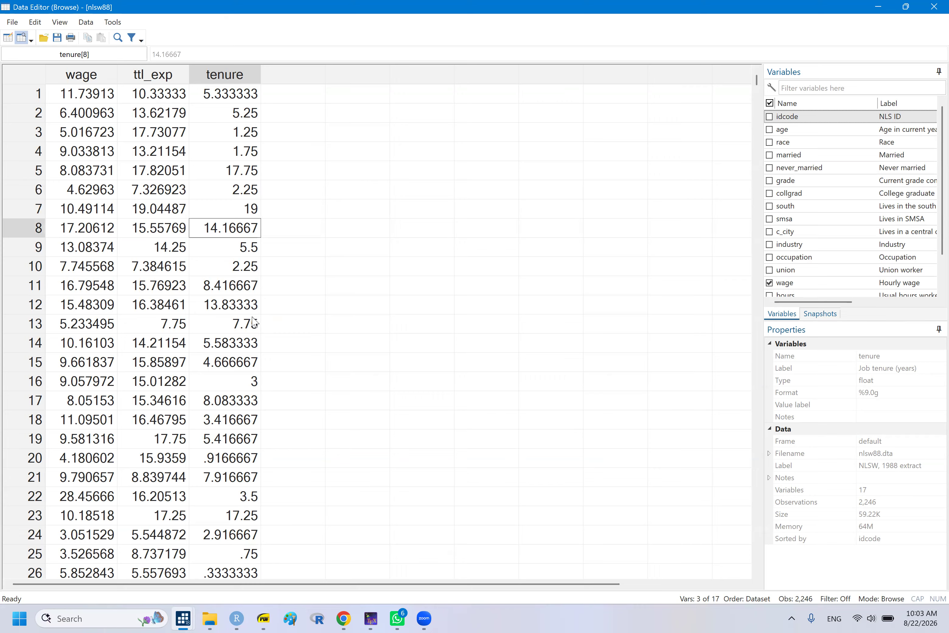
click(224, 571)
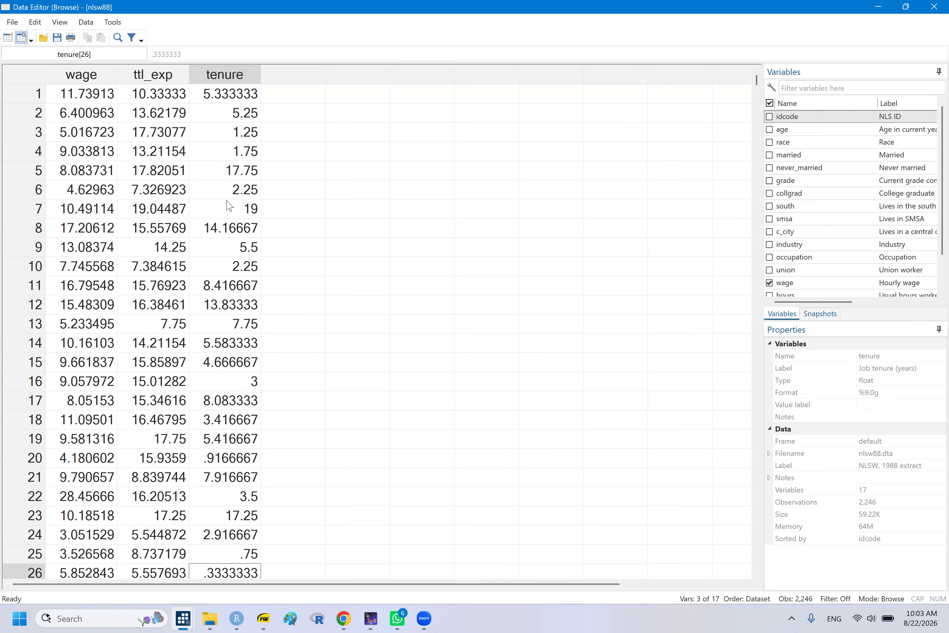
- Switch to the PDF slides and copy the command format wage ttl_exp tenure %10.0g
click(263, 618)
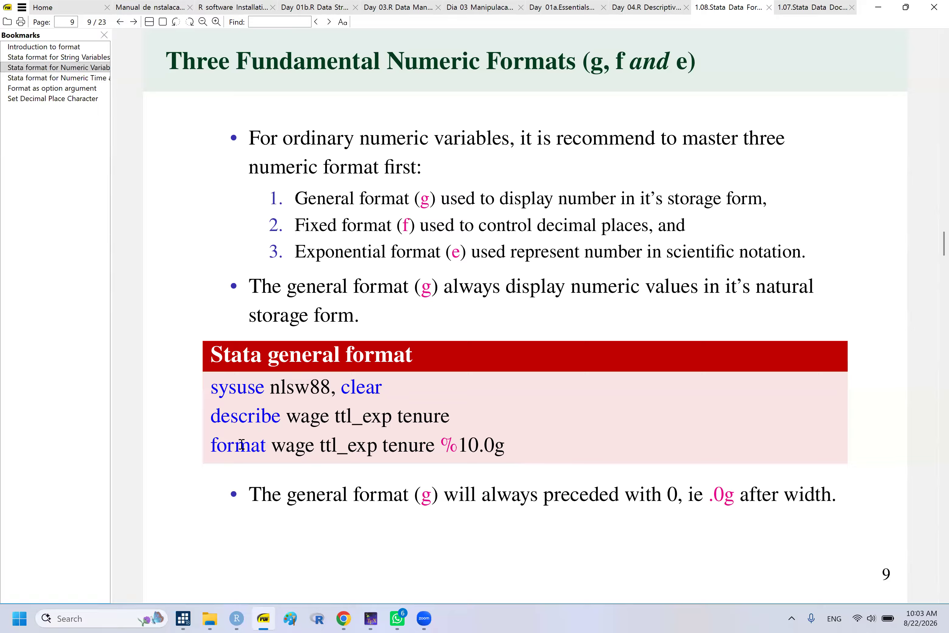
drag(213, 449, 527, 455)
key(ctrl+c)
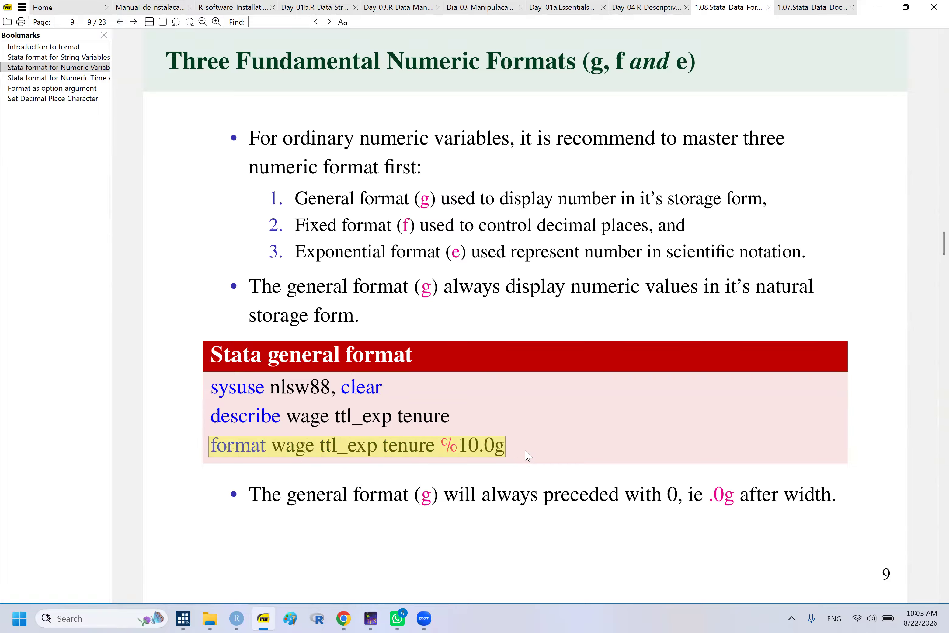
click(159, 437)
click(266, 618)
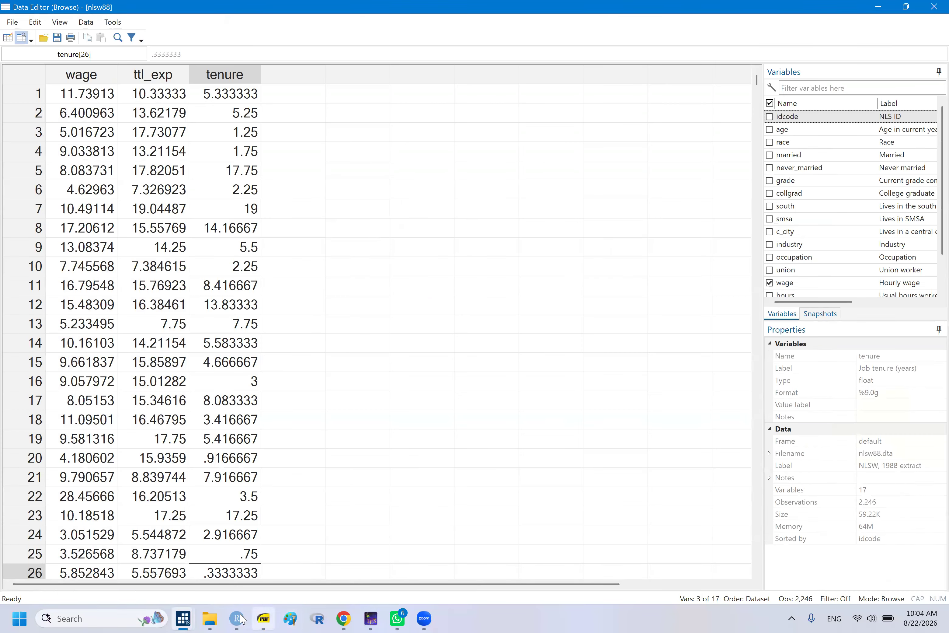
- Paste format wage ttl_exp tenure %10.0g into the do-file below the section 2a describe line, leaving blank lines around it
mouse_move(183, 619)
click(183, 581)
click(82, 551)
key(Return)
key(Return)
key(Return)
key(Return)
key(Return)
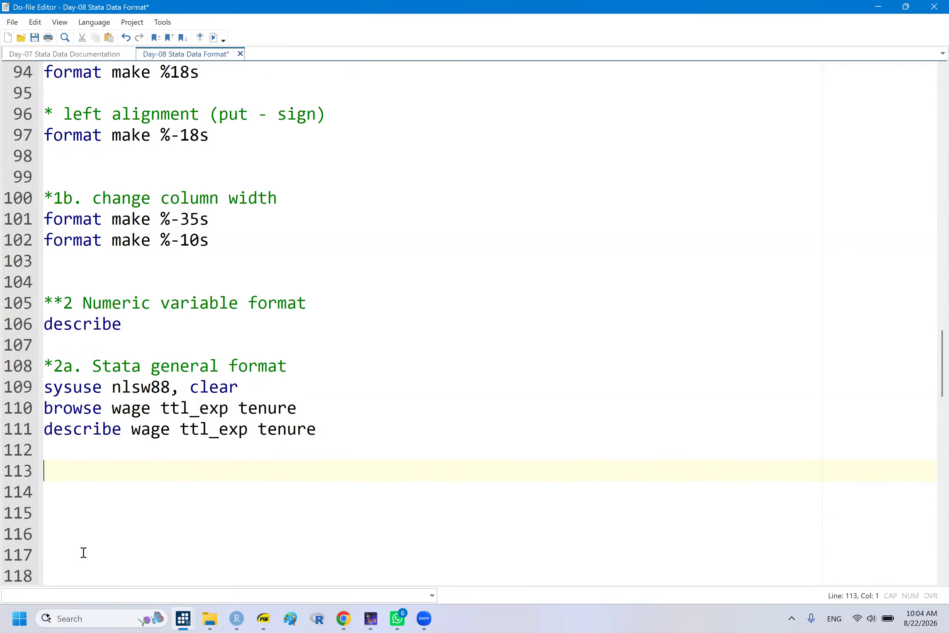
key(ctrl+v)
drag(115, 474, 300, 472)
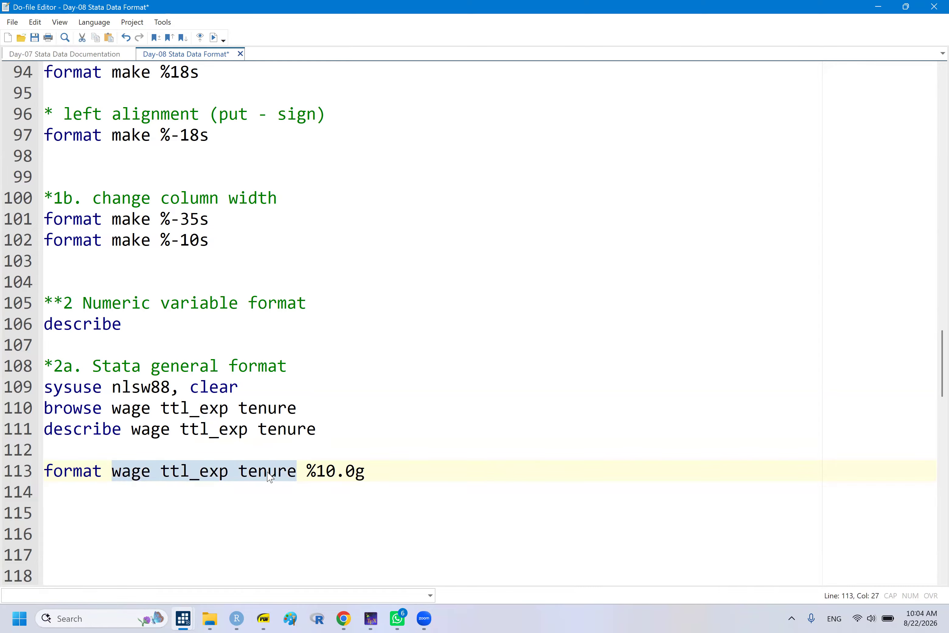
click(322, 471)
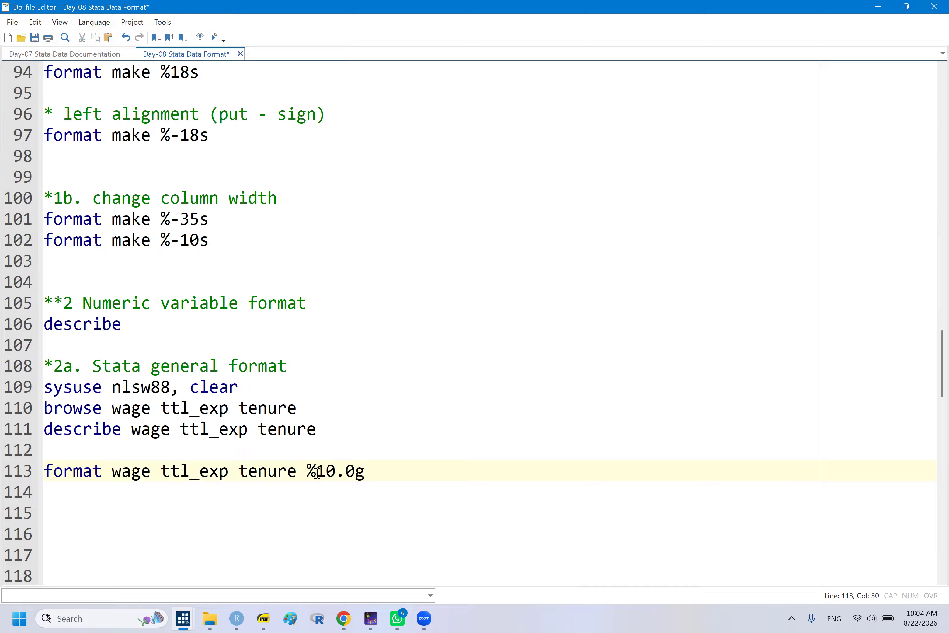
- Switch back to the PDF slides and review the numeric format syntax on page 8
click(263, 618)
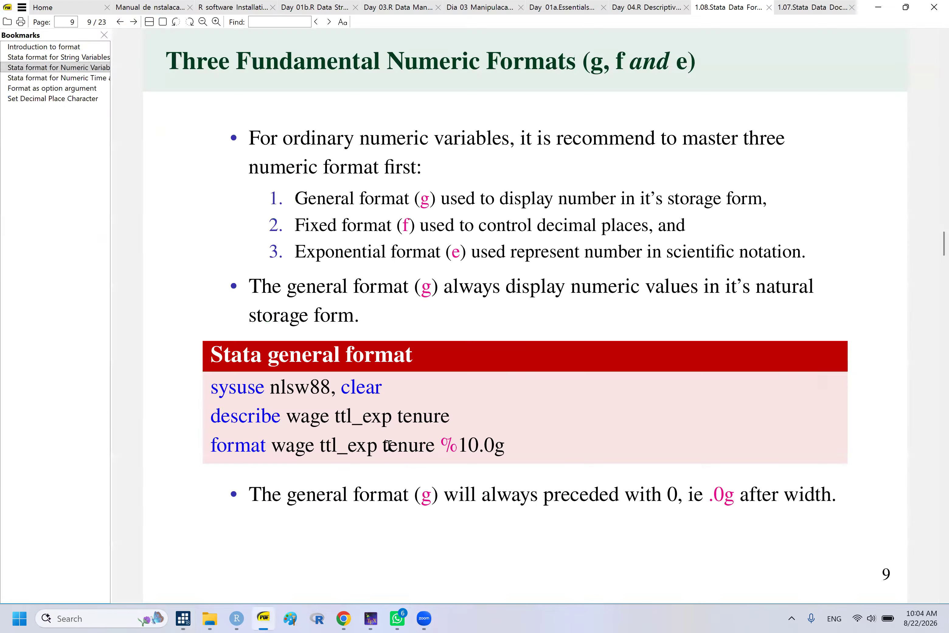
scroll(388, 445, up, 2)
scroll(389, 445, down, 2)
scroll(389, 445, down, 1)
scroll(389, 445, up, 1)
scroll(388, 445, up, 1)
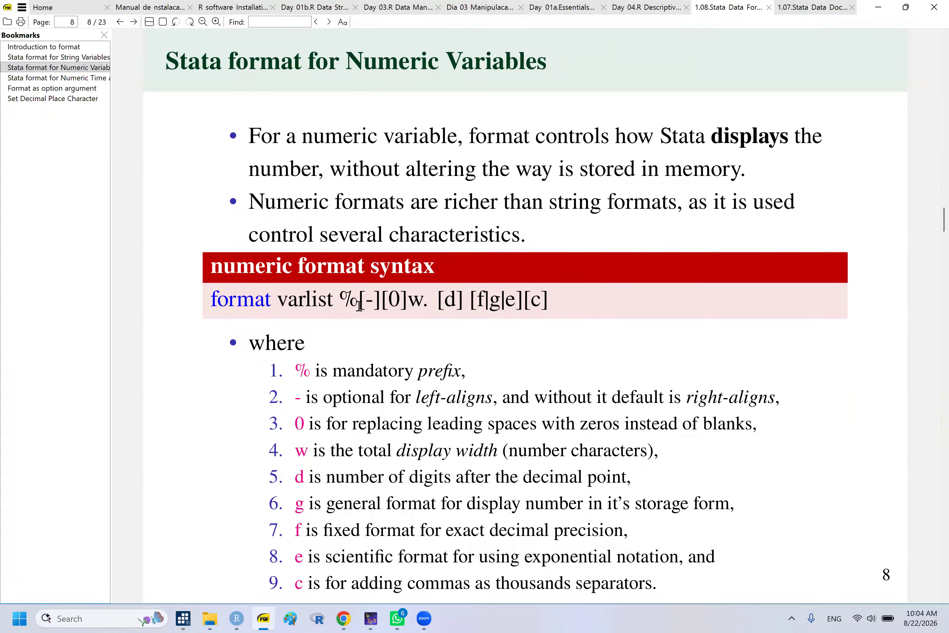
- Compare the display width w in the slide's numeric format syntax with the 10 in the do-file's format wage ttl_exp tenure line
click(265, 618)
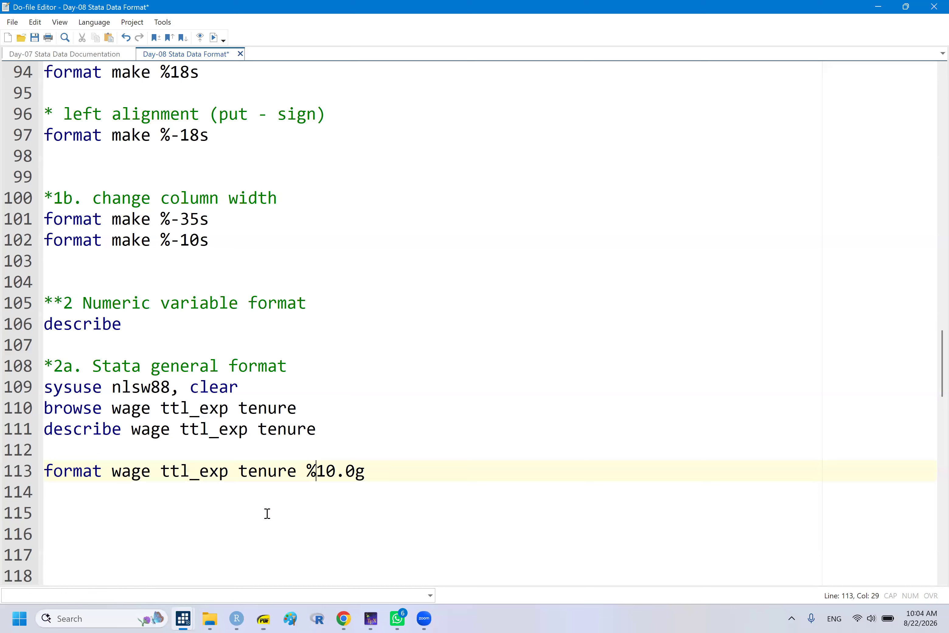
click(263, 618)
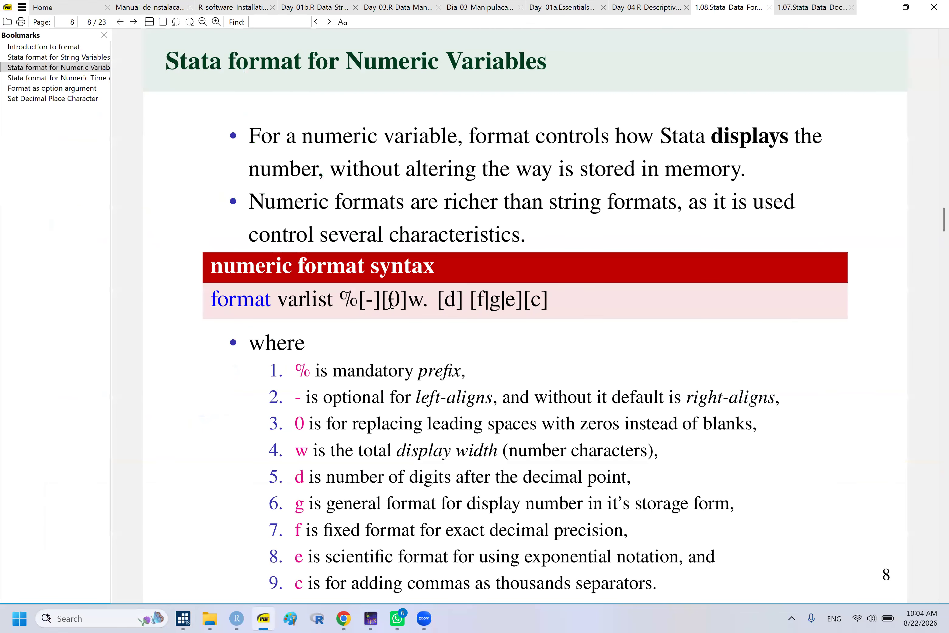
double_click(414, 298)
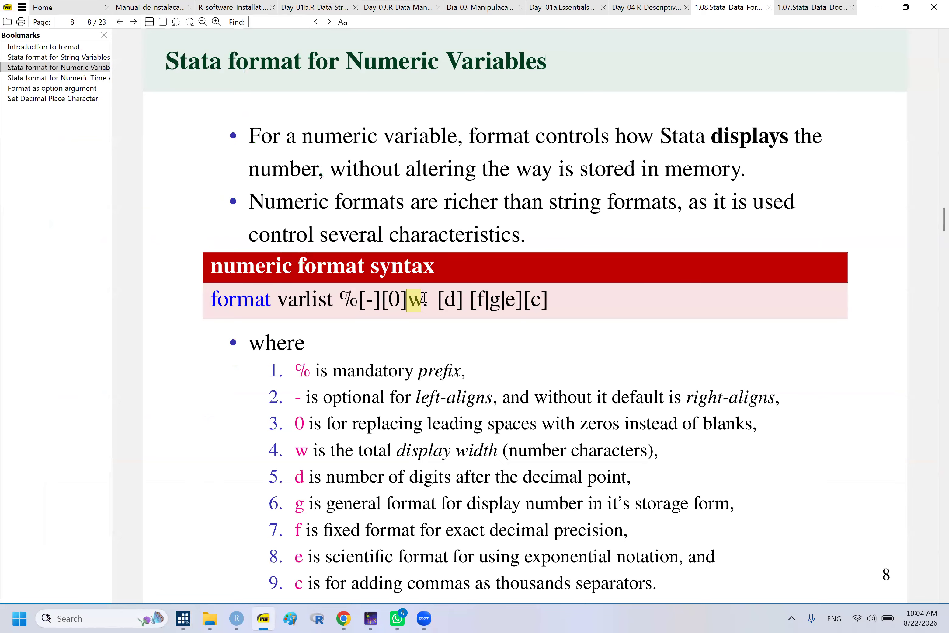
click(273, 617)
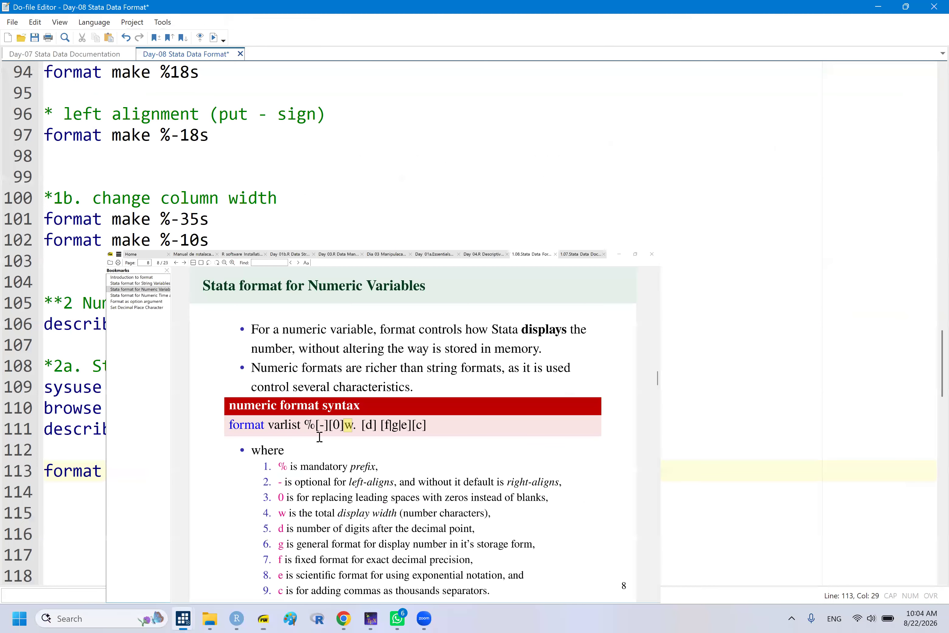
double_click(326, 470)
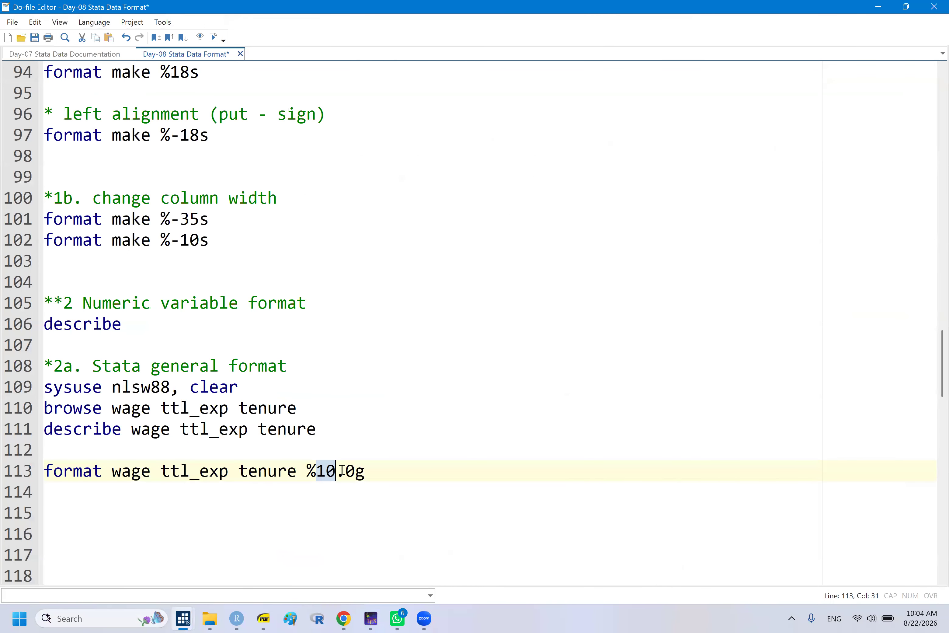
click(310, 563)
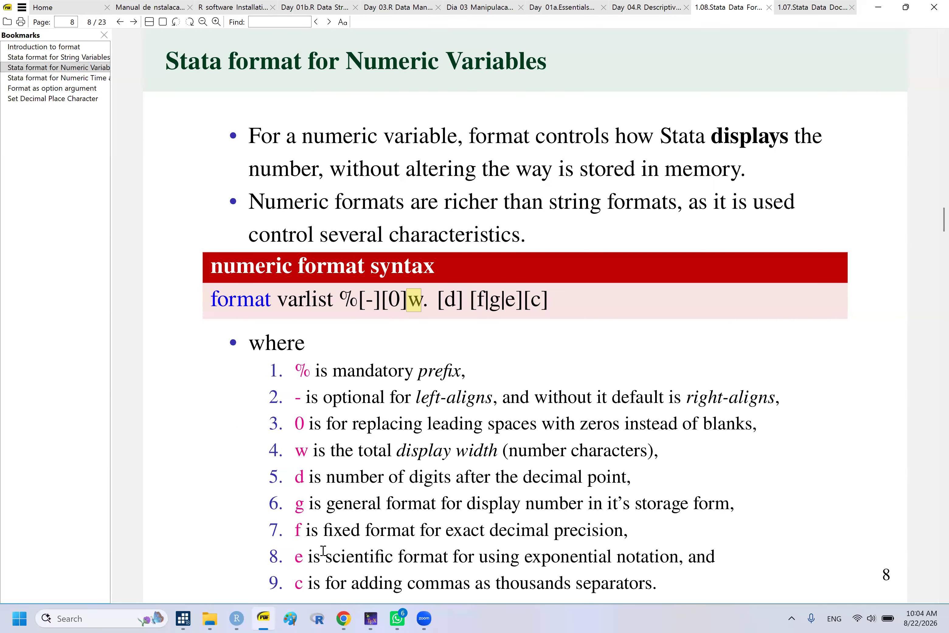
click(265, 618)
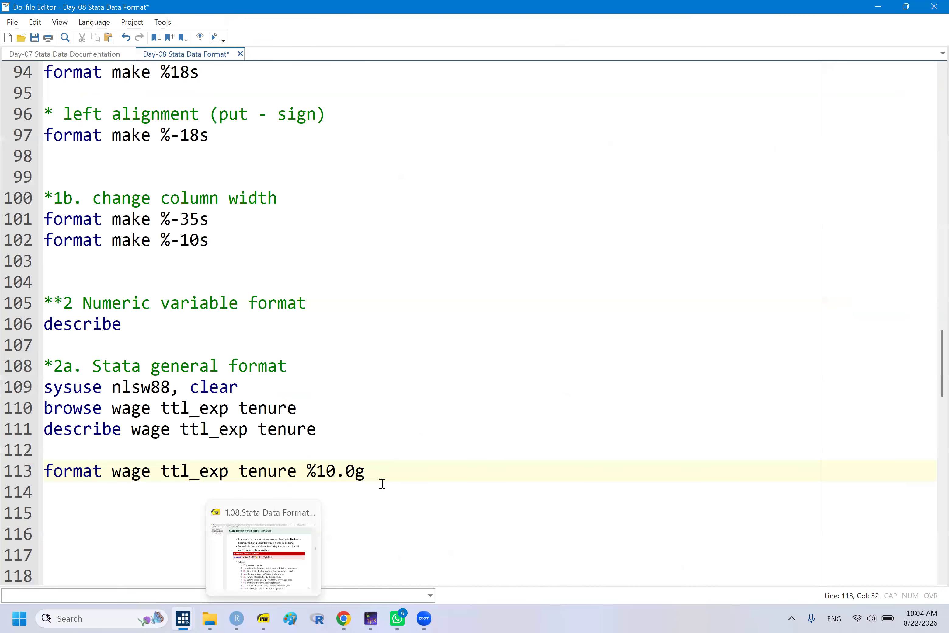
- Review the f|g|e format type options in the slide's syntax and return to the do-file's %10.0g line
click(370, 480)
click(273, 618)
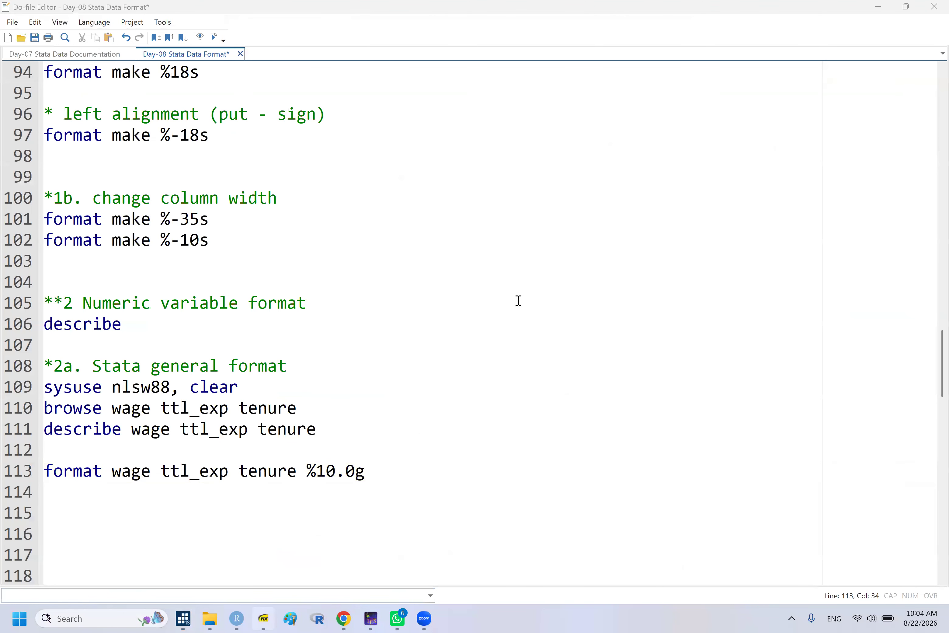
drag(476, 300, 523, 301)
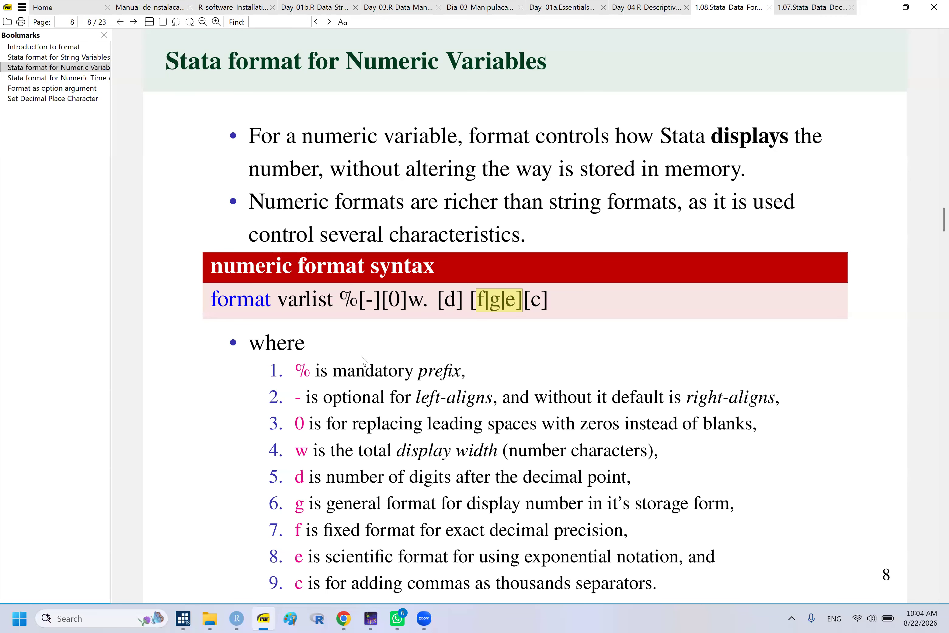
click(357, 445)
click(265, 619)
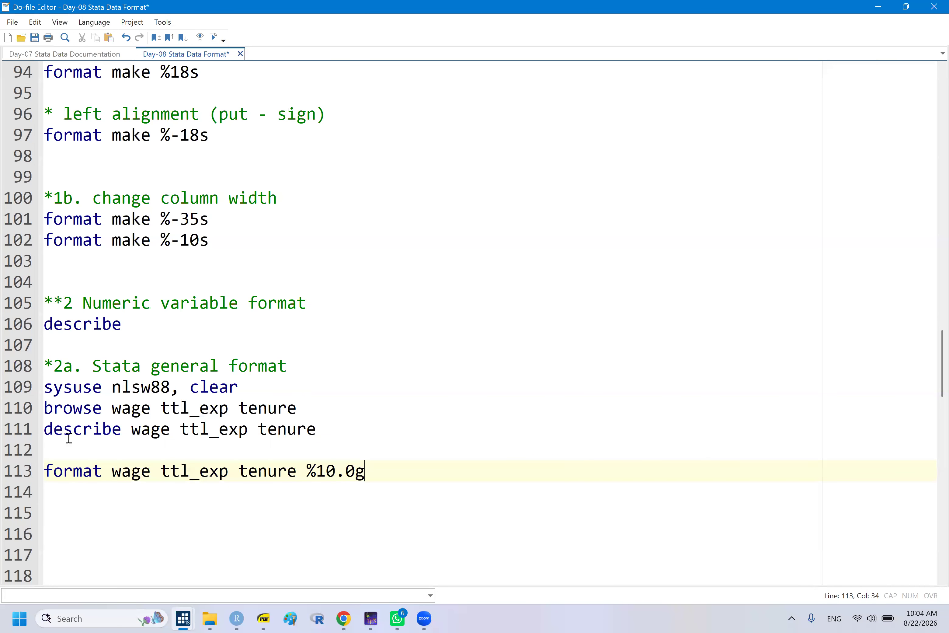
- Copy the line describe wage ttl_exp tenure and paste it directly below the %10.0g format command
click(46, 432)
drag(232, 432, 321, 436)
key(ctrl+c)
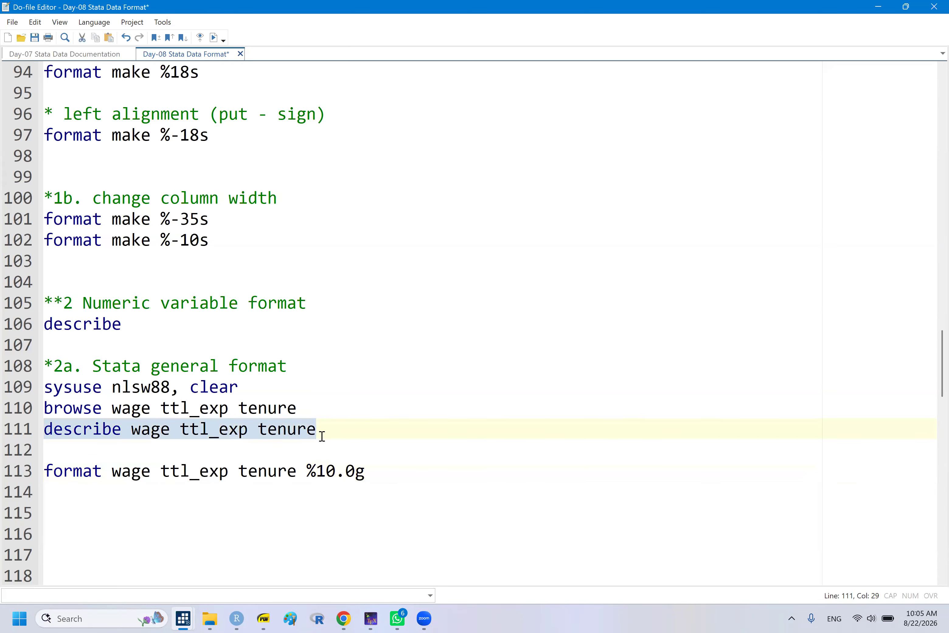
click(134, 494)
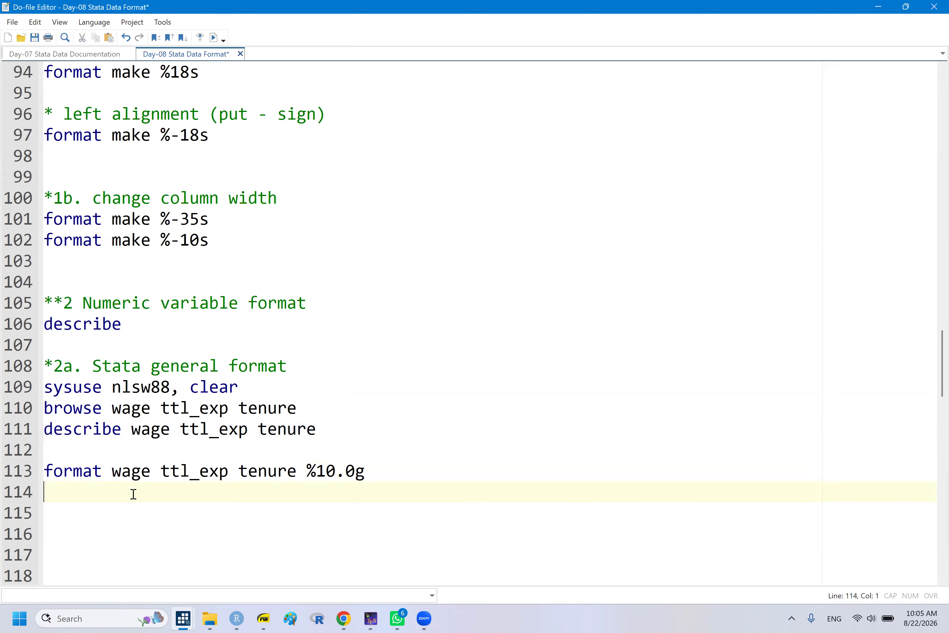
key(ctrl+v)
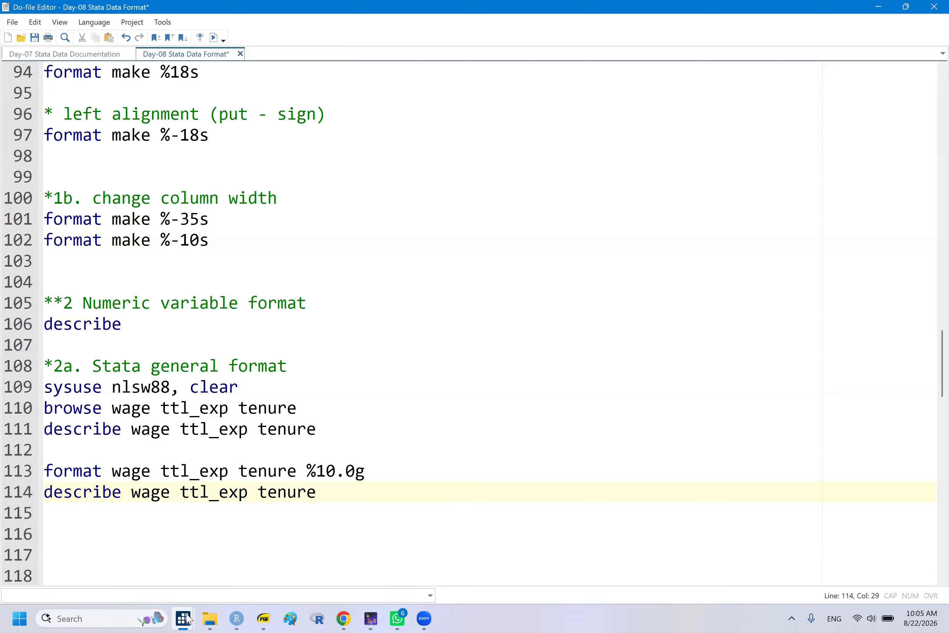
- Check the display formats of wage, ttl_exp and tenure in the main Stata results, and return to the do-file
mouse_move(187, 616)
click(86, 549)
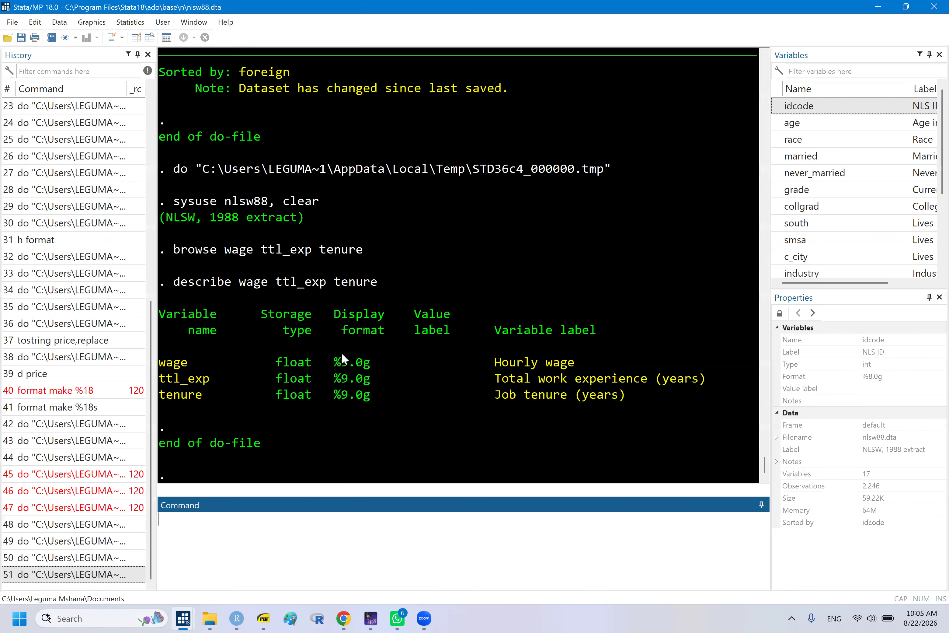
mouse_move(183, 617)
click(193, 571)
- Run the %10.0g format line with the describe line below it and view the output in the main Stata window
click(87, 467)
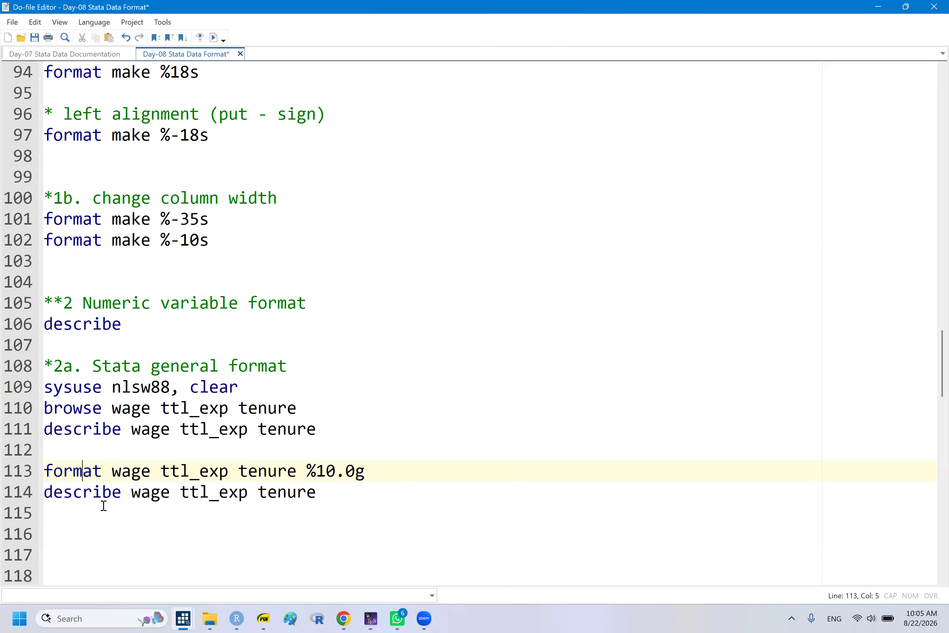
drag(86, 468, 104, 510)
key(ctrl+d)
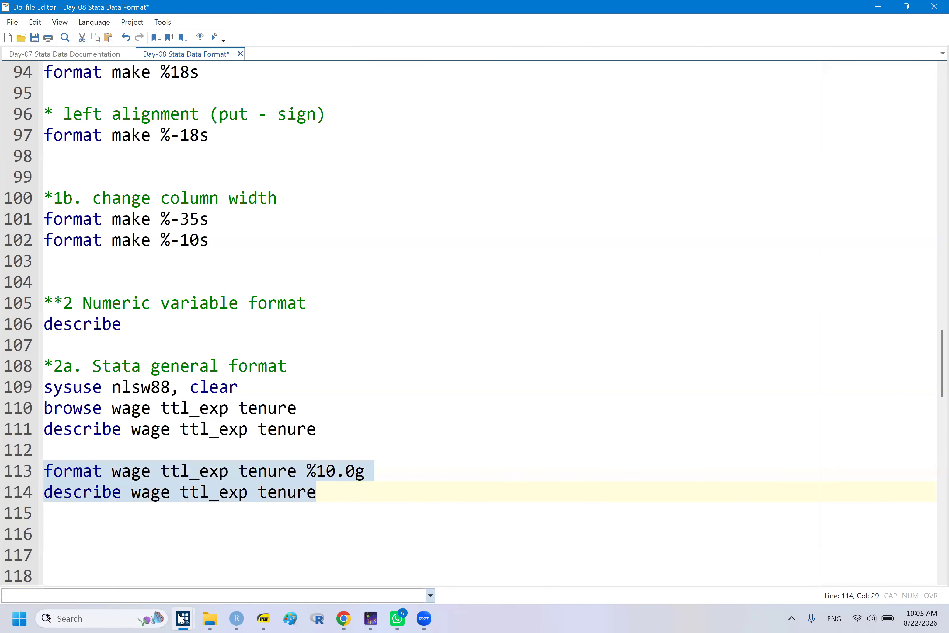
mouse_move(183, 617)
click(96, 556)
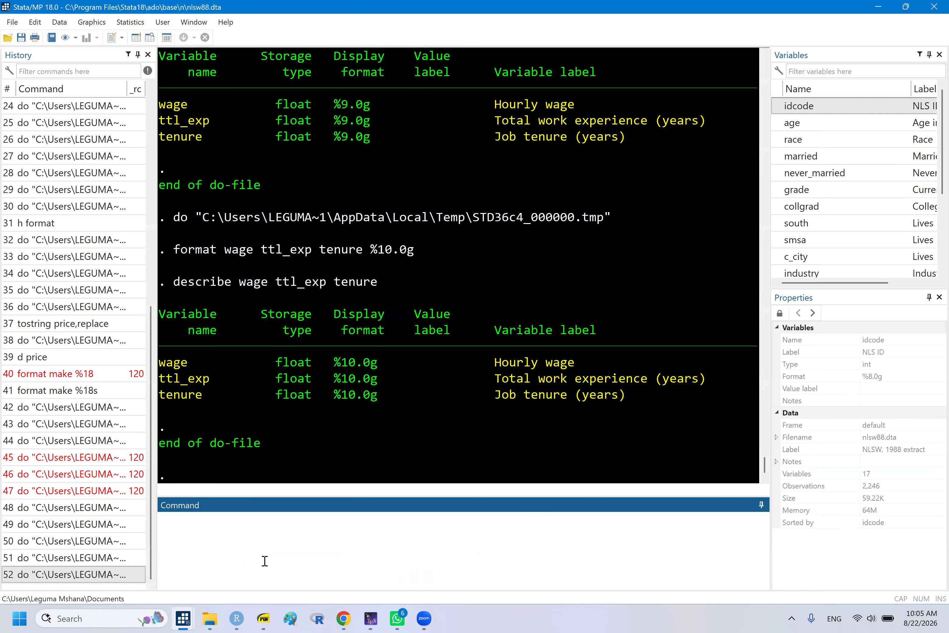
- Return to the do-file, save it, and add blank lines below the last describe command
mouse_move(183, 617)
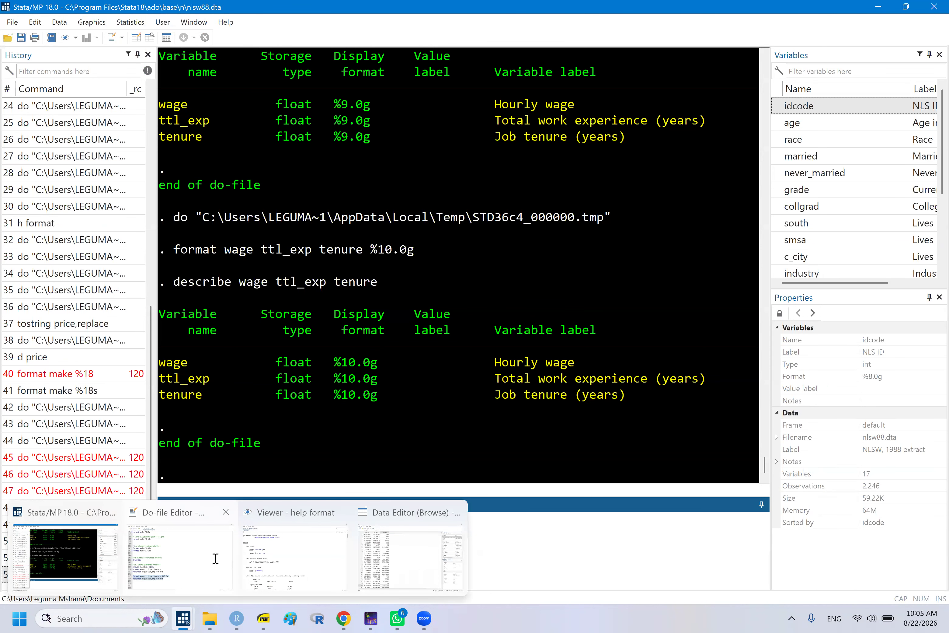
click(216, 557)
click(112, 539)
key(ctrl+s)
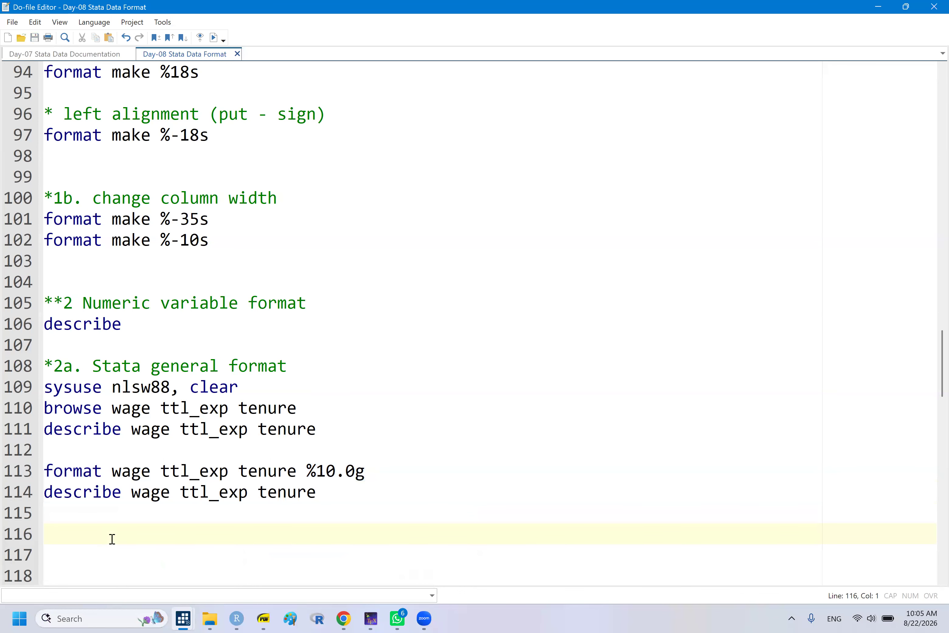
key(Return)
key(Return)
key(Return)
key(Return)
key(Return)
key(Return)
key(Return)
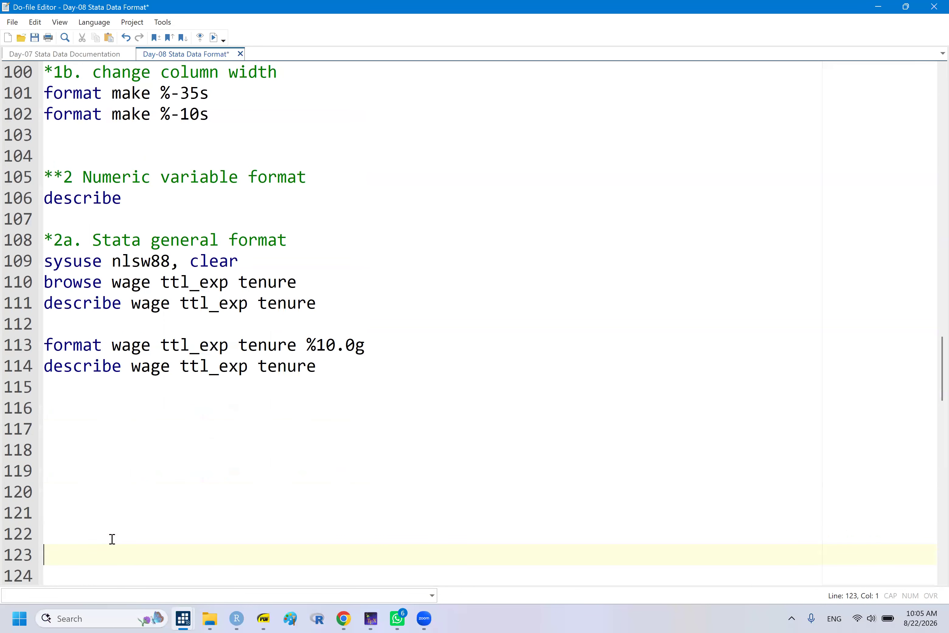
key(BackSpace)
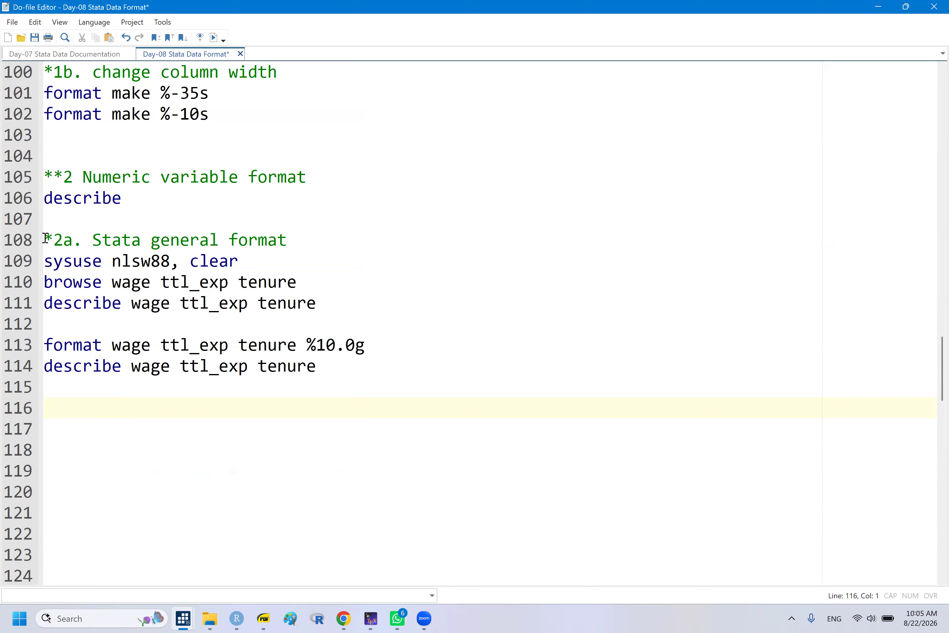
- Append (g) to the section 2a comment so it reads *2a. Stata general format (g)
shift+click(205, 238)
shift+click(305, 233)
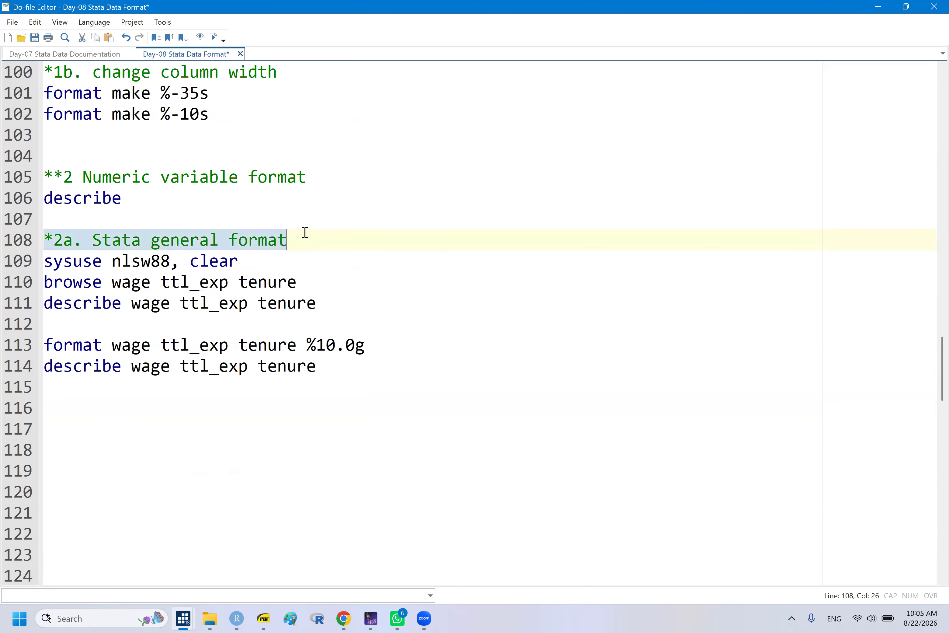
click(317, 240)
text(()
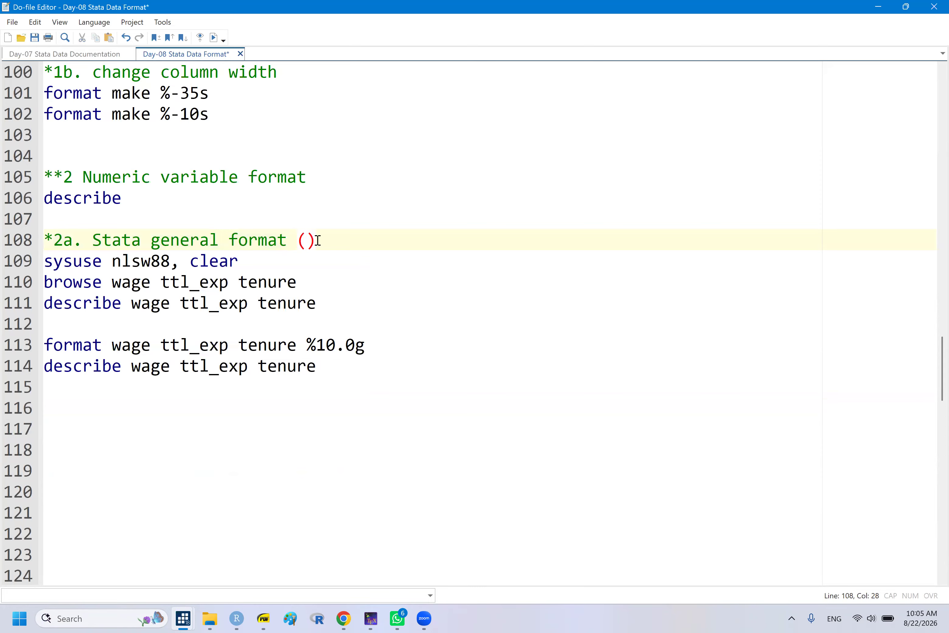
text(g)
- Copy the section 2a heading to line 116 and renumber the copy as 2b
click(40, 245)
key(ctrl+c)
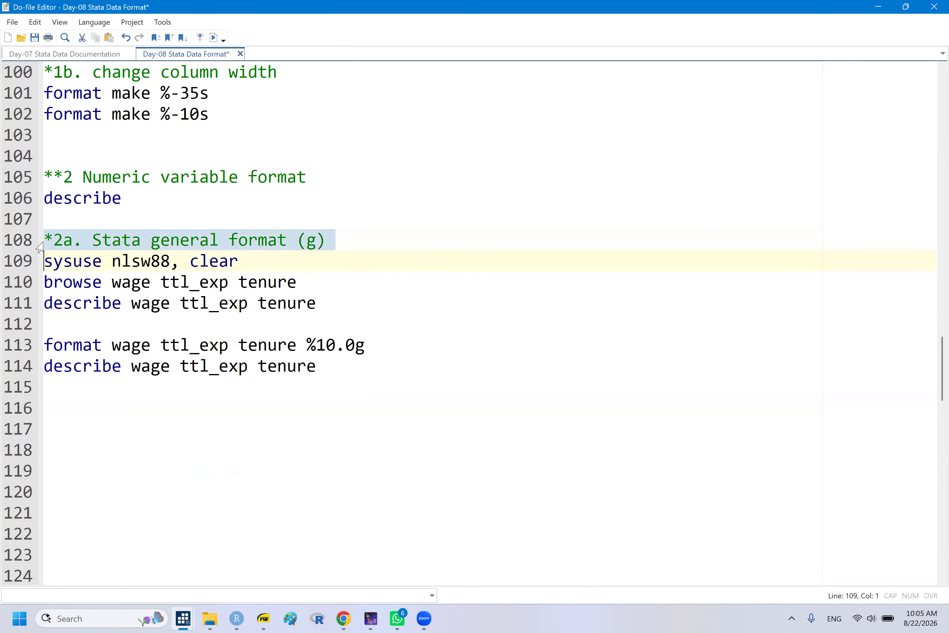
click(53, 411)
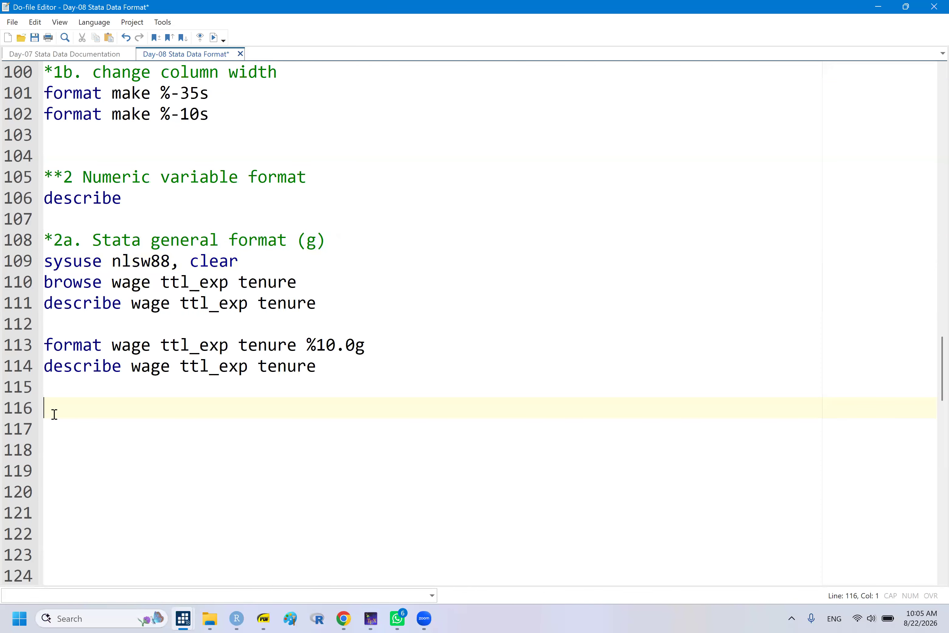
key(ctrl+v)
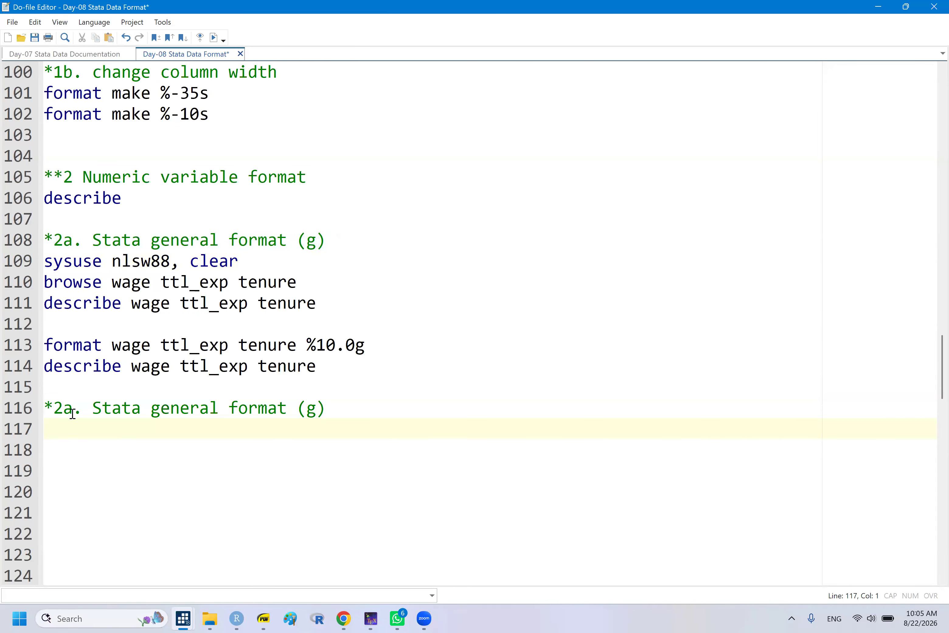
key(BackSpace)
text(b)
- Reword the 2b heading to *2b. Stata fixed format (f) and save the do-file
double_click(170, 407)
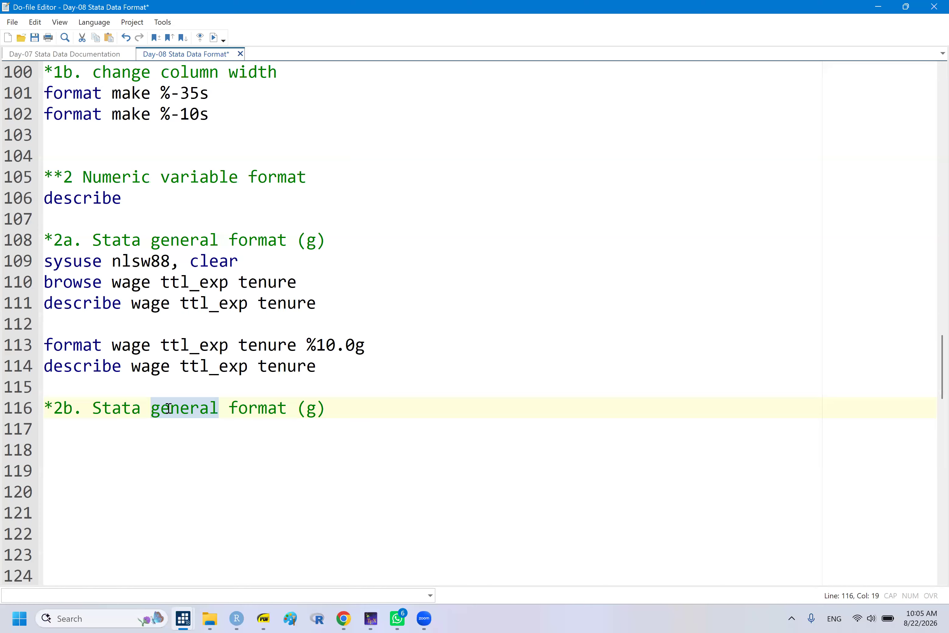
text(fi)
text(xed)
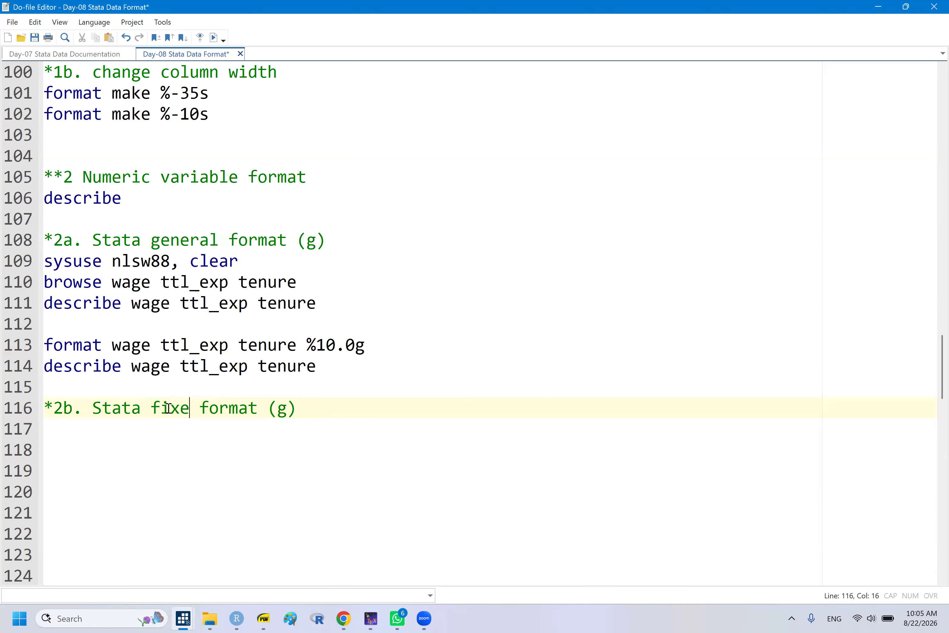
key(BackSpace)
text(f)
key(ctrl+s)
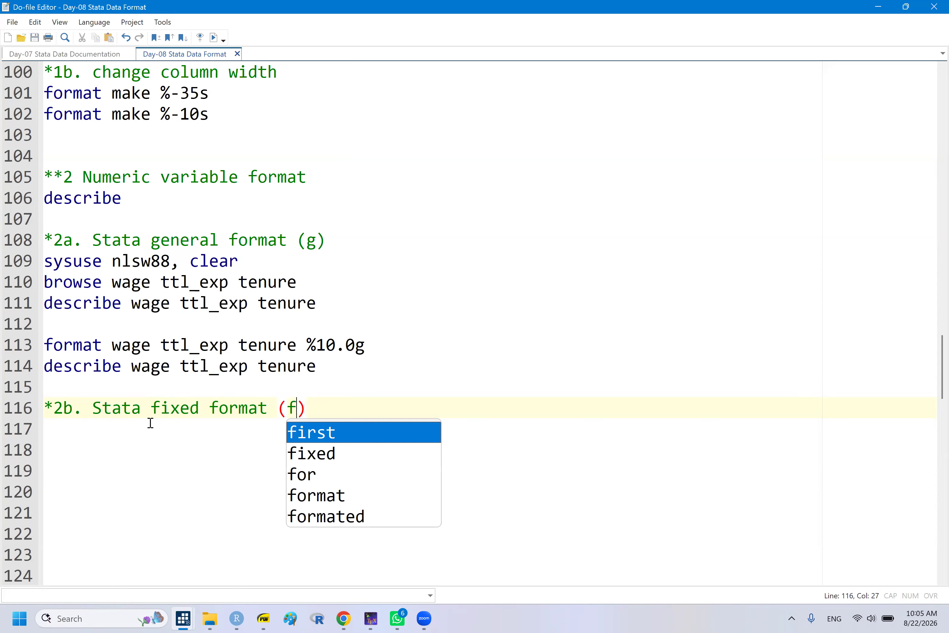
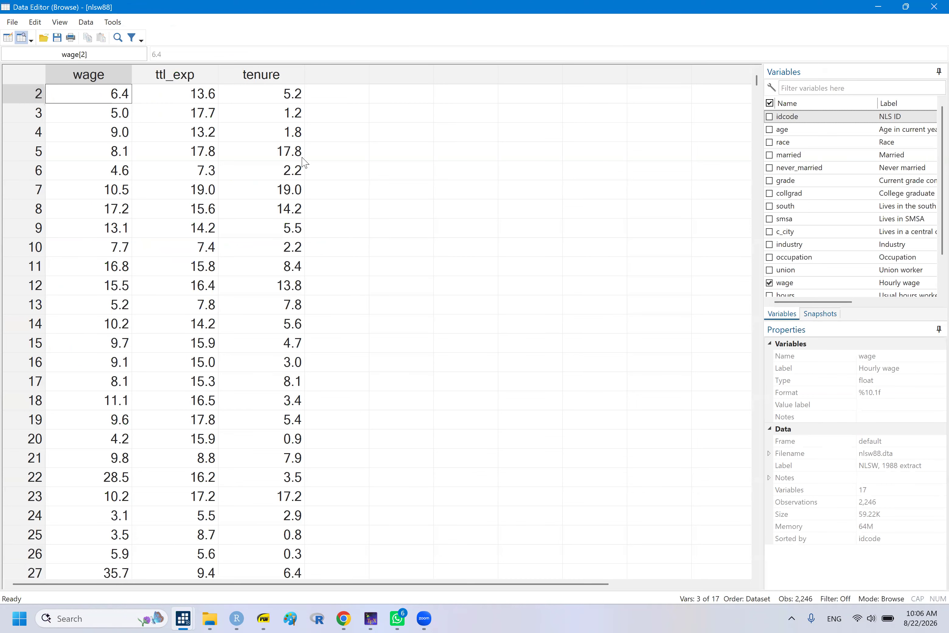
- Inspect the tenure value in row 16 of the Data Editor and return to the do-file
click(296, 370)
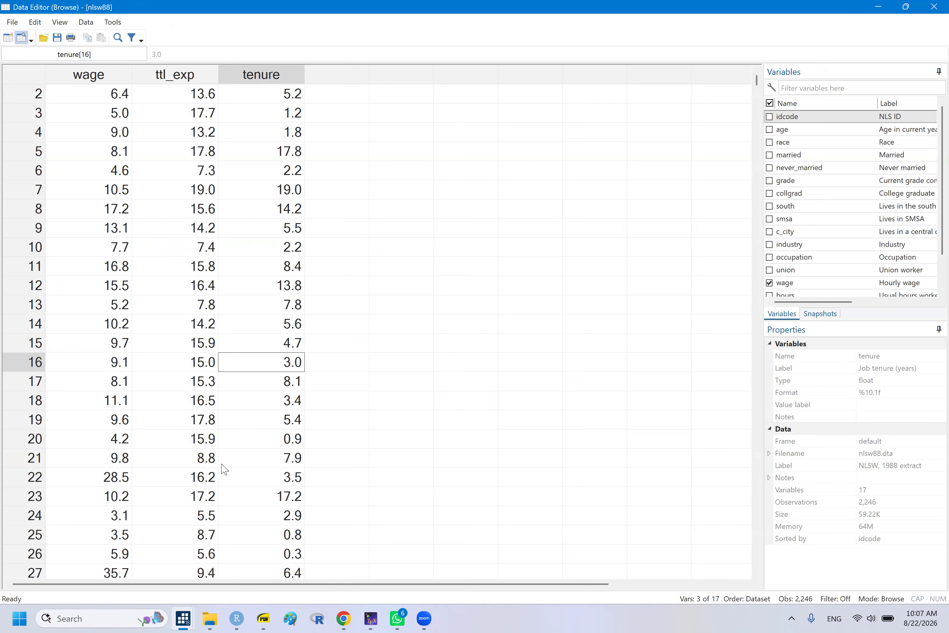
click(186, 619)
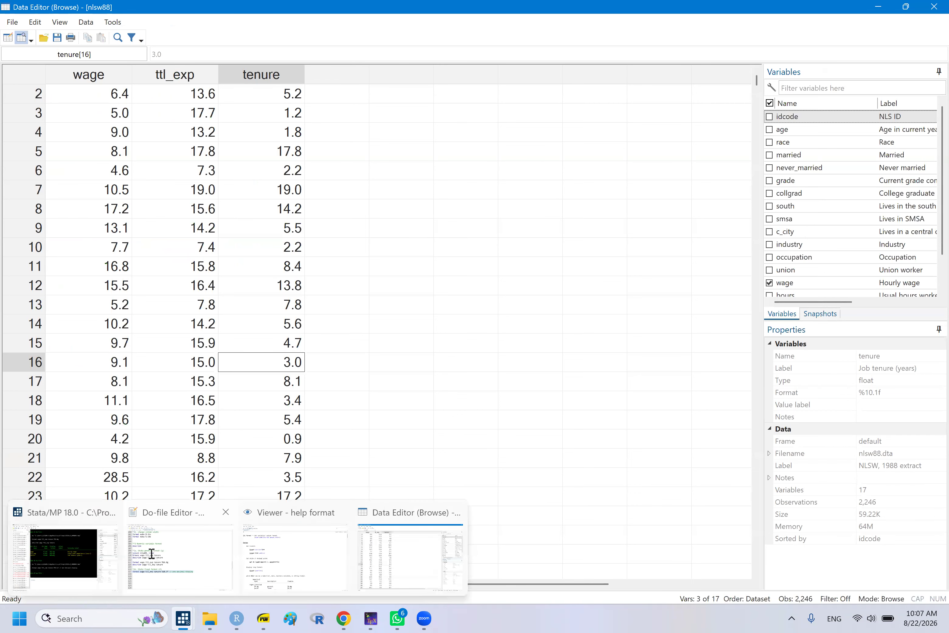
click(152, 554)
- Duplicate the %10.1f format line onto line 118, changing it to %10.0f with the comment zero decimal display
key(Down)
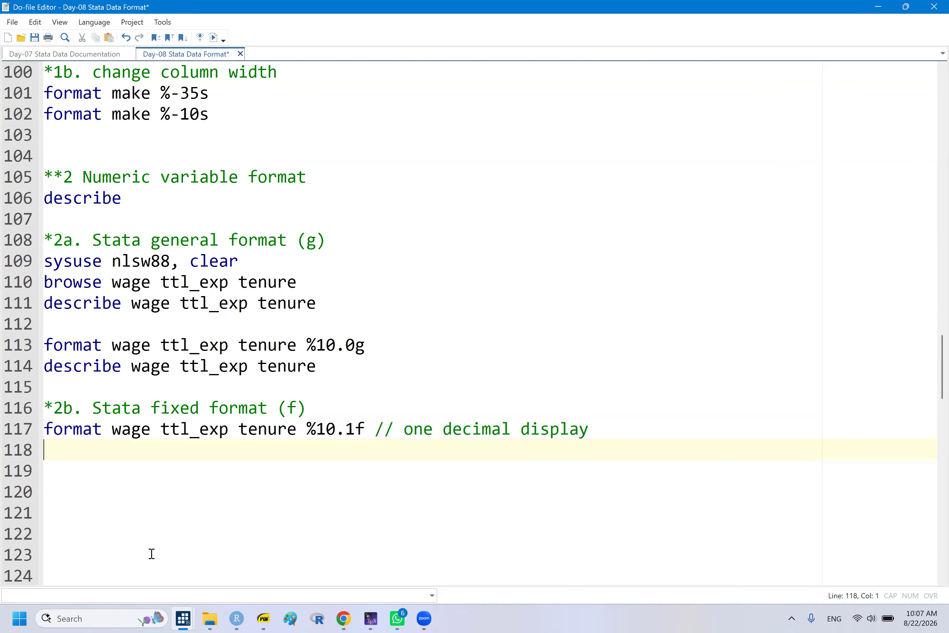
text(format wage ttl_exp tenure %10.1f // one decimal display)
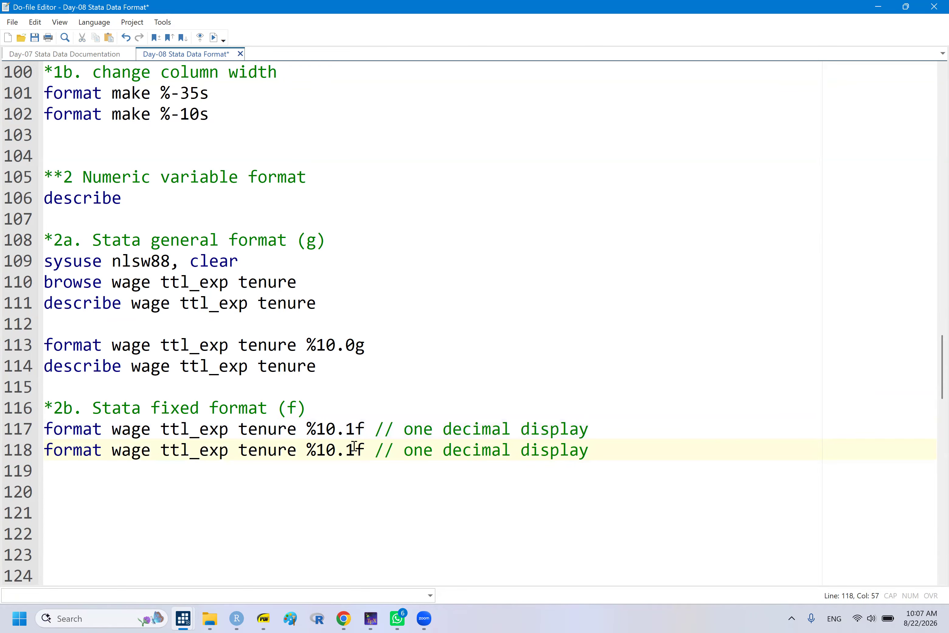
key(BackSpace)
text(0)
double_click(413, 452)
text(zero)
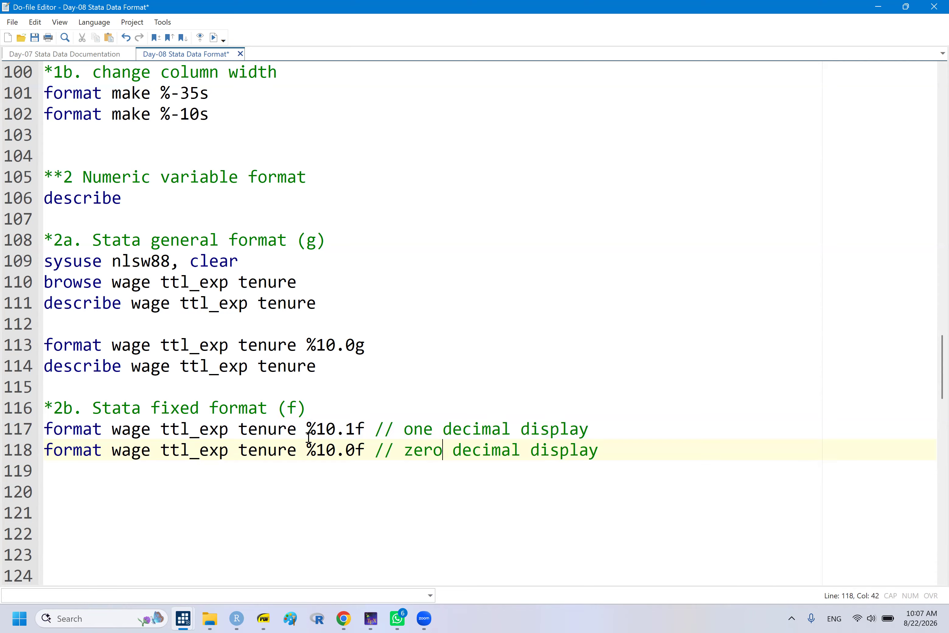
- Run the %10.0f format line and inspect the wage values in rows 3 and 2 of the Data Editor
double_click(270, 451)
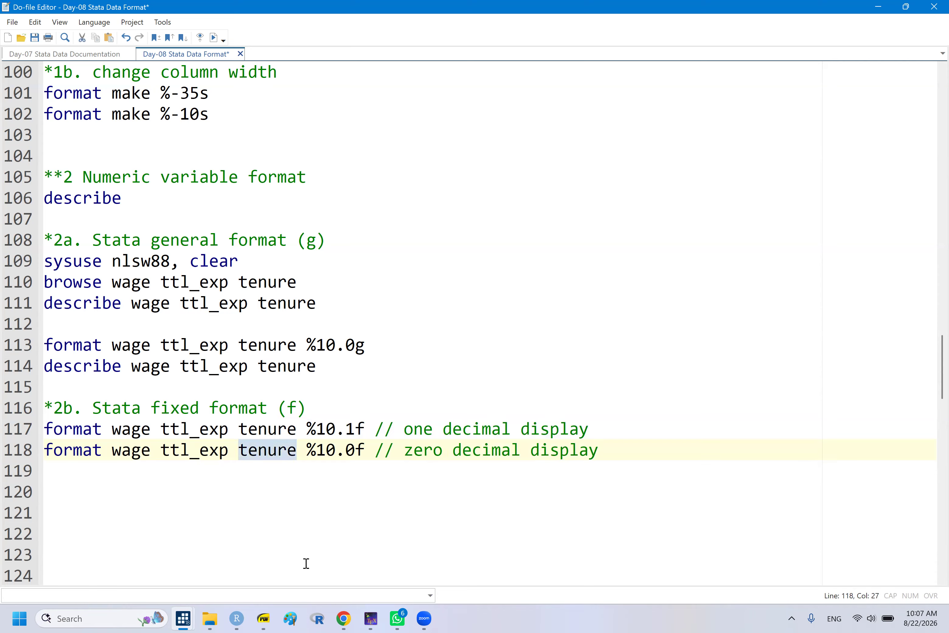
key(ctrl+d)
key(ctrl+c)
click(183, 615)
click(406, 538)
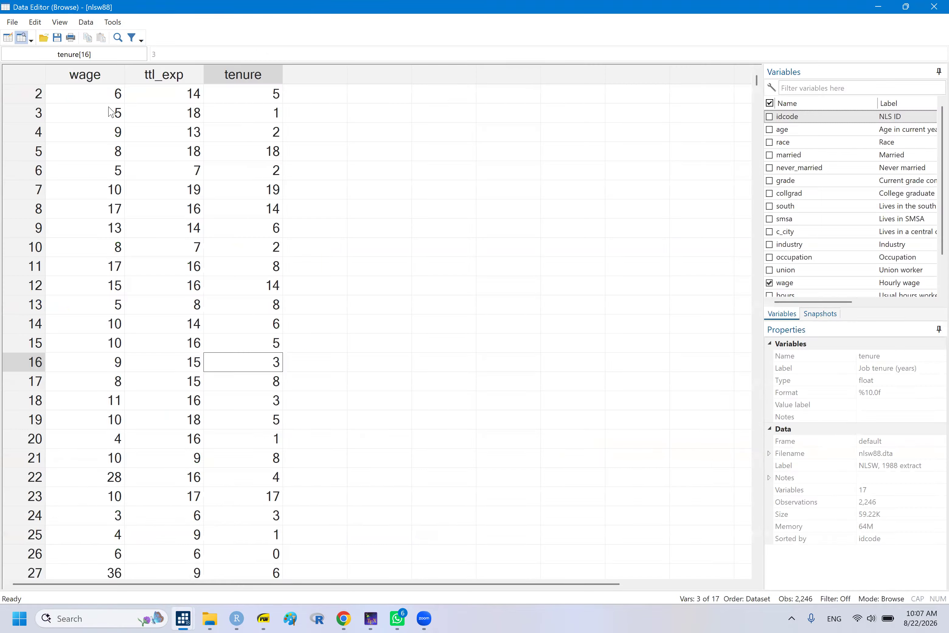
click(110, 112)
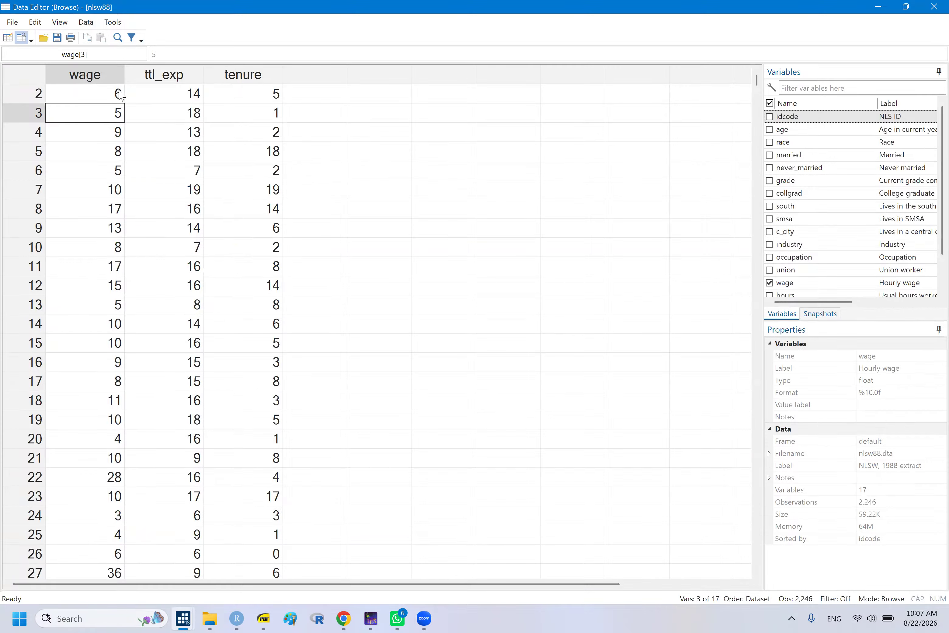
click(107, 98)
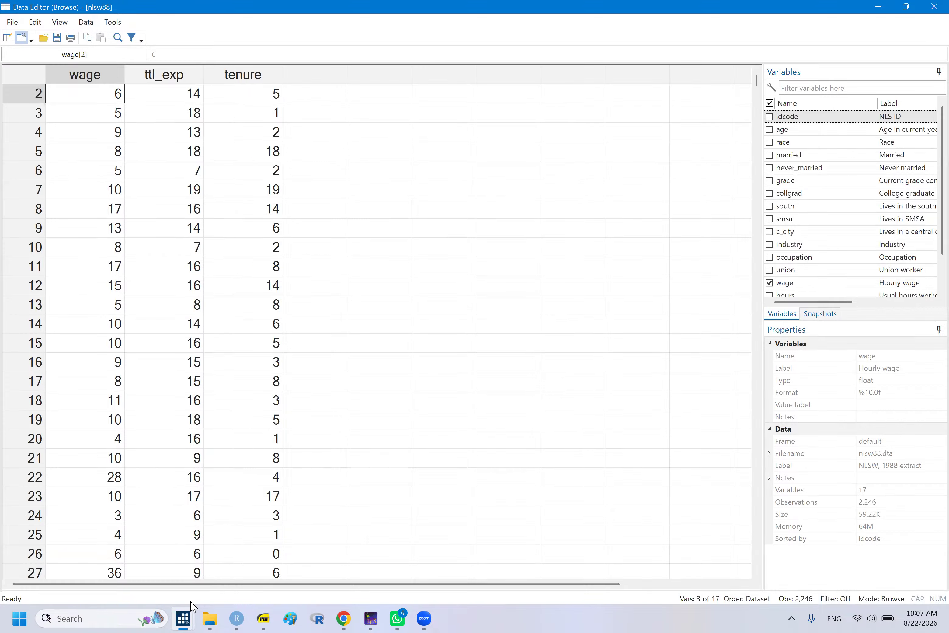
- Summarize the wage variable in the main Stata window with the command summ wage
mouse_move(184, 618)
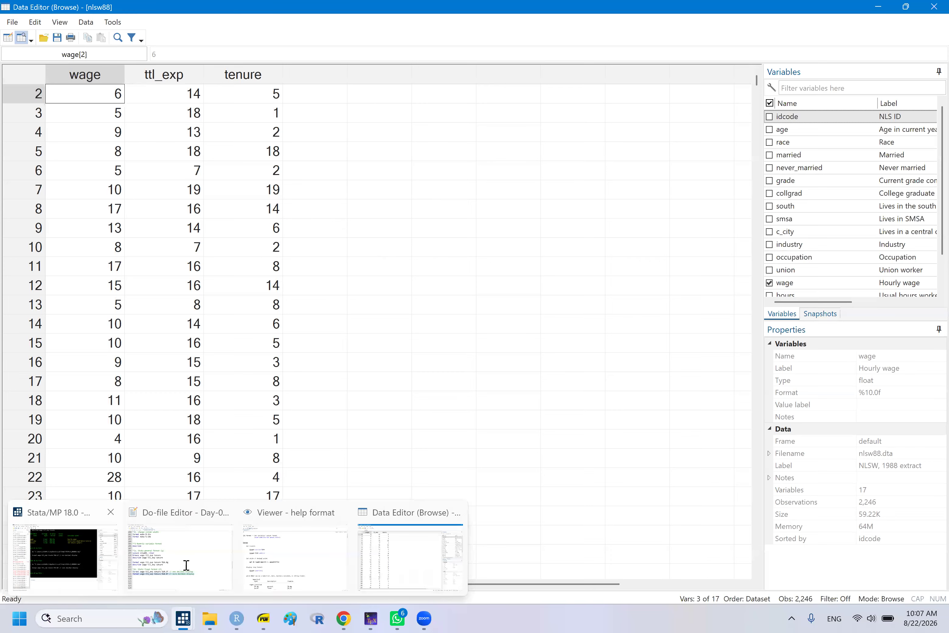
click(182, 565)
text(summ wage)
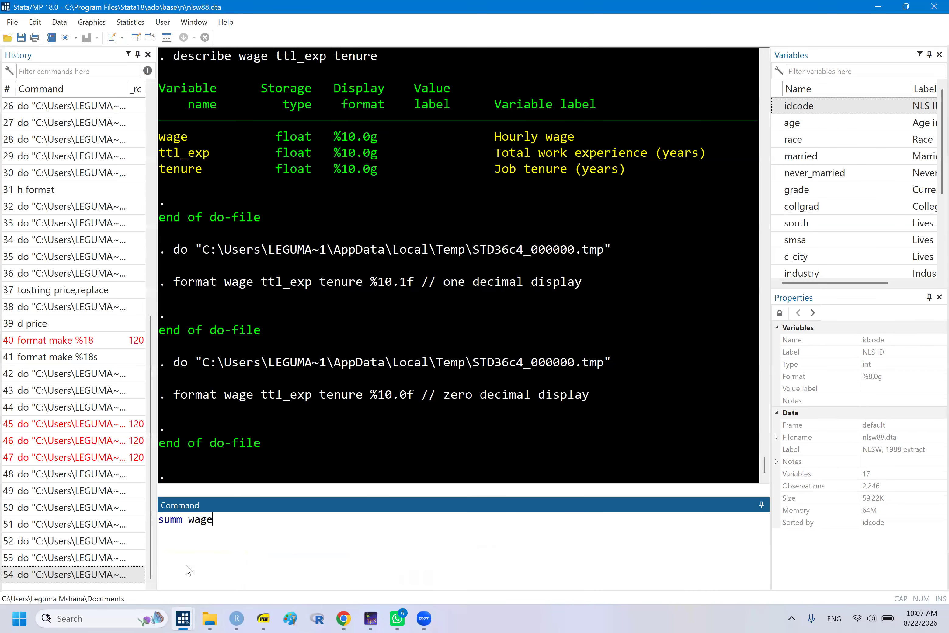
key(Return)
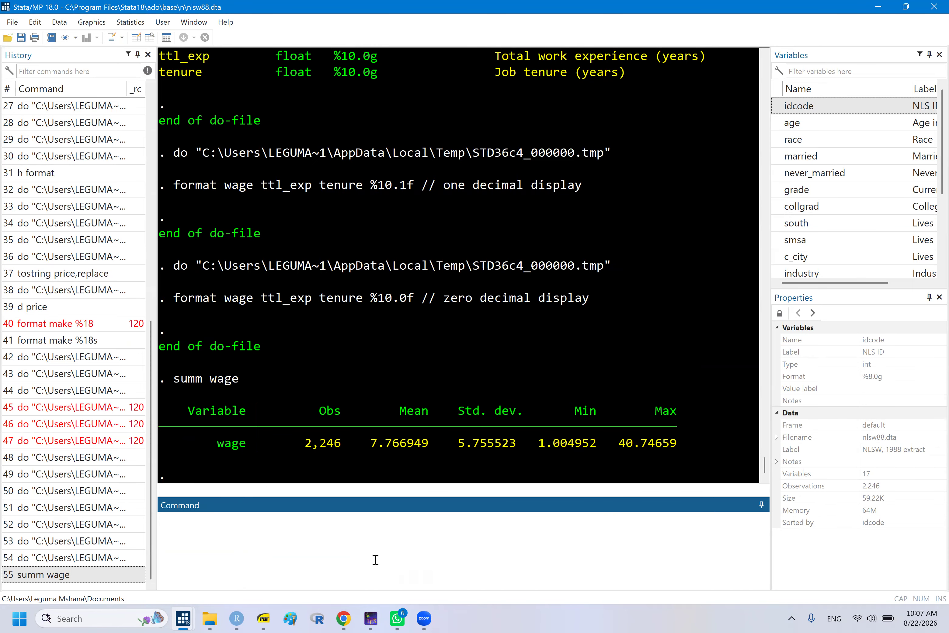
- Compare the wage summary in the results with the wage, ttl_exp and tenure values displayed in the Data Editor
mouse_move(183, 618)
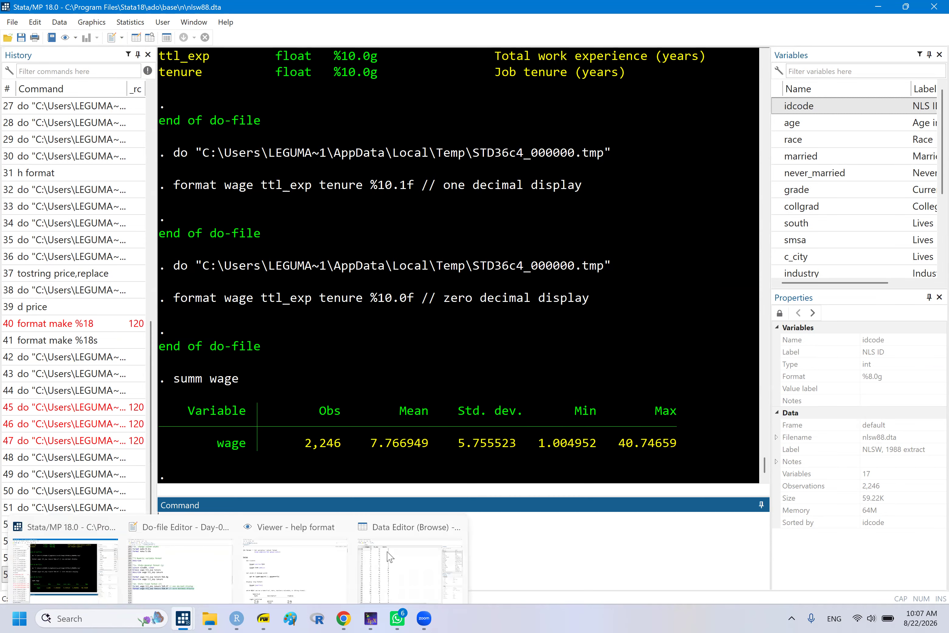
click(390, 558)
click(123, 246)
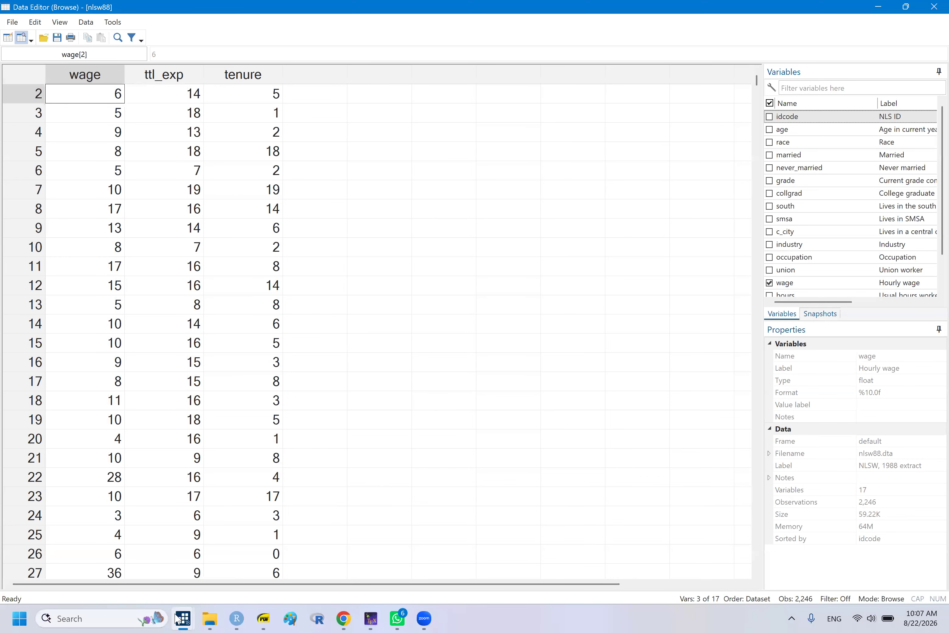
mouse_move(183, 618)
click(76, 555)
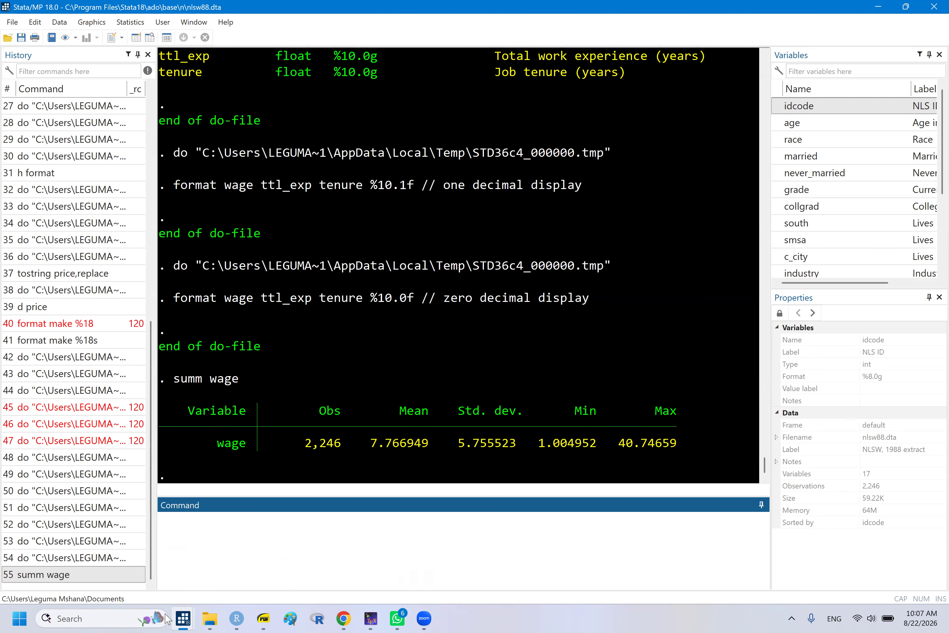
mouse_move(183, 618)
click(430, 543)
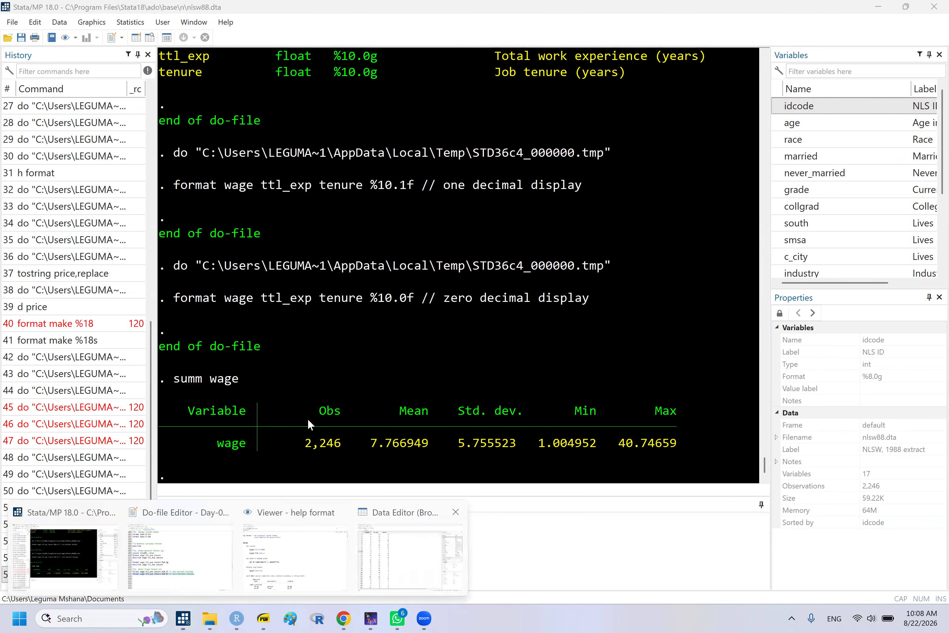
click(231, 325)
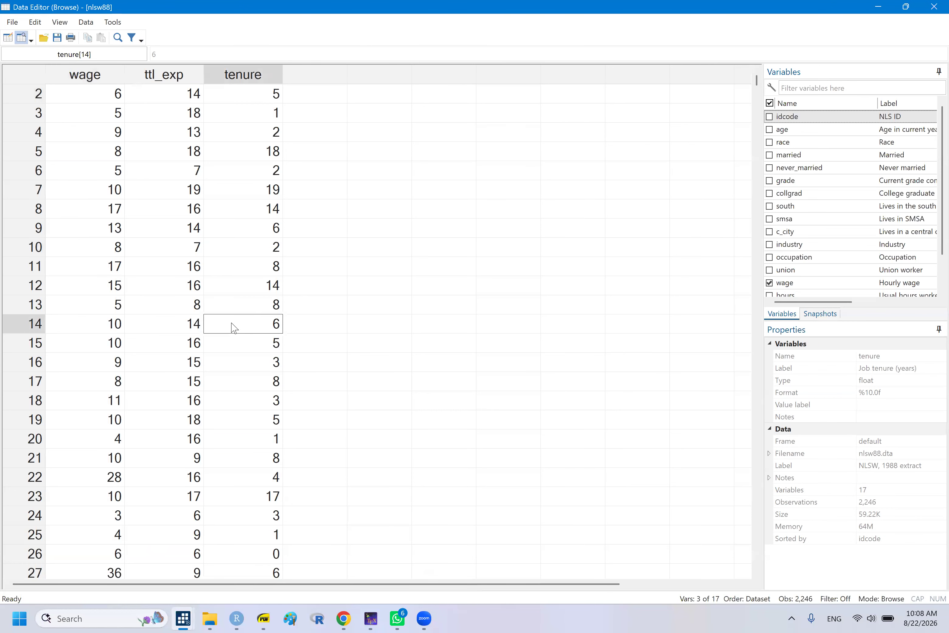
click(206, 303)
click(197, 307)
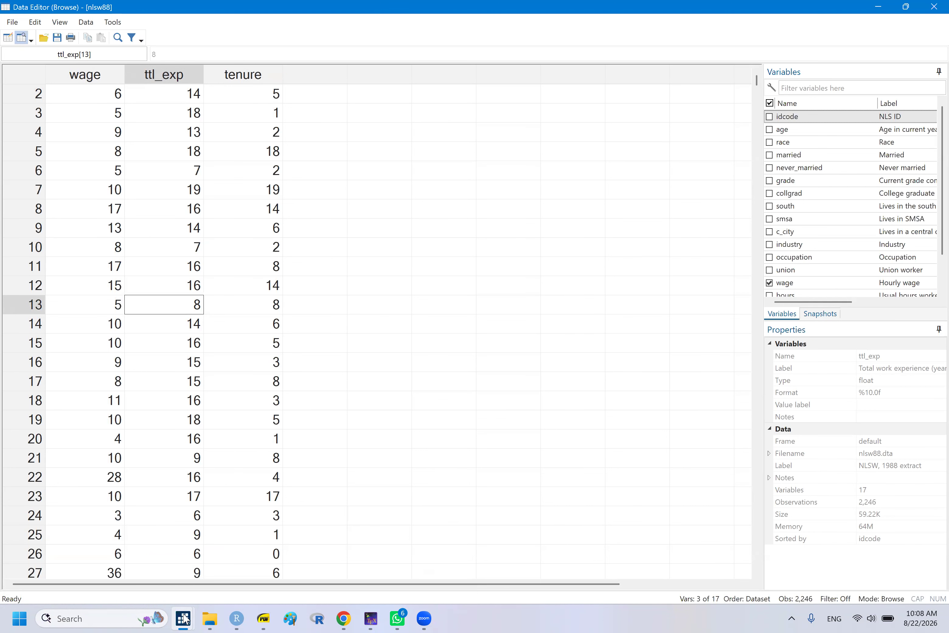
- Duplicate the %10.0f format line onto line 119 of the do-file, changing it to %10.3f with the comment three decimals display
mouse_move(184, 618)
click(175, 561)
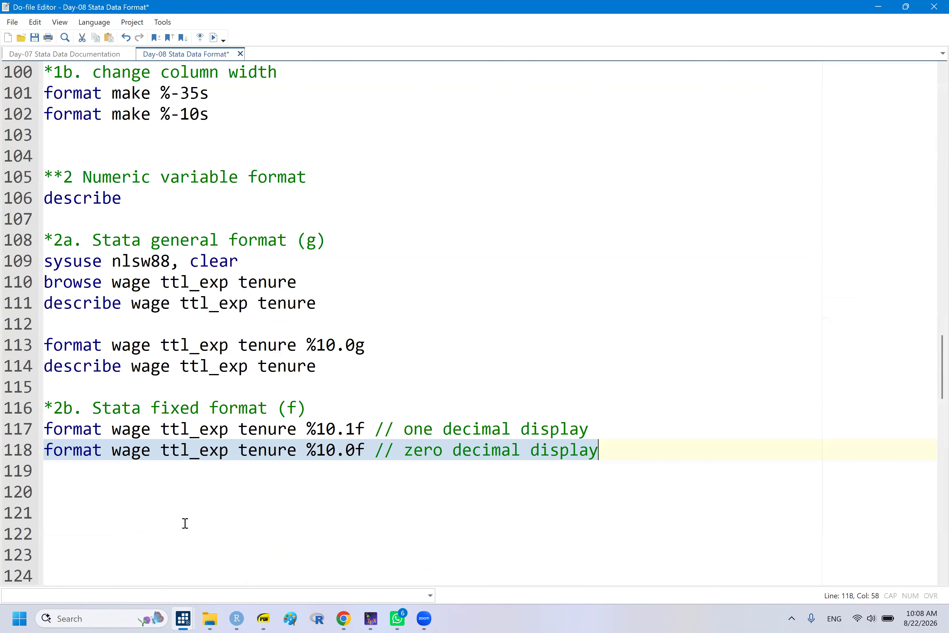
key(End)
key(Return)
key(ctrl+v)
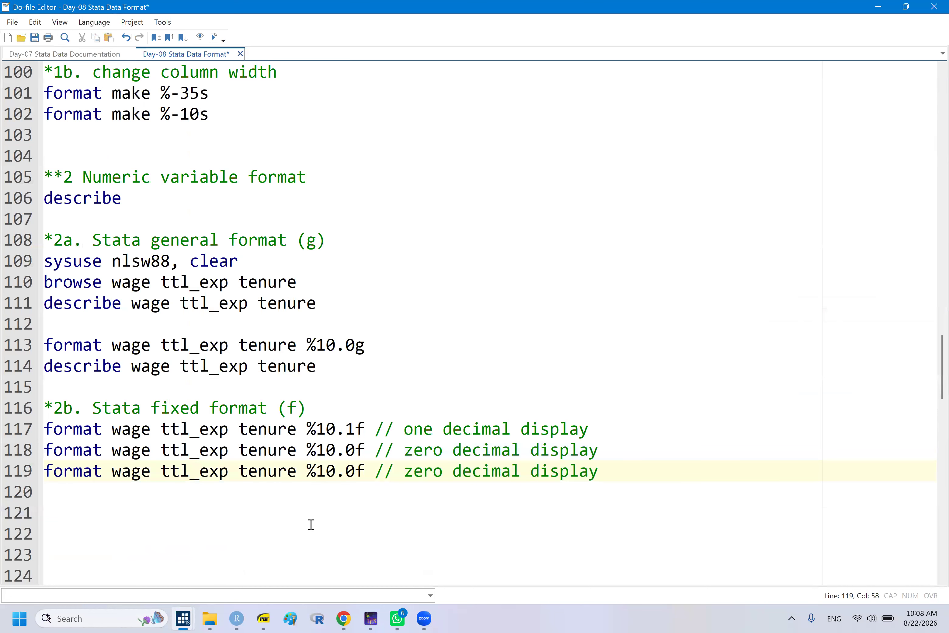
key(BackSpace)
text(3)
double_click(423, 475)
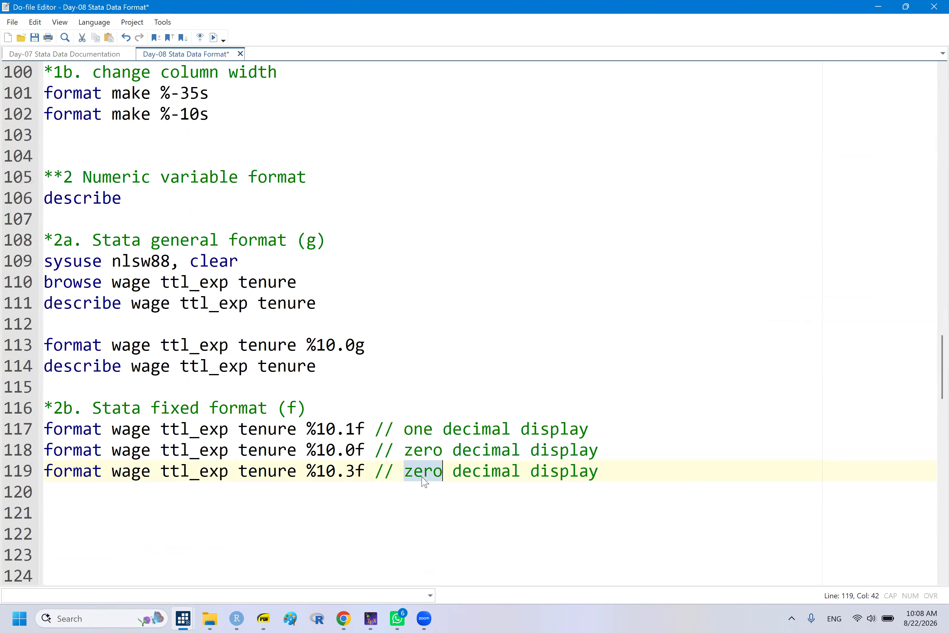
text(three)
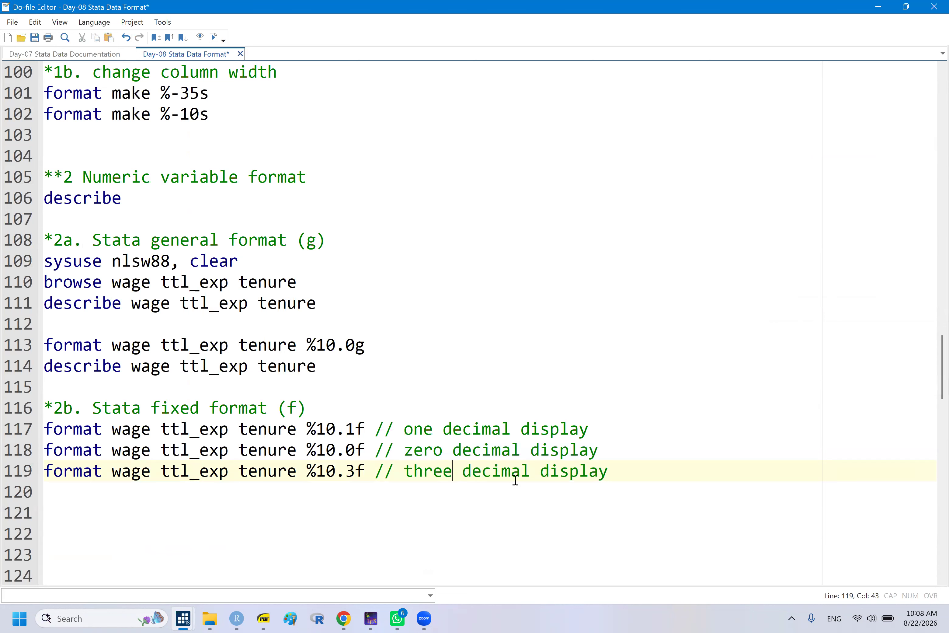
click(529, 471)
text(s)
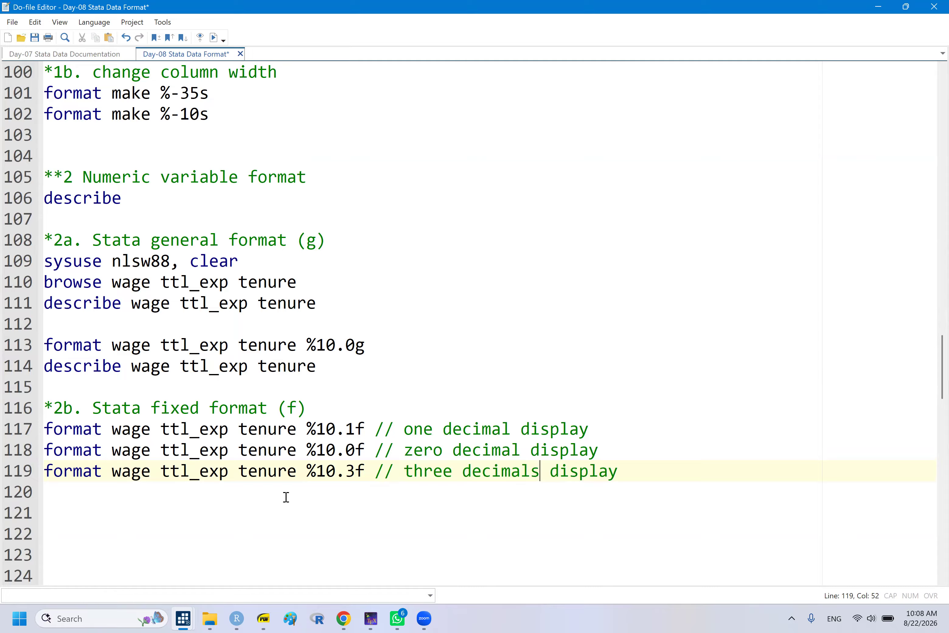
- Begin a new command on line 120, directly below the %10.3f format line
click(286, 496)
text(s)
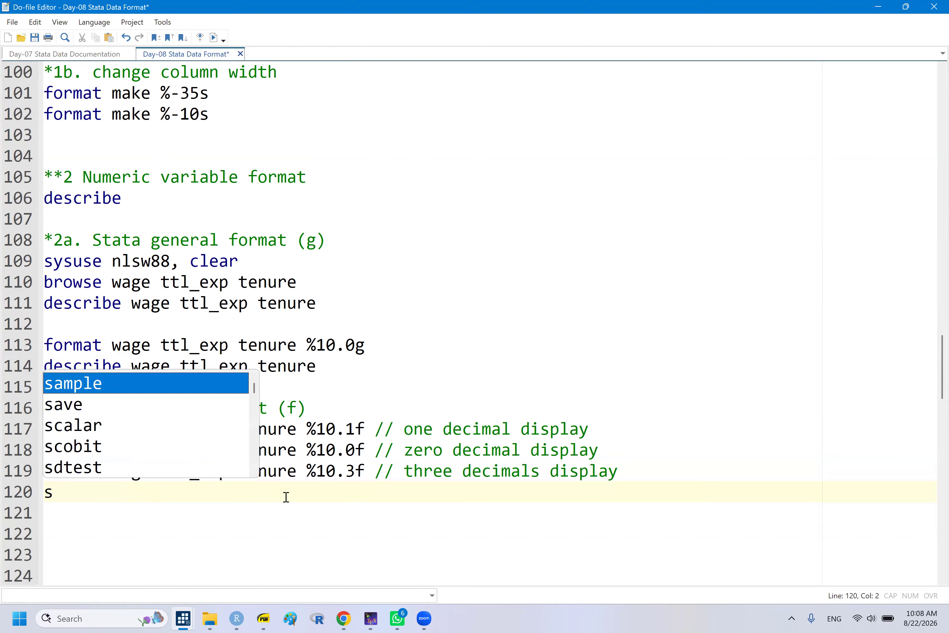
- Enter a describe command on line 120 and run it together with the %10.3f format command above it
key(BackSpace)
text(des)
key(Return)
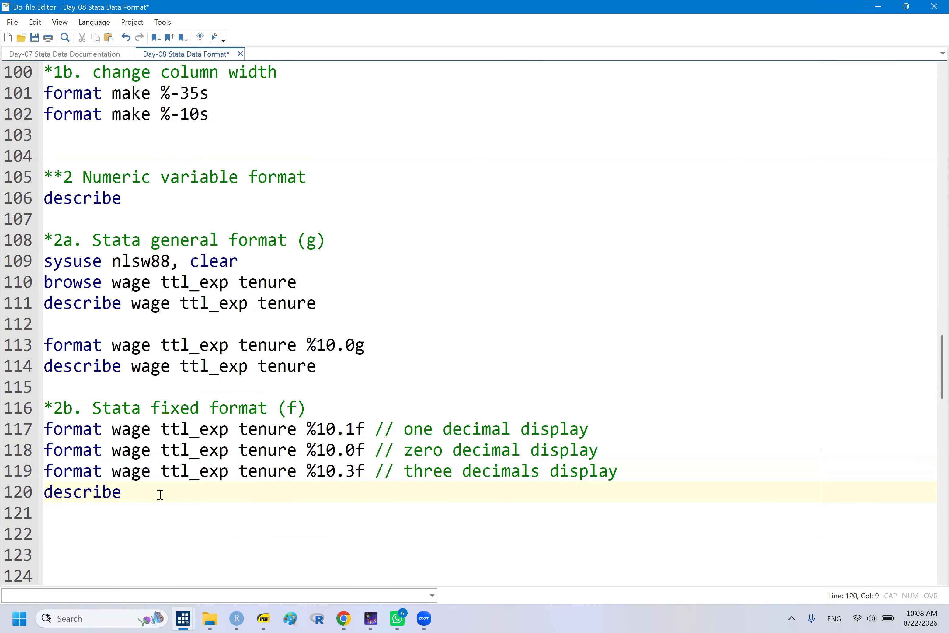
drag(83, 471, 110, 502)
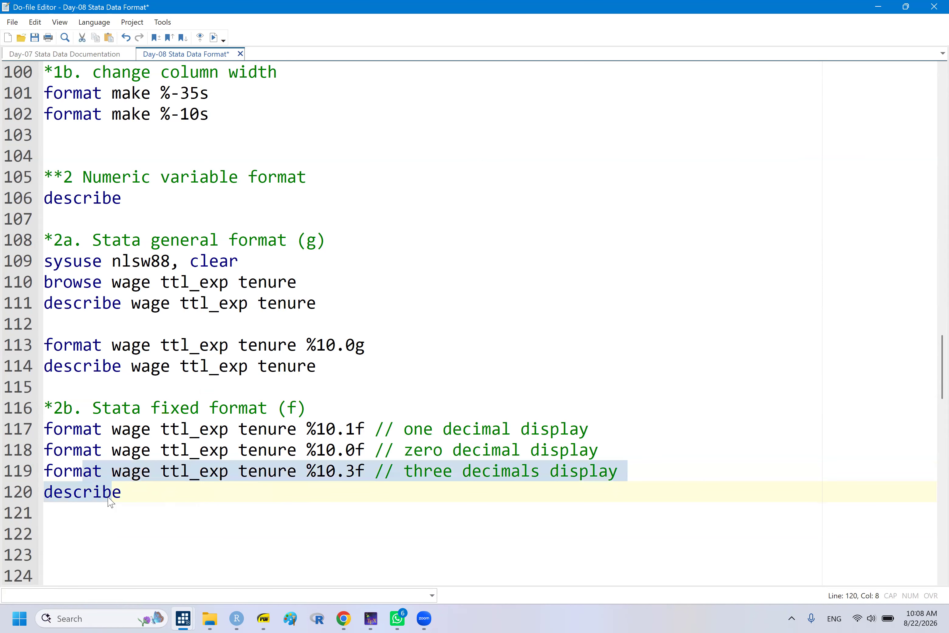
key(ctrl+d)
- Examine the wage, ttl_exp and tenure values in the Data Editor, and their formats in the Stata results window
mouse_move(197, 618)
click(370, 533)
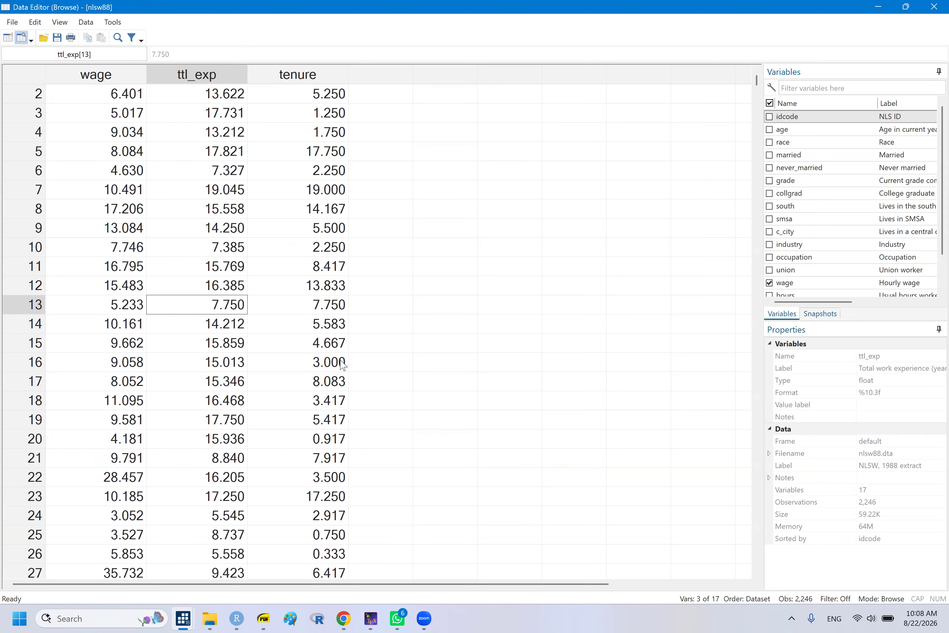
click(189, 619)
click(65, 545)
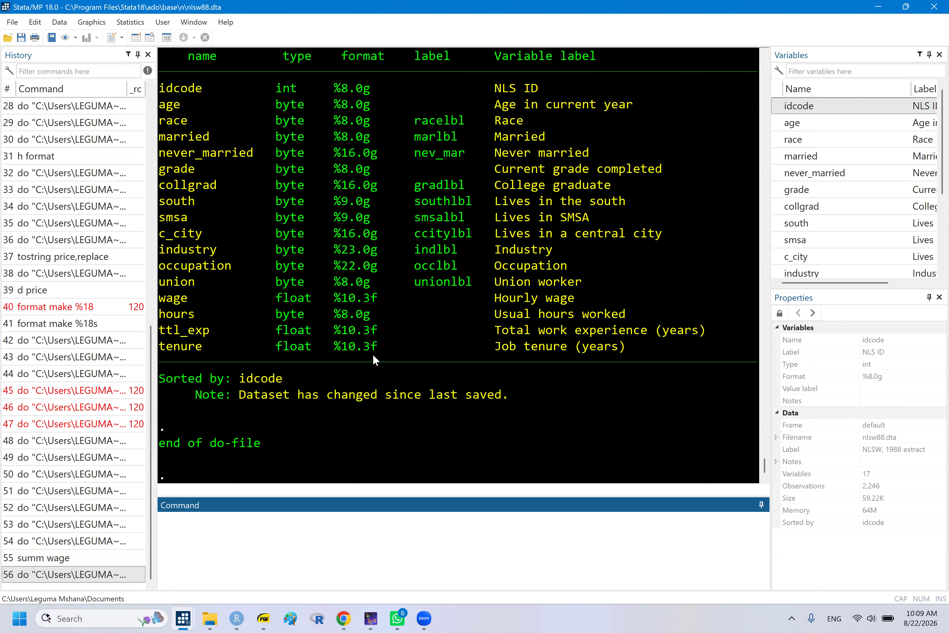
- Return to the Day-08 do-file in the Do-file Editor and save it
click(183, 618)
click(196, 567)
click(93, 540)
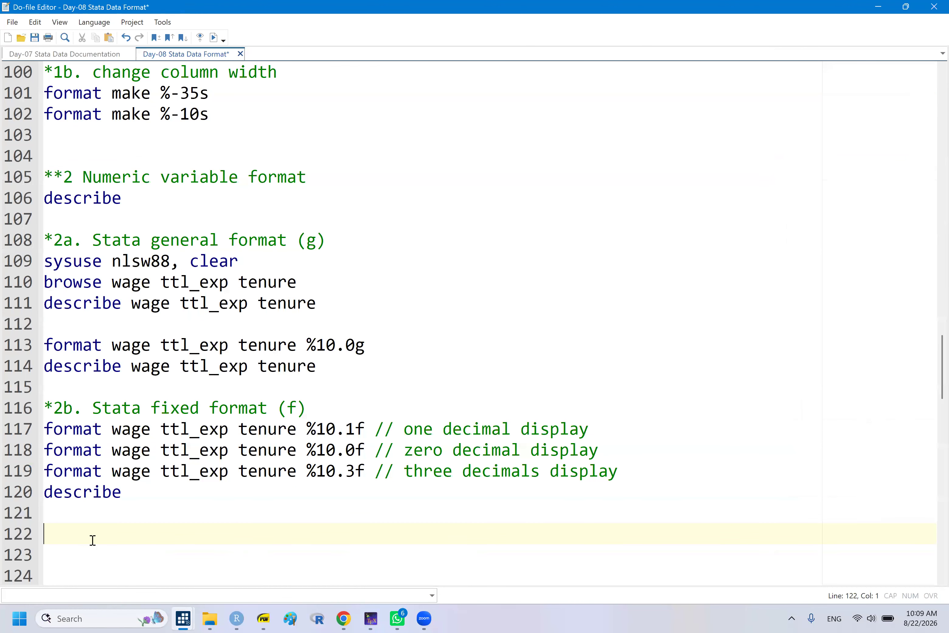
key(ctrl+s)
- Copy the "*2b. Stata fixed format (f)" comment heading to line 122
click(49, 404)
drag(46, 405, 310, 404)
key(ctrl+c)
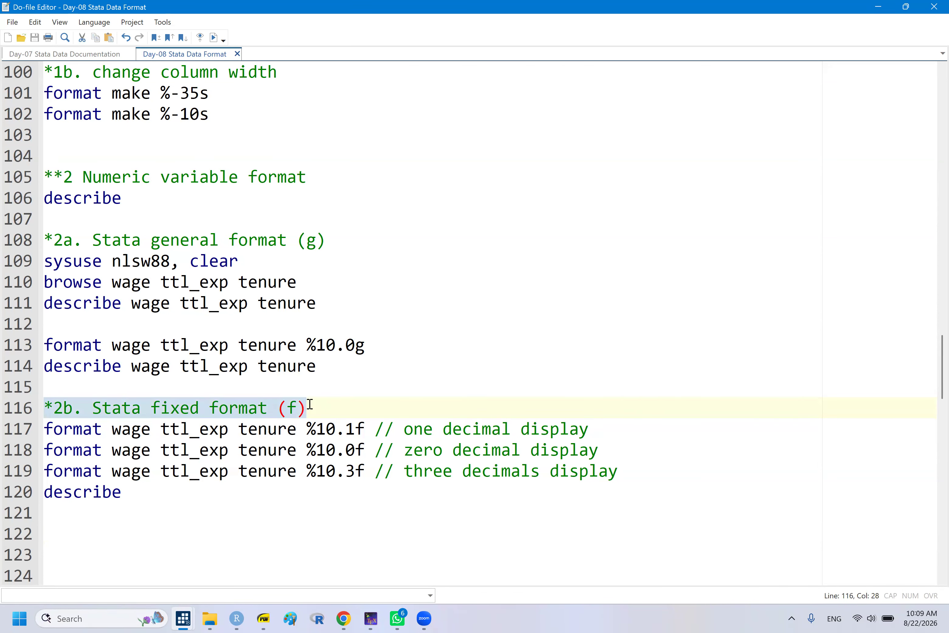
click(107, 537)
key(ctrl+v)
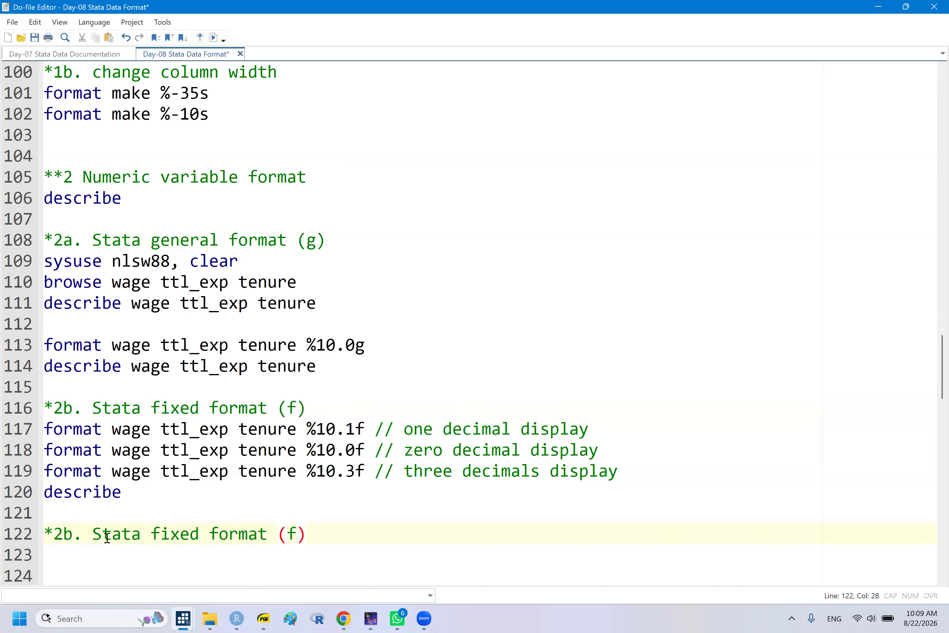
- Change the copied heading on line 122 to "*2b. Stata exponential format (e)"
double_click(169, 538)
text(expo)
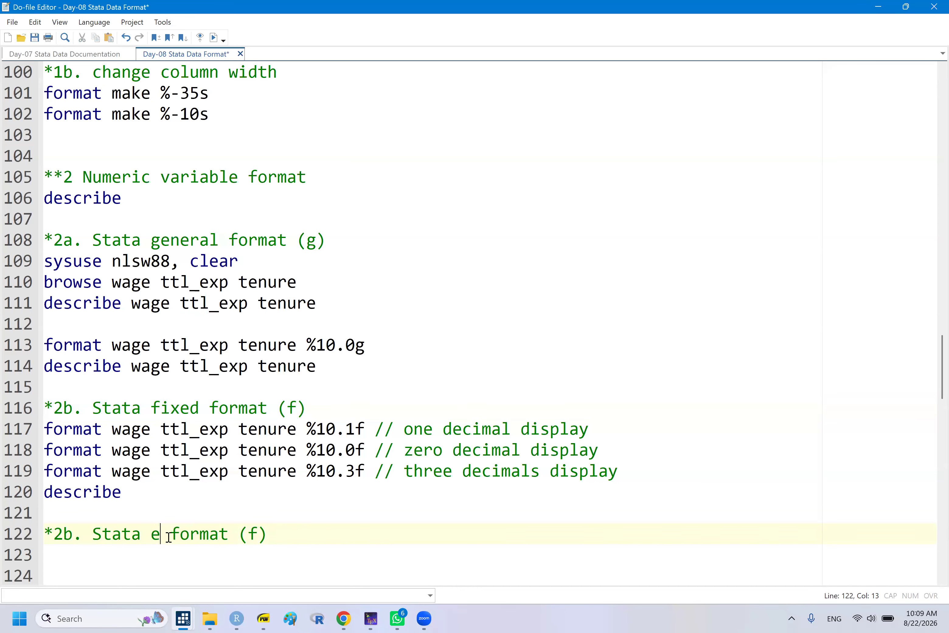
text(nen)
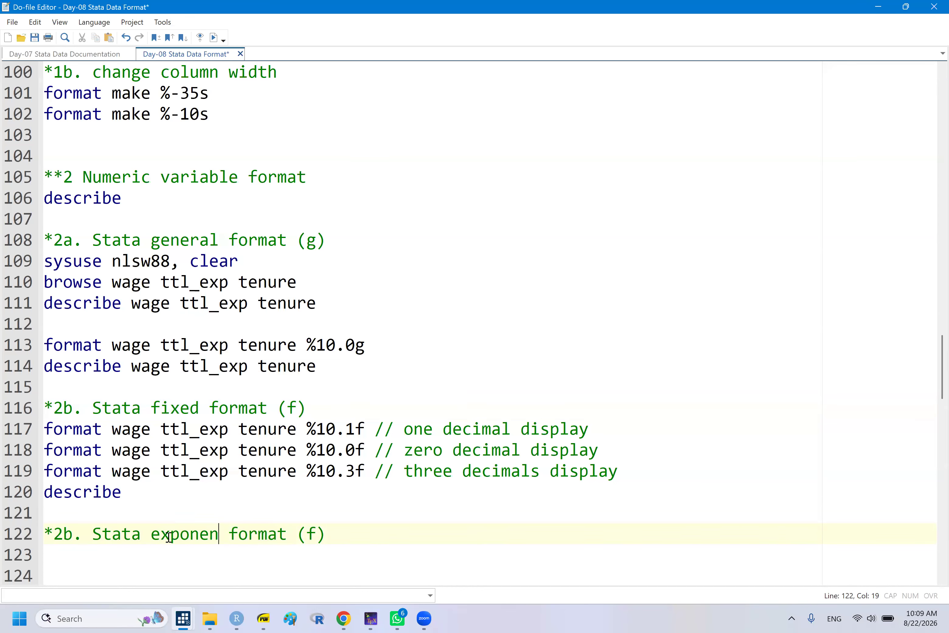
text(tial)
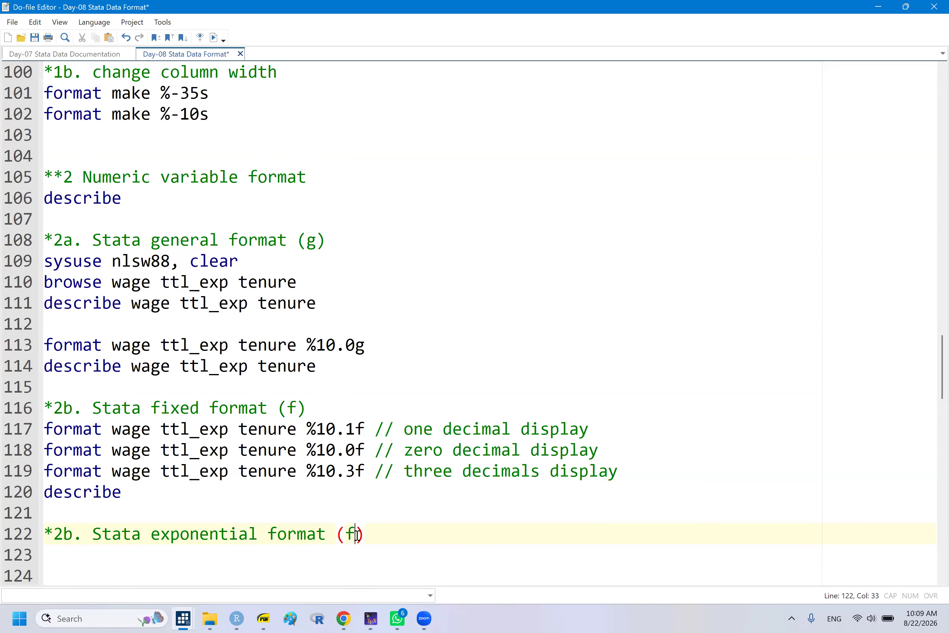
key(BackSpace)
text(e)
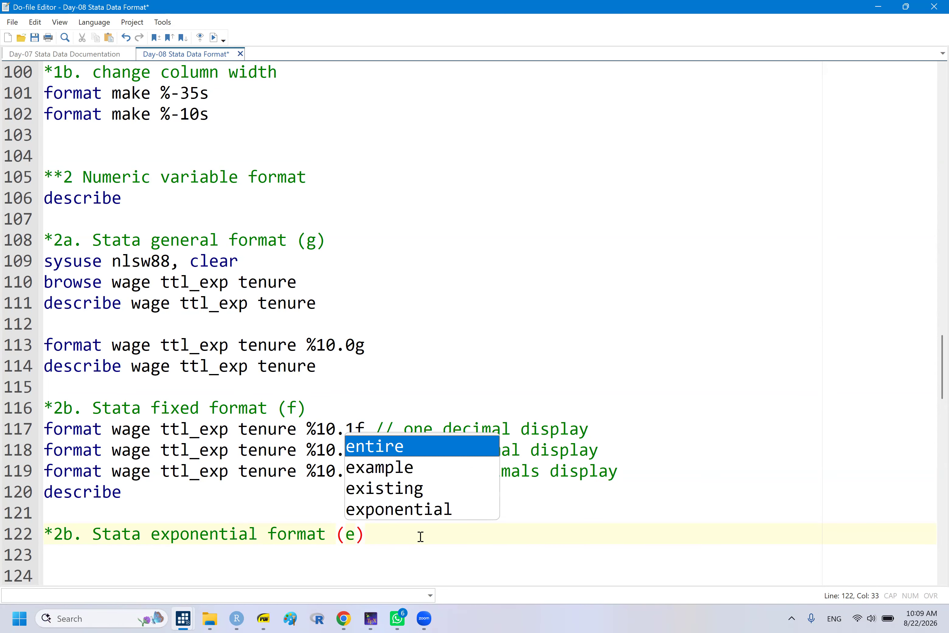
- Insert several blank lines below the exponential format heading
click(421, 536)
key(Return)
key(Return)
key(Return)
key(Return)
key(Return)
key(Return)
key(Return)
key(Return)
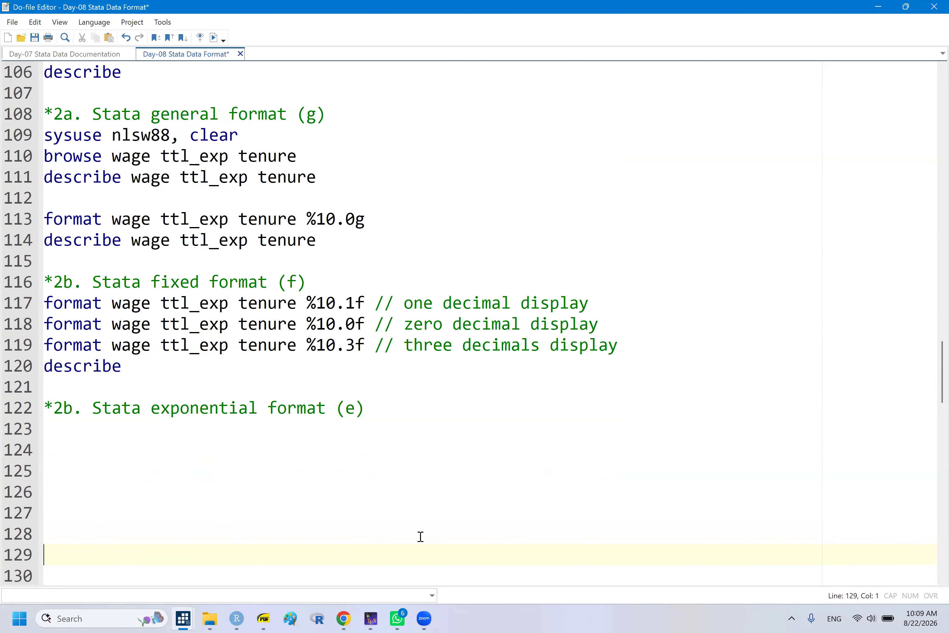
- Review the exponential format examples in the Stata Data Format slides PDF and return to the do-file
click(263, 618)
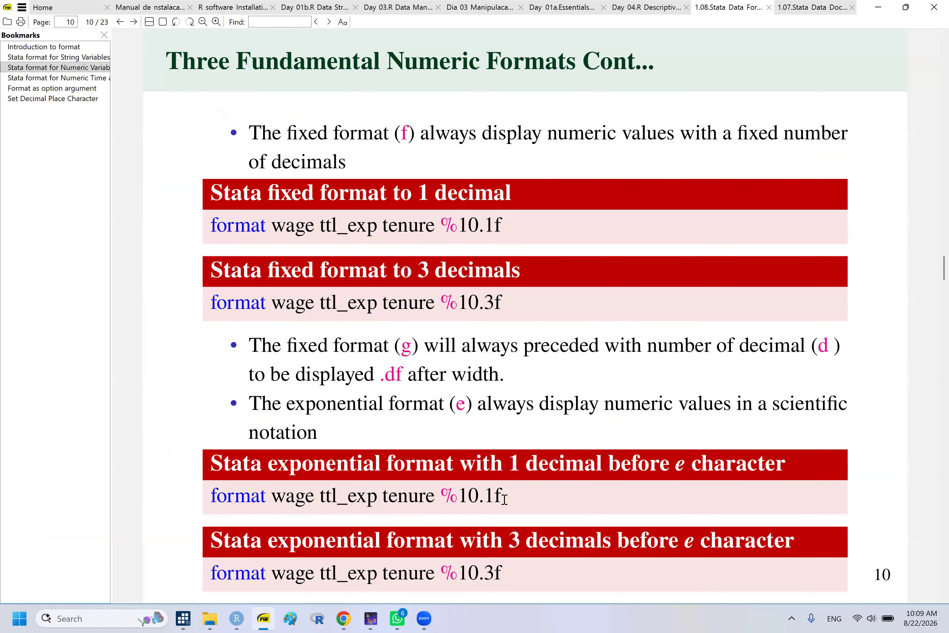
scroll(516, 540, down, 3)
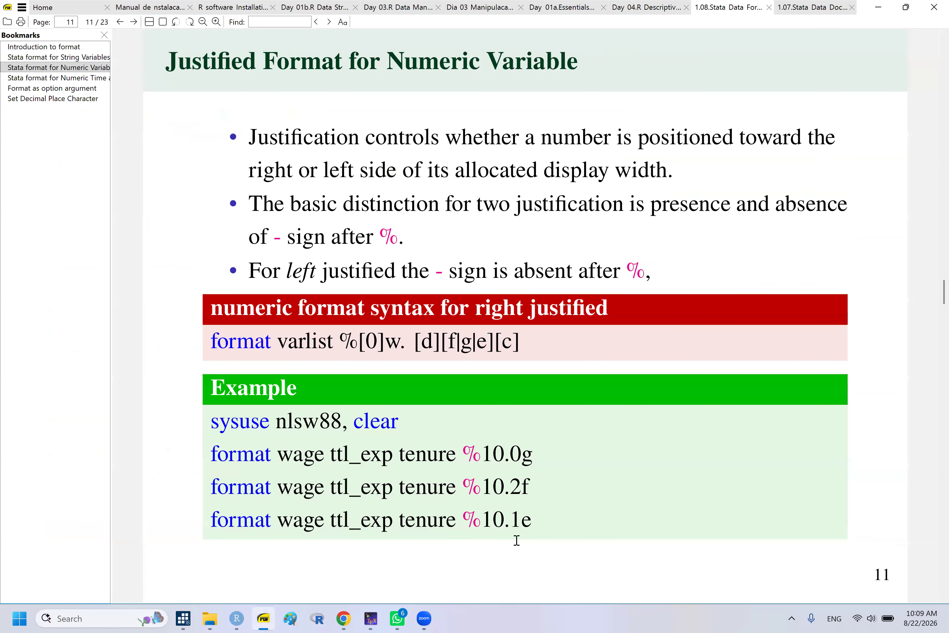
scroll(517, 540, up, 3)
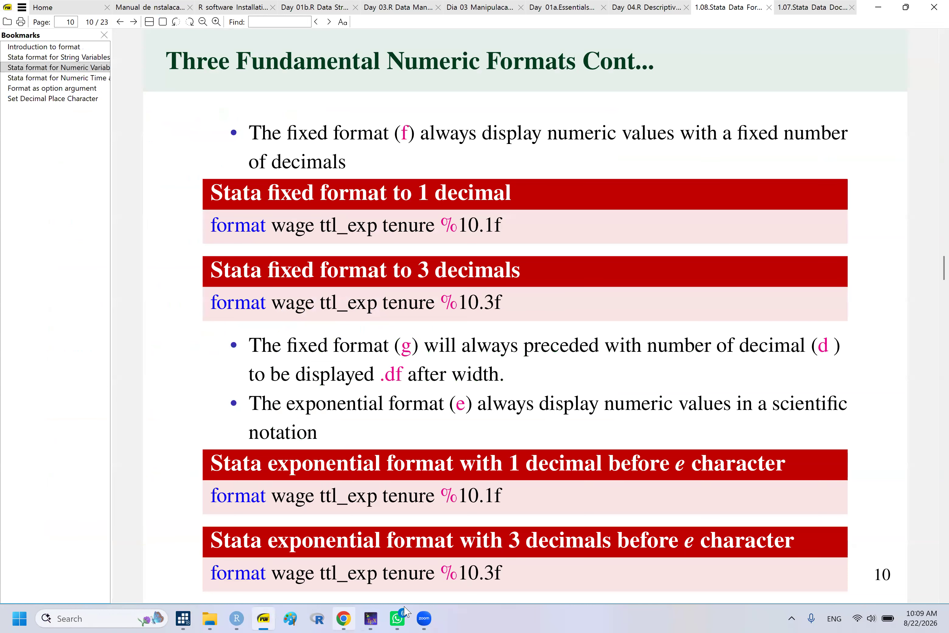
click(213, 536)
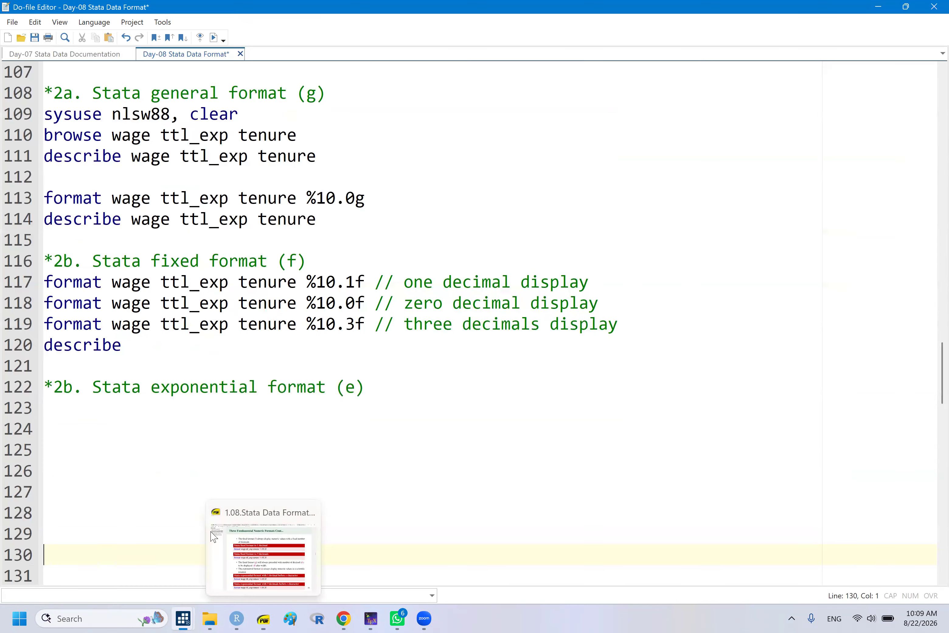
click(94, 405)
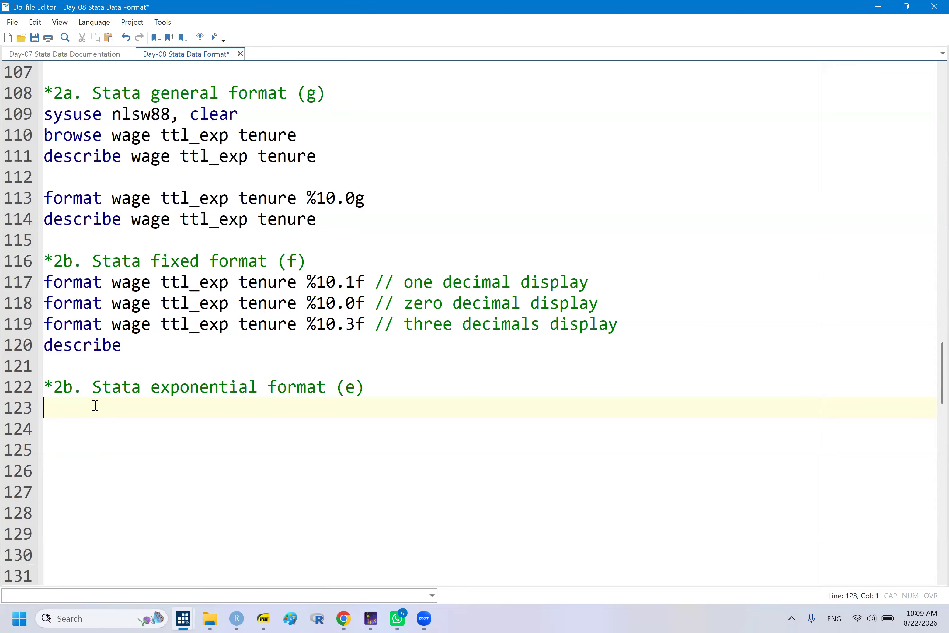
text(sy)
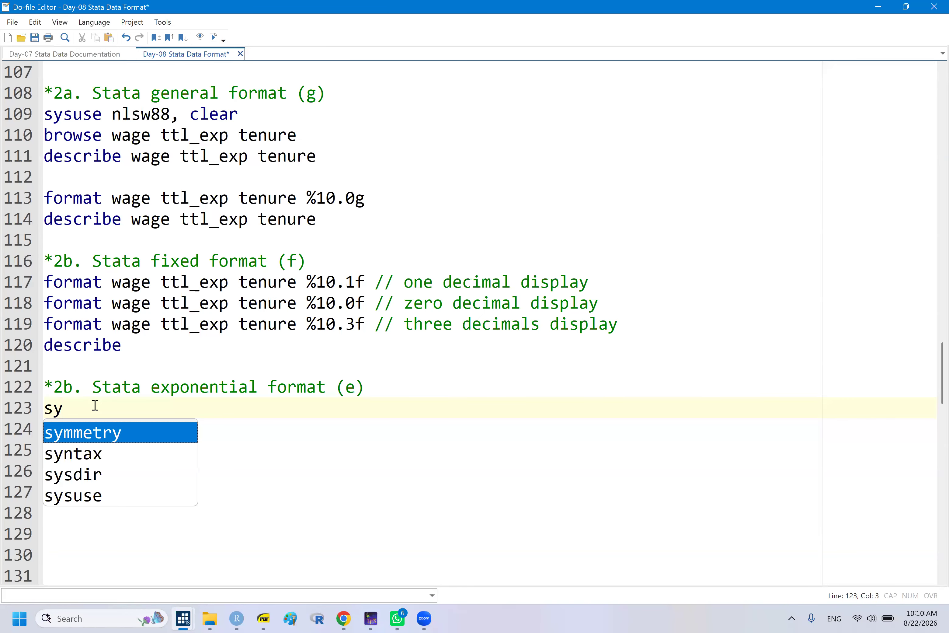
key(BackSpace)
key(BackSpace)
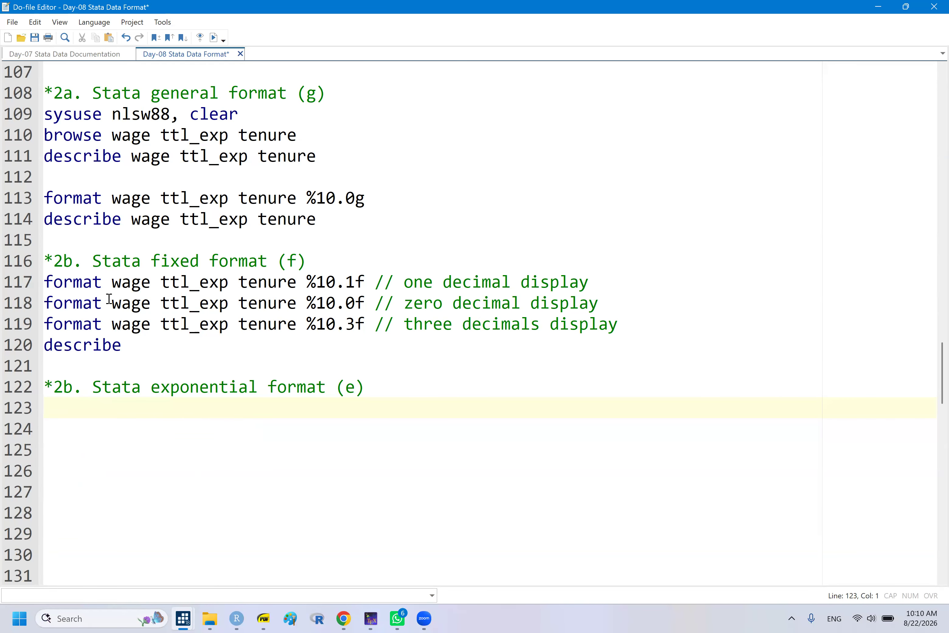
- Copy the "format wage ttl_exp tenure %10.1f" command to line 123 and change its format to %10.1e
click(54, 281)
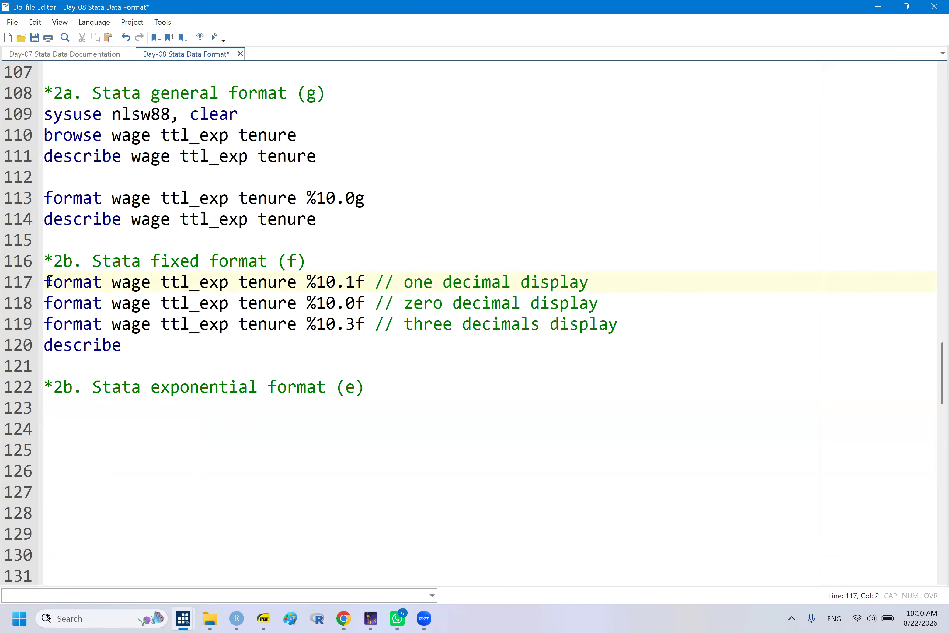
drag(44, 282, 367, 282)
key(ctrl+c)
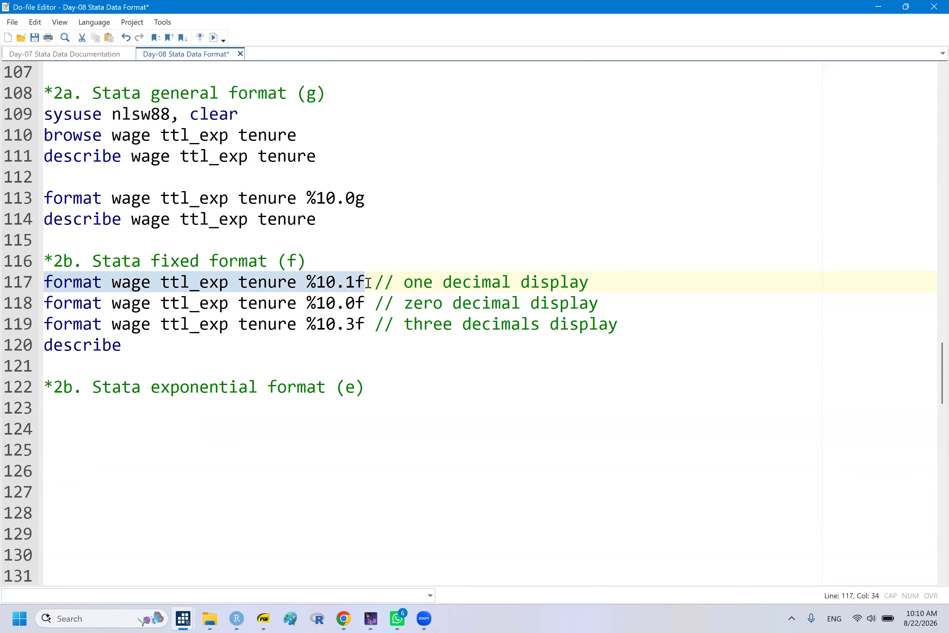
click(110, 408)
key(ctrl+v)
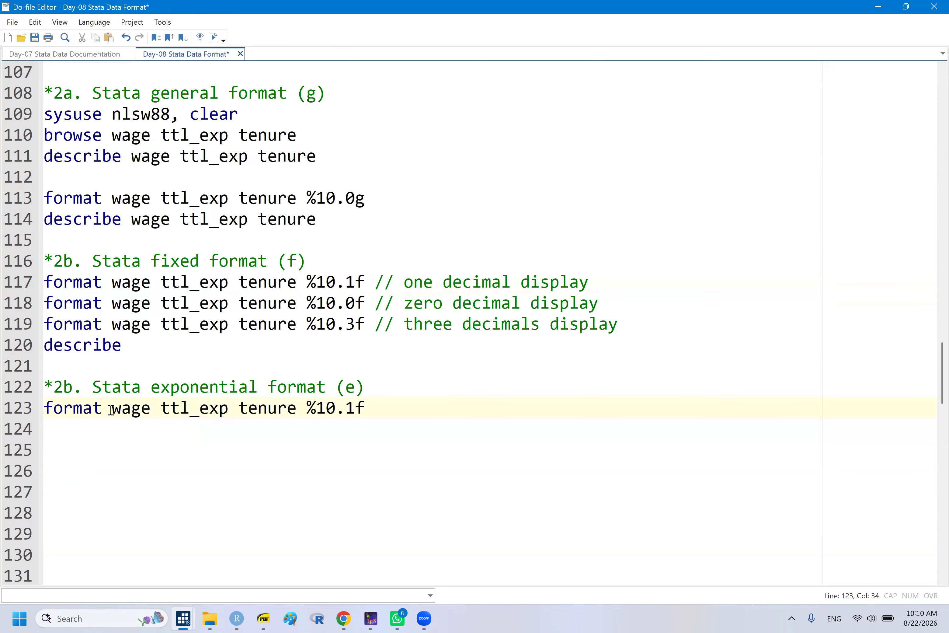
key(BackSpace)
text(e)
- Run the %10.1e format command on line 123 and view the reformatted variables in the Data Editor
double_click(58, 408)
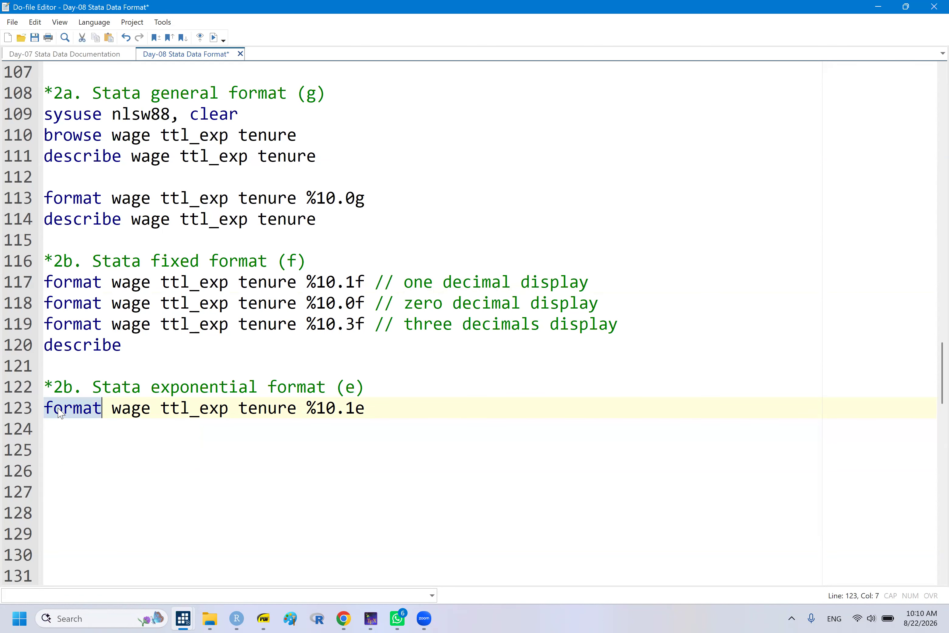
key(shift+End)
mouse_move(176, 613)
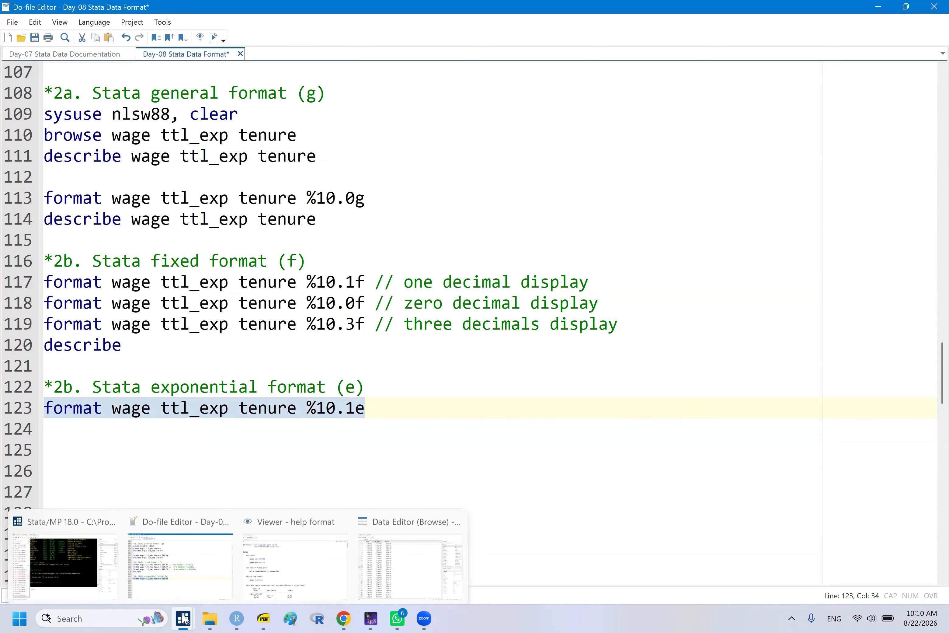
click(413, 545)
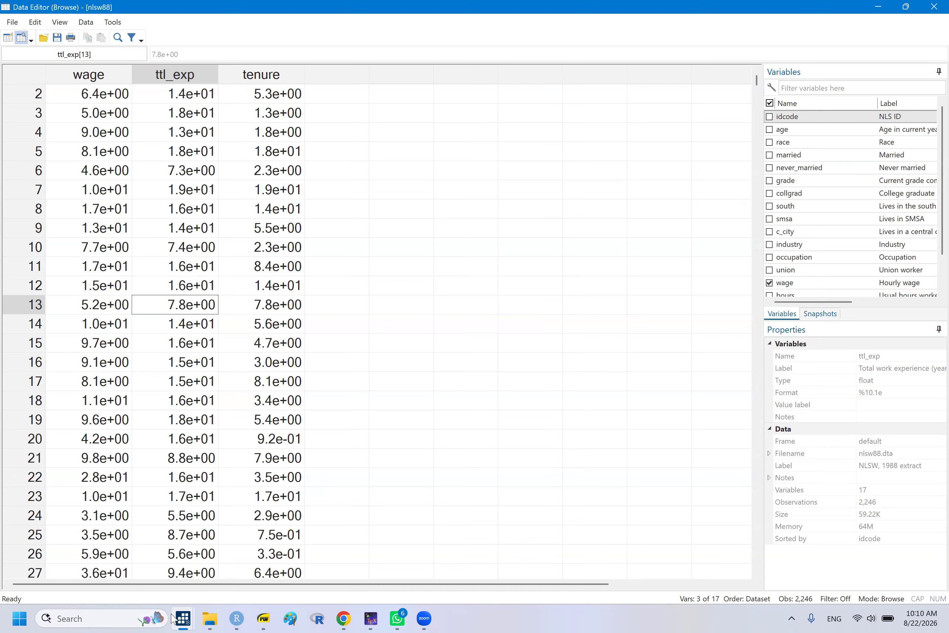
- Compare the %10.1e command in the do-file with the values in the Data Editor, ending in the do-file
mouse_move(184, 617)
click(169, 560)
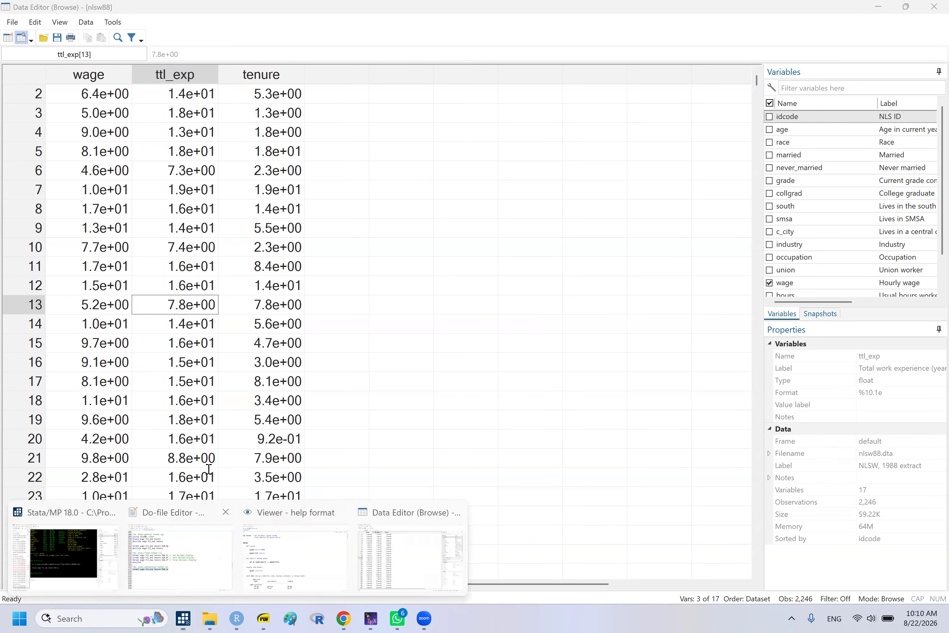
click(350, 410)
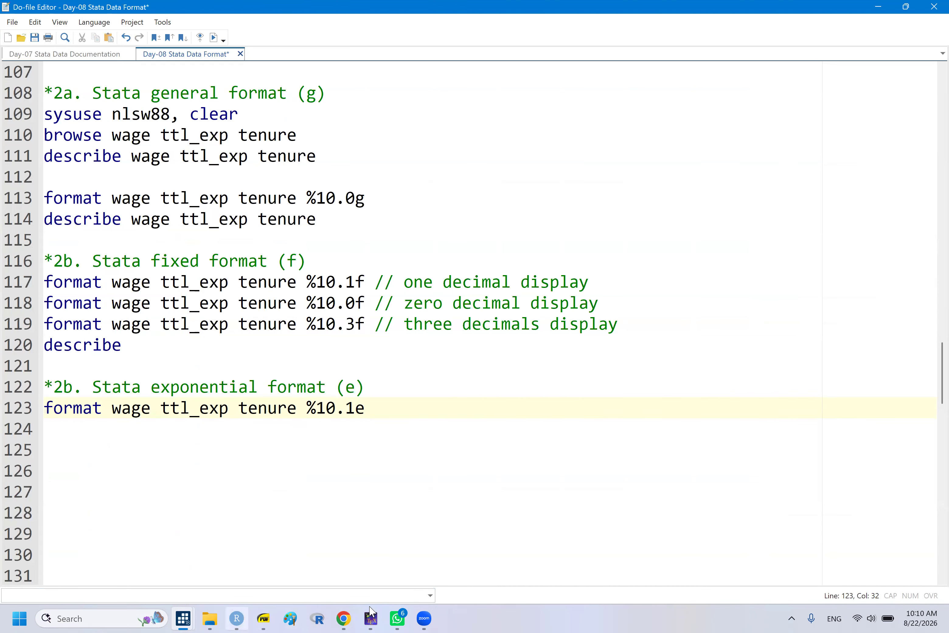
mouse_move(185, 618)
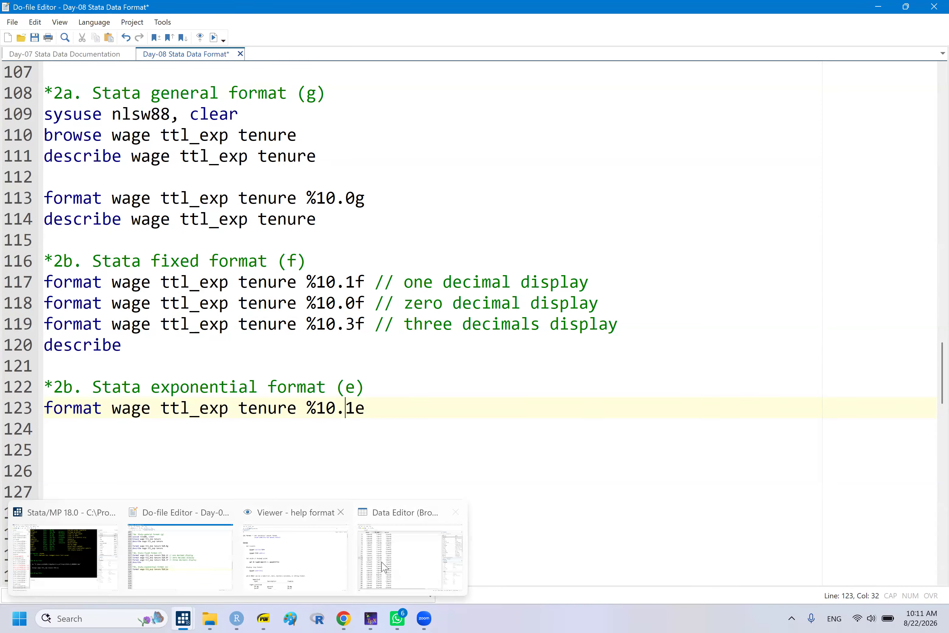
click(413, 539)
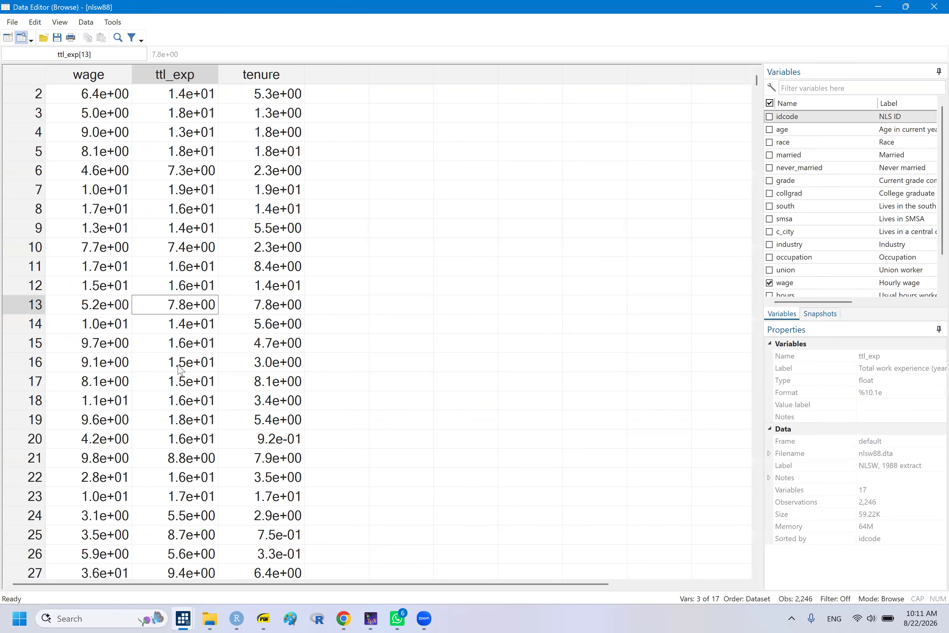
mouse_move(186, 619)
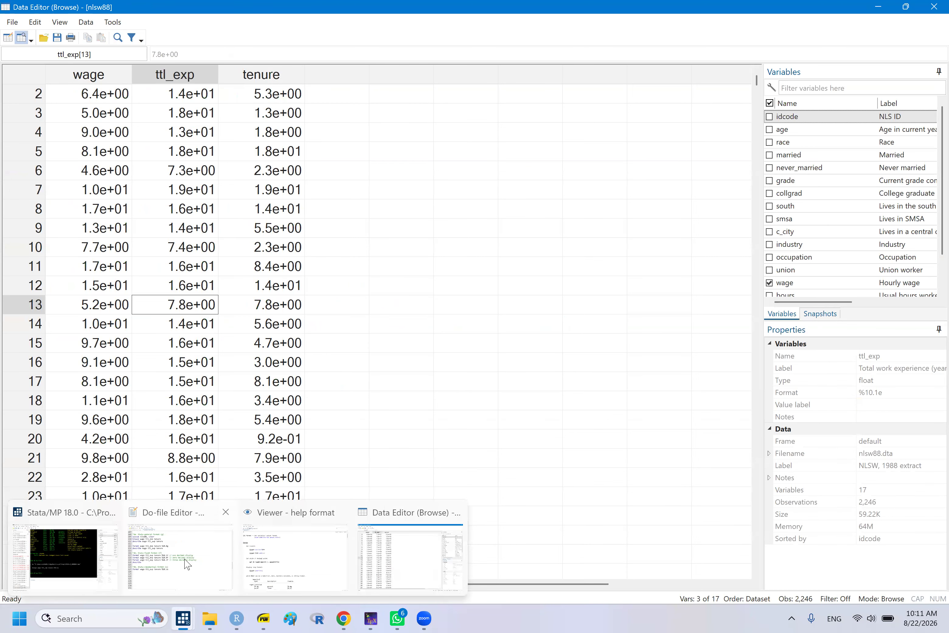
click(185, 560)
- Duplicate the %10.1e format command onto line 124 and change the copy's format to %10.3e
drag(47, 407, 380, 398)
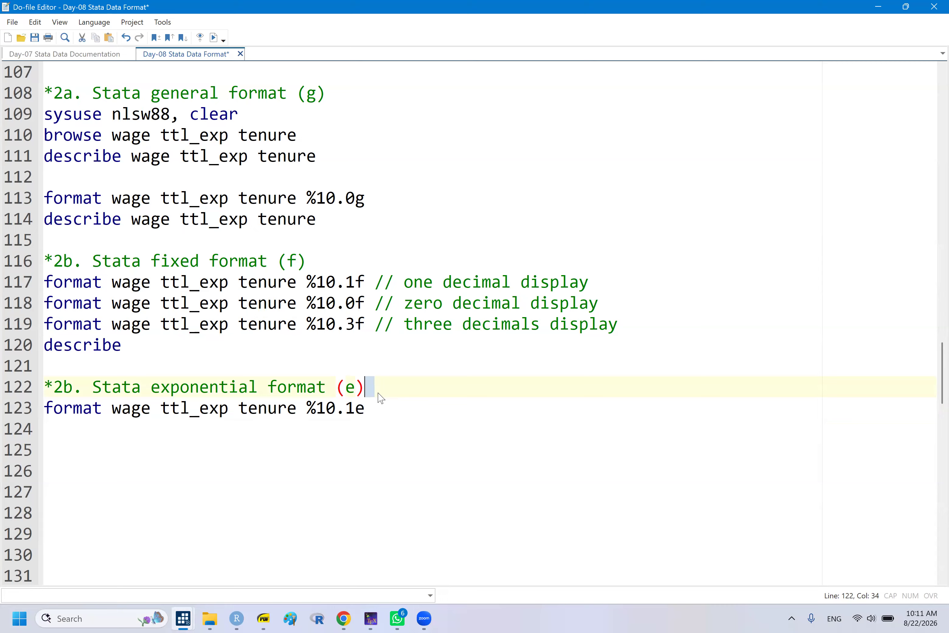
key(Down)
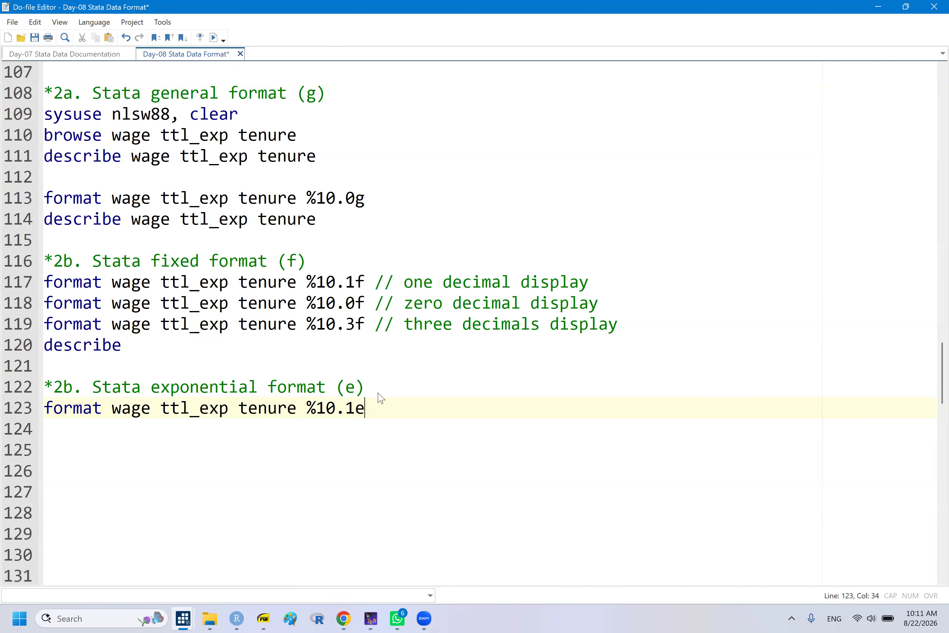
key(Down)
drag(47, 409, 368, 407)
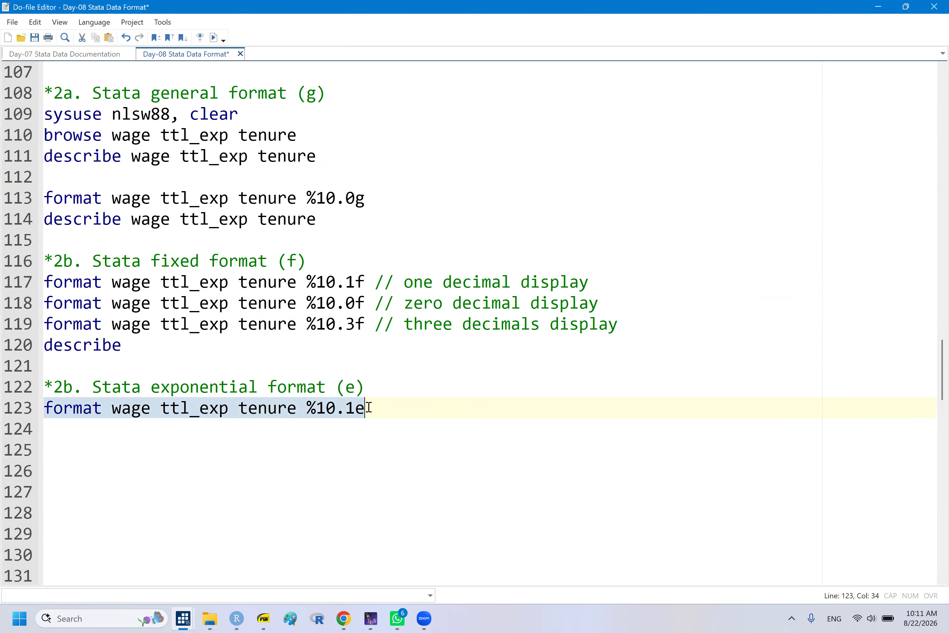
key(ctrl+c)
key(Down)
key(ctrl+v)
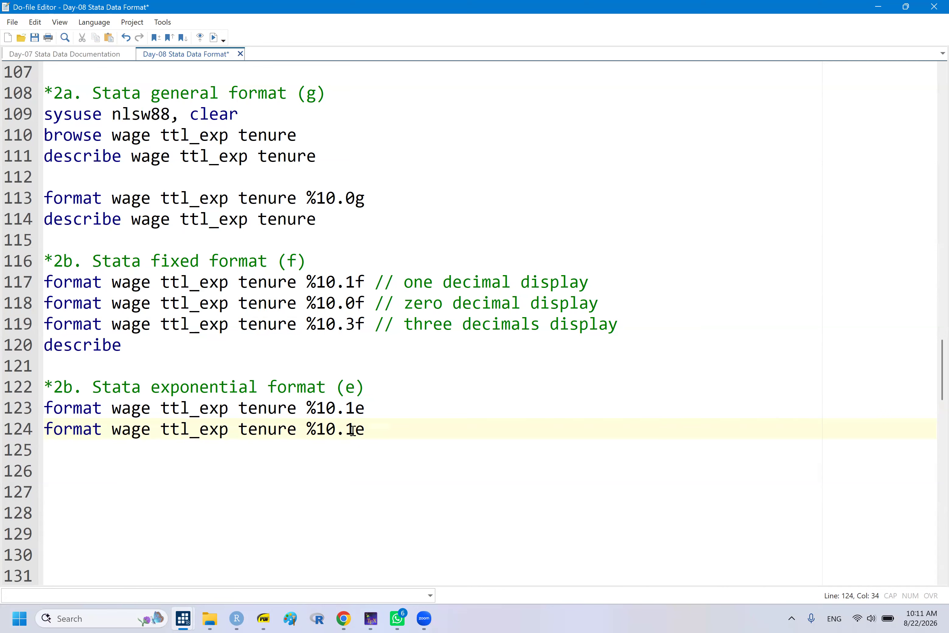
key(BackSpace)
text(3)
- Run the %10.3e format command on line 124 and check the values in the Data Editor, ending on the numeric formats slide
double_click(82, 429)
key(shift+End)
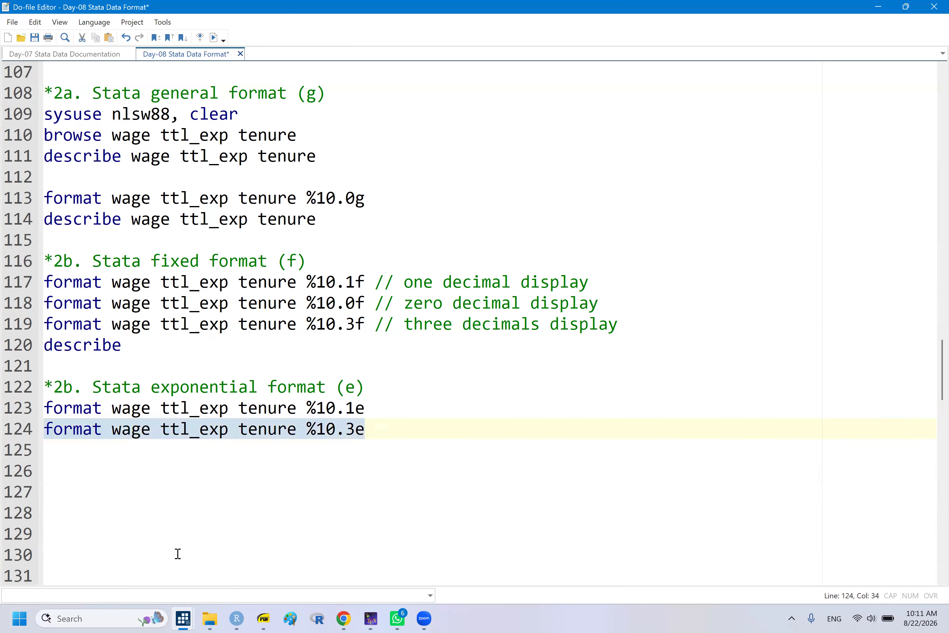
mouse_move(183, 619)
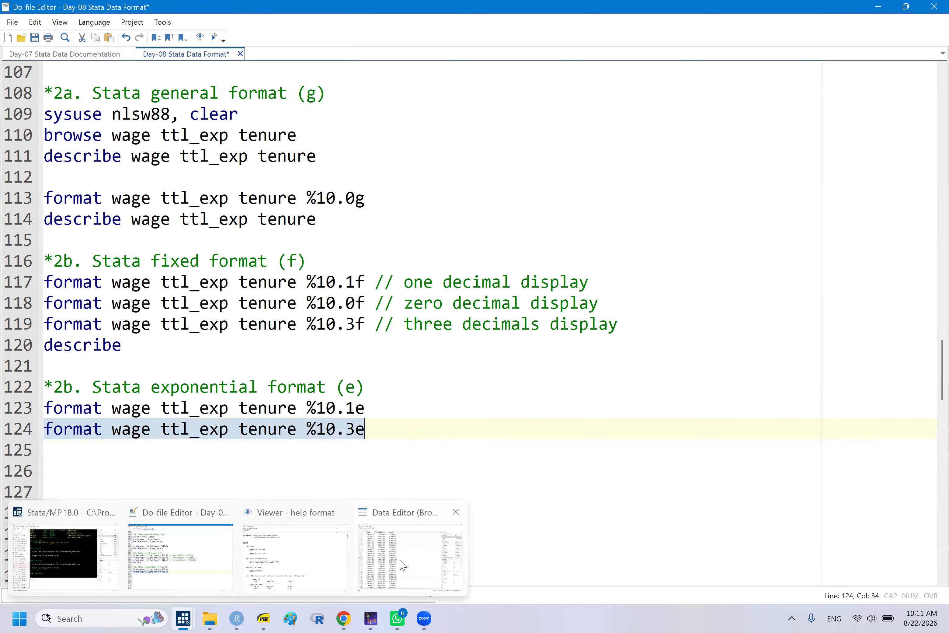
click(408, 559)
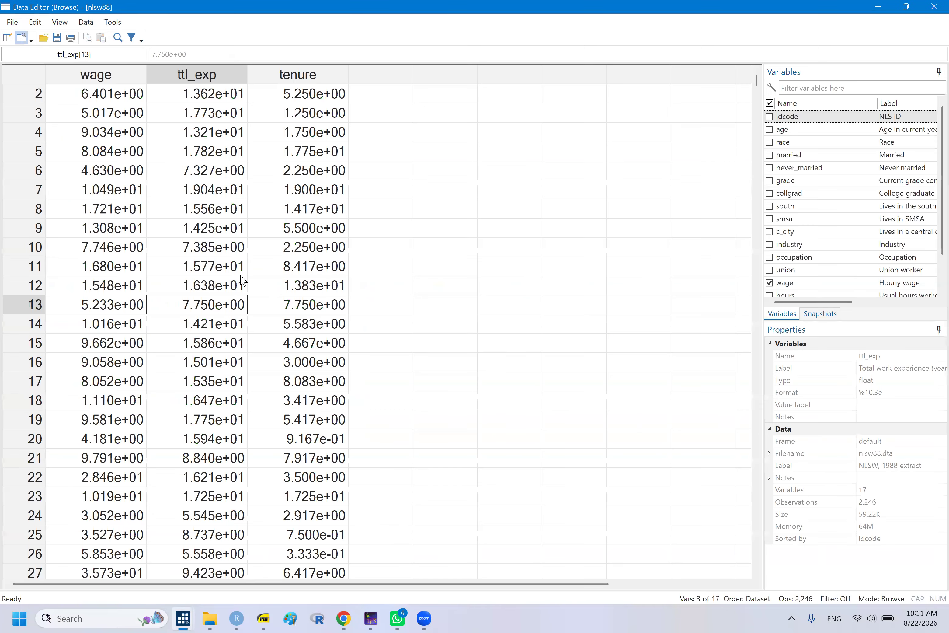
click(217, 252)
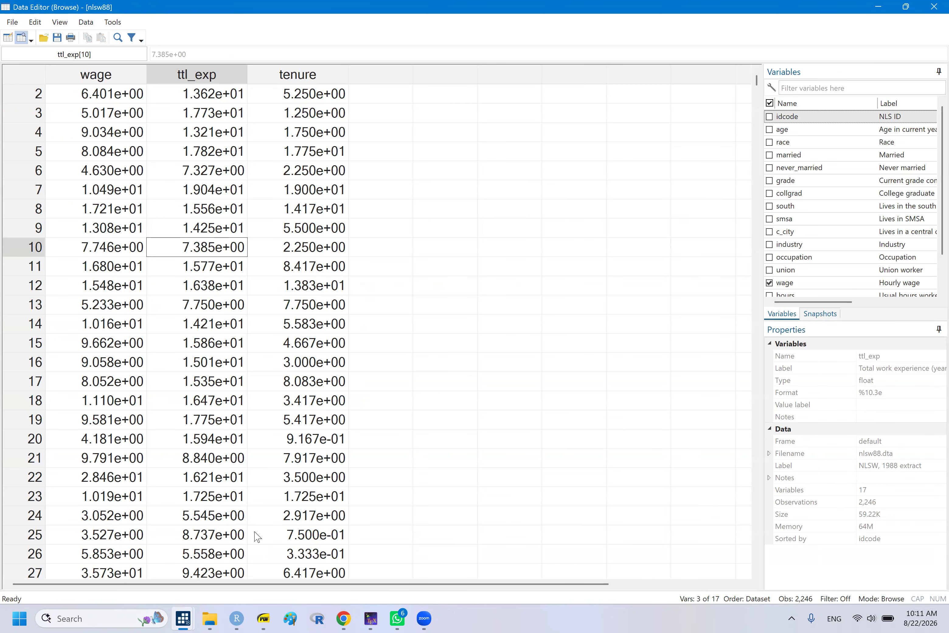
click(263, 618)
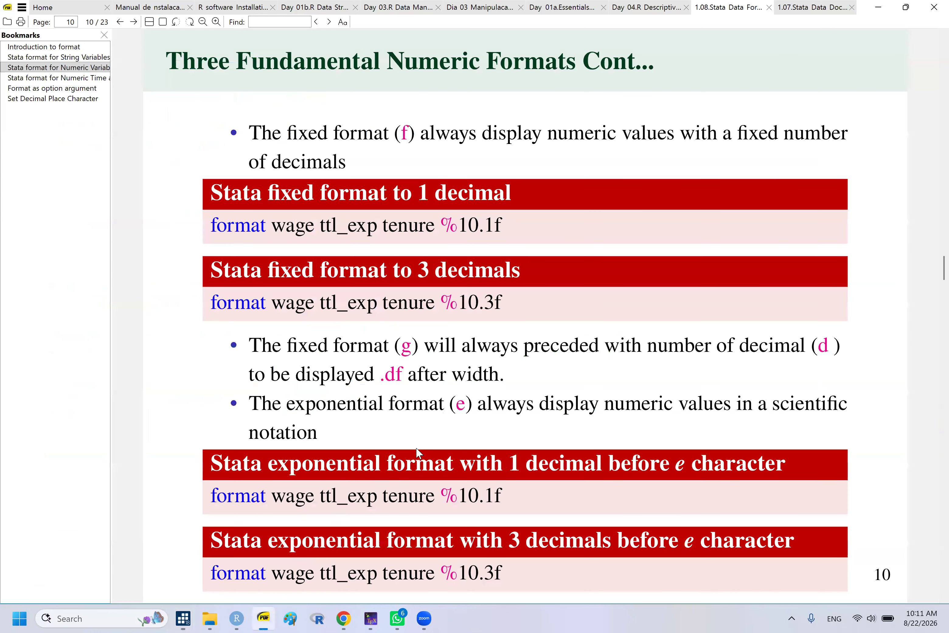
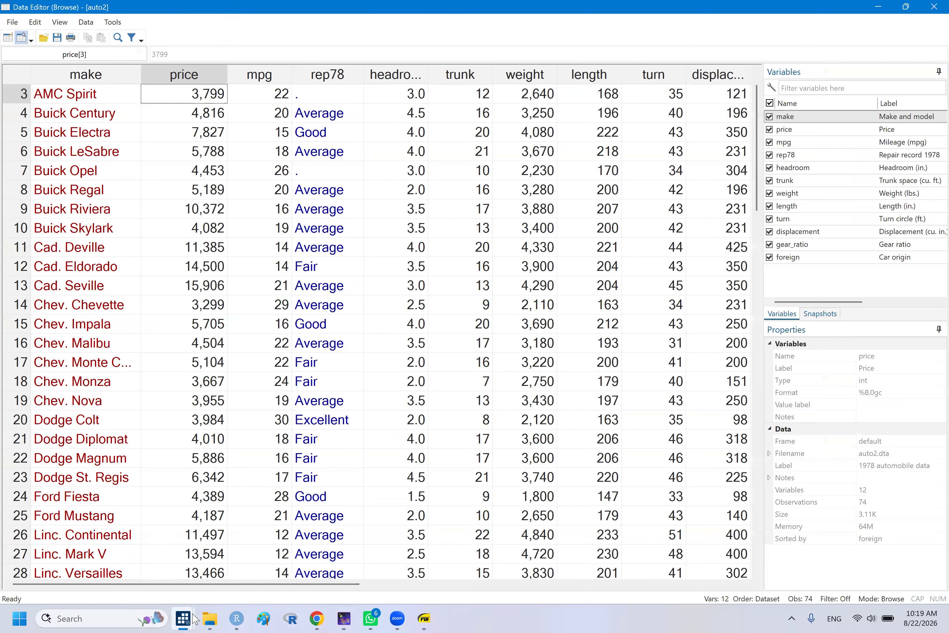
- In the do-file, change the price format on line 143 to %6.0gc
click(162, 550)
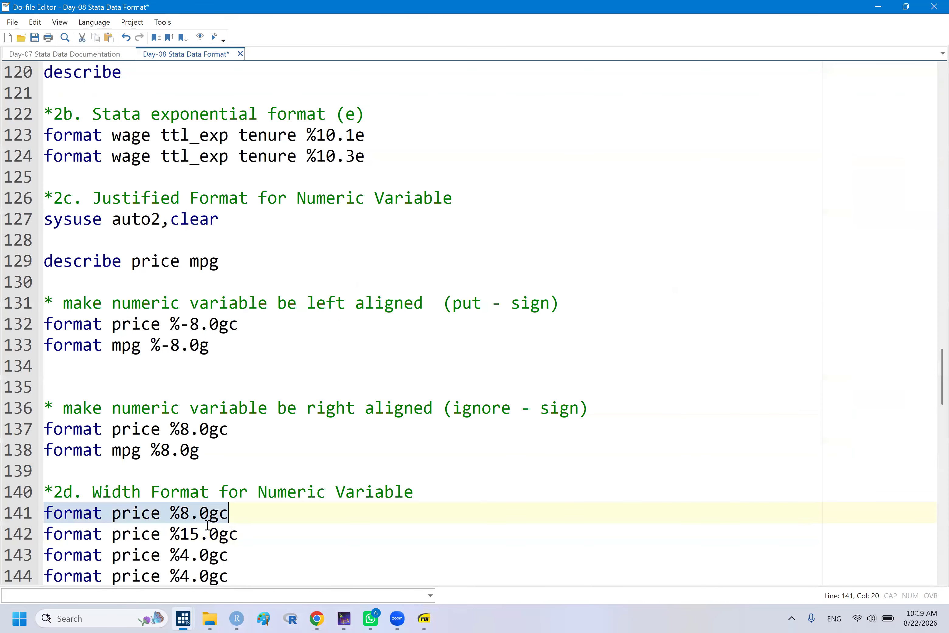
click(190, 555)
key(BackSpace)
text(6)
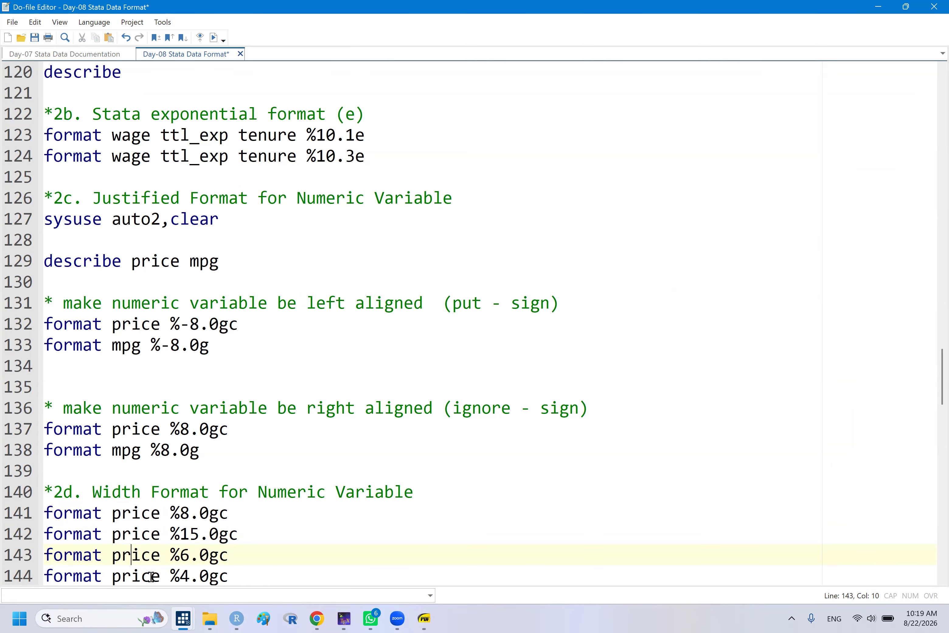
- Compare the characters counted in the Width Format for Numeric Variable slide with the price values in the Data Editor
click(434, 618)
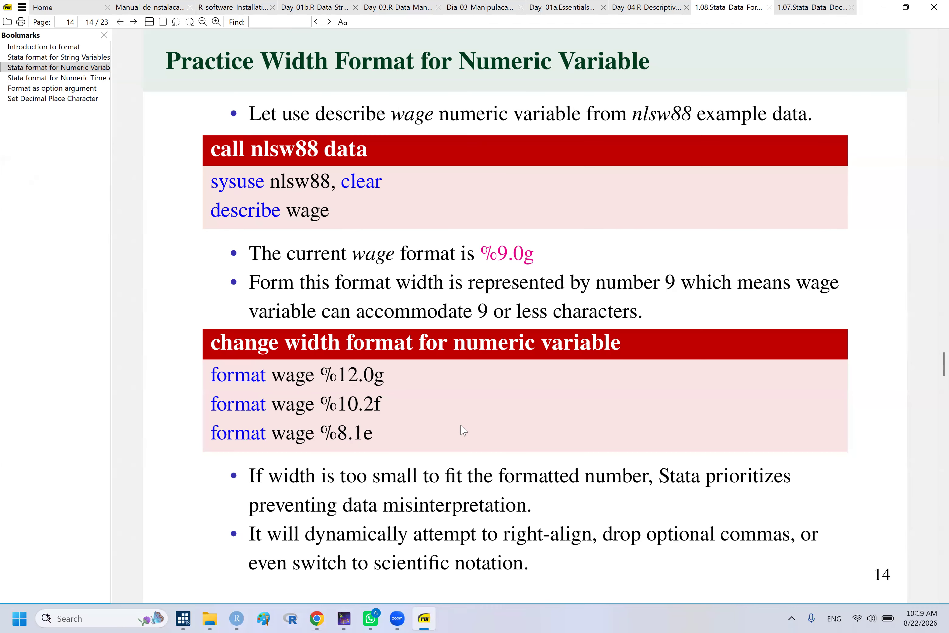
scroll(463, 430, up, 1)
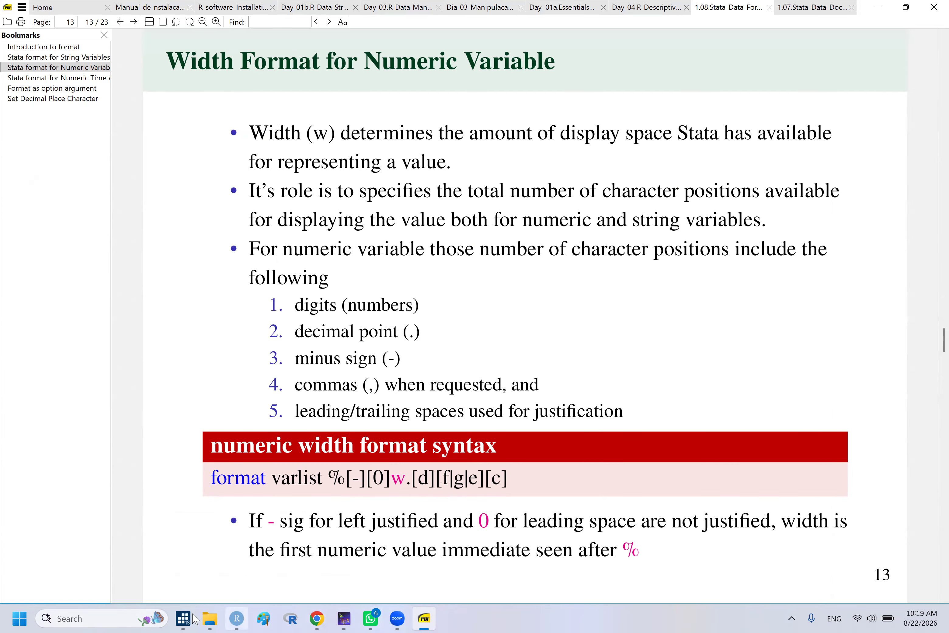
mouse_move(290, 619)
click(383, 535)
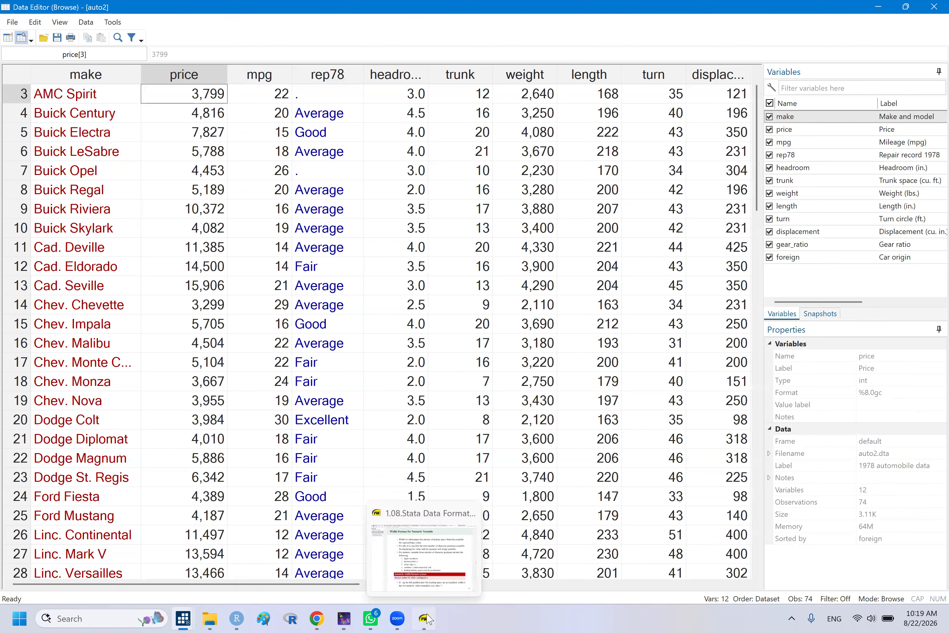
click(378, 543)
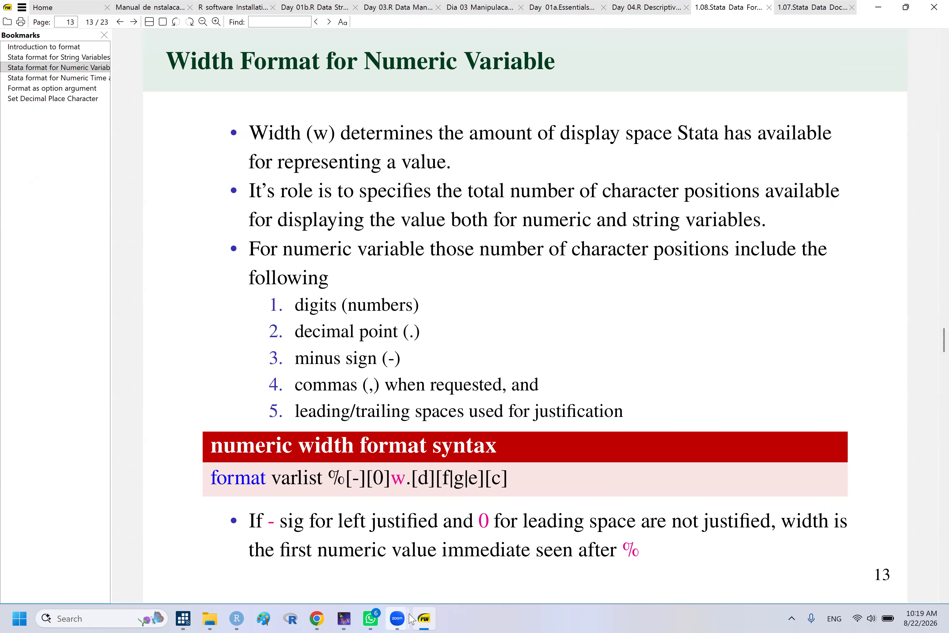
click(425, 618)
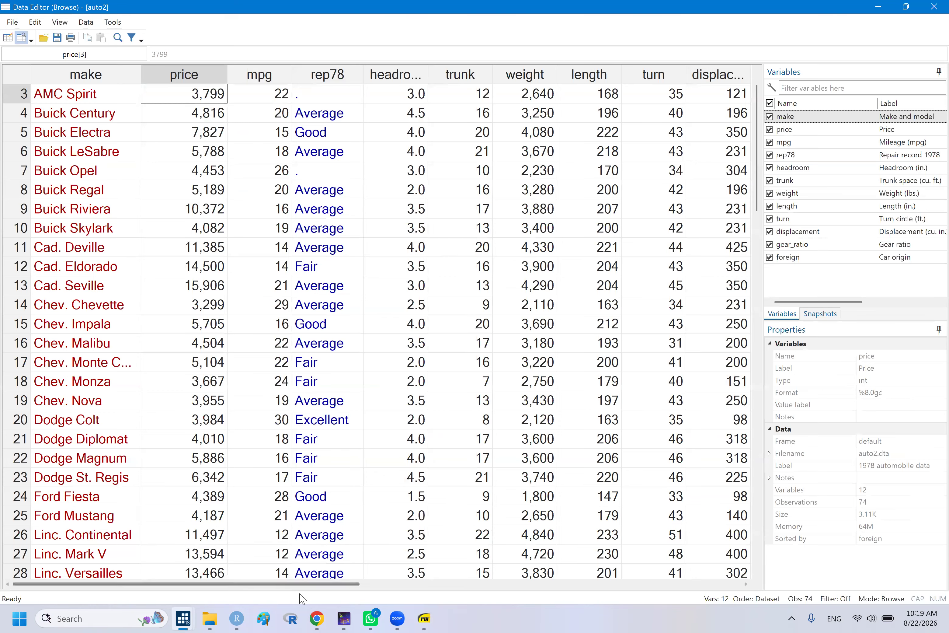
click(423, 619)
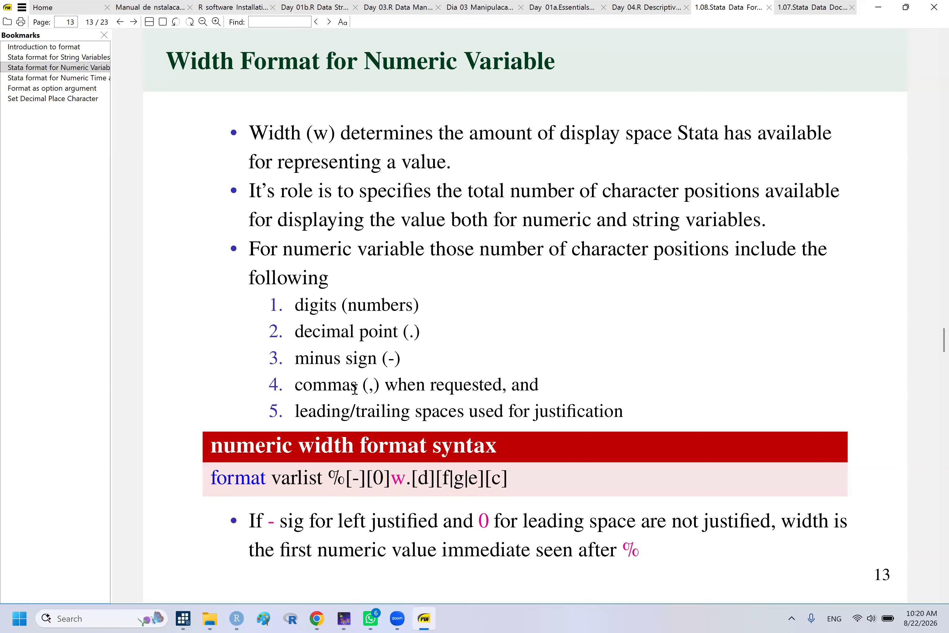
click(425, 619)
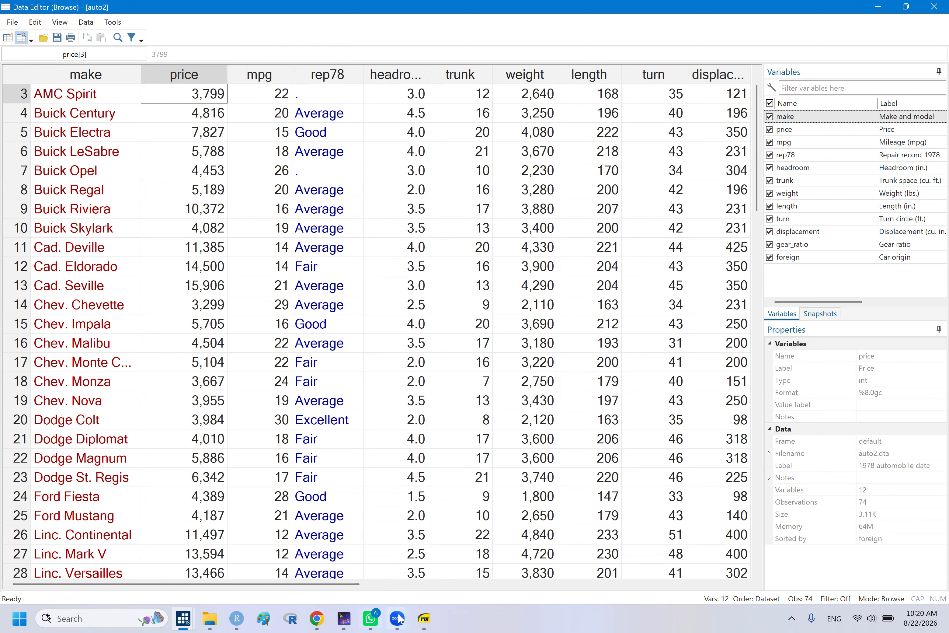
click(425, 618)
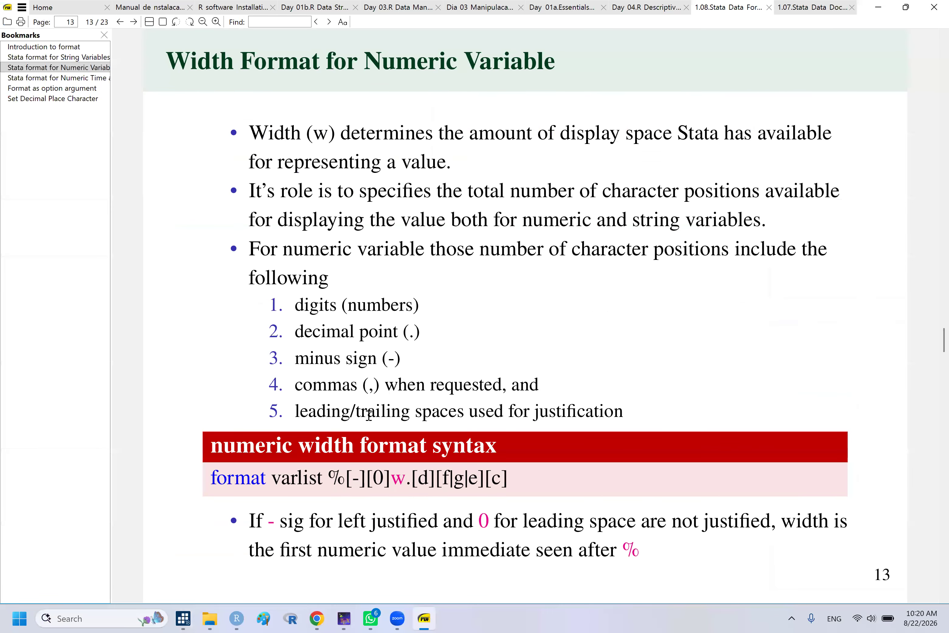
click(425, 618)
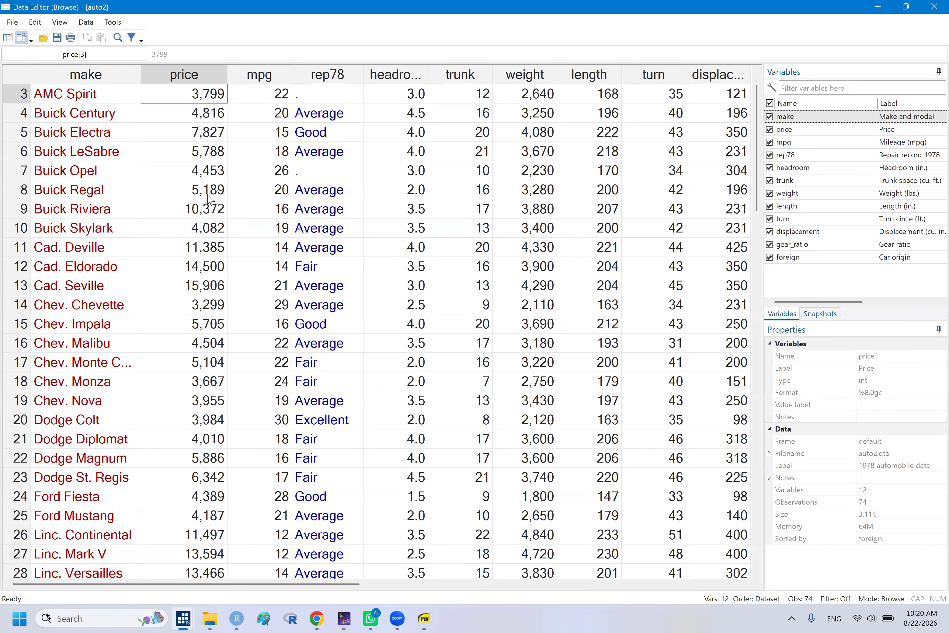
click(432, 619)
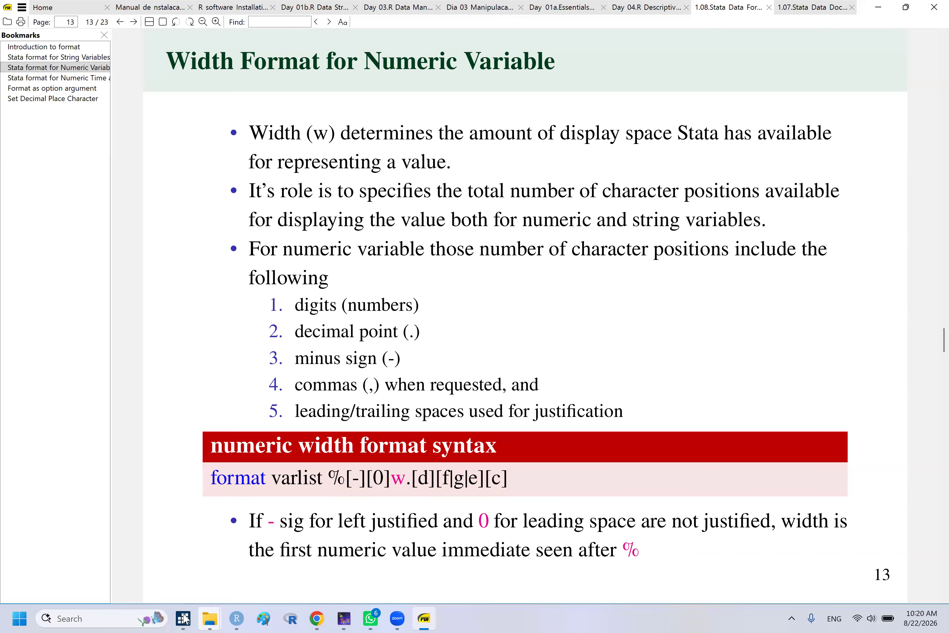
- Run "format price %6.0gc" on line 143, consult the slides on width, and examine the price column in the Data Editor
mouse_move(185, 618)
click(170, 534)
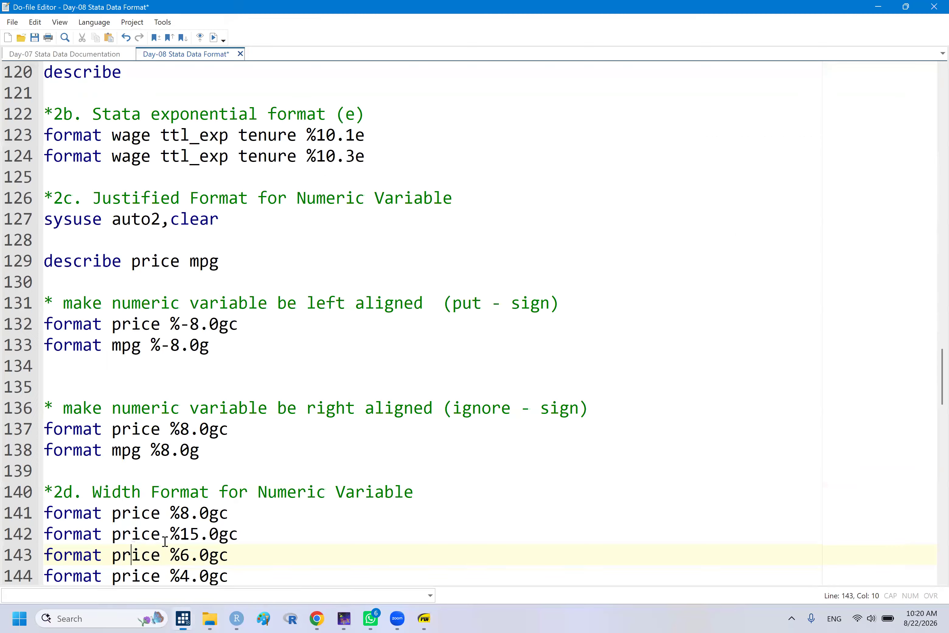
double_click(87, 562)
key(shift+End)
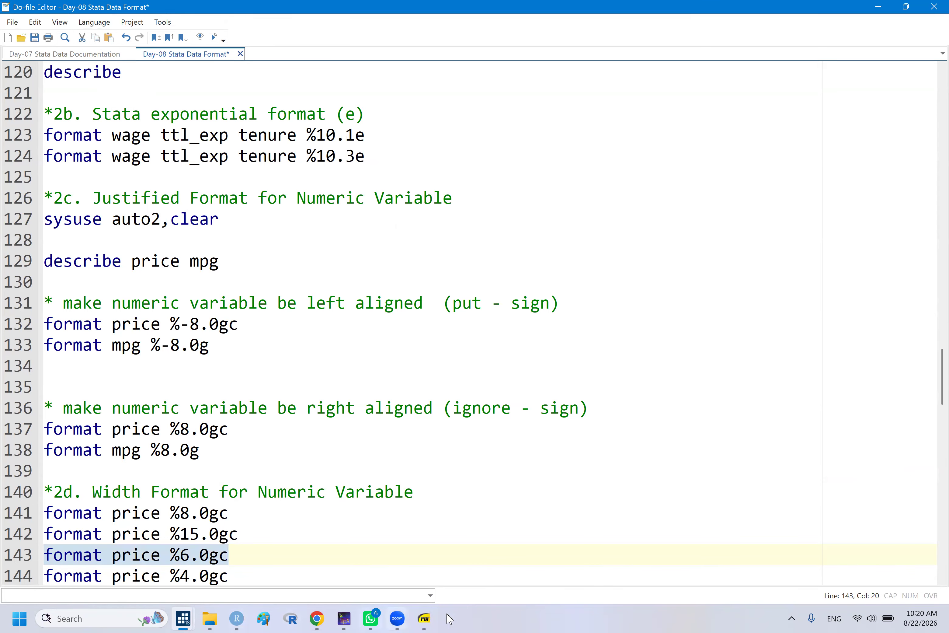
click(424, 618)
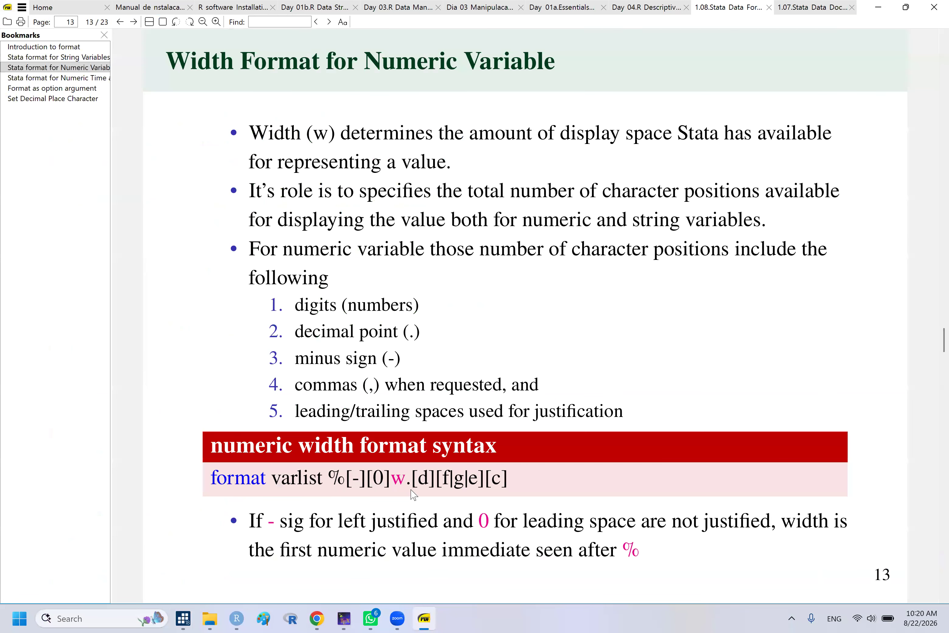
scroll(439, 483, down, 2)
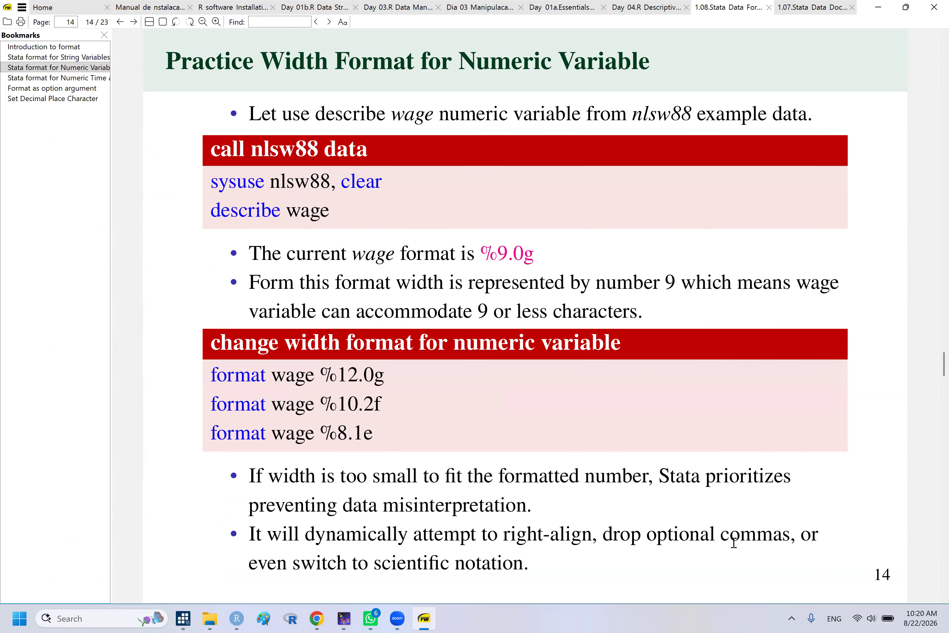
click(426, 612)
mouse_move(183, 619)
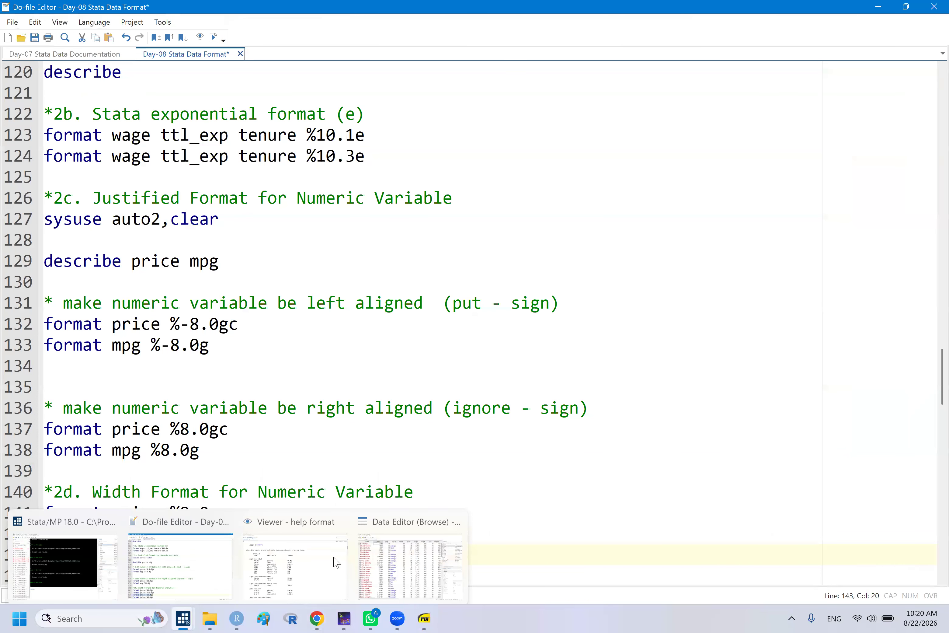
click(373, 521)
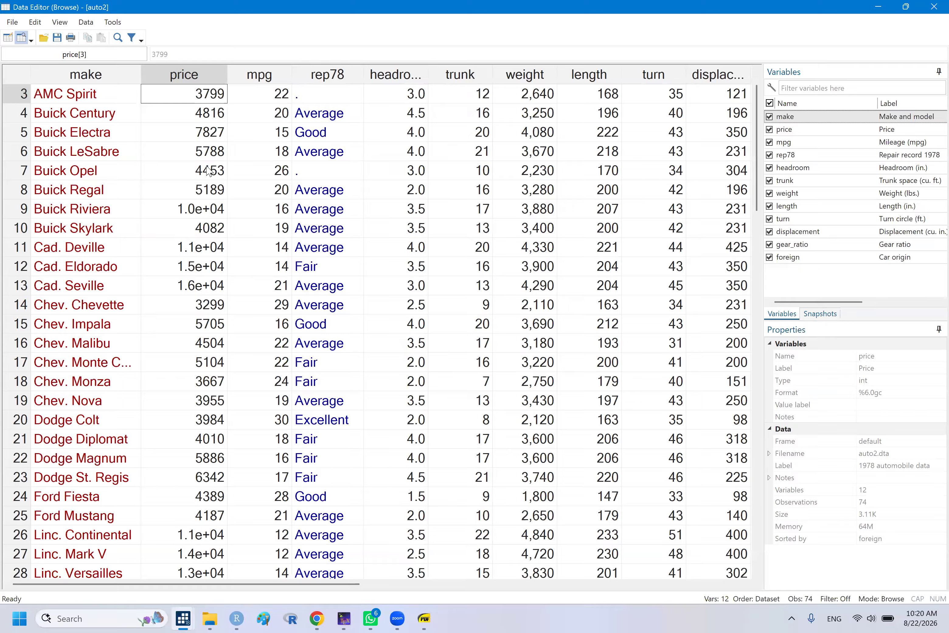
- Add the command "describe price" on line 145 of the do-file, below the width format commands
mouse_move(184, 619)
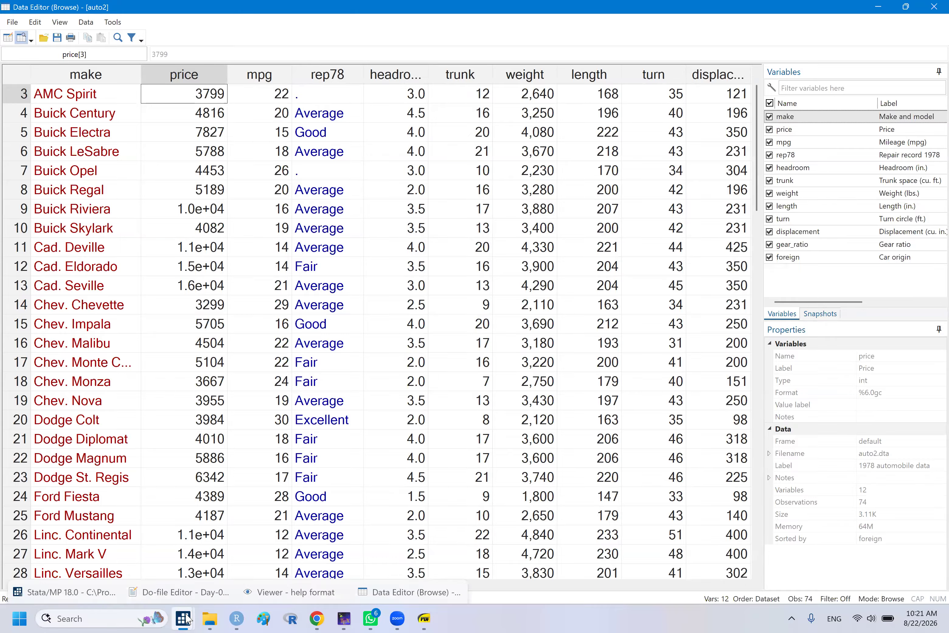
click(175, 562)
click(242, 555)
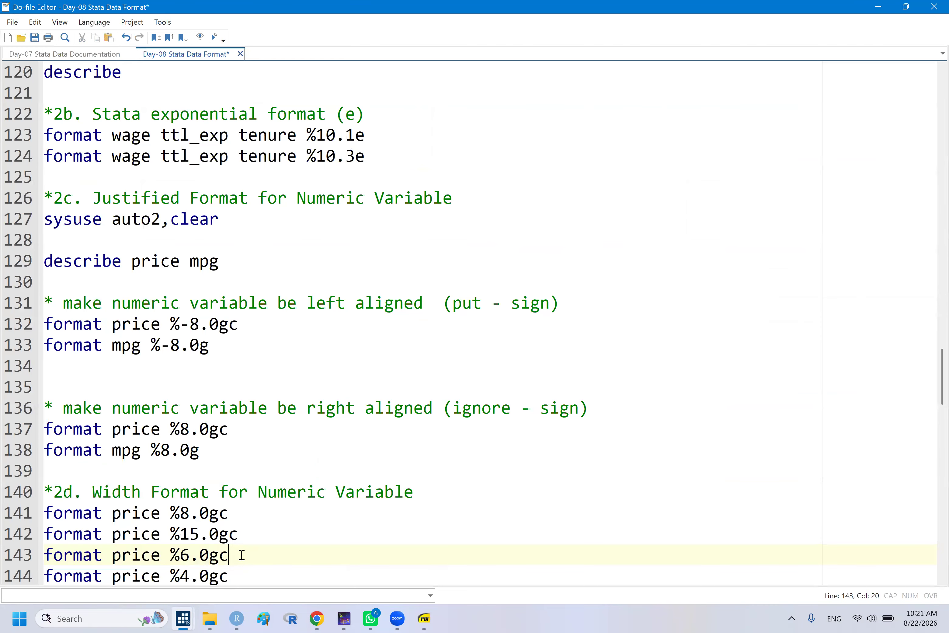
key(Down)
key(Down)
key(Down)
key(Down)
key(Down)
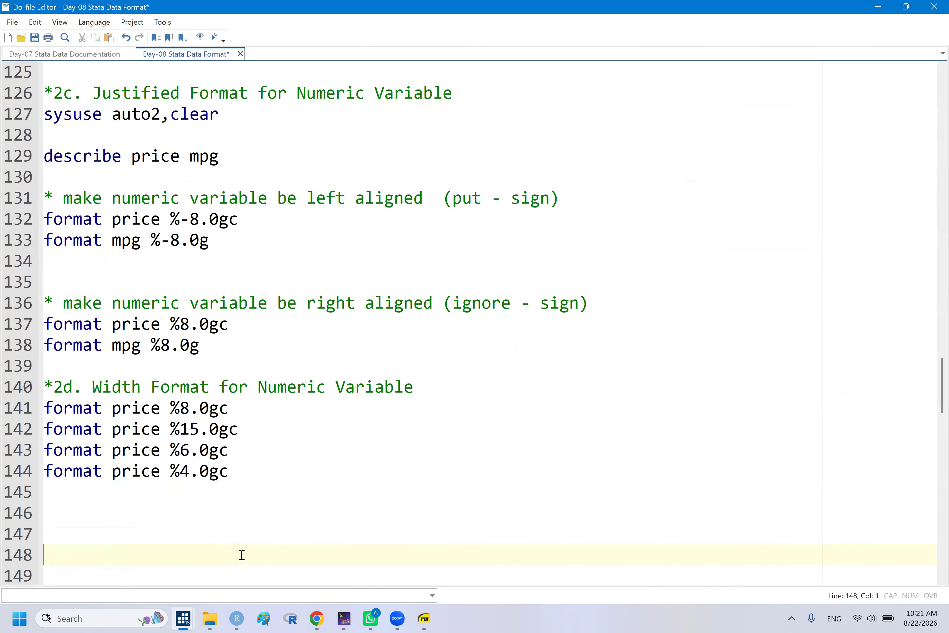
text(describe)
key(Return)
double_click(85, 494)
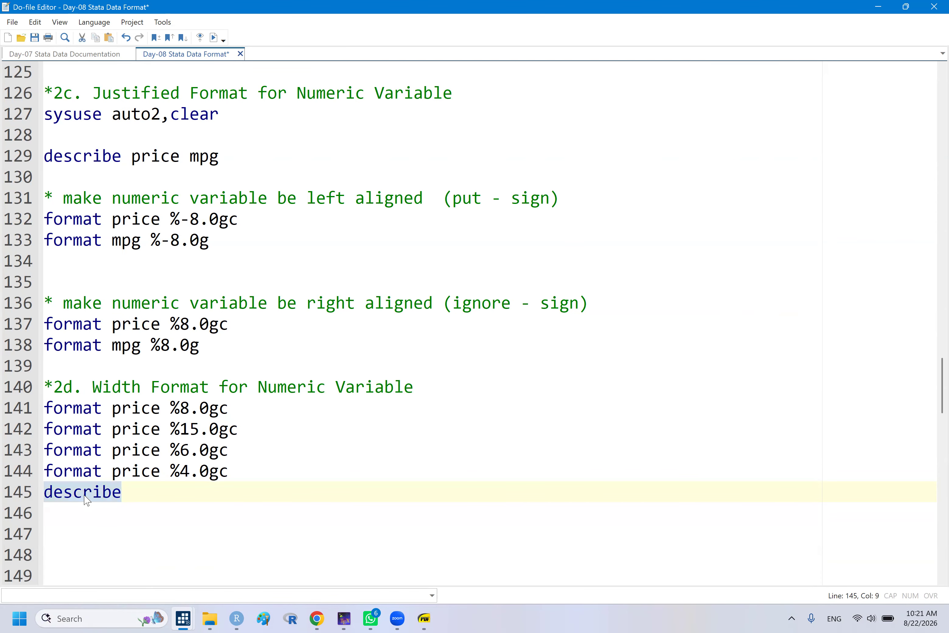
click(138, 483)
text(pri)
key(Return)
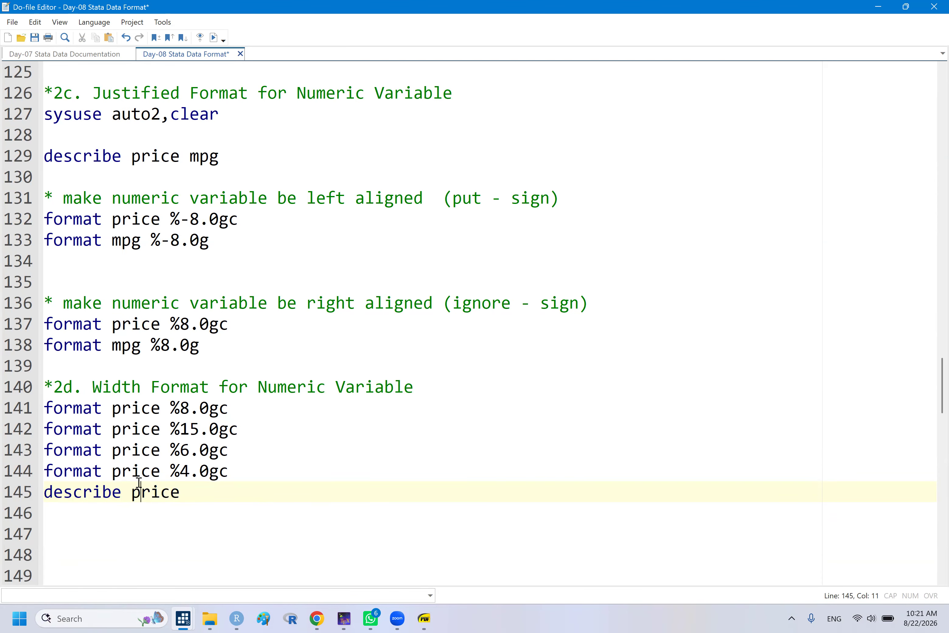
- Run "describe price" on line 145 and view its output in the main Stata window
double_click(100, 492)
key(shift+End)
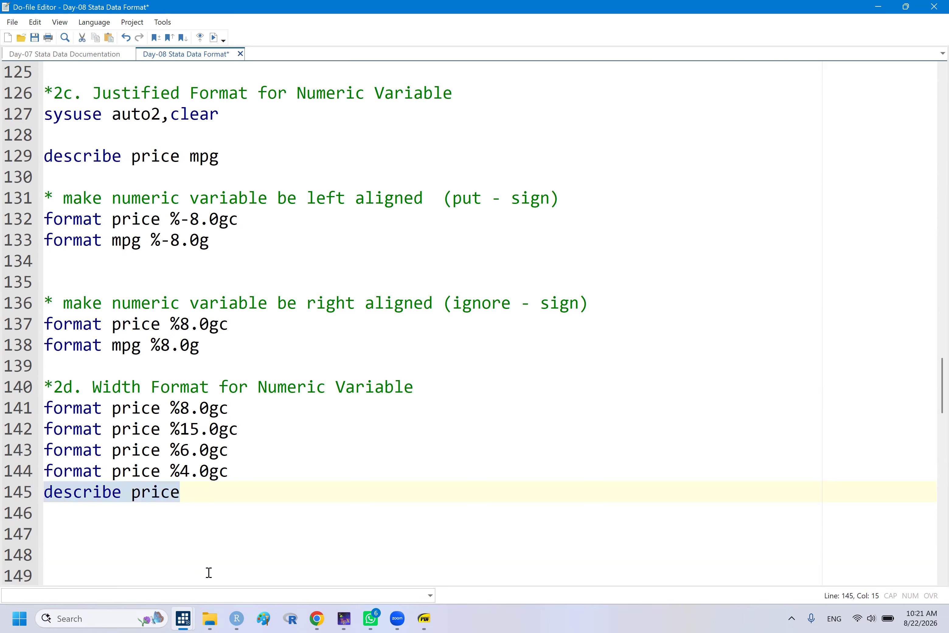
mouse_move(183, 619)
click(95, 576)
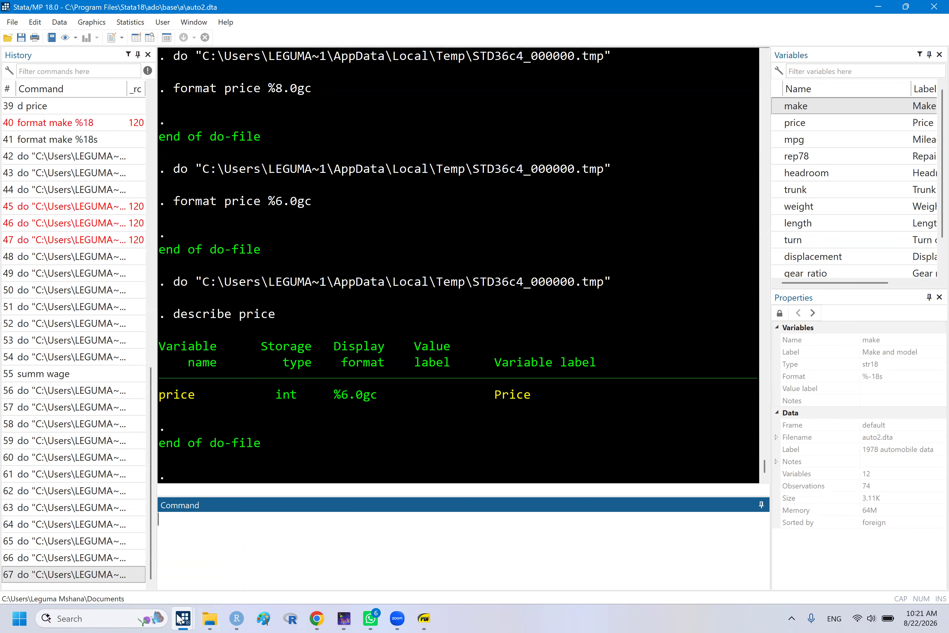
- Compare the price column in the Data Editor with the do-file's width commands, ending on the Practice Width Format slide
mouse_move(182, 619)
click(412, 570)
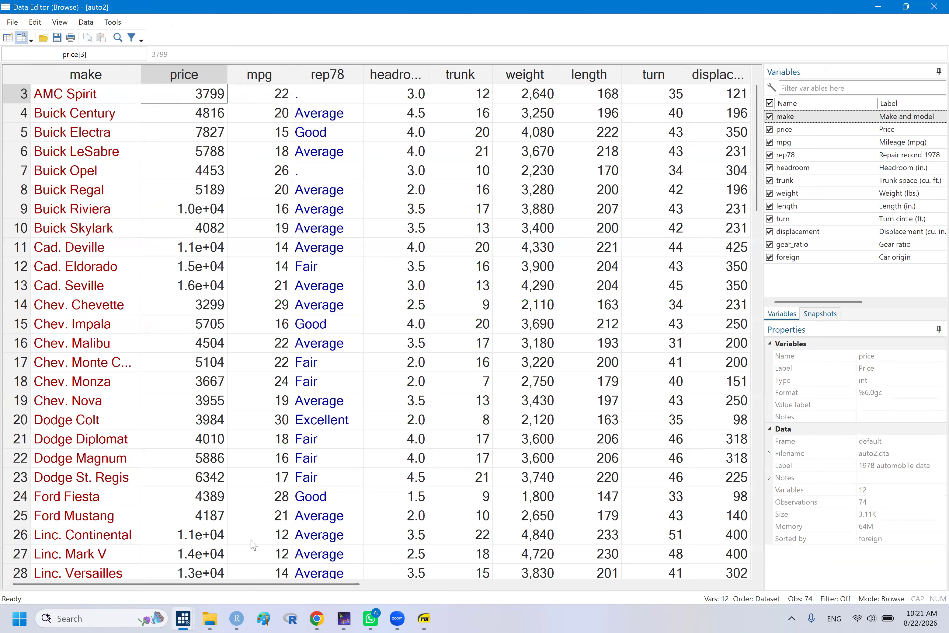
mouse_move(192, 614)
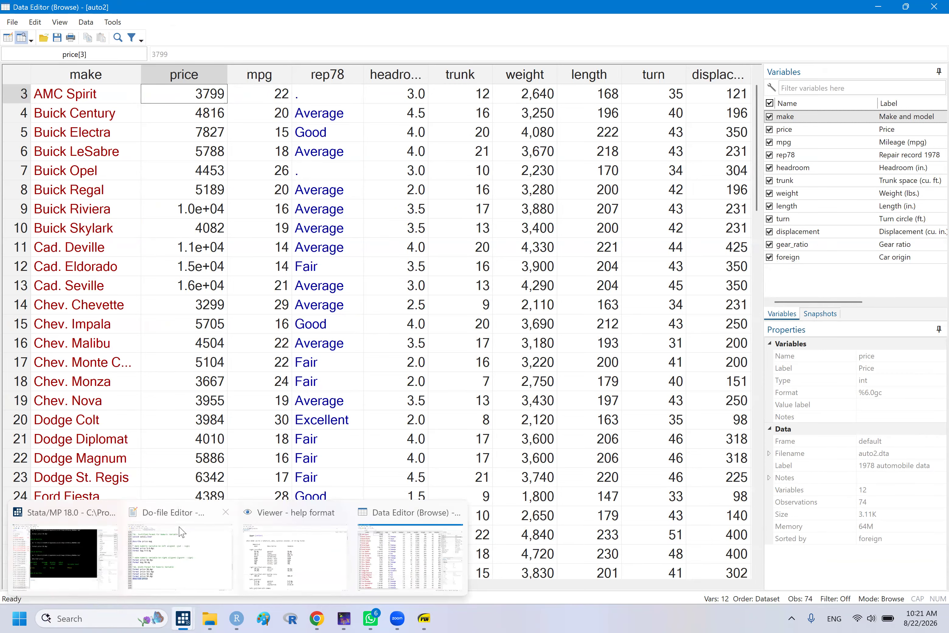
click(180, 531)
click(127, 499)
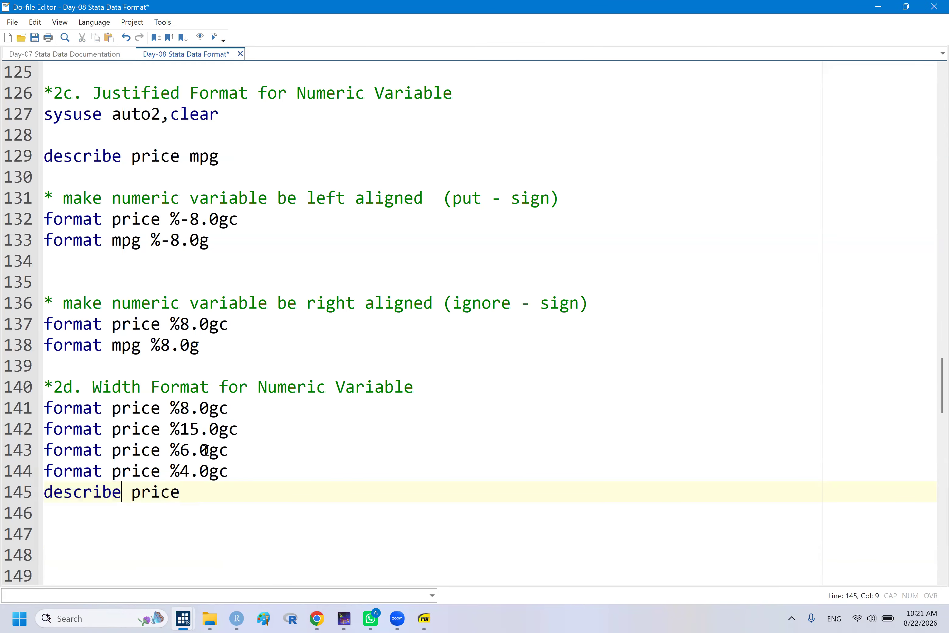
click(423, 618)
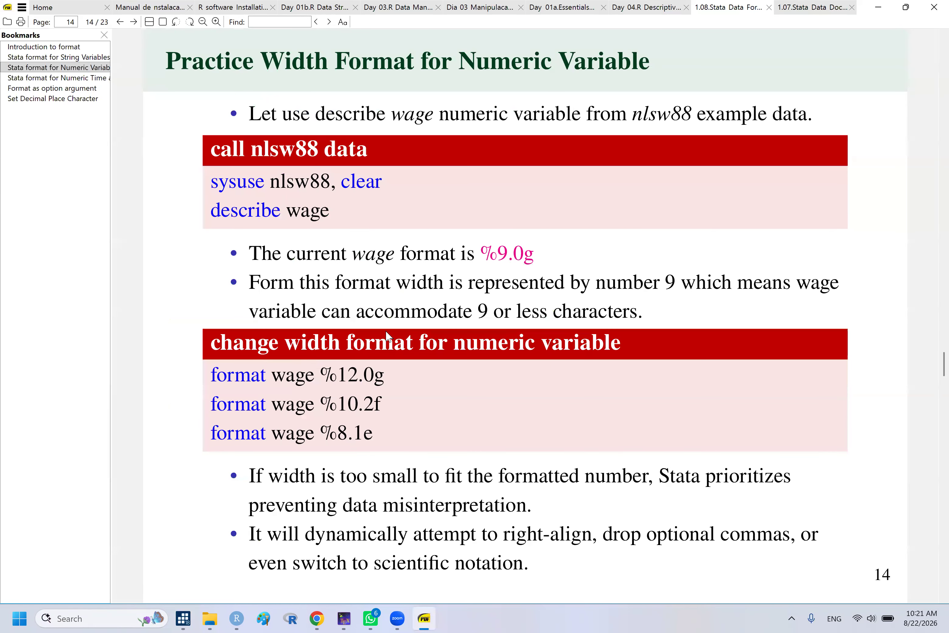
- Copy the title "Leading Zero Format for Numeric Variable" from slide 15 and return to the Stata do-file
key(Page_Down)
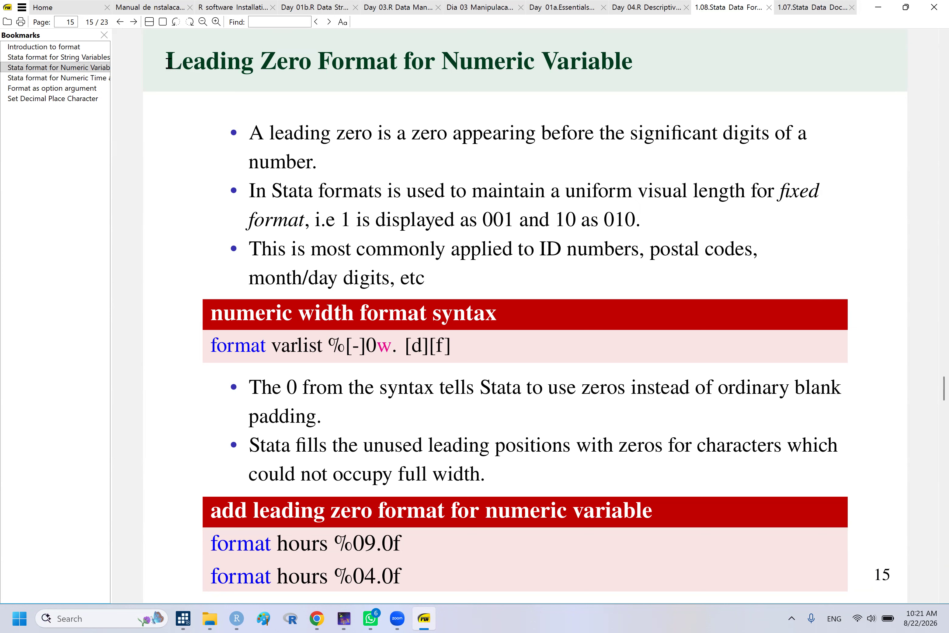
mouse_move(167, 61)
mouse_down()
mouse_move(330, 61)
mouse_move(511, 77)
mouse_move(613, 66)
mouse_move(640, 72)
mouse_up()
key(ctrl+c)
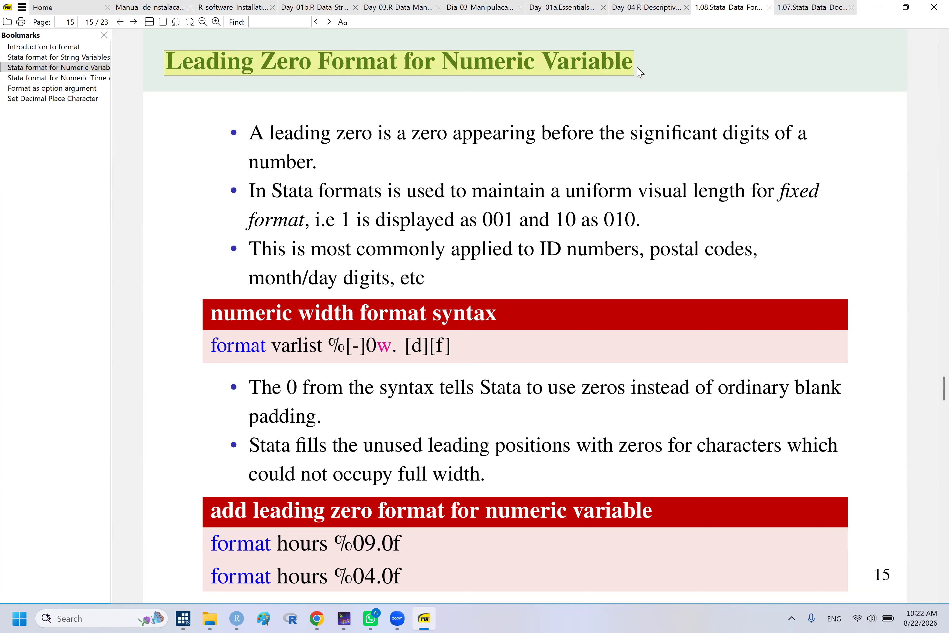
click(639, 73)
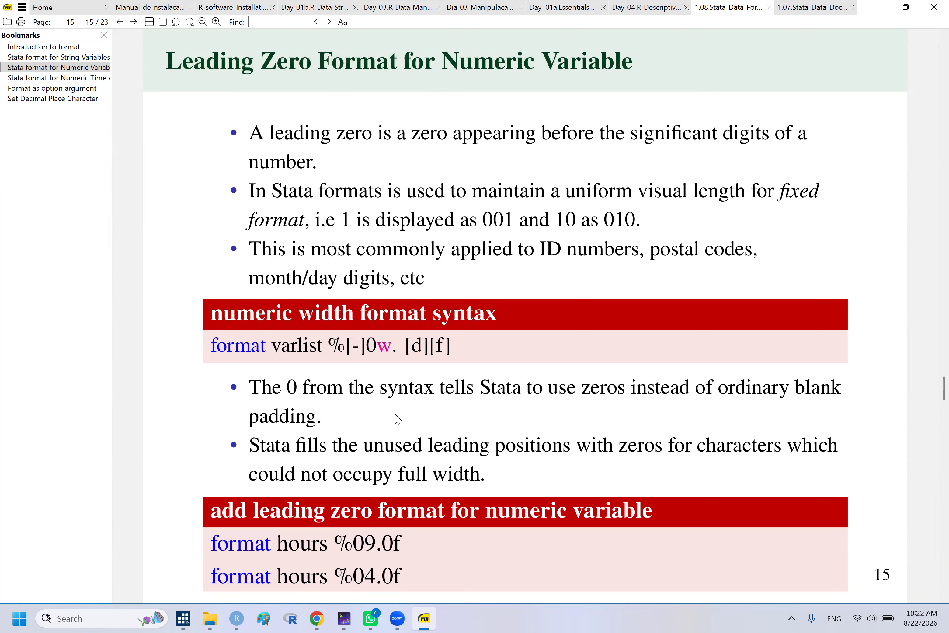
click(424, 619)
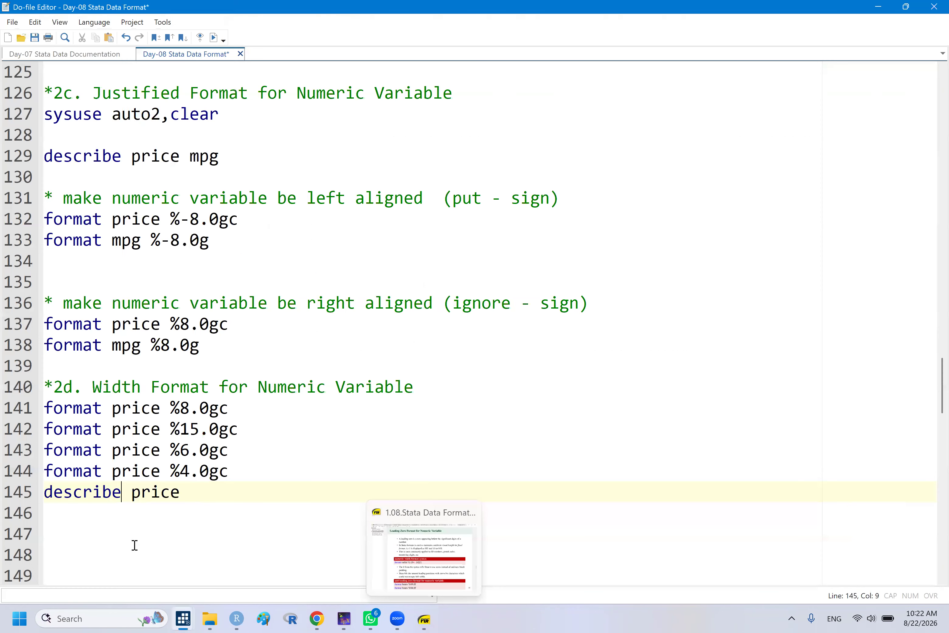
- Add the comment heading "*2f. Leading Zero Format for Numeric Variable" on line 148 of the do-file, with blank lines around it
key(Return)
key(Return)
key(Return)
key(Return)
key(Return)
key(Return)
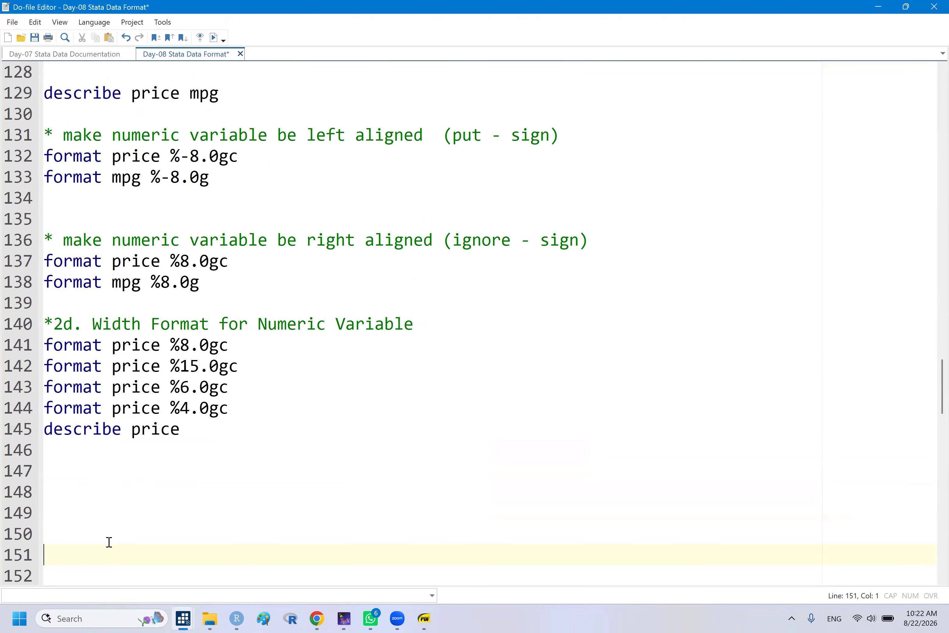
key(Up)
key(Up)
key(Up)
key(Up)
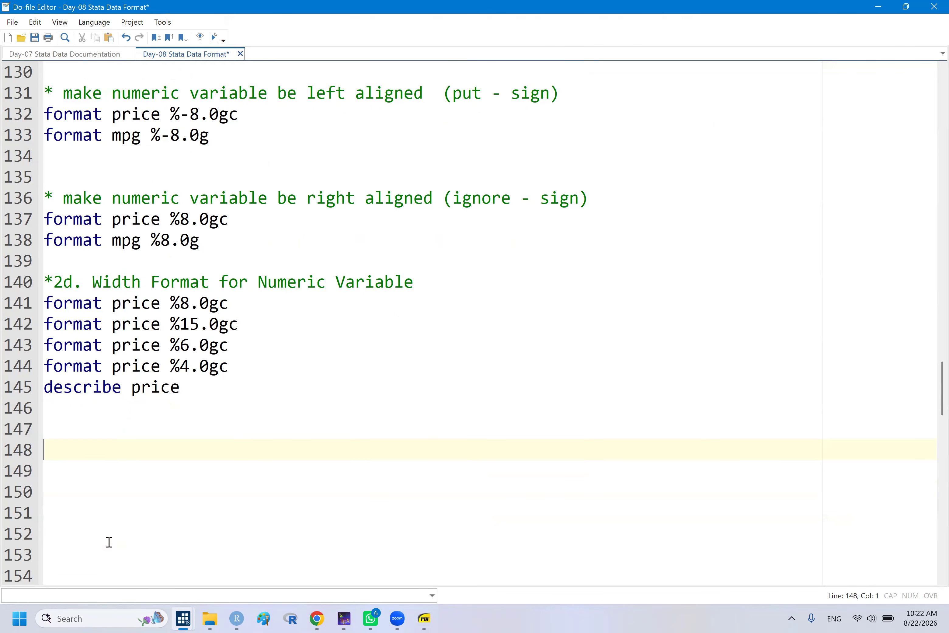
text(*2f.)
key(ctrl+v)
key(Return)
key(Return)
key(Return)
key(Return)
key(Return)
key(Return)
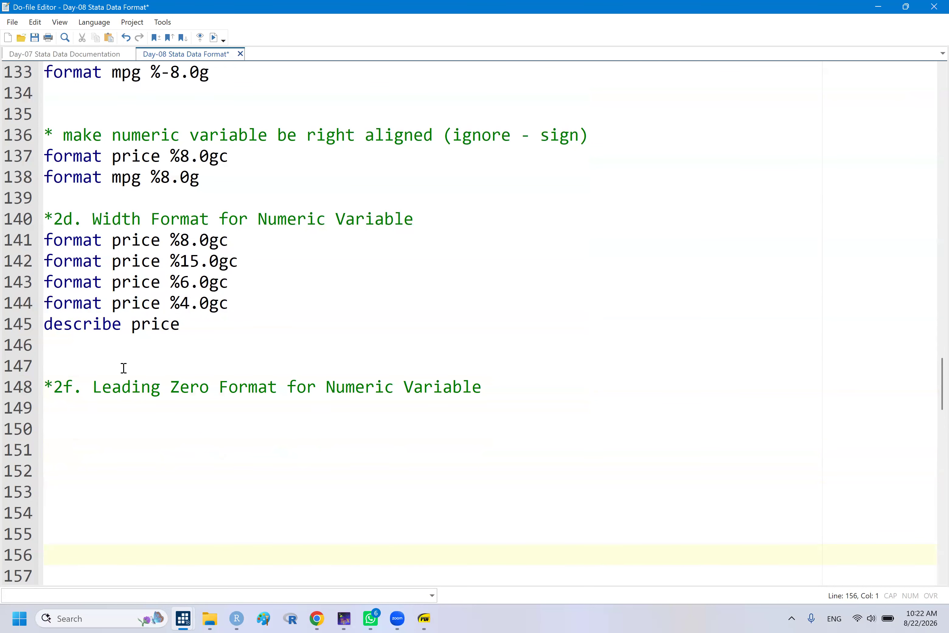
- Add the command "sysuse auto2,clear" on line 149, directly under the leading zero heading
click(69, 403)
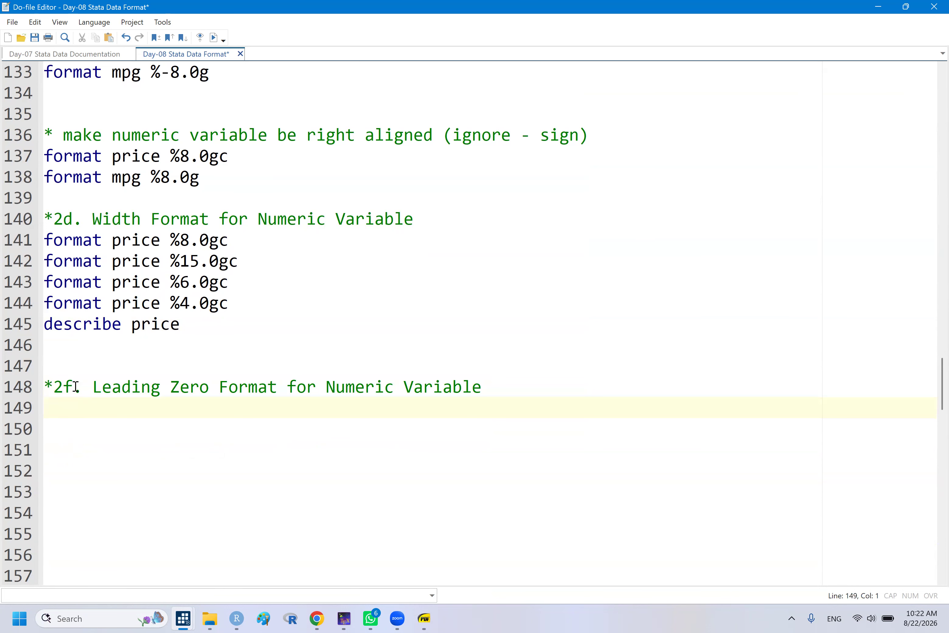
text(sy)
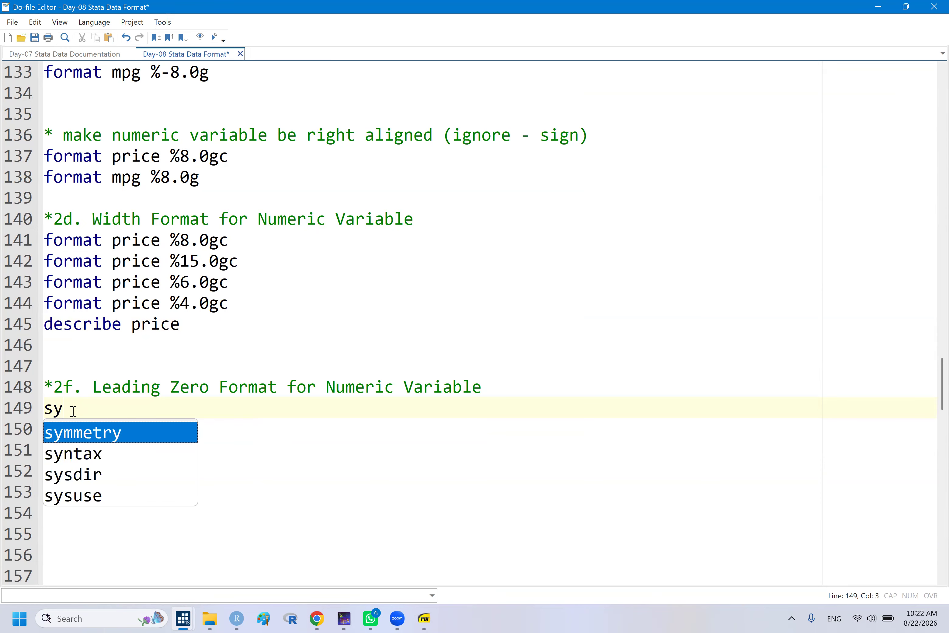
key(Down)
key(Down)
key(Down)
key(Return)
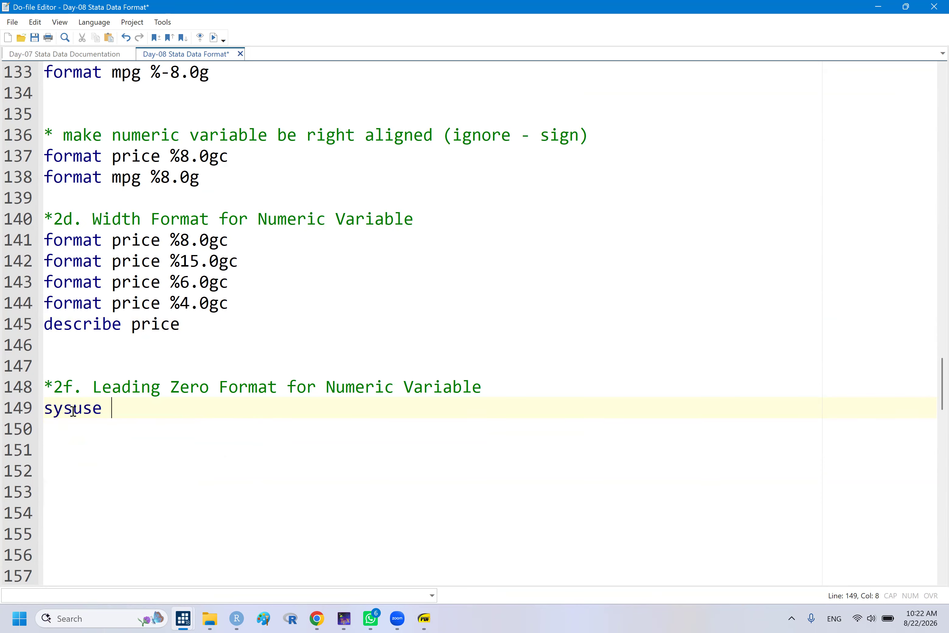
text(aut)
key(Return)
text(,cl)
key(Return)
- Run "sysuse auto2,clear" on line 149 and bring up the Data Editor
double_click(63, 414)
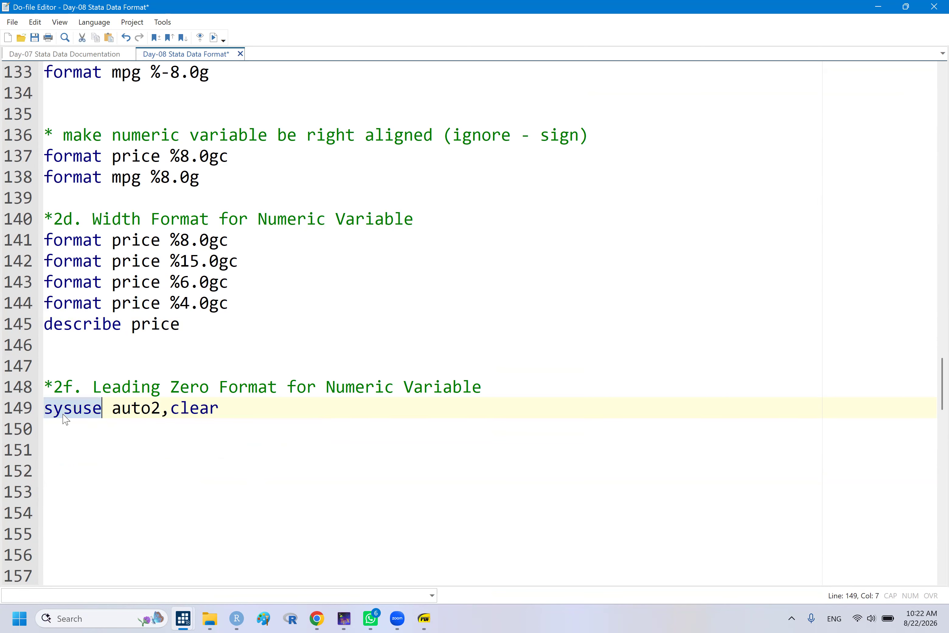
key(shift+End)
mouse_move(188, 618)
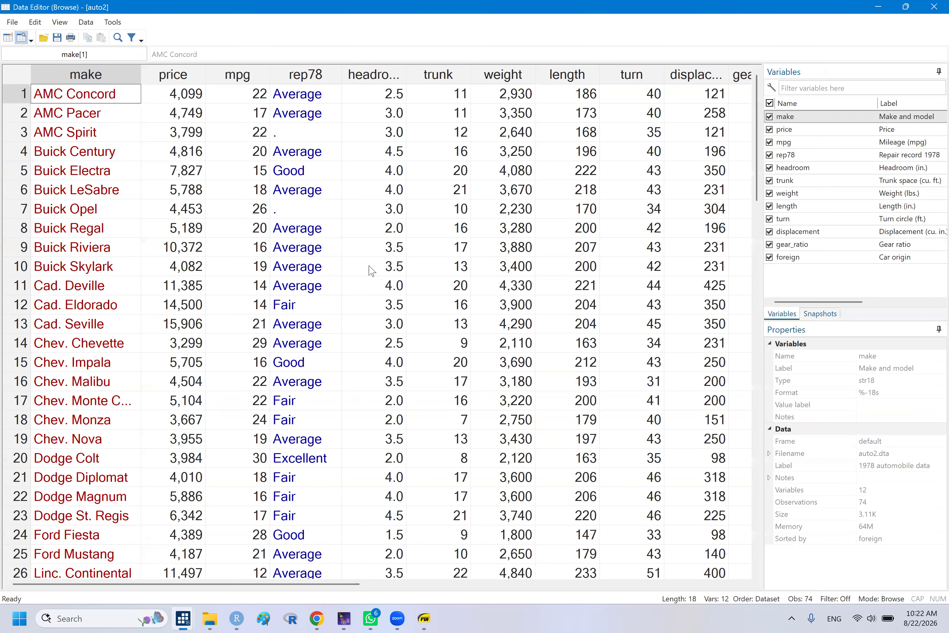
- Look through the auto2 columns in the Data Editor for a numeric variable suited to leading zeros
click(621, 270)
key(Right)
key(Right)
key(Right)
key(Right)
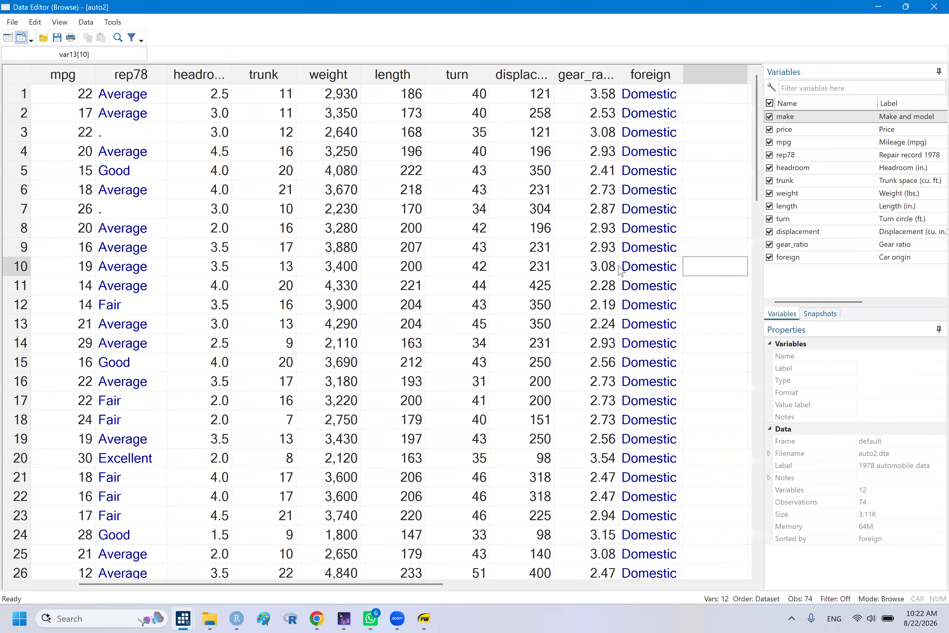
key(Left)
key(Left)
key(Left)
key(Left)
key(Left)
key(Left)
key(Left)
key(Left)
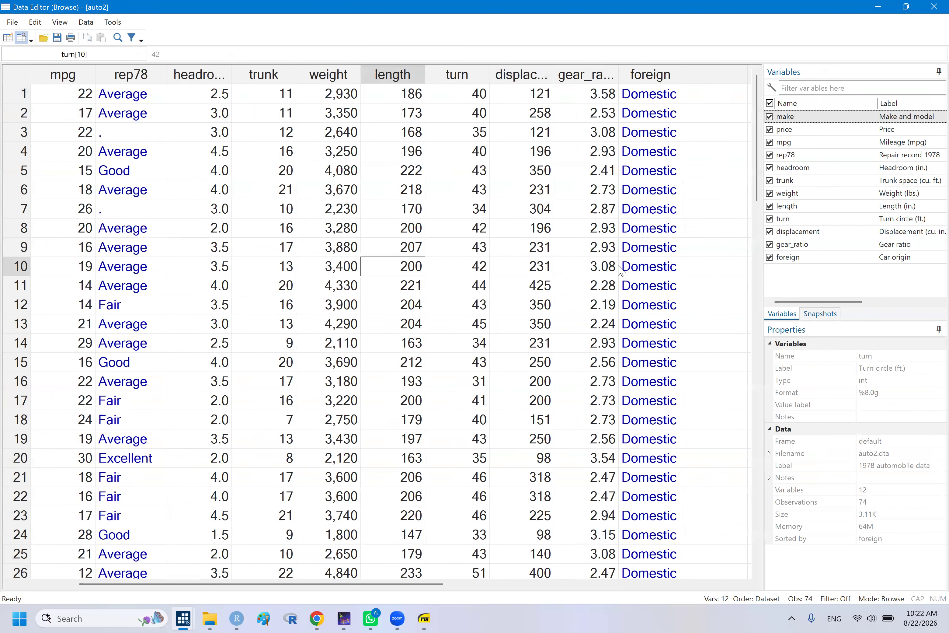
key(Home)
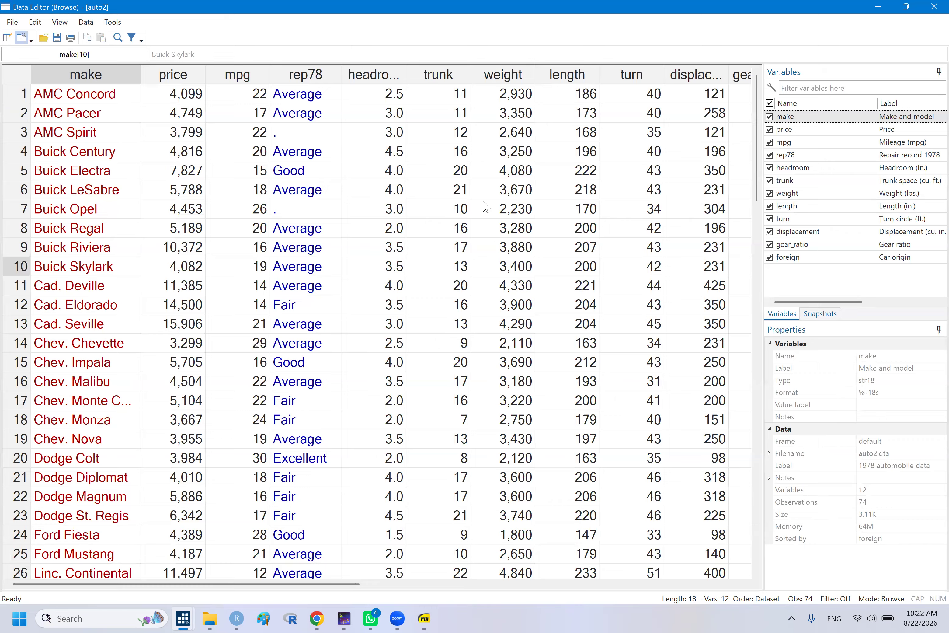
click(384, 209)
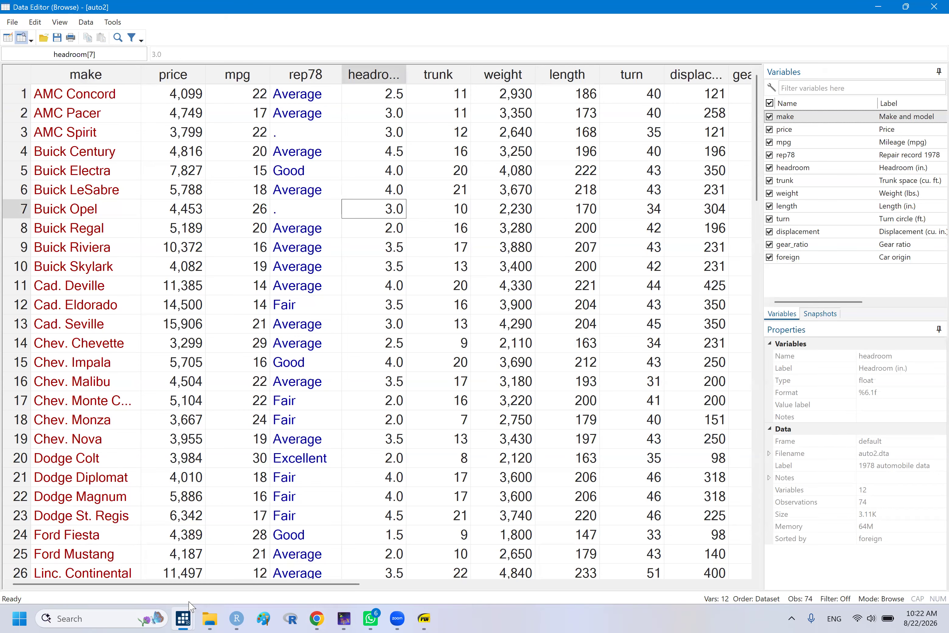
- Change the dataset on line 149 of the do-file to nlsw88 and run the command
mouse_move(189, 617)
click(195, 511)
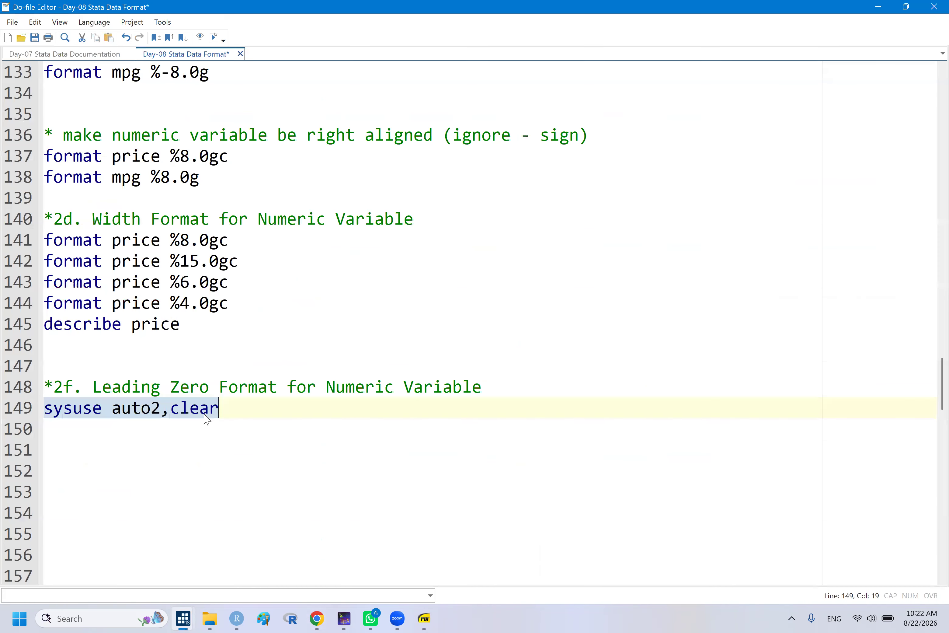
double_click(136, 407)
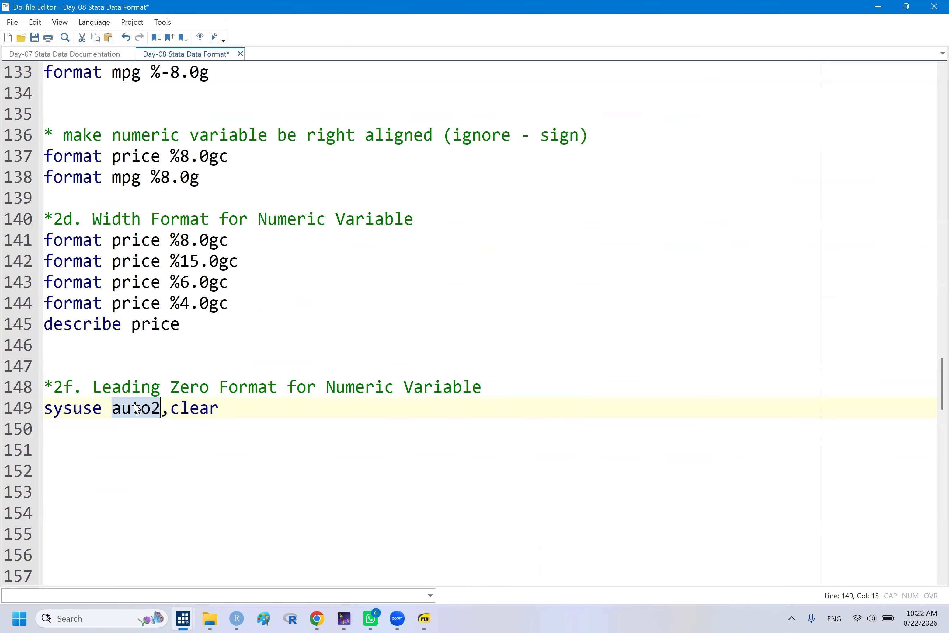
text(nl)
key(Return)
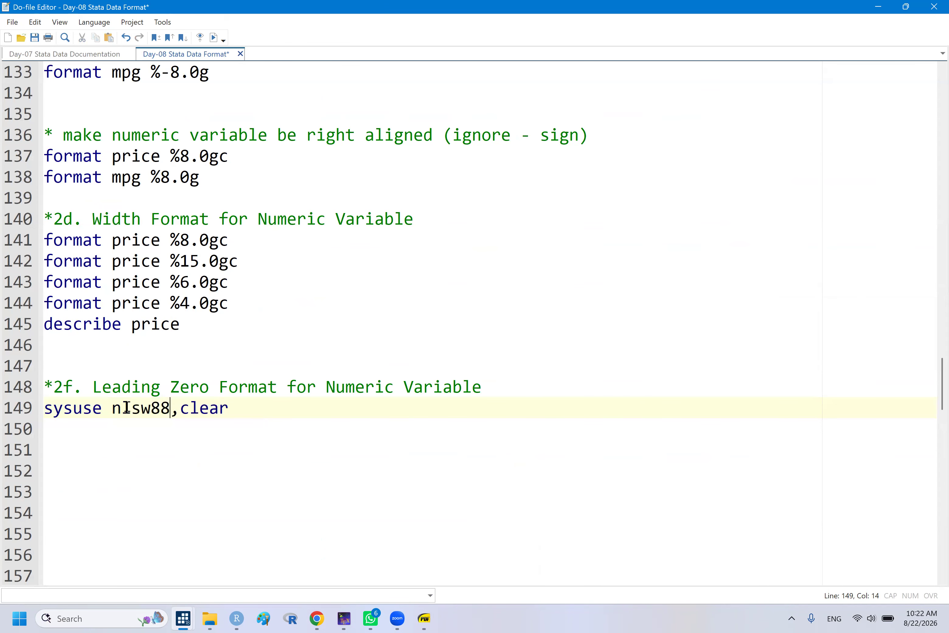
triple_click(126, 407)
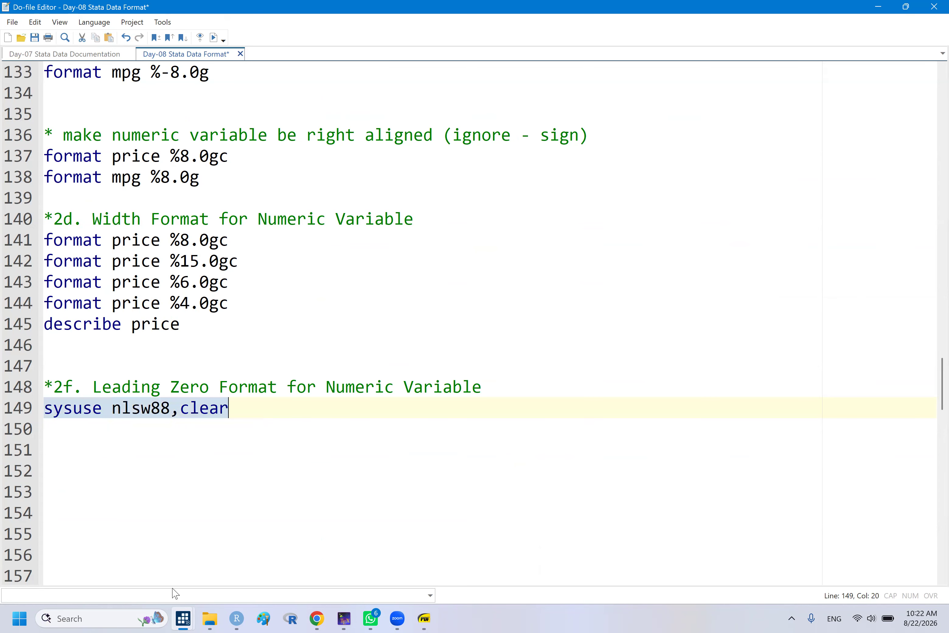
- Examine the nlsw88 numeric columns wage, hours, ttl_exp and tenure in the Data Editor
mouse_move(183, 618)
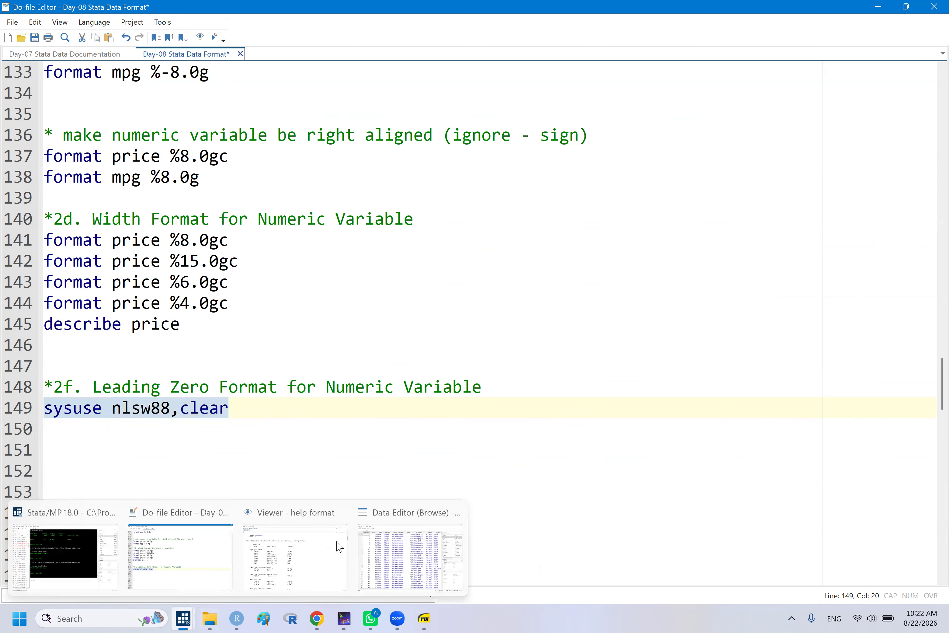
click(399, 544)
click(527, 363)
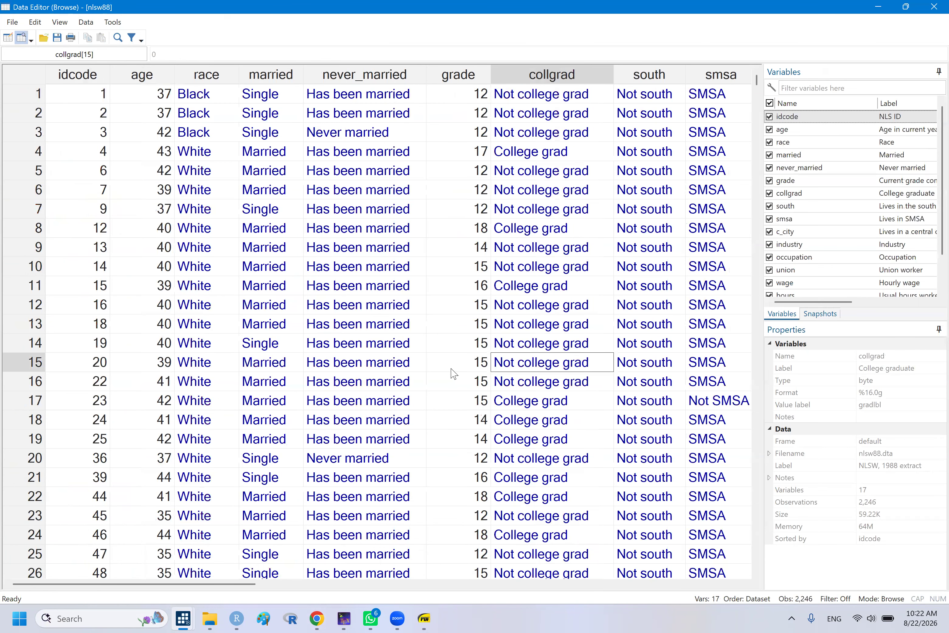
key(ctrl+Right)
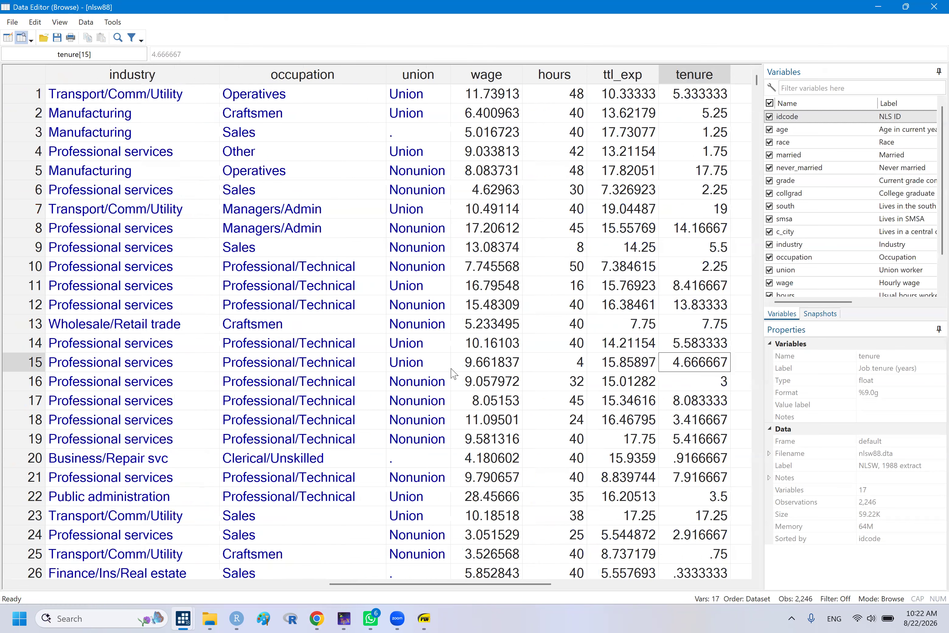
key(Right)
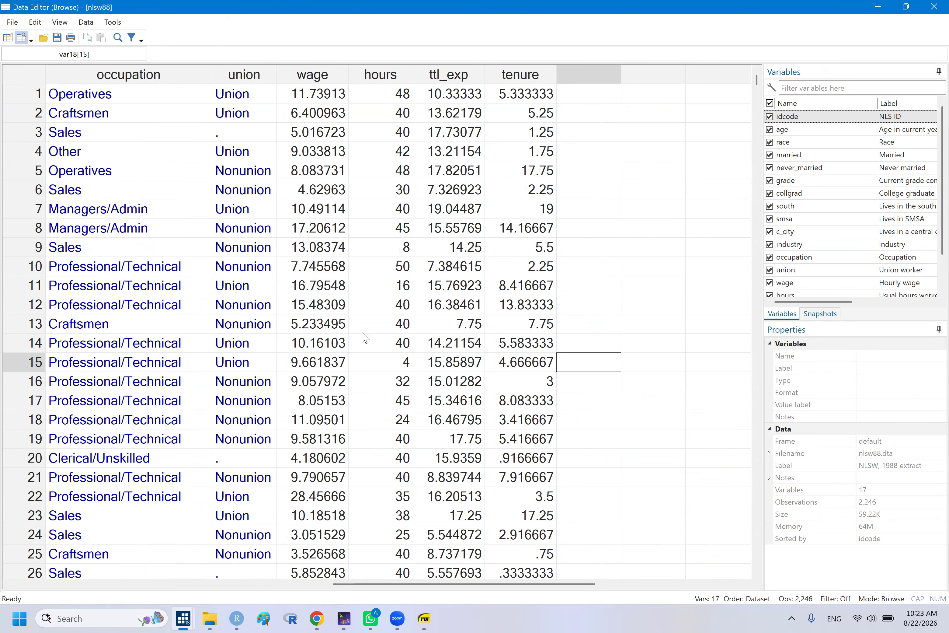
- Undo the dataset change on line 149 of the do-file to restore "sysuse auto2,clear"
mouse_move(185, 617)
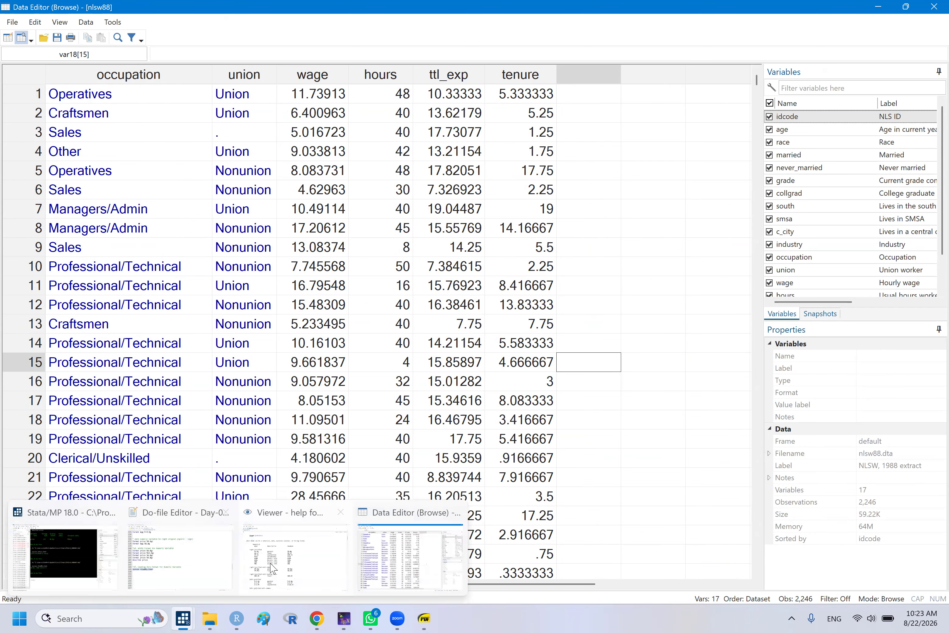
click(158, 556)
click(126, 457)
key(ctrl+z)
key(ctrl+z)
key(ctrl+z)
key(ctrl+z)
key(ctrl+z)
key(ctrl+z)
key(ctrl+z)
key(ctrl+z)
key(ctrl+z)
key(ctrl+z)
key(ctrl+z)
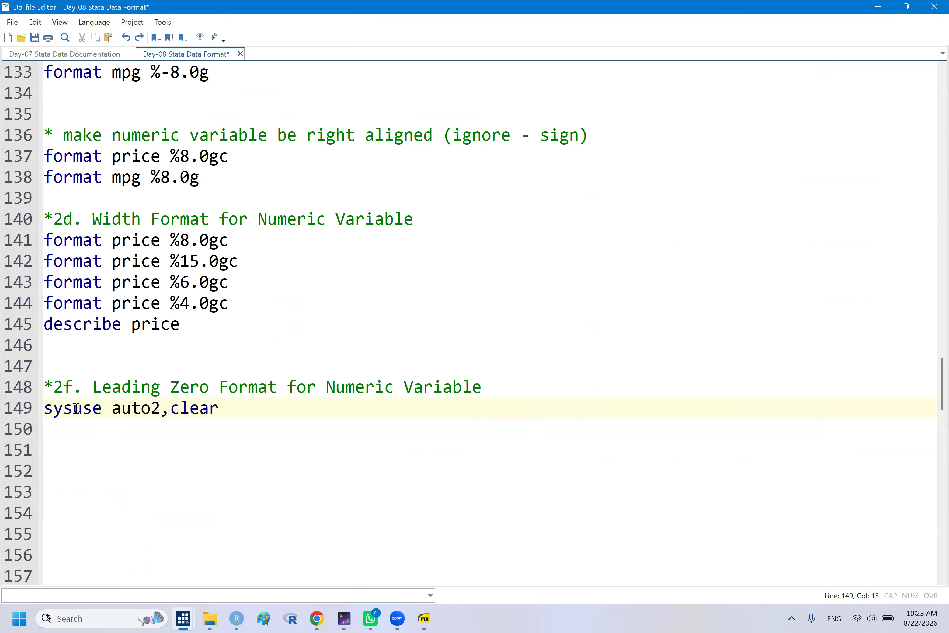
- Rerun "sysuse auto2,clear" on line 149 and reopen the Data Editor
double_click(76, 408)
key(shift+End)
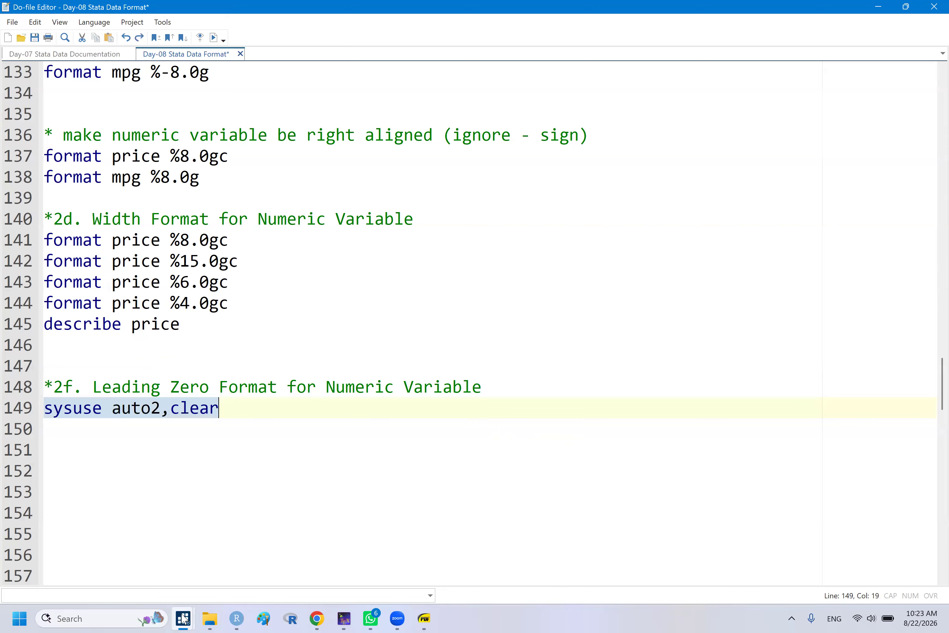
mouse_move(184, 618)
click(410, 555)
- Examine the trunk column of auto2 in the Data Editor and compare it with the Leading Zero Format slide
click(414, 294)
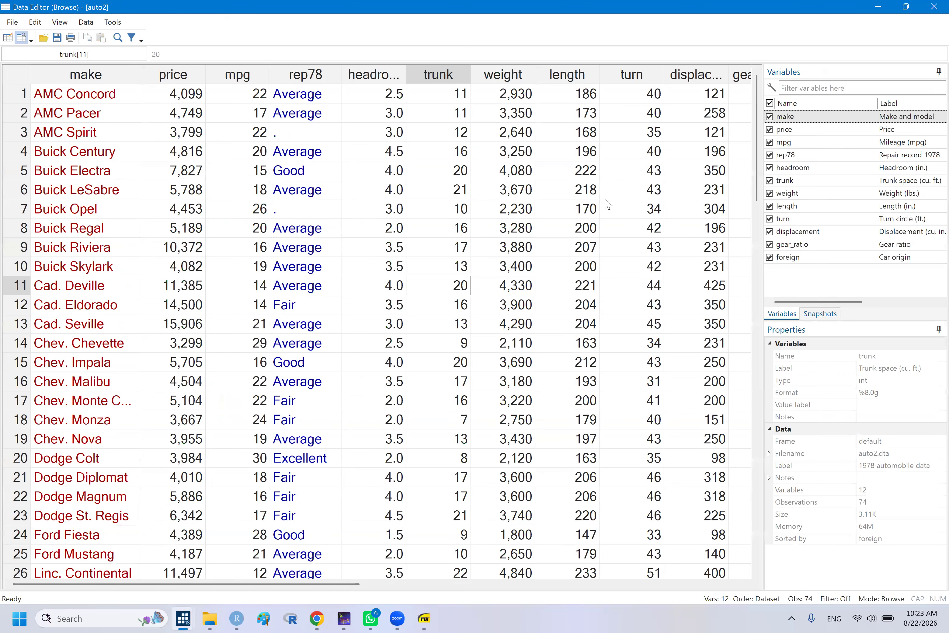
click(457, 179)
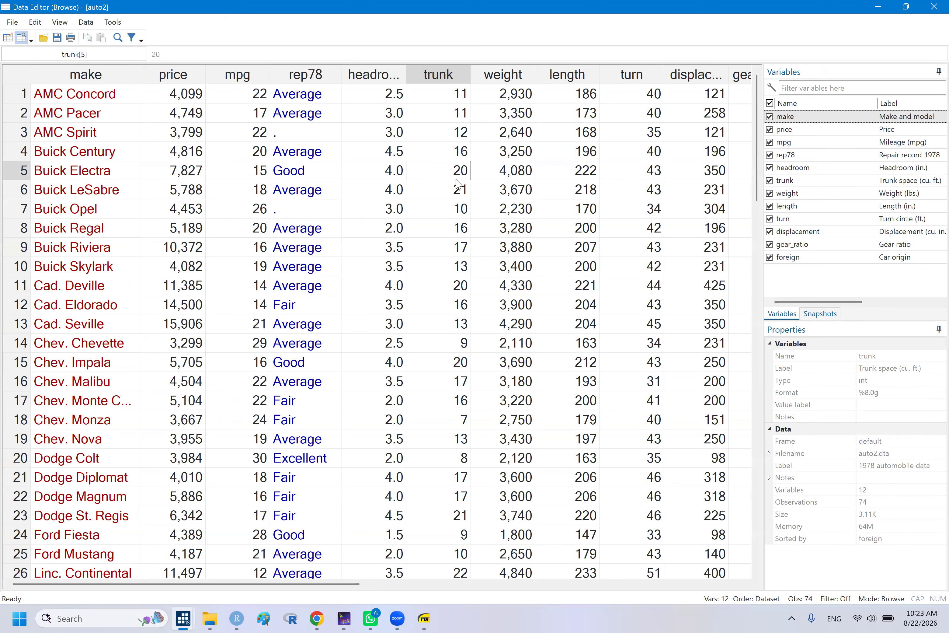
scroll(456, 183, down, 7)
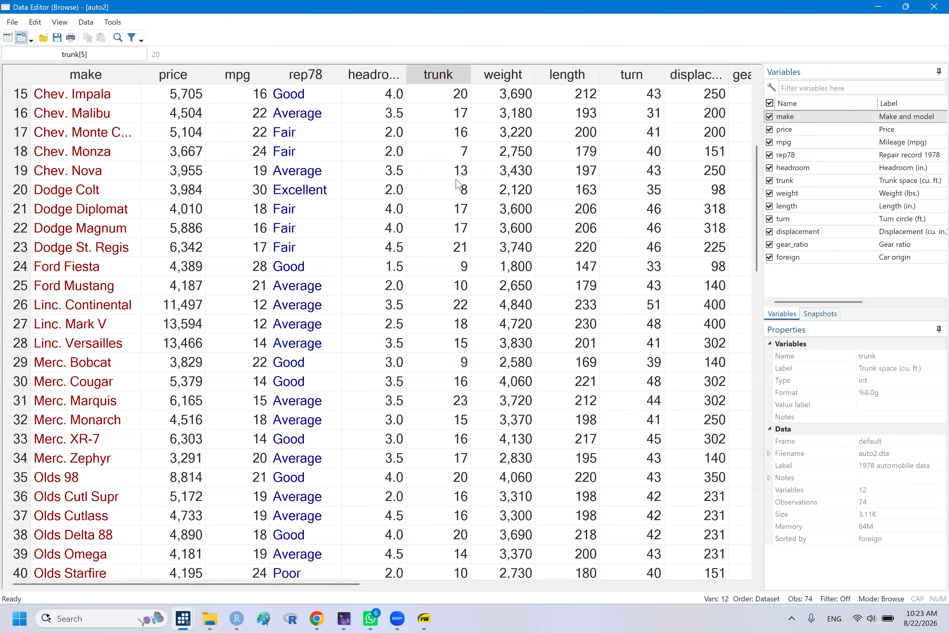
scroll(457, 185, down, 2)
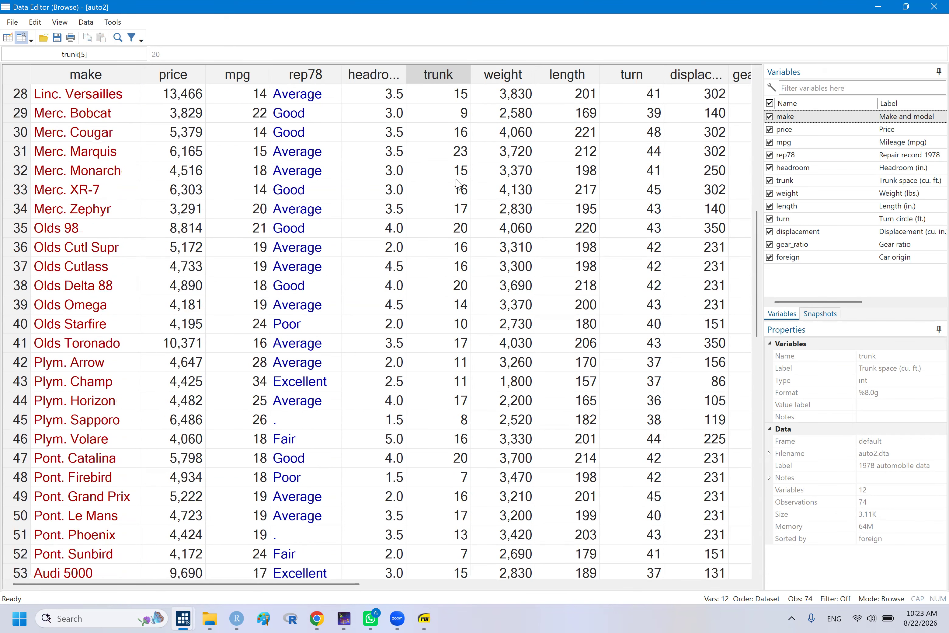
click(424, 618)
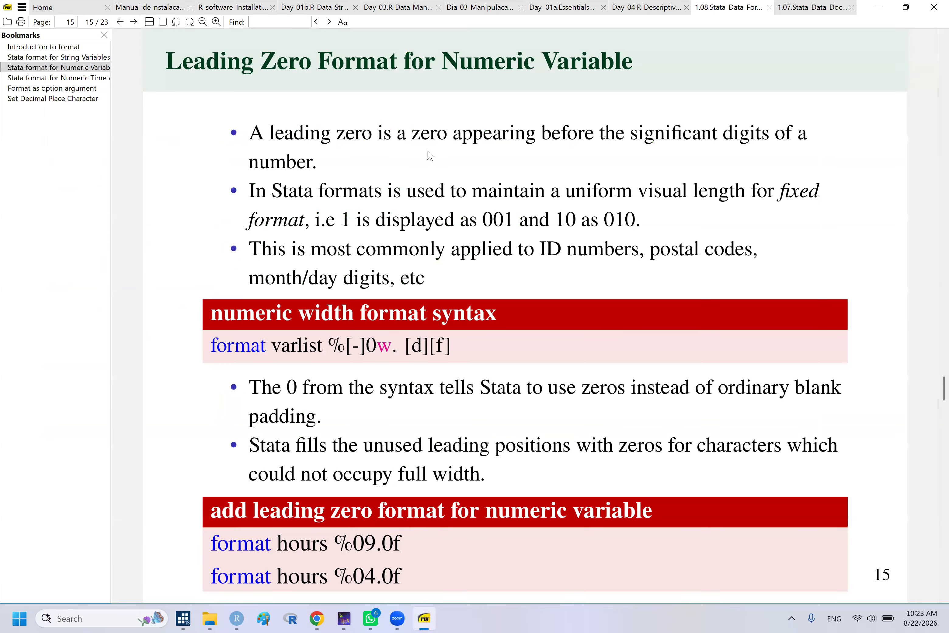
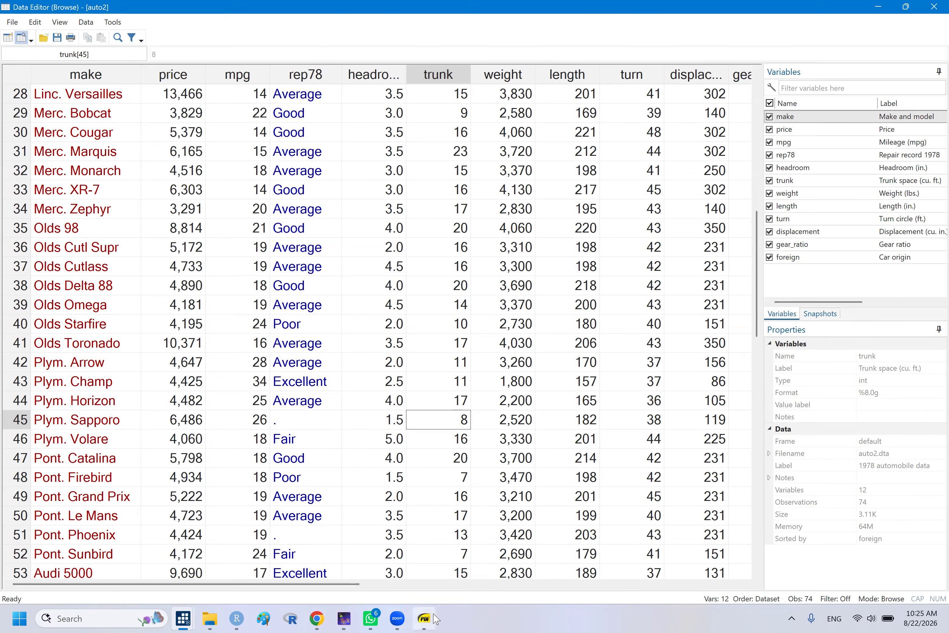
click(425, 618)
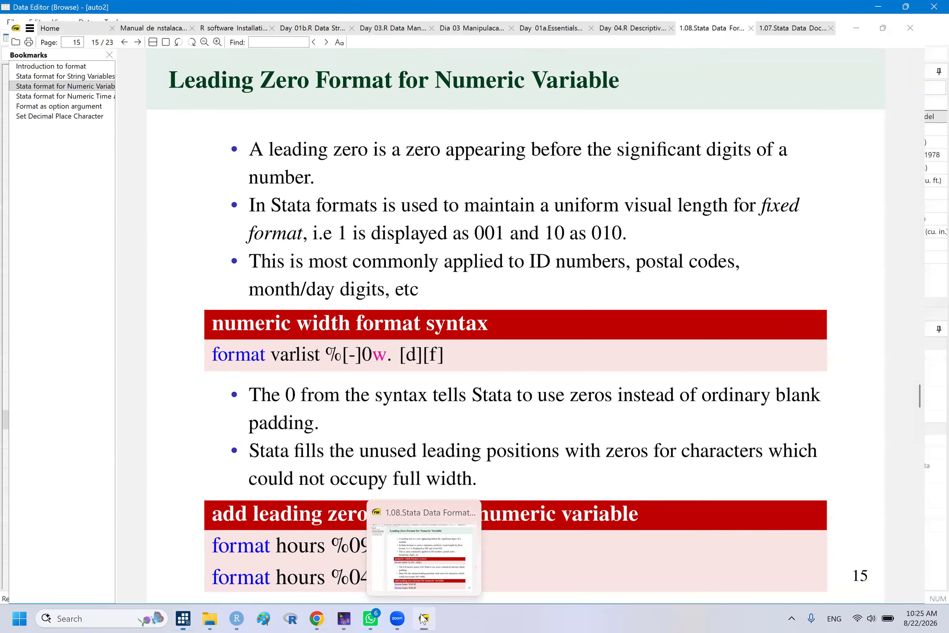
click(424, 619)
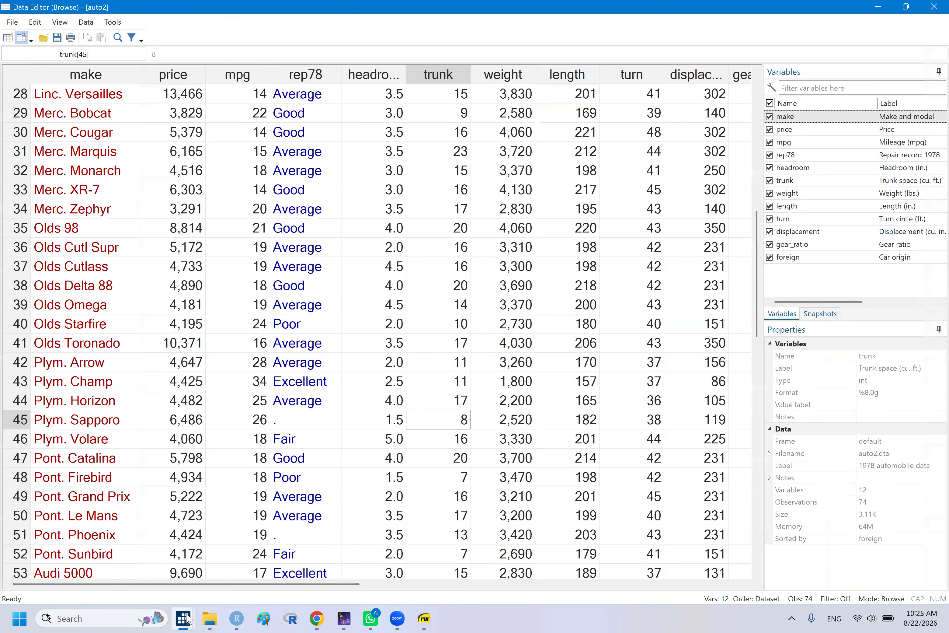
mouse_move(237, 617)
click(180, 556)
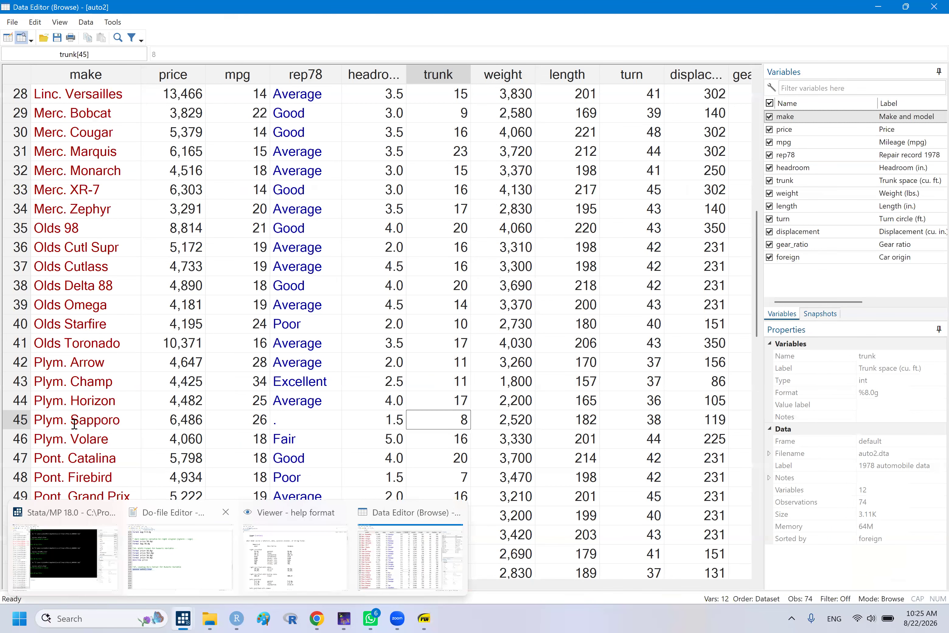
click(75, 424)
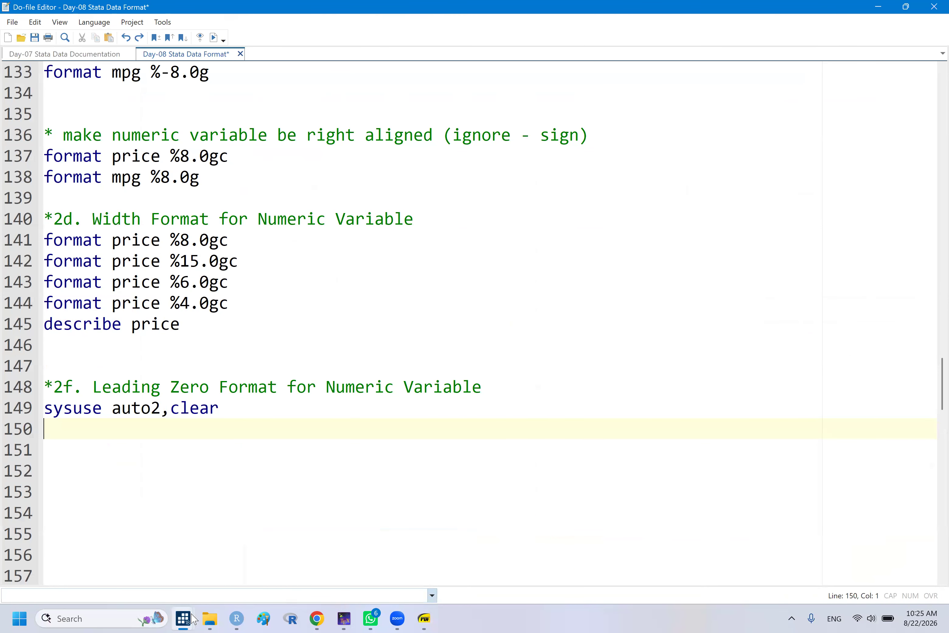
mouse_move(183, 618)
click(375, 566)
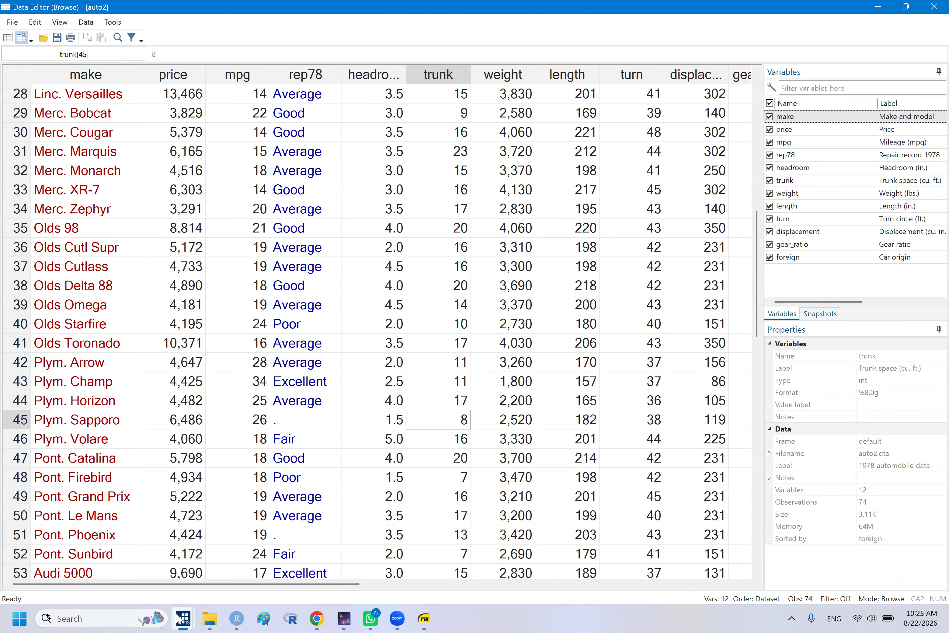
- Add the command "describe trunk" on line 151 of the do-file
mouse_move(180, 618)
click(180, 556)
text(form)
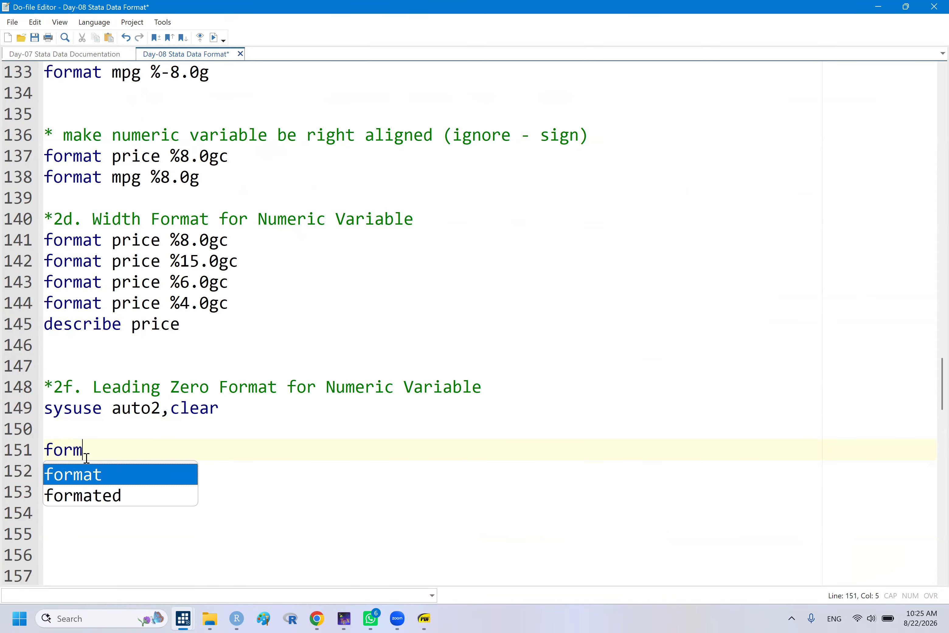
text(at trunk)
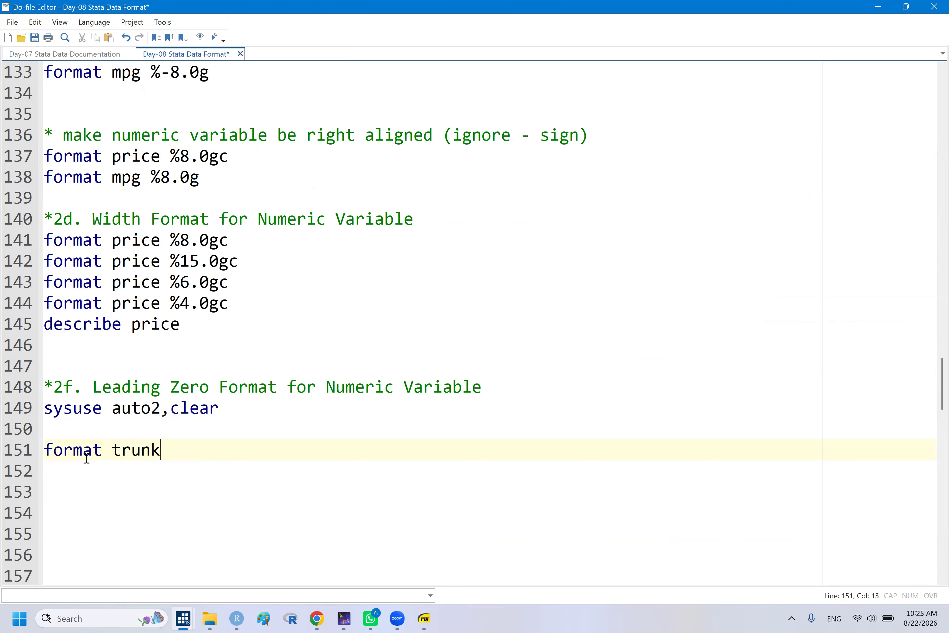
click(63, 449)
double_click(54, 449)
text(des)
key(Return)
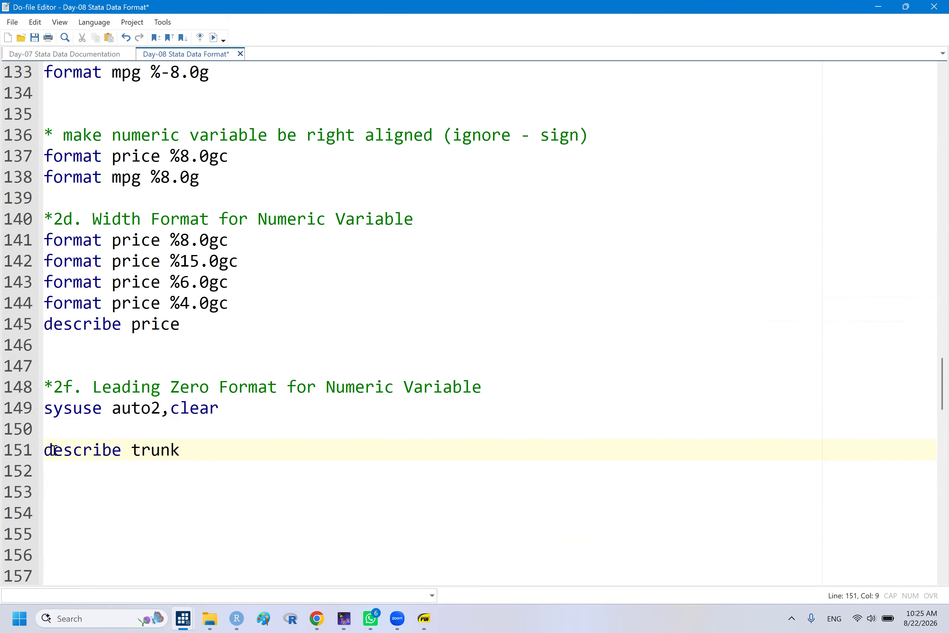
- Run "describe trunk" from line 151 and check the variable's display format in the Stata results
double_click(61, 451)
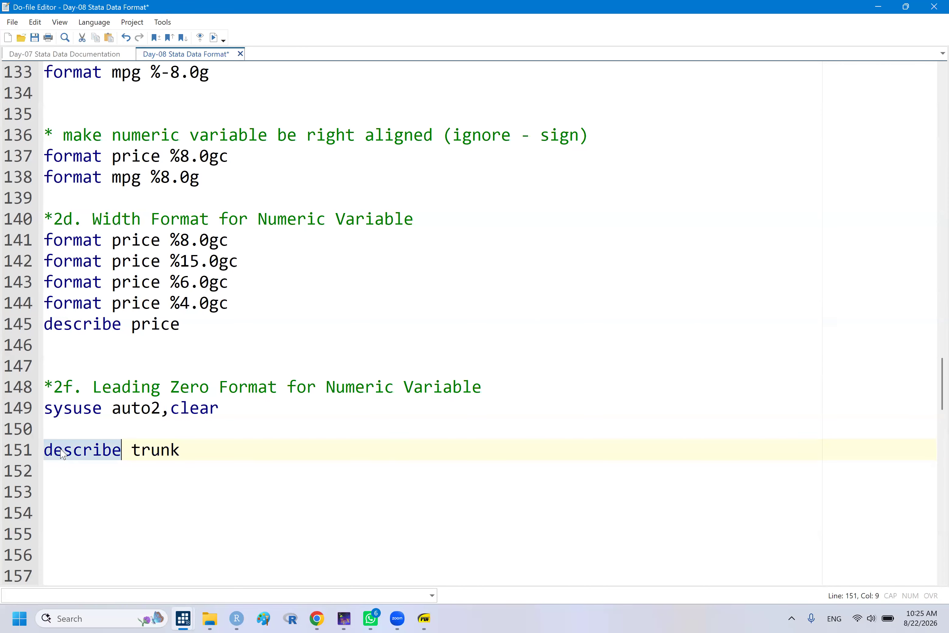
key(shift+End)
mouse_move(183, 617)
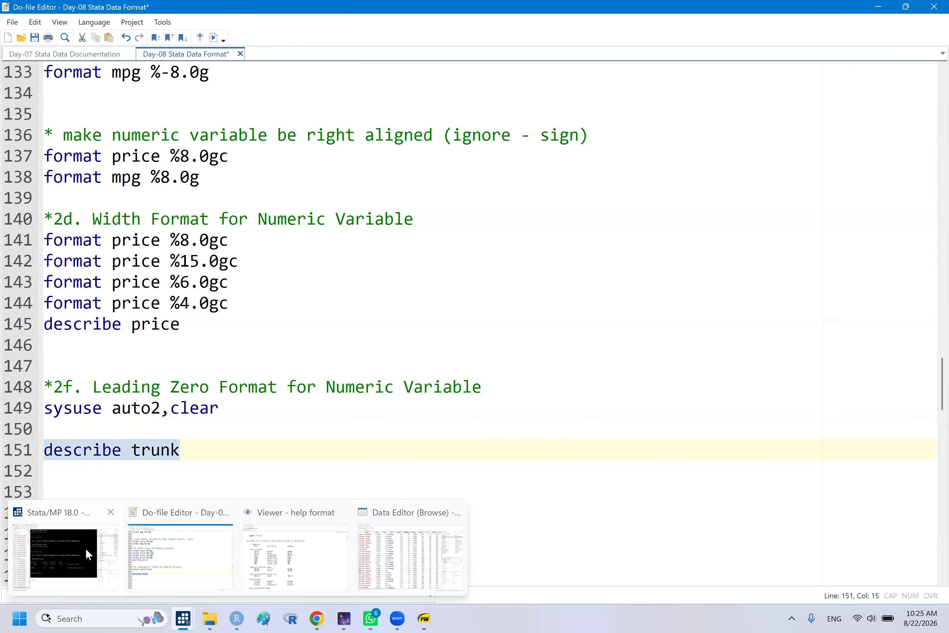
click(86, 548)
click(352, 401)
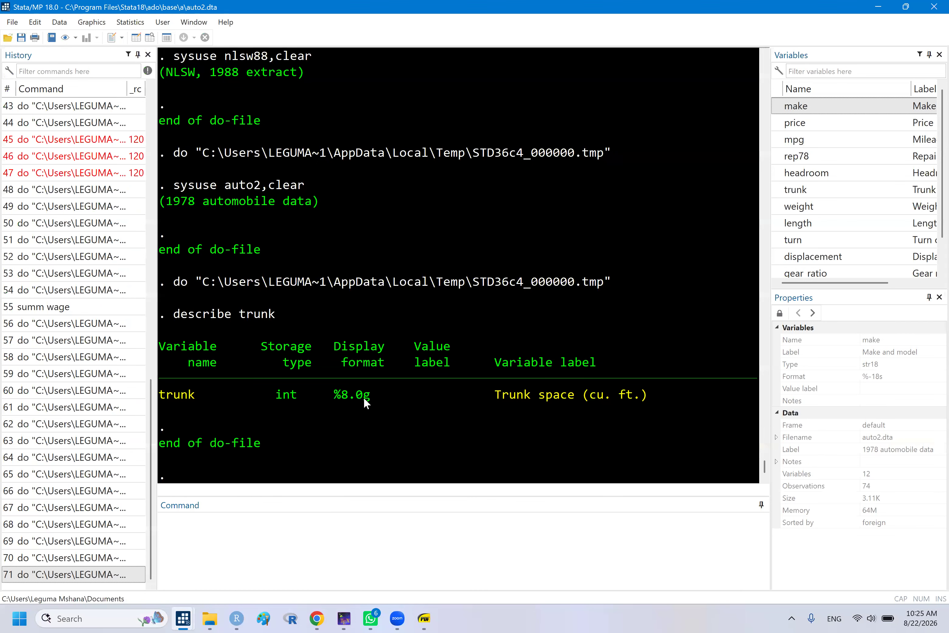
- Add the command "format trunk %8.0g" on line 152 of the do-file
mouse_move(183, 617)
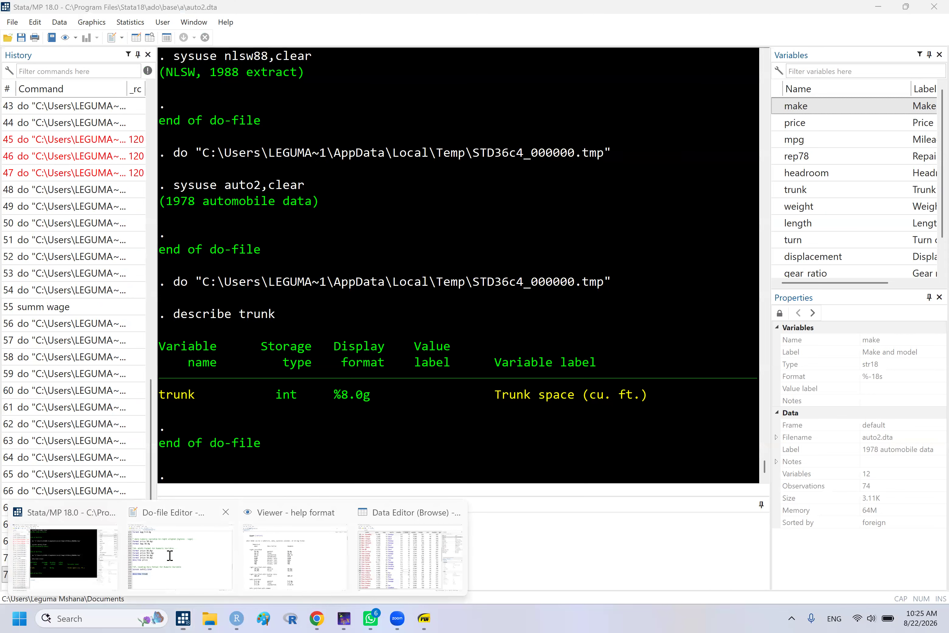
click(180, 547)
click(68, 477)
text(fro)
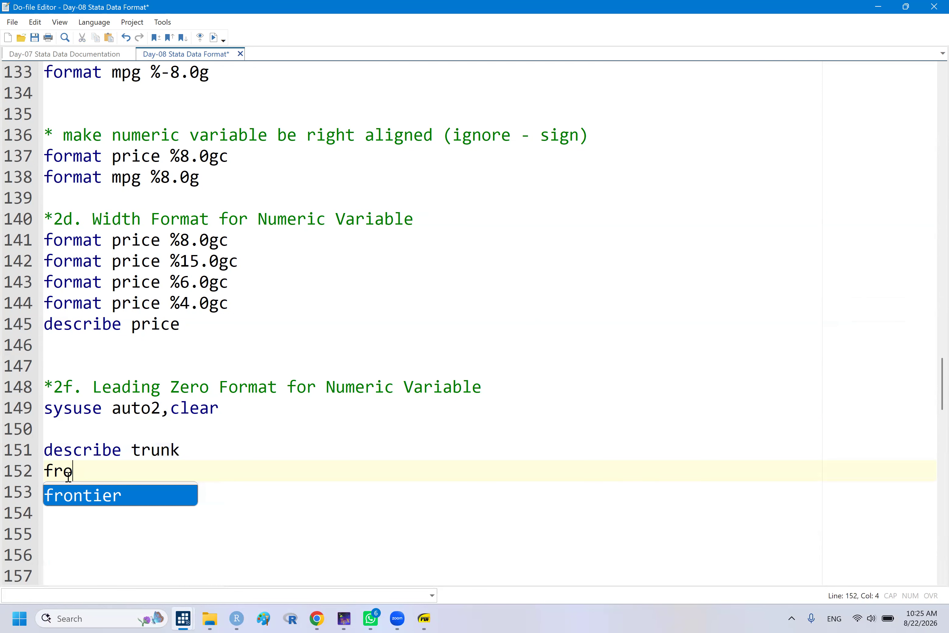
key(BackSpace)
key(BackSpace)
text(orm)
key(Return)
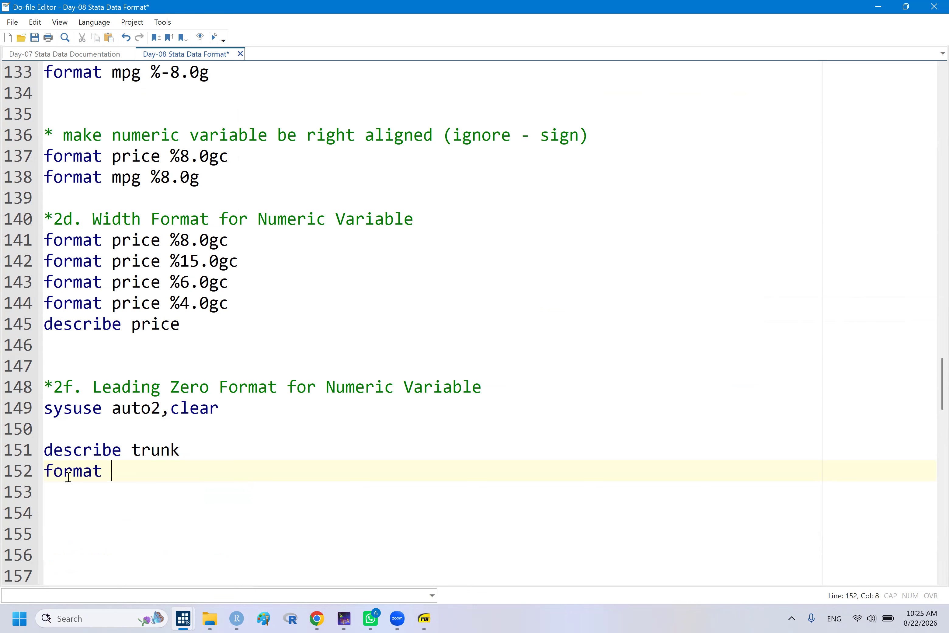
text(tru)
key(Return)
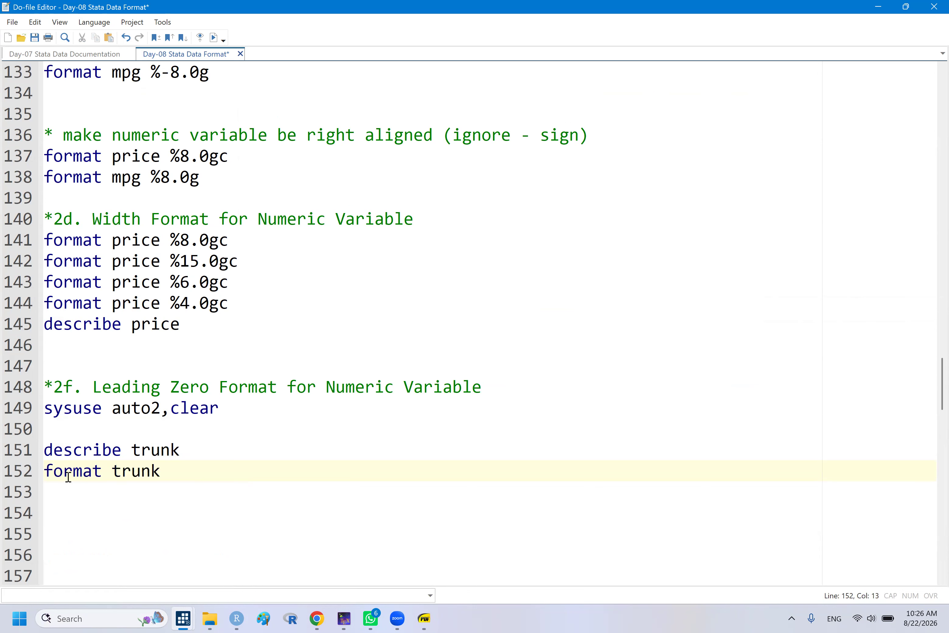
text(%8.0g)
- Duplicate the trunk format command onto line 153 and change its format to %08.0g
double_click(58, 479)
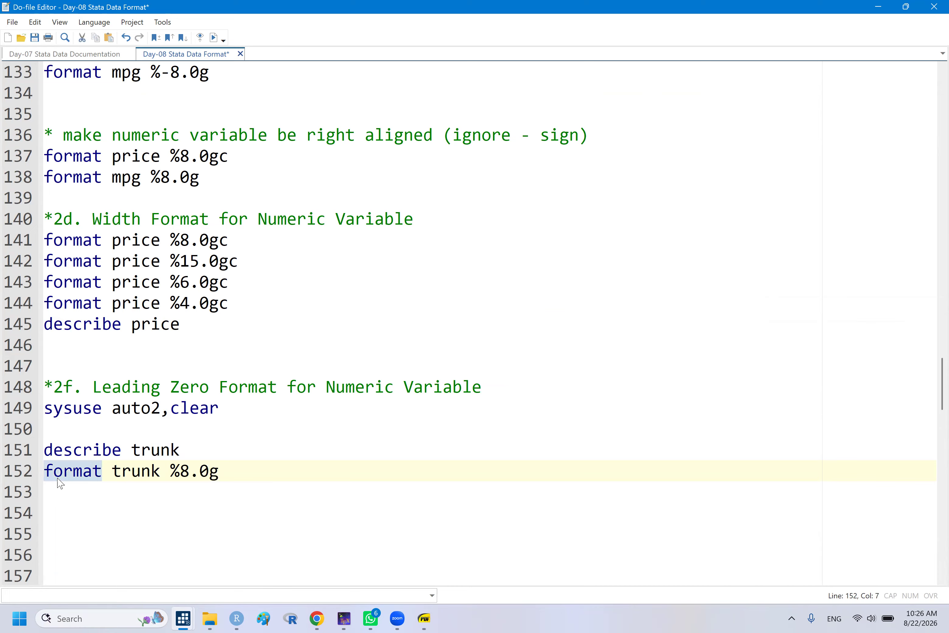
triple_click(59, 478)
click(84, 504)
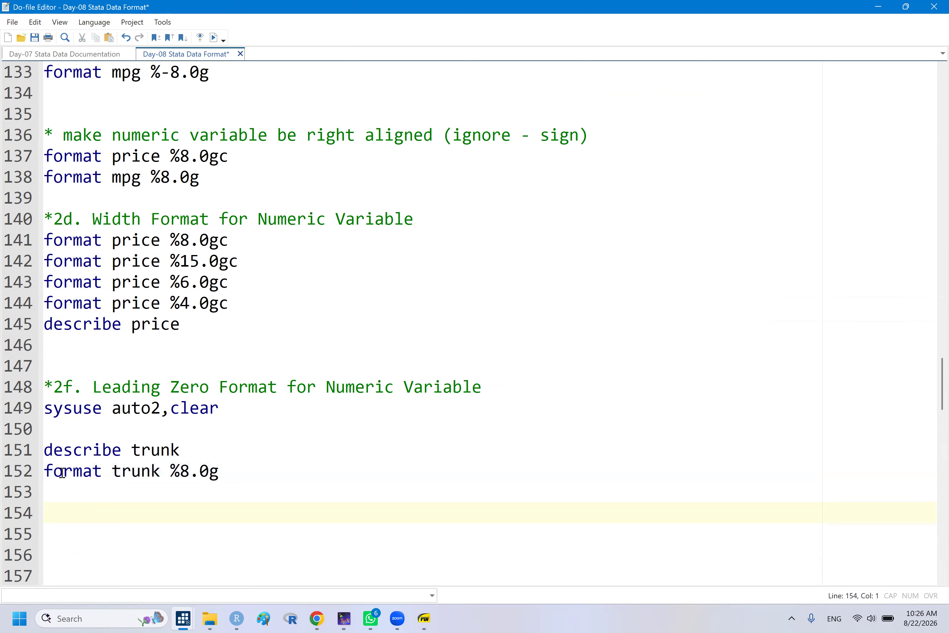
drag(47, 470, 232, 486)
key(ctrl+c)
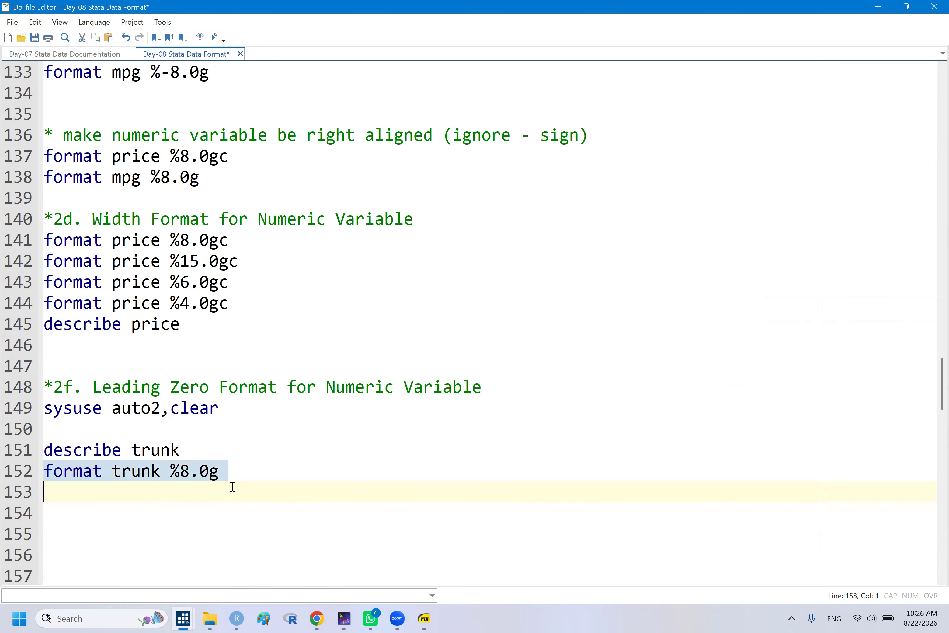
key(Down)
text(v)
key(BackSpace)
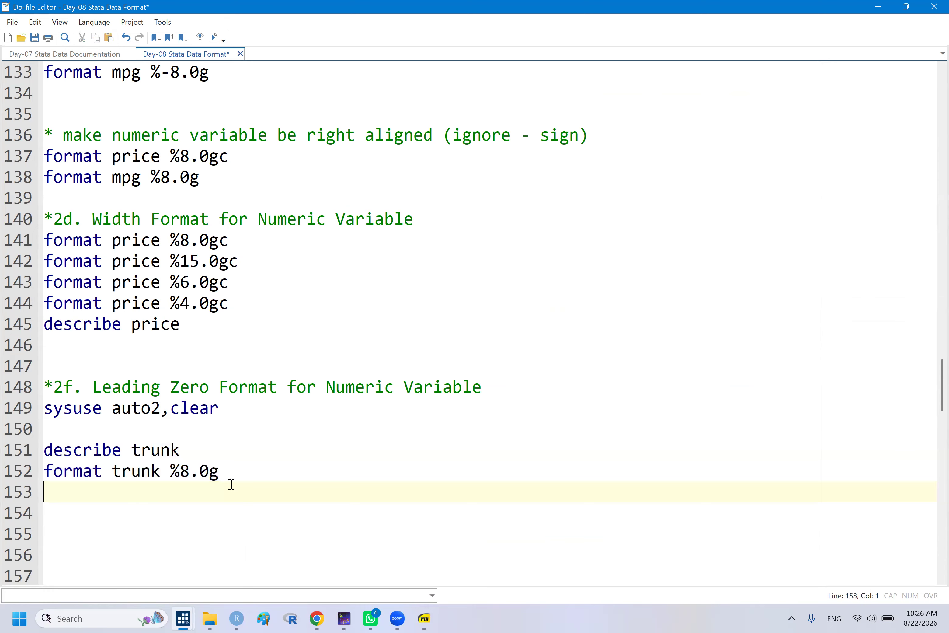
key(ctrl+v)
click(182, 491)
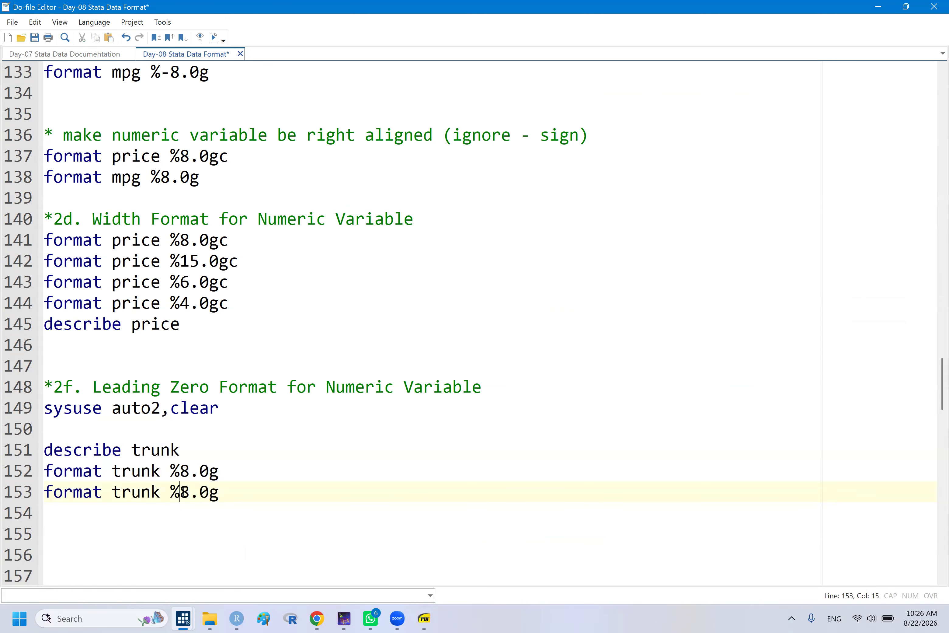
text(0)
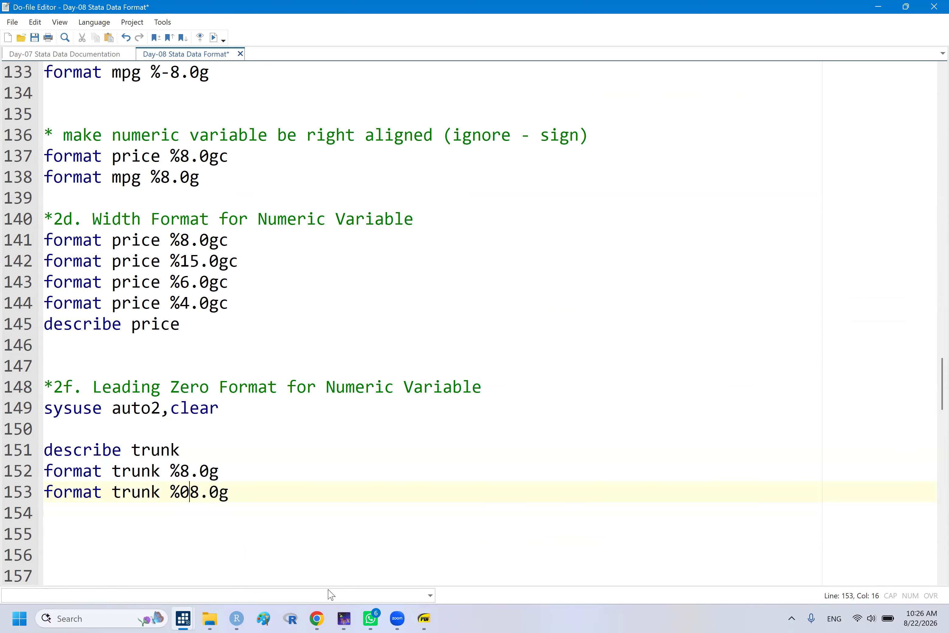
- Run "format trunk %08.0g" from line 153 and inspect the trunk column in the Data Editor
double_click(83, 499)
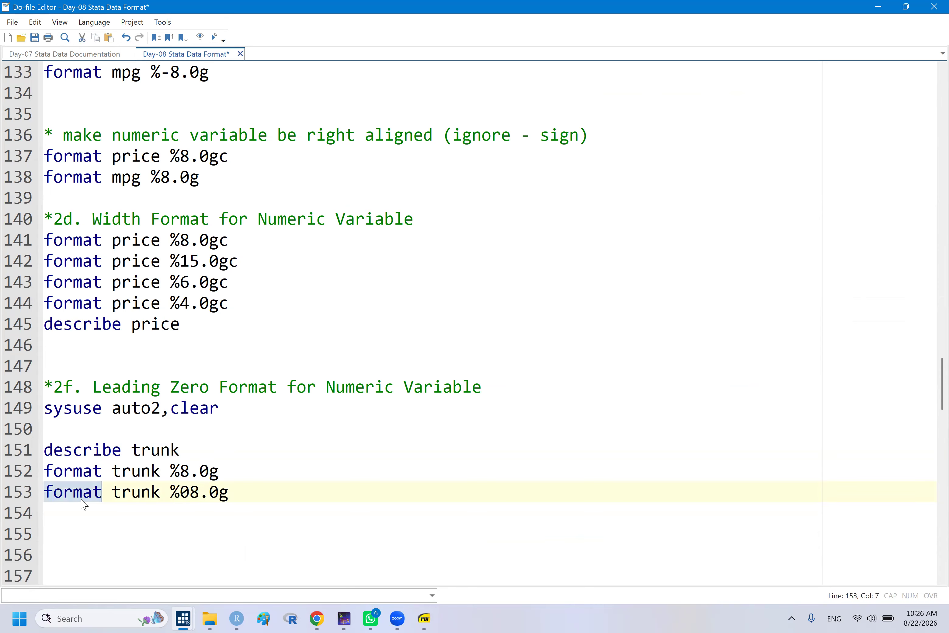
key(shift+End)
mouse_move(183, 618)
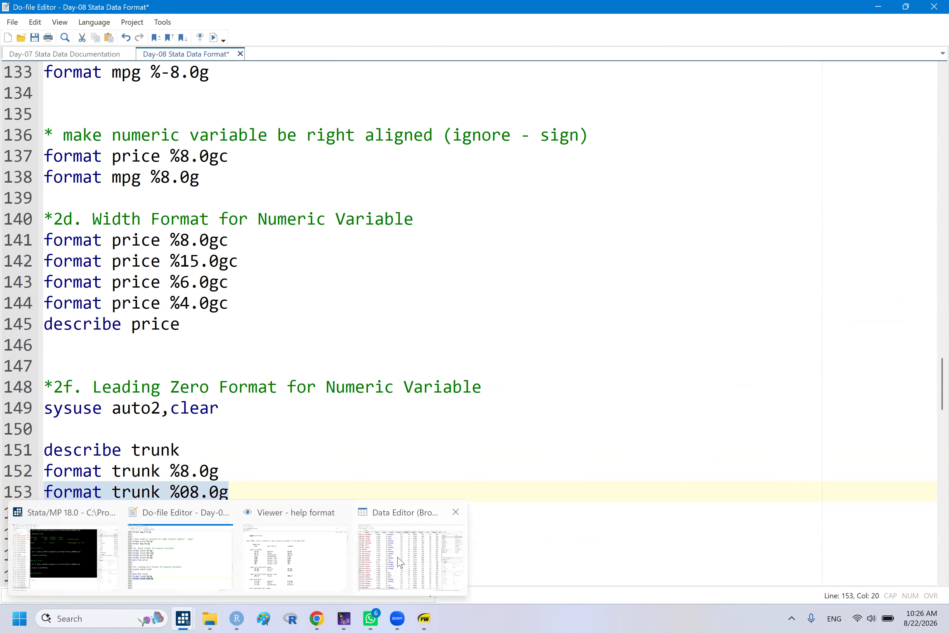
click(399, 563)
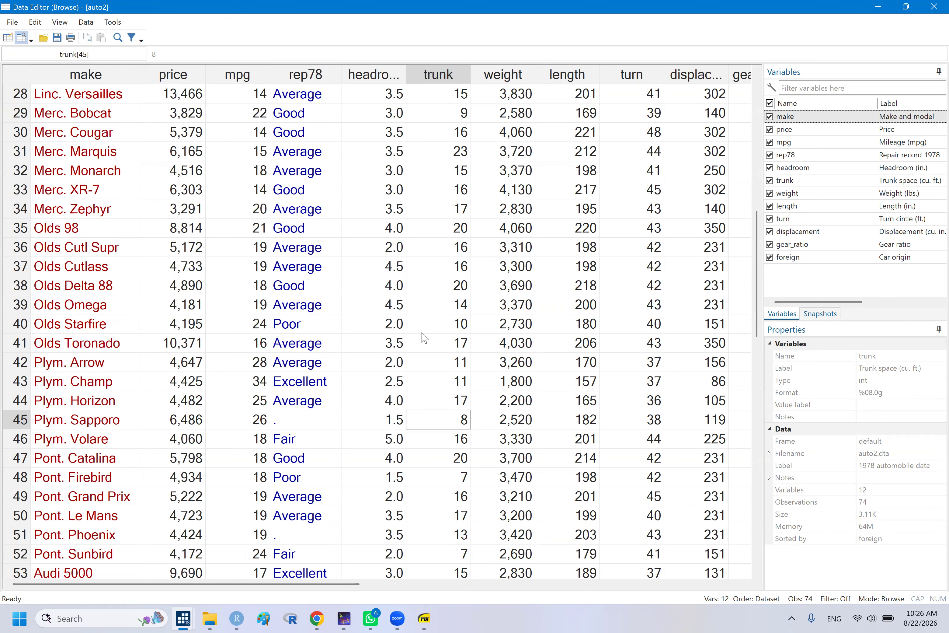
- Append the comment "// not work with general format" to line 153 of the do-file
mouse_move(183, 617)
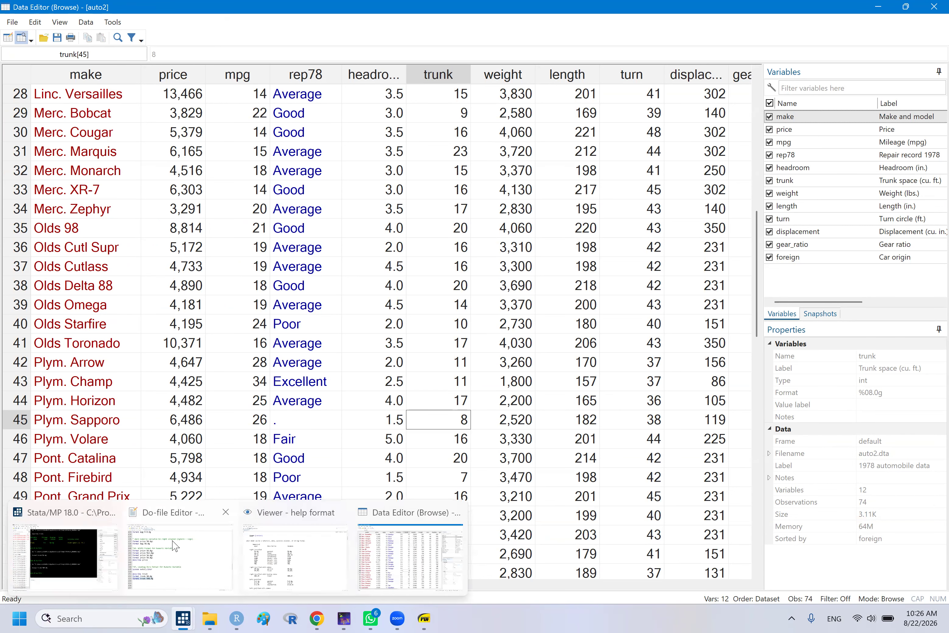
click(208, 594)
click(265, 492)
text(// )
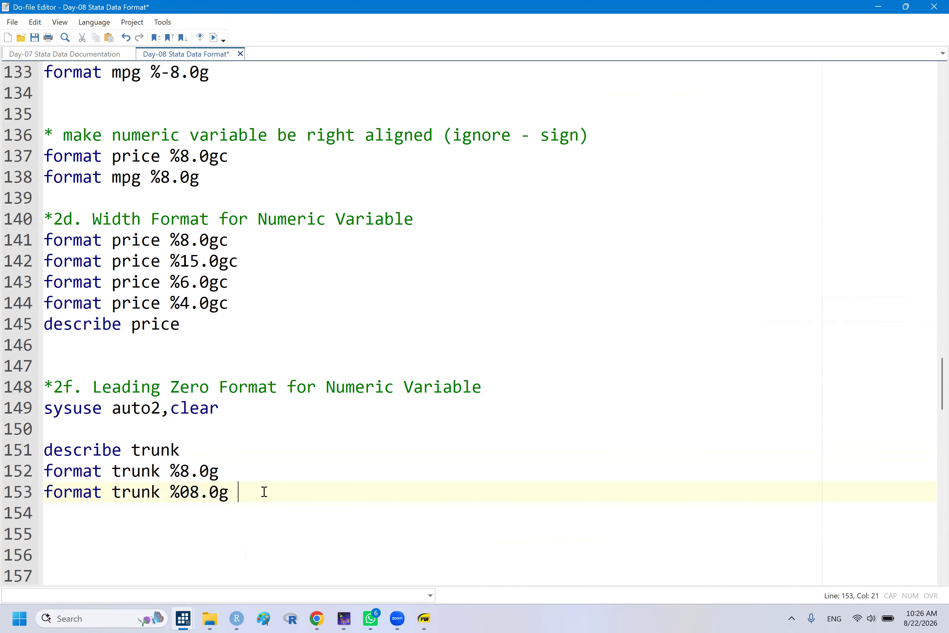
text(not work with f)
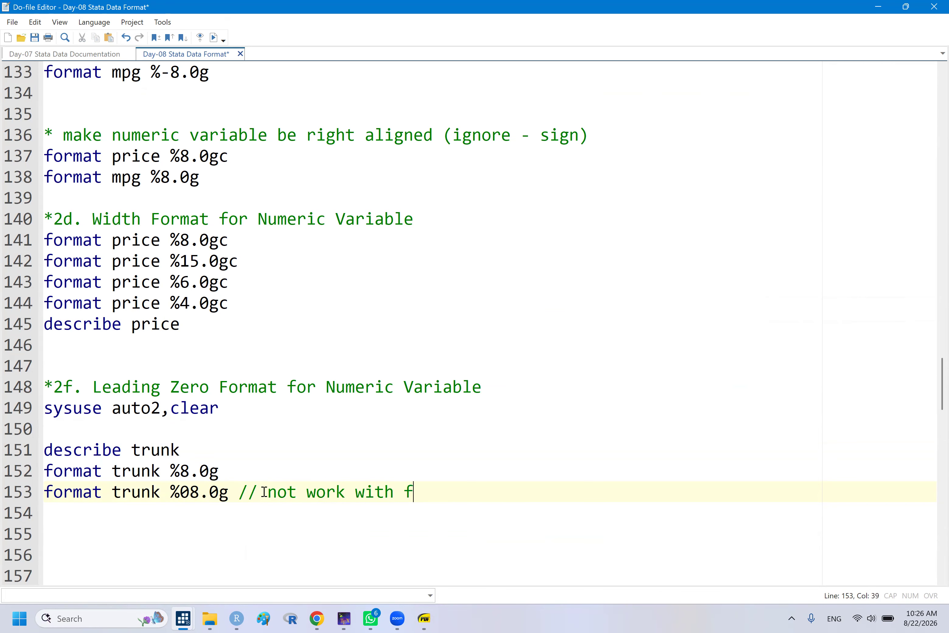
key(BackSpace)
text(gene)
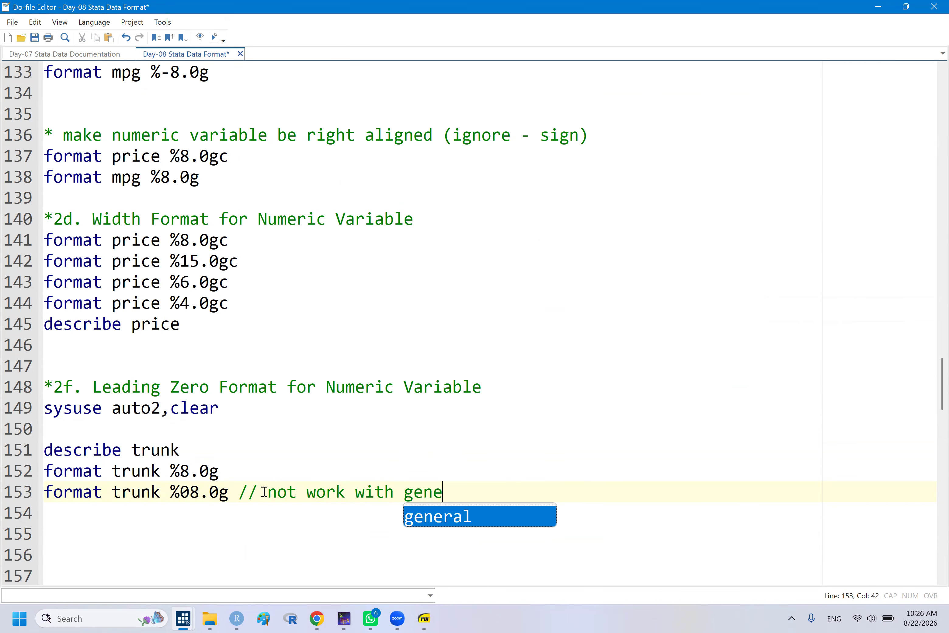
text(ral )
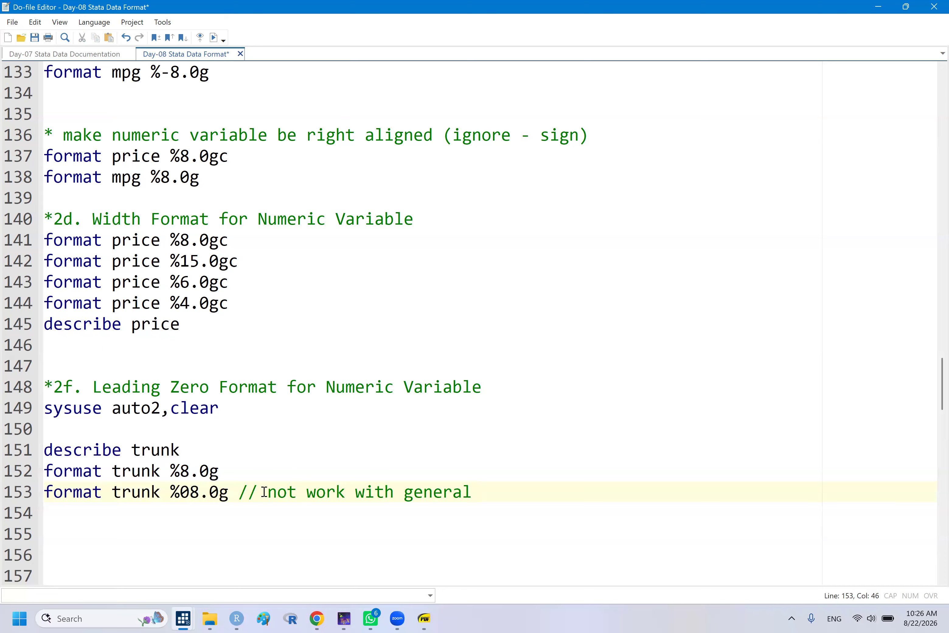
text(format)
- Copy the line 153 command to line 154 and edit it to read "format trunk %08.0f // used for fixed format"
drag(45, 492, 230, 485)
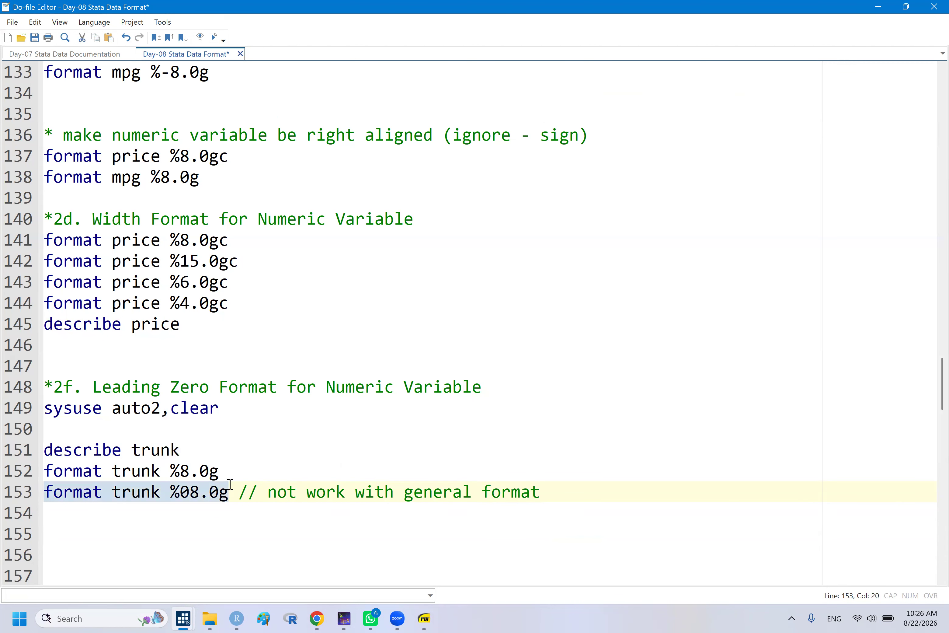
key(ctrl+c)
click(153, 506)
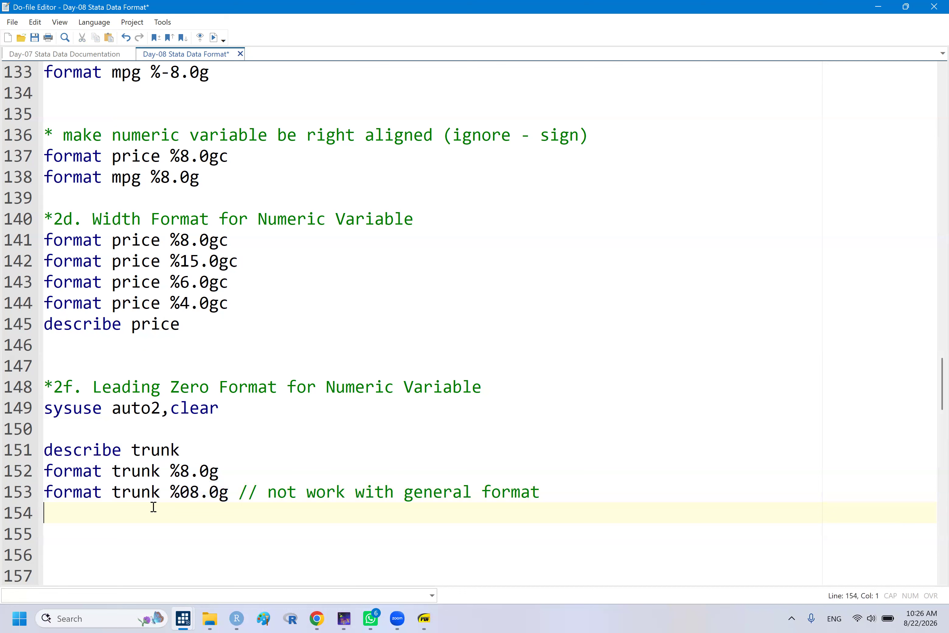
key(ctrl+v)
key(BackSpace)
text(f // )
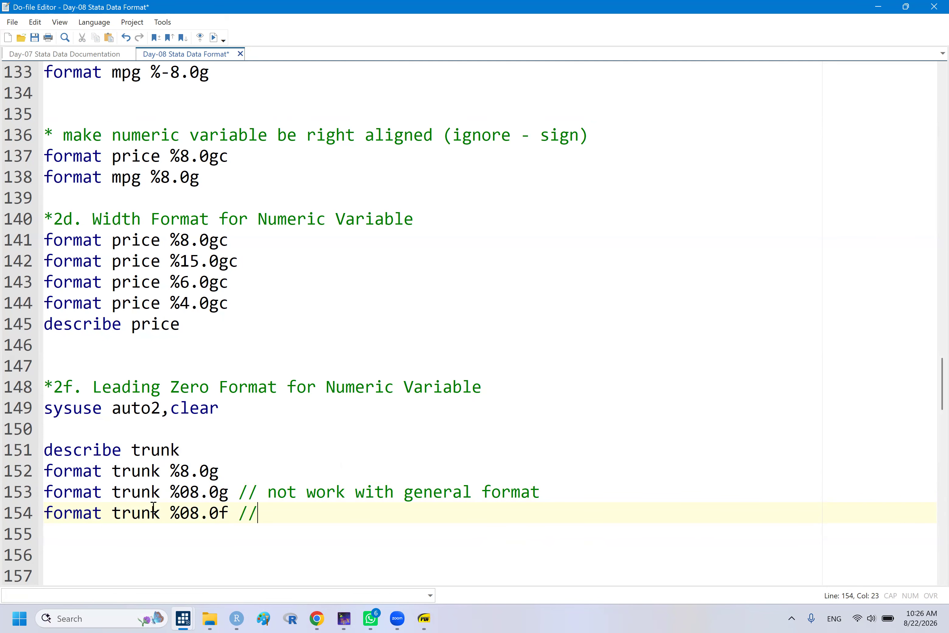
text(used for fi)
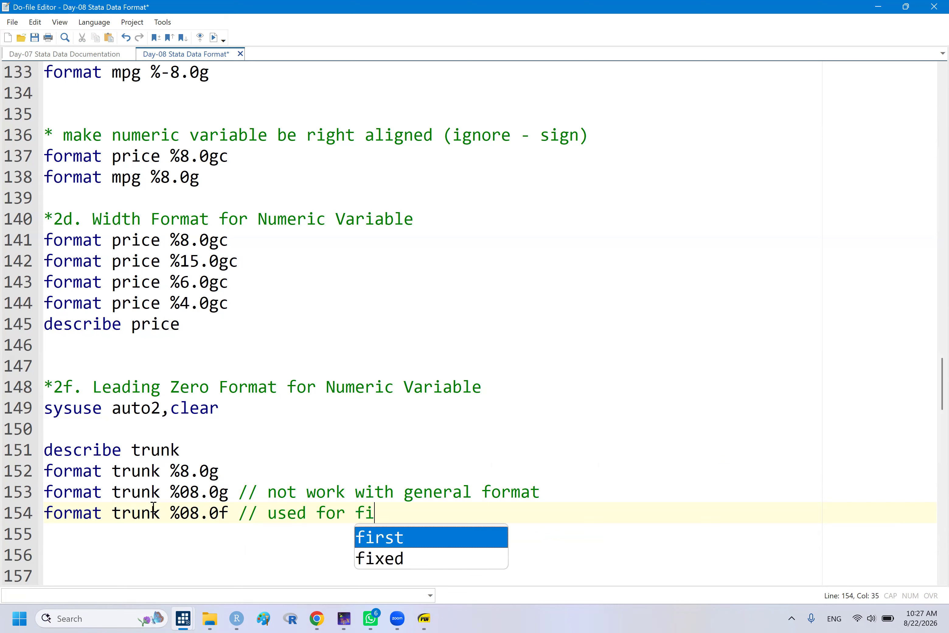
text(xed for)
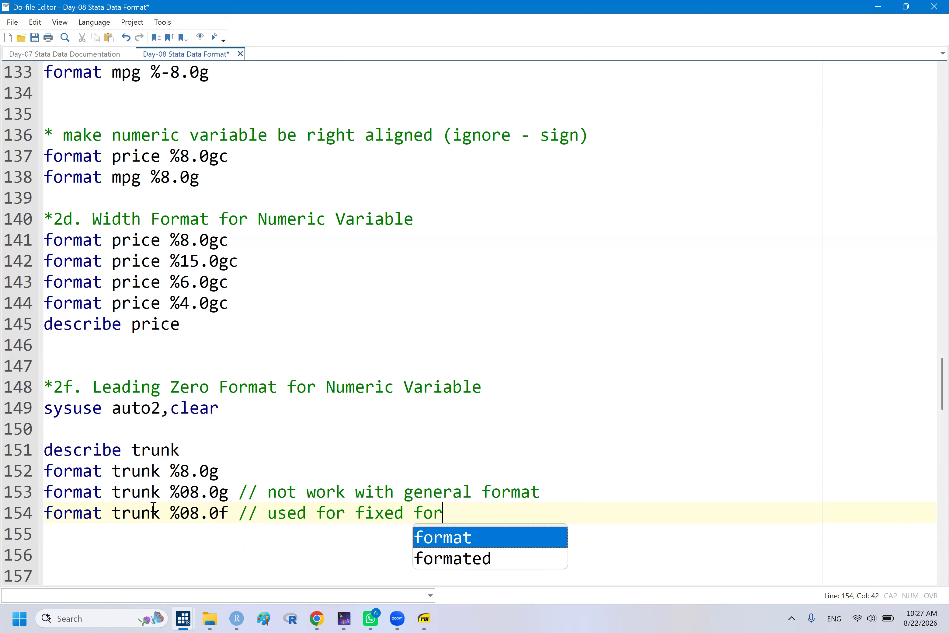
key(Return)
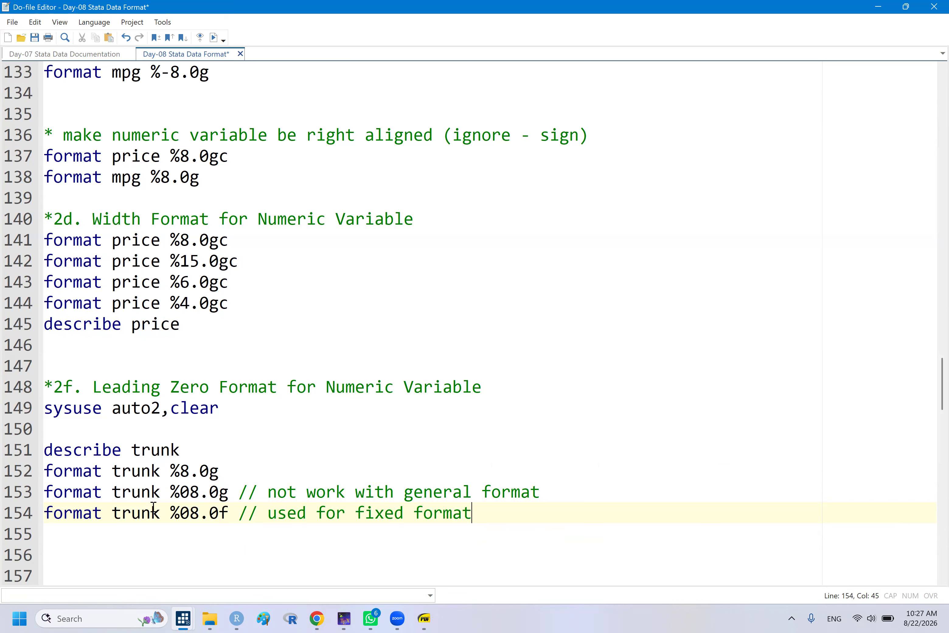
- Run the %08.0f trunk format from line 154 and inspect the trunk column in the Data Editor
double_click(70, 519)
key(shift+End)
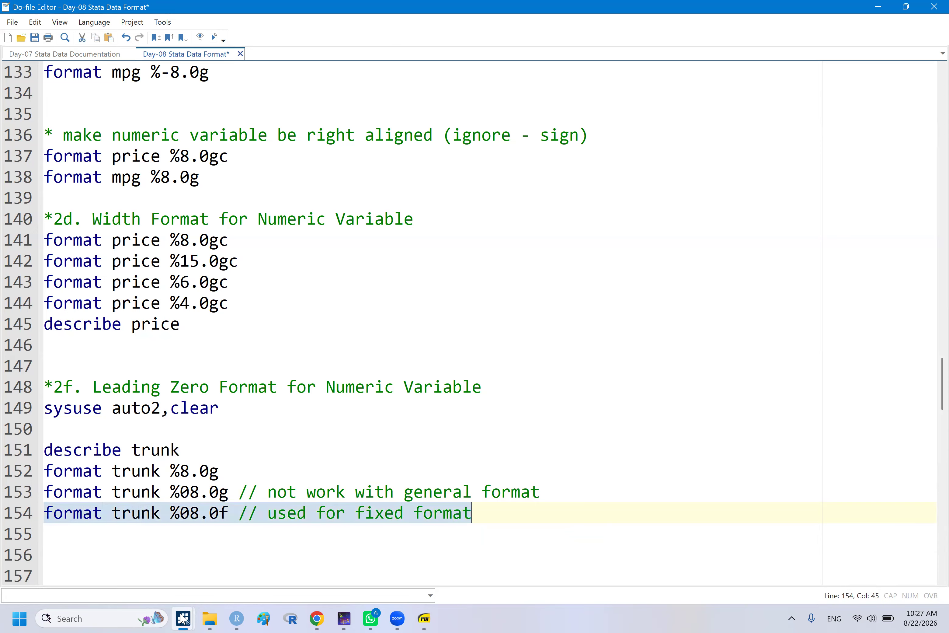
mouse_move(183, 618)
click(412, 547)
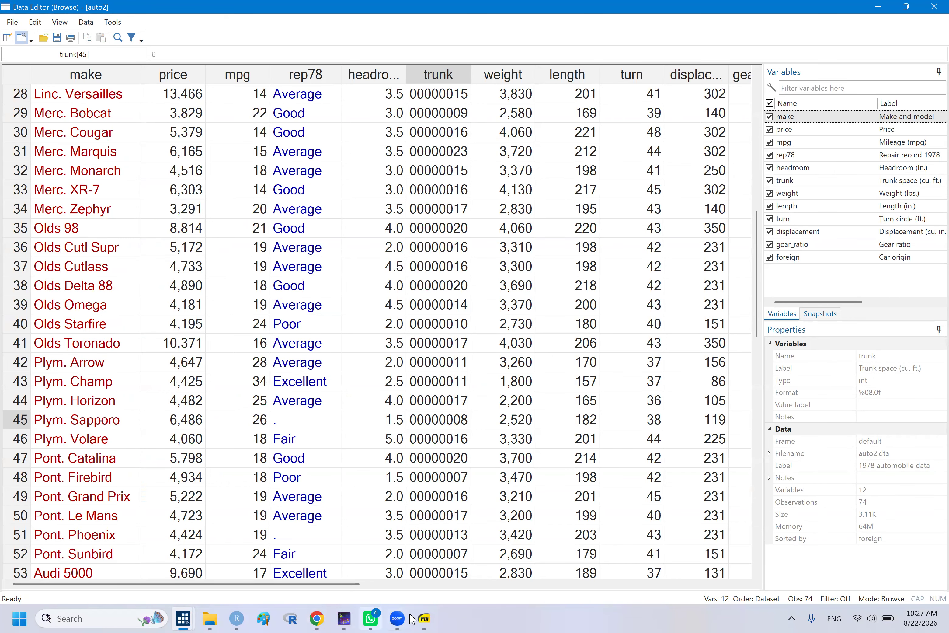
- Consult the leading zero format slide in the PDF viewer and the do-file, returning to the Data Editor
click(425, 618)
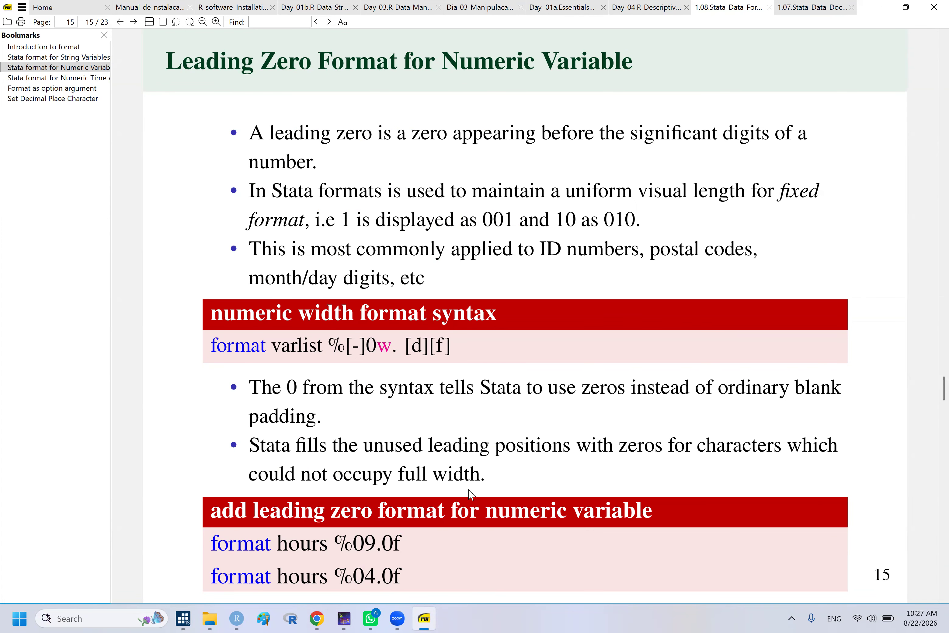
click(426, 619)
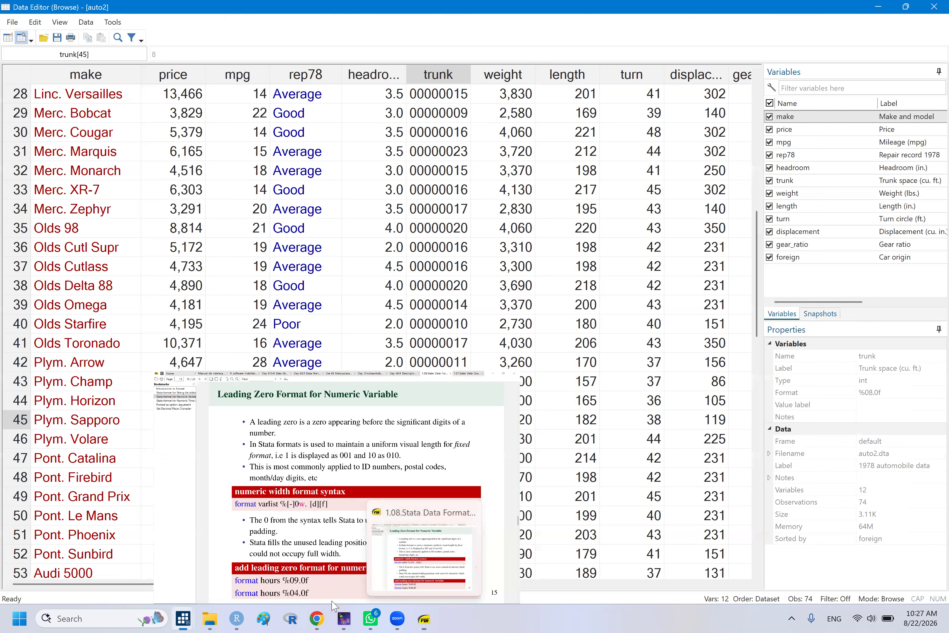
click(183, 618)
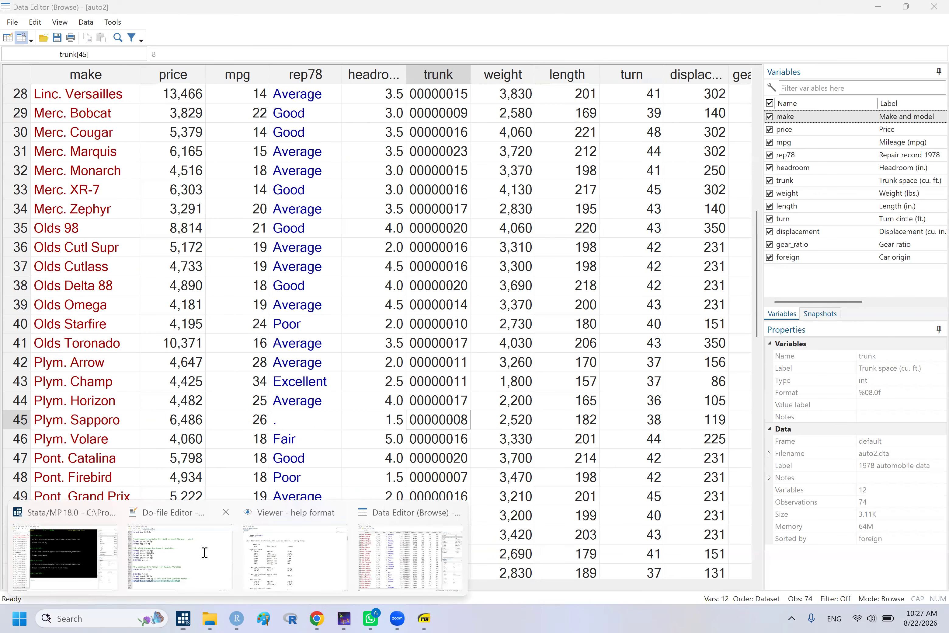
click(205, 555)
click(200, 514)
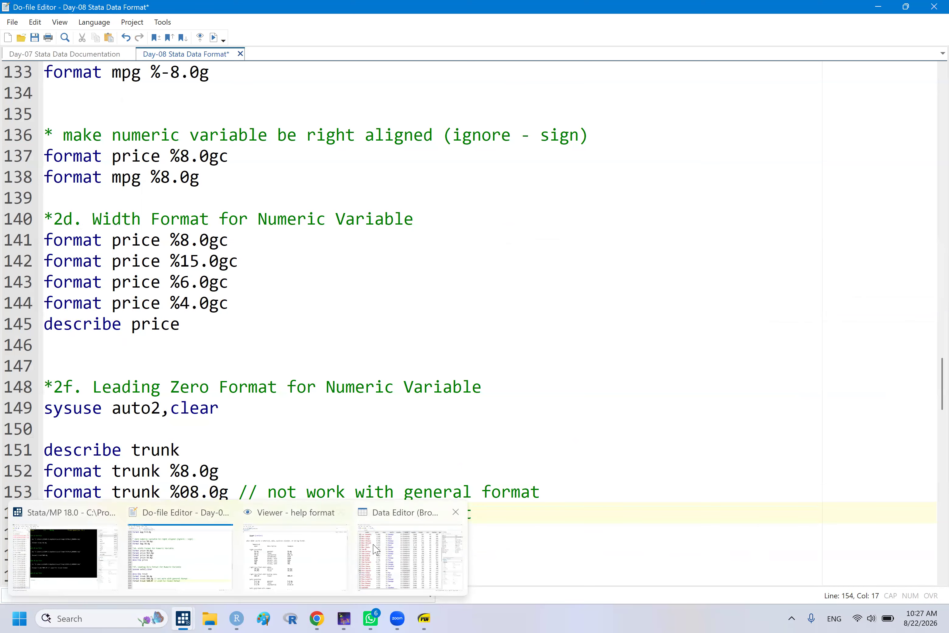
click(410, 572)
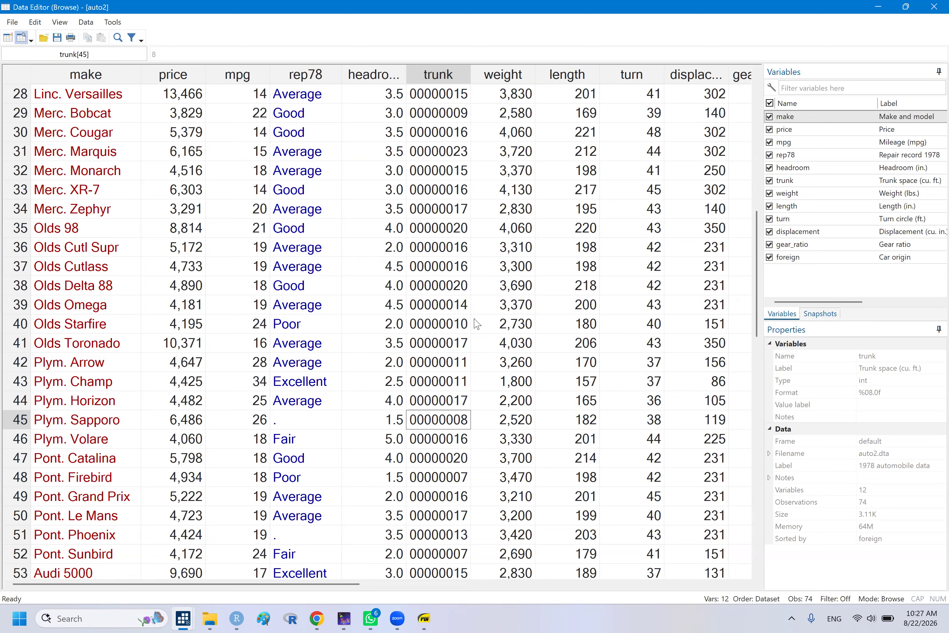
- Examine the zero-padded trunk values in the Data Editor, moving through the rows up to observation 18
click(460, 347)
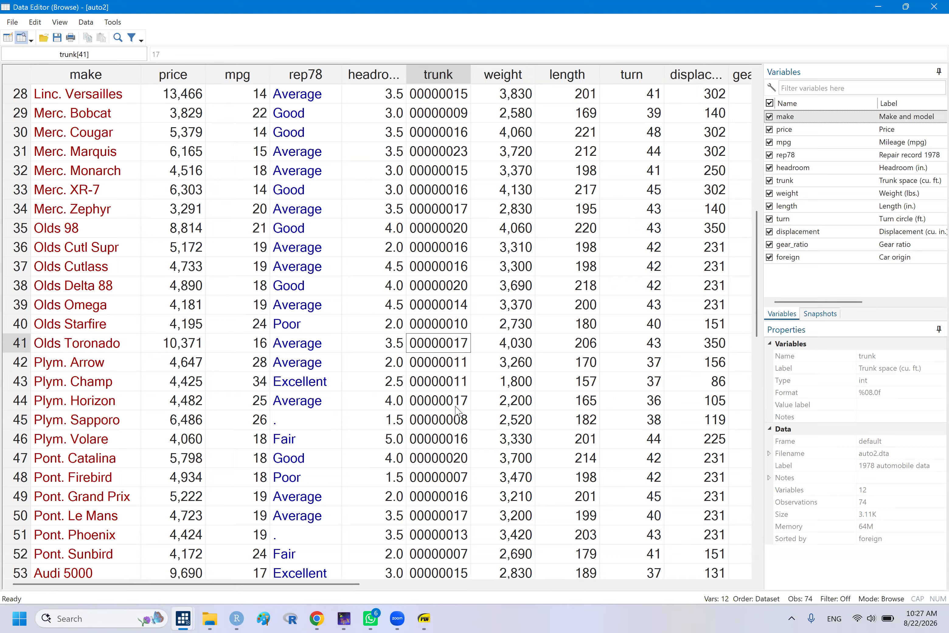
click(462, 262)
key(Down)
key(Down)
key(Down)
key(Down)
key(Down)
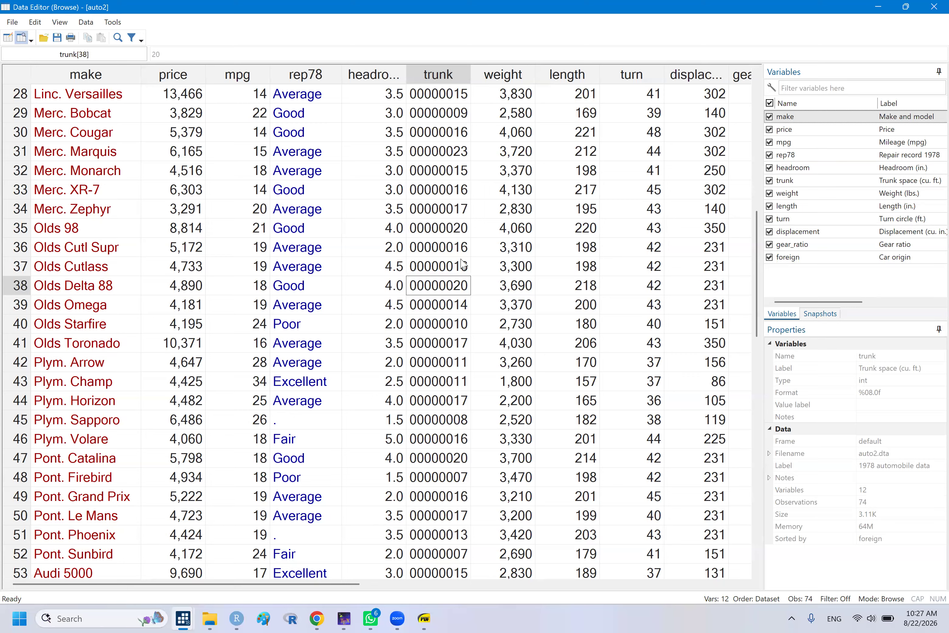
key(Up)
key(Up)
key(Up)
key(Up)
key(Up)
key(Up)
key(Up)
key(Up)
key(Up)
key(Up)
key(Up)
key(Up)
key(Up)
key(Up)
key(Up)
key(Up)
key(Up)
key(Up)
key(Up)
key(Up)
key(Up)
key(Up)
key(Up)
key(Up)
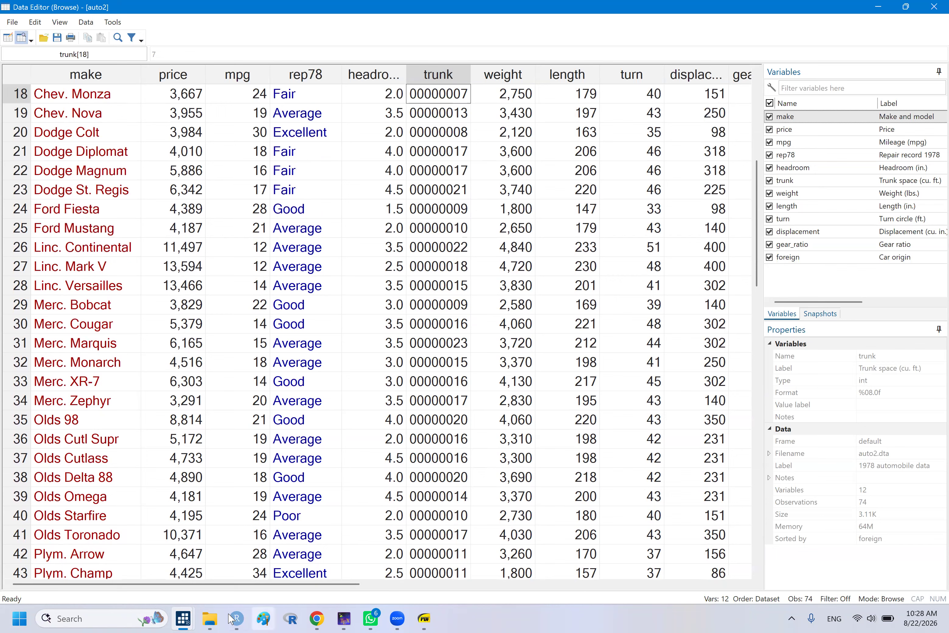
- Run "sum trunk" in the main Stata window to check the variable's range
mouse_move(183, 615)
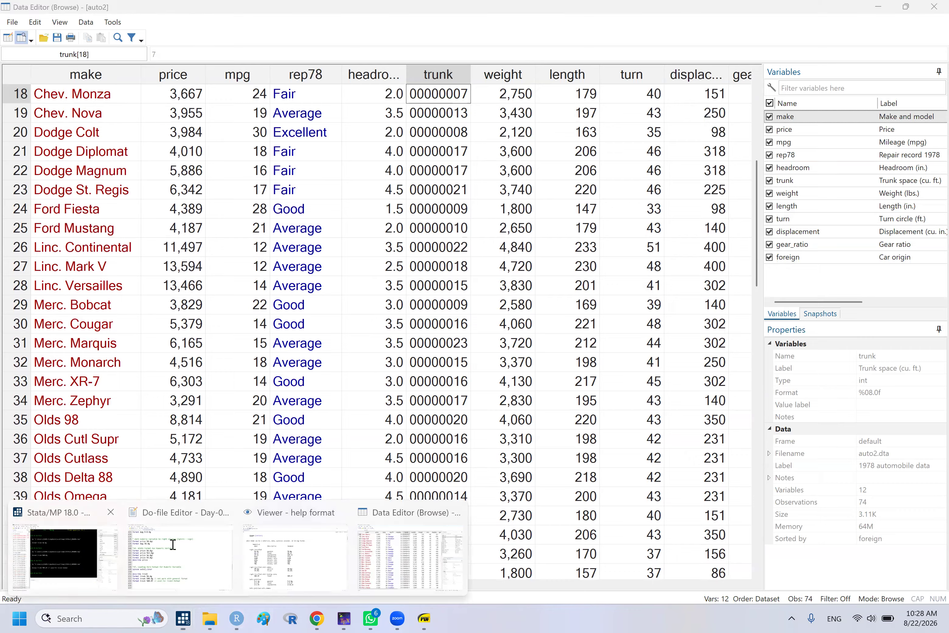
click(77, 542)
text(sum trunk)
key(Return)
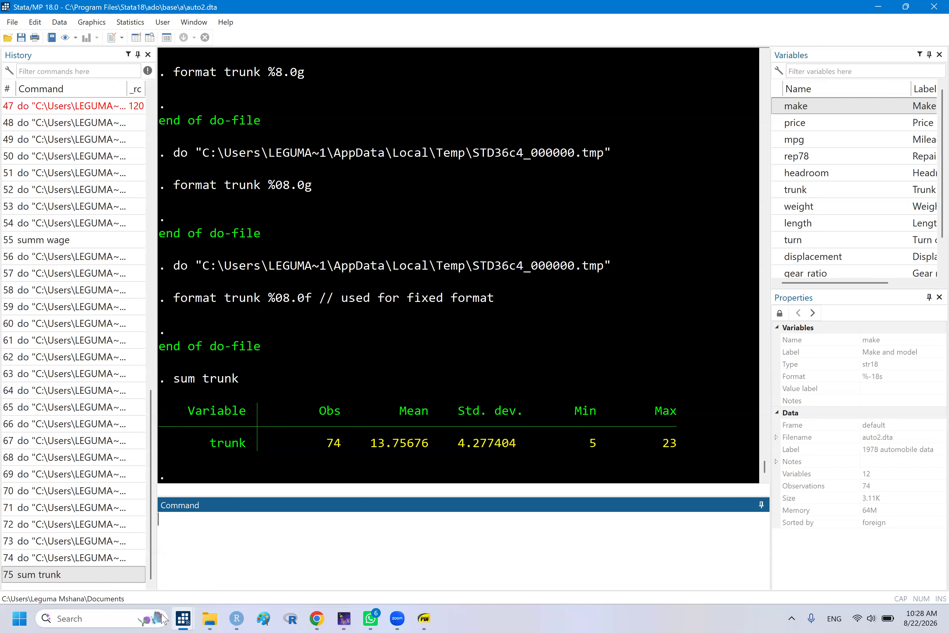
- Copy the line 154 command to line 155 of the do-file and edit it to read "format trunk %02.0f"
mouse_move(184, 618)
click(201, 566)
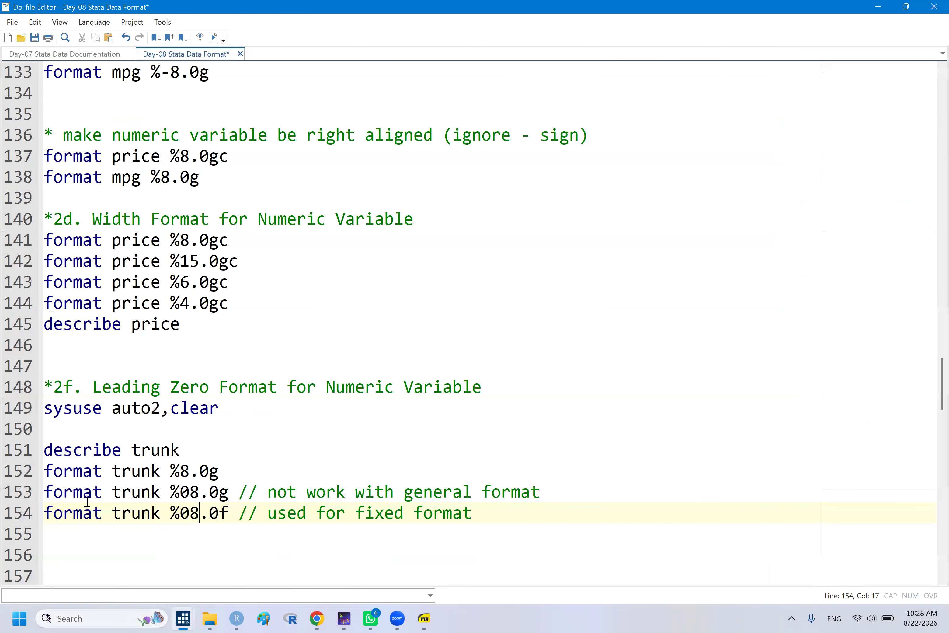
click(50, 513)
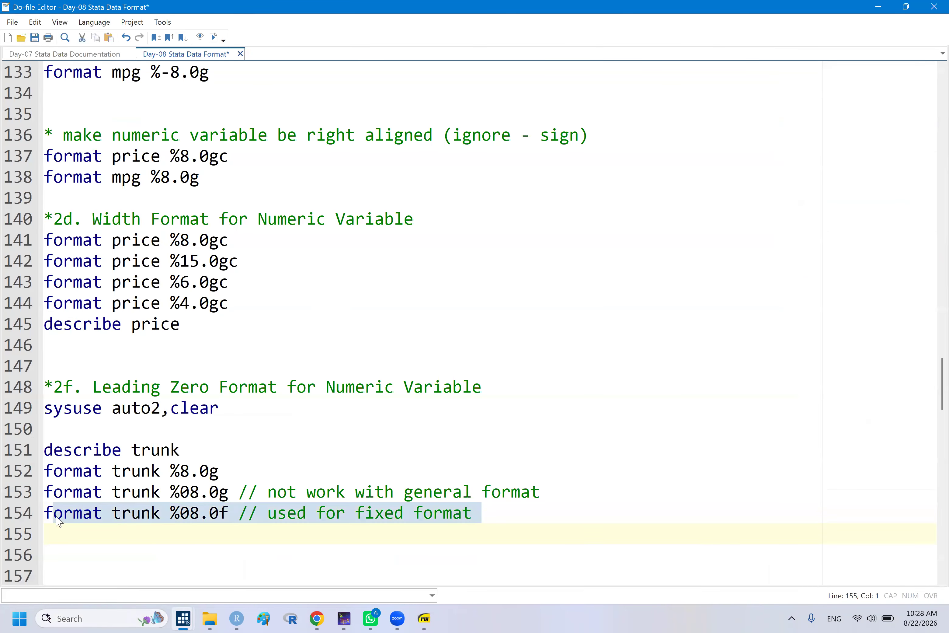
drag(44, 513, 230, 518)
key(ctrl+c)
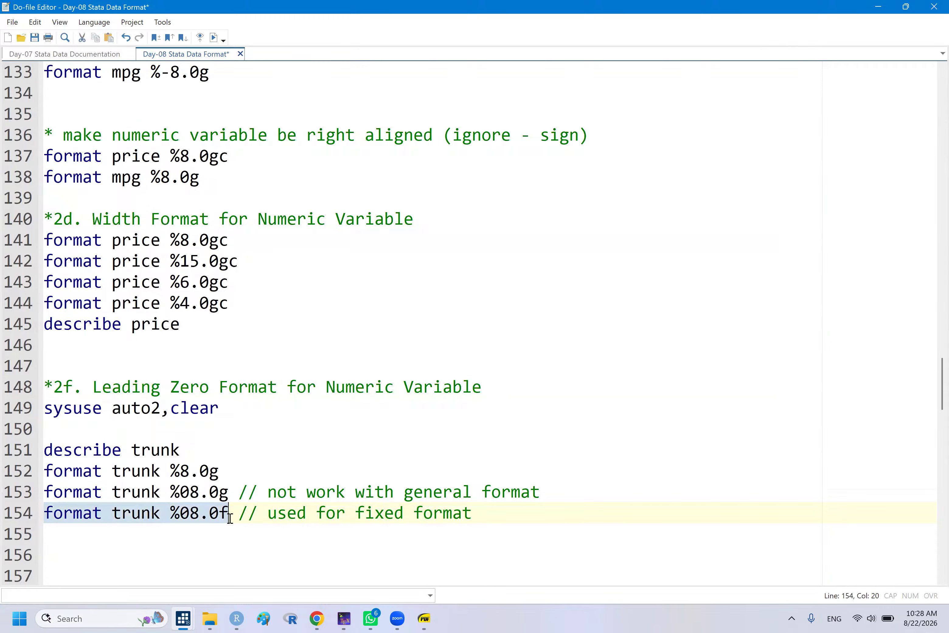
key(Down)
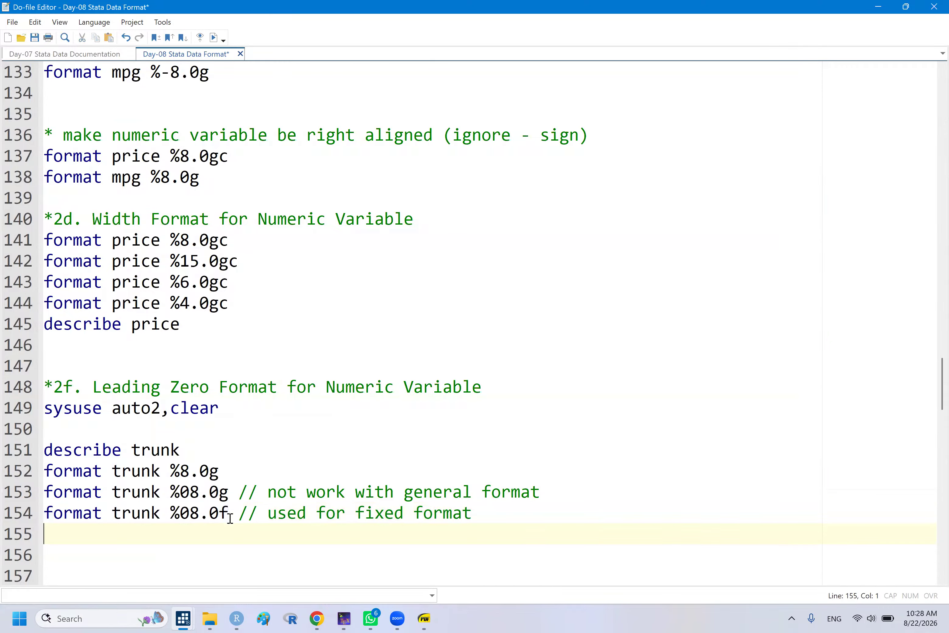
key(ctrl+v)
click(200, 533)
key(BackSpace)
text(2)
- Append the comment "// for maximum of 2 significant digits" to line 155 of the do-file
click(242, 528)
text(// for maximum of 2 d)
text(ig)
key(BackSpace)
key(BackSpace)
key(BackSpace)
text(significant disg)
key(BackSpace)
key(BackSpace)
key(BackSpace)
text(igits)
- Run the %02.0f trunk format from line 155 and inspect the trunk column in the Data Editor
double_click(150, 542)
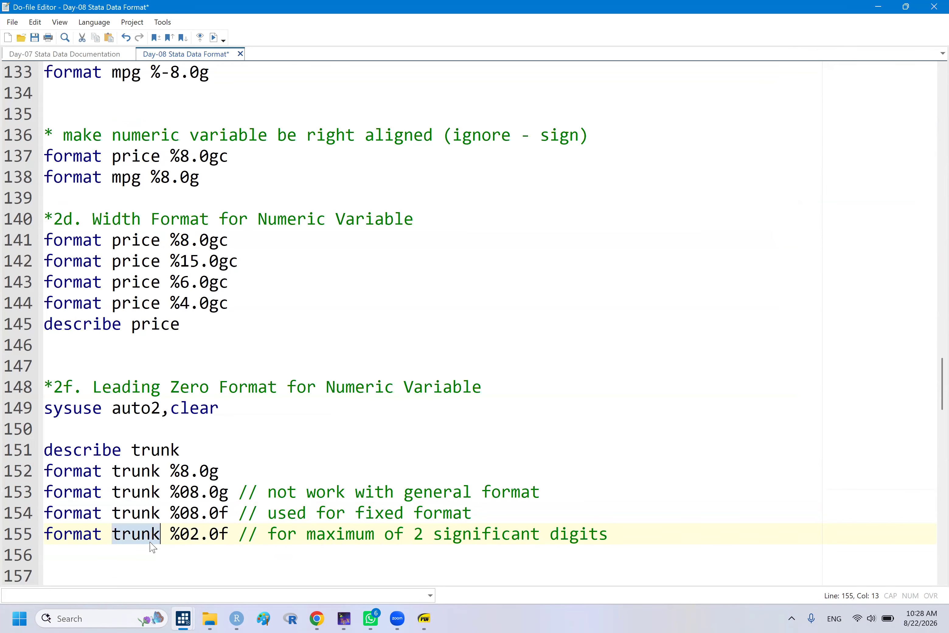
triple_click(152, 545)
mouse_move(184, 616)
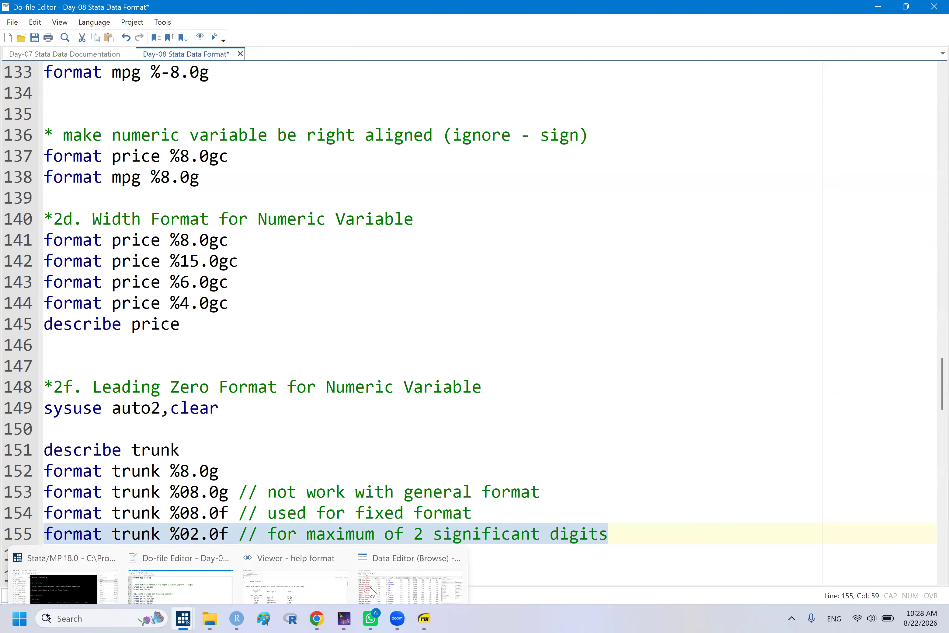
click(424, 557)
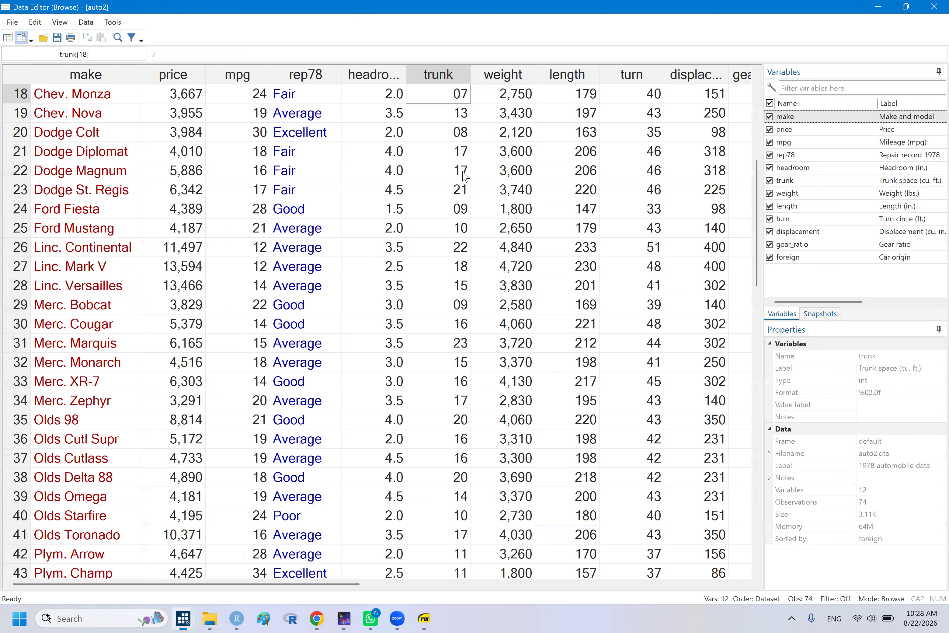
click(457, 214)
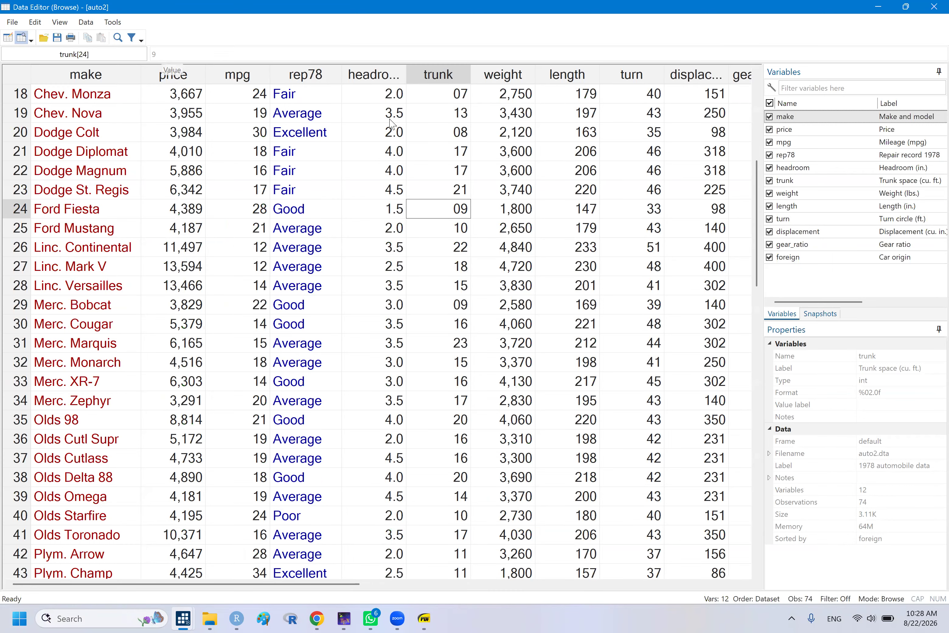
click(457, 309)
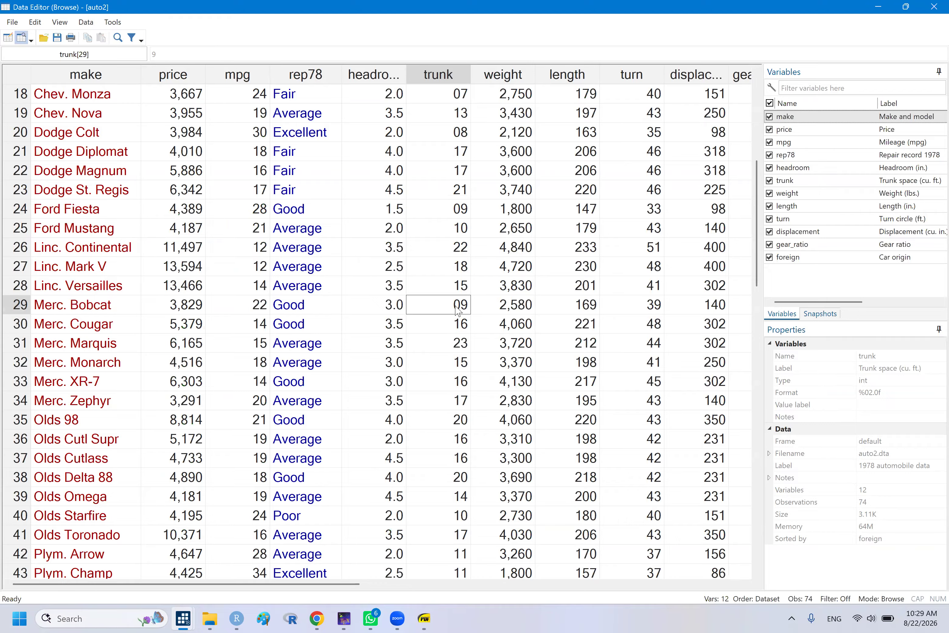
scroll(485, 317, down, 5)
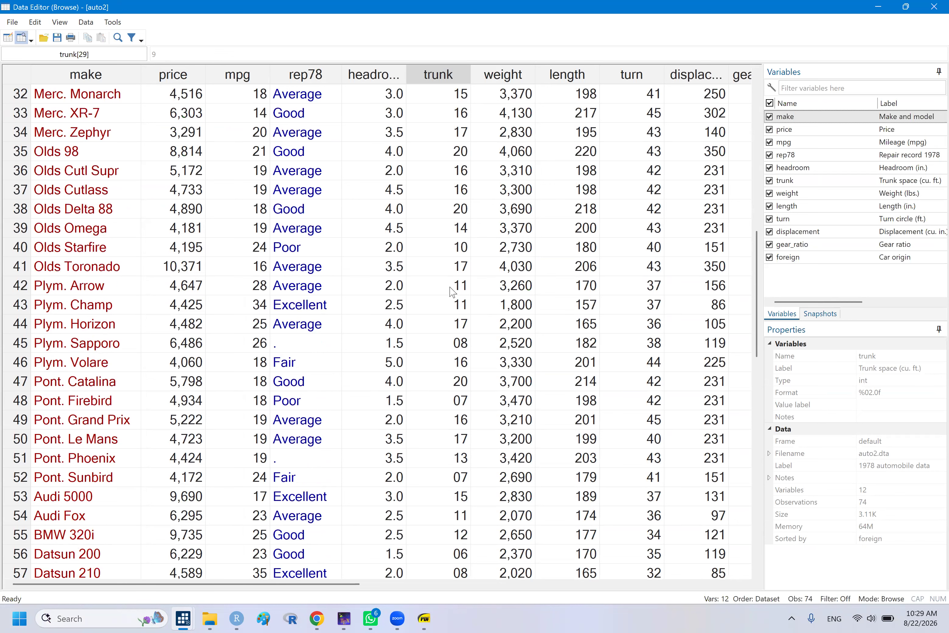
scroll(451, 292, down, 3)
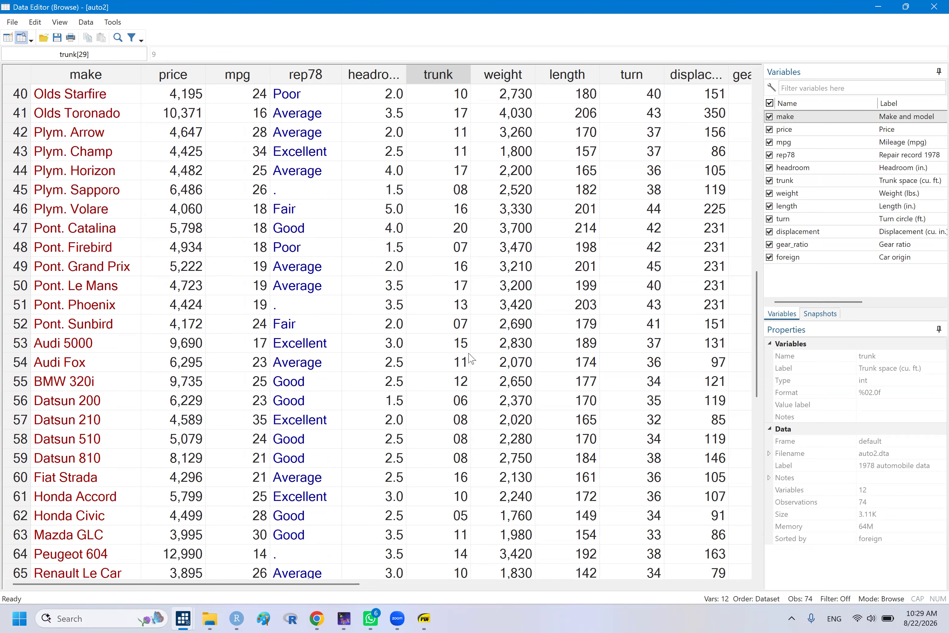
click(461, 330)
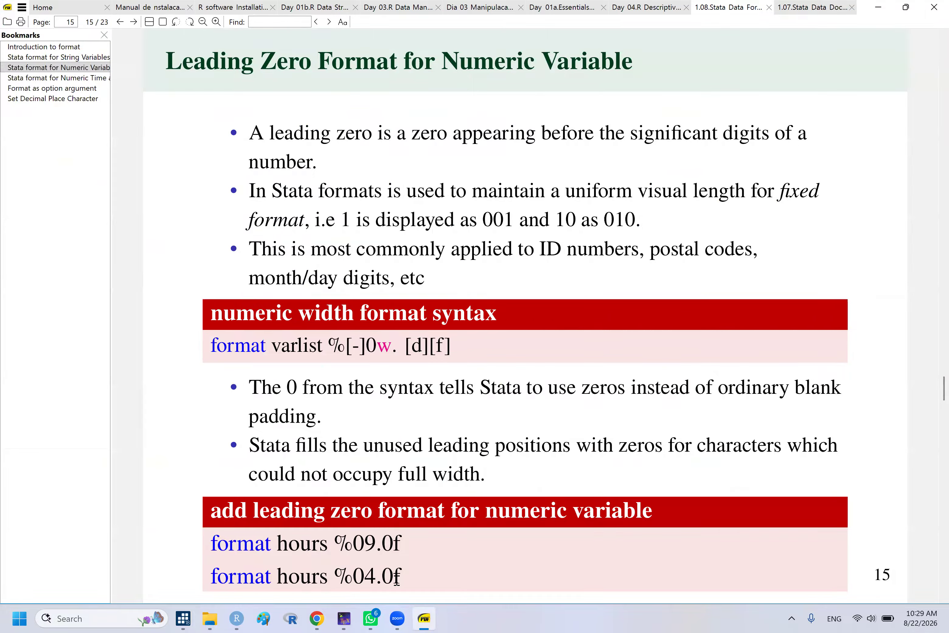
- Copy the title "Thousand Comma Separator Numeric Format" from slide 16 in the PDF viewer
scroll(397, 580, down, 1)
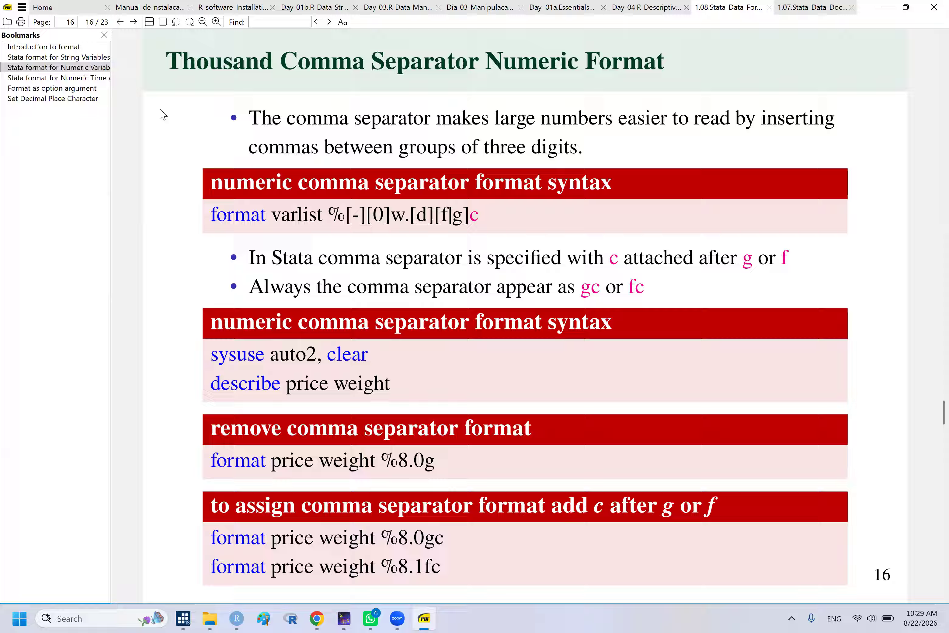
drag(170, 59, 672, 61)
key(ctrl+c)
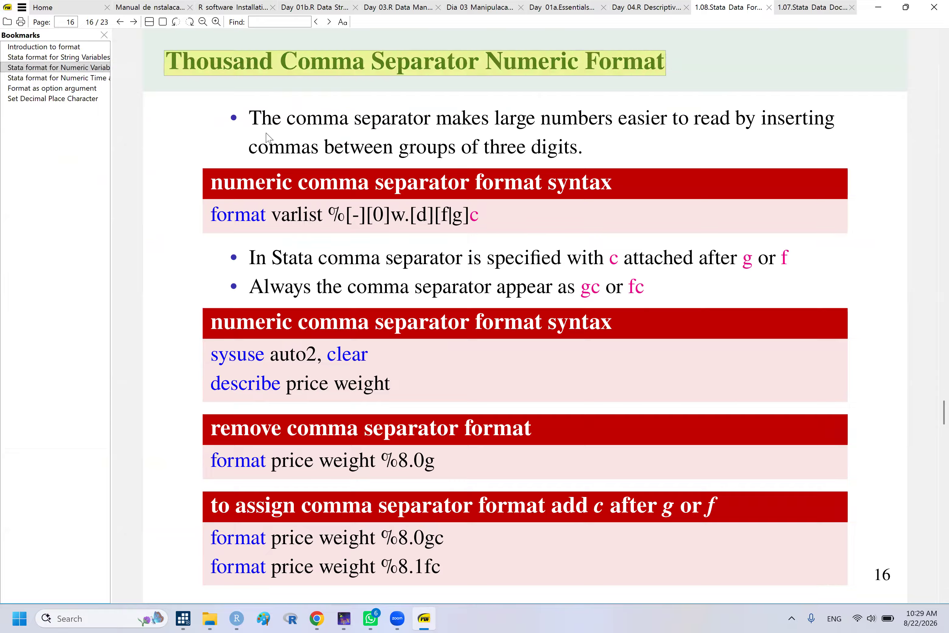
click(180, 112)
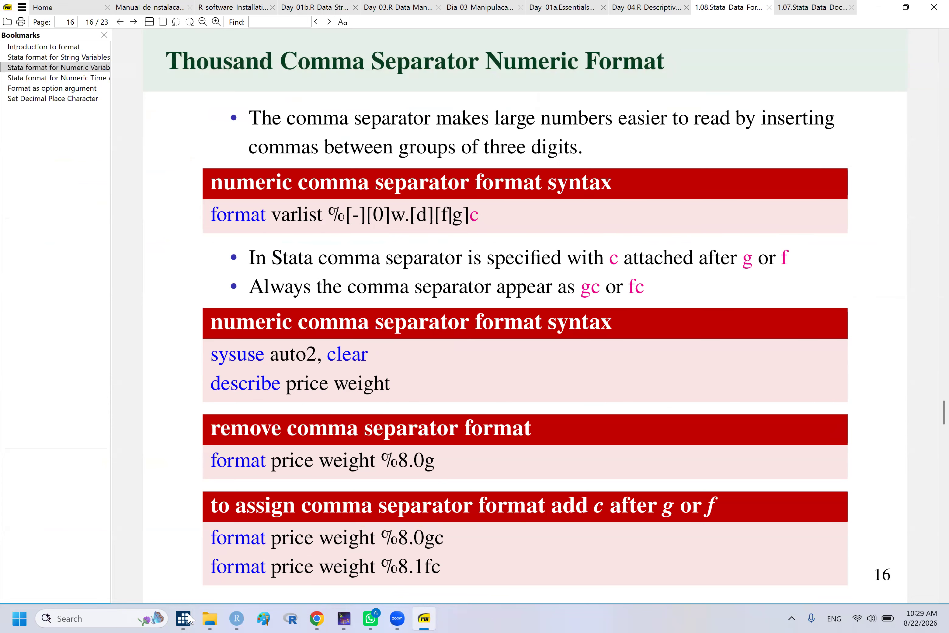
- Add the heading "*2g. Thousand Comma Separator Numeric Format" at line 158 of the do-file, with blank lines around it, and save
mouse_move(183, 619)
click(141, 562)
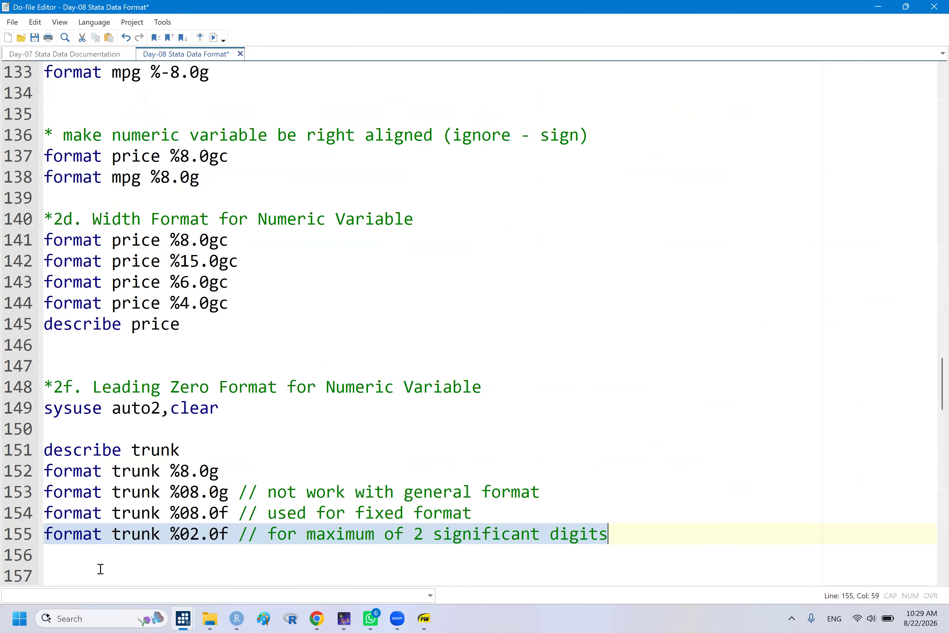
key(Return)
key(Return)
key(Return)
key(Return)
key(Return)
key(Return)
key(Return)
key(Return)
key(Return)
key(Up)
key(Up)
key(Up)
key(Up)
key(Up)
key(Up)
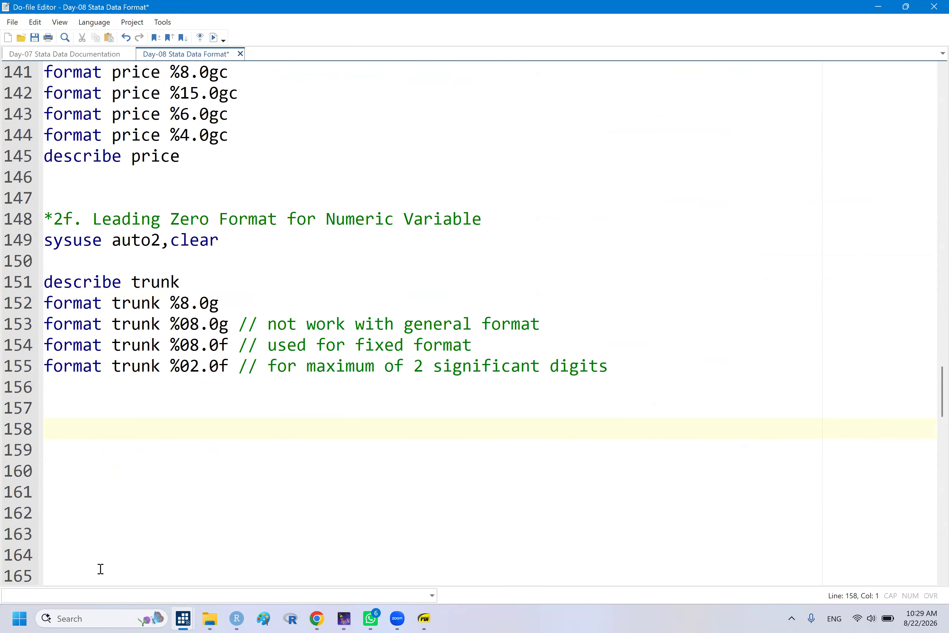
text(*2g.)
key(ctrl+v)
key(Return)
key(ctrl+s)
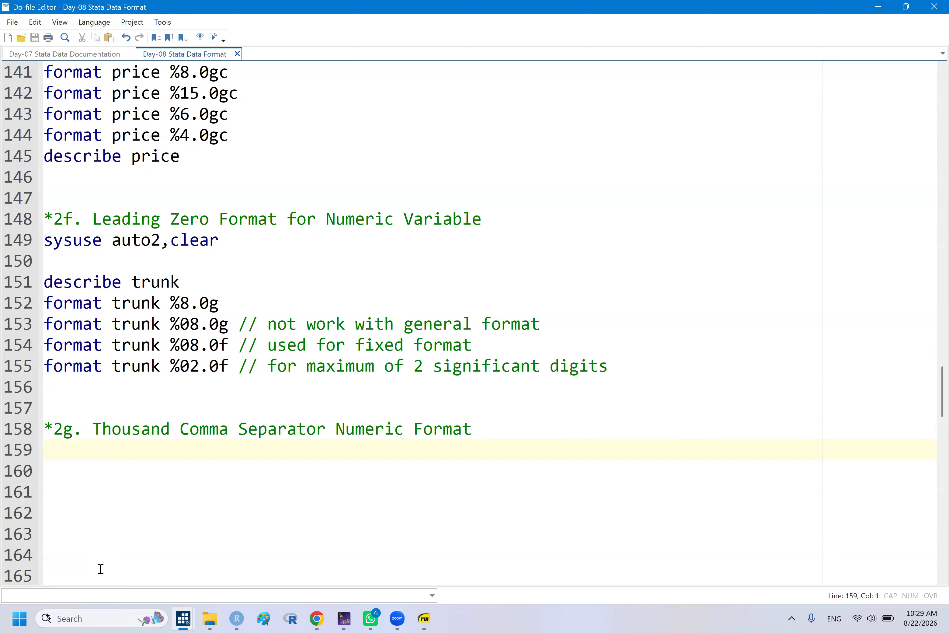
- Write the command "describe price weight" on line 159 of the do-file
text(des)
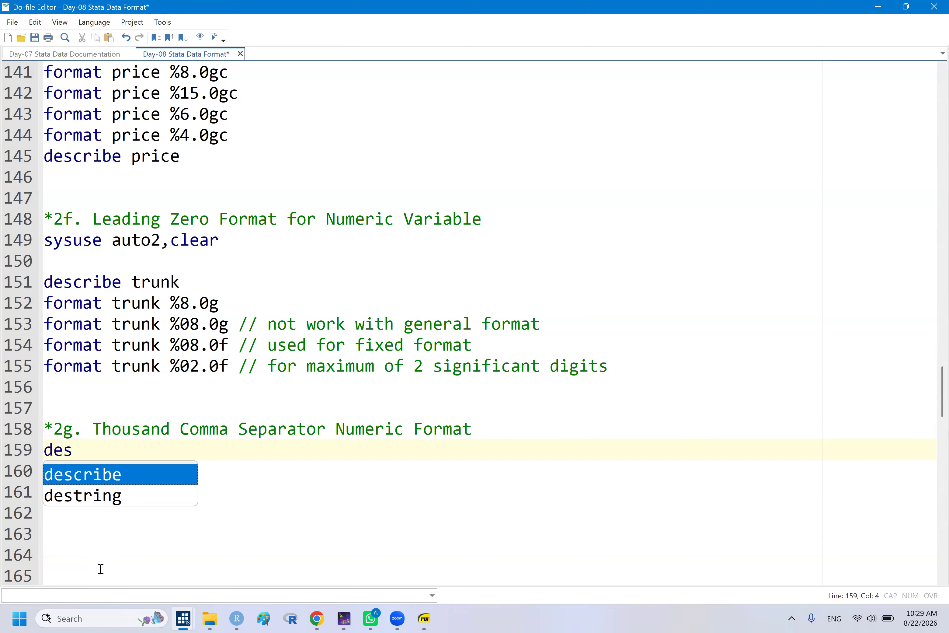
text(cribe pri)
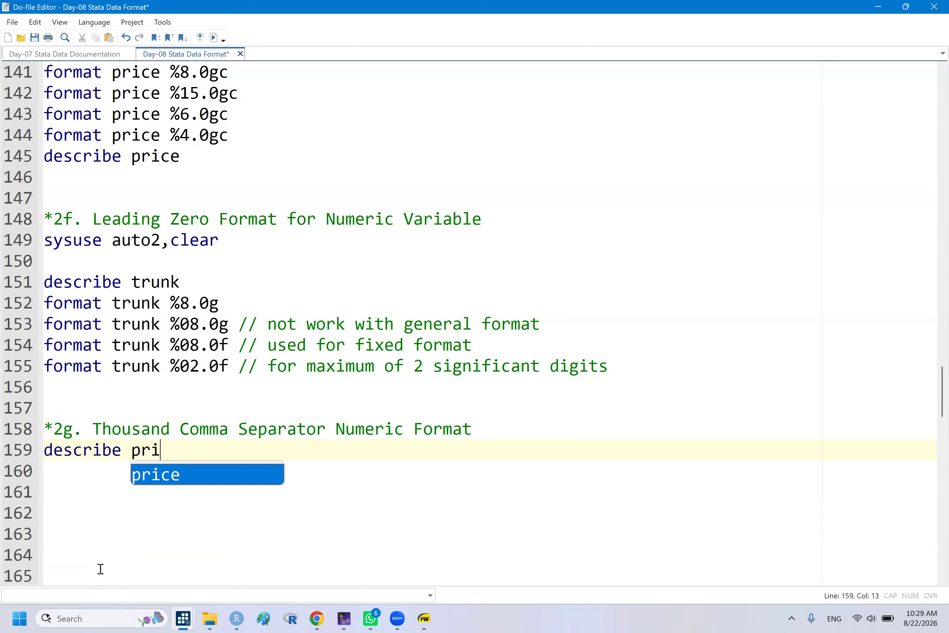
text(ce wei)
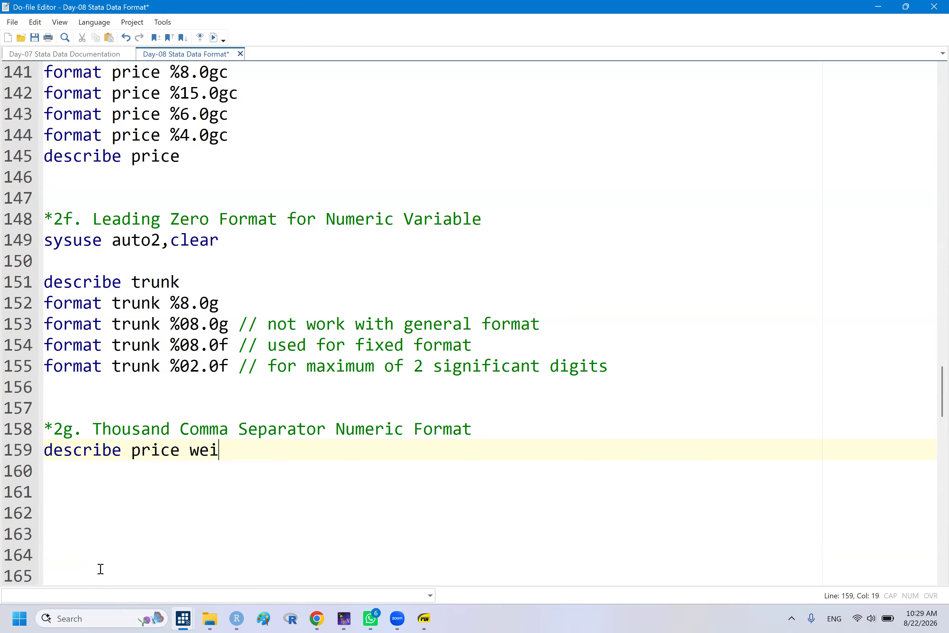
text(ght)
- Remove "price weight" from line 159 of the do-file, leaving only the describe command
double_click(64, 453)
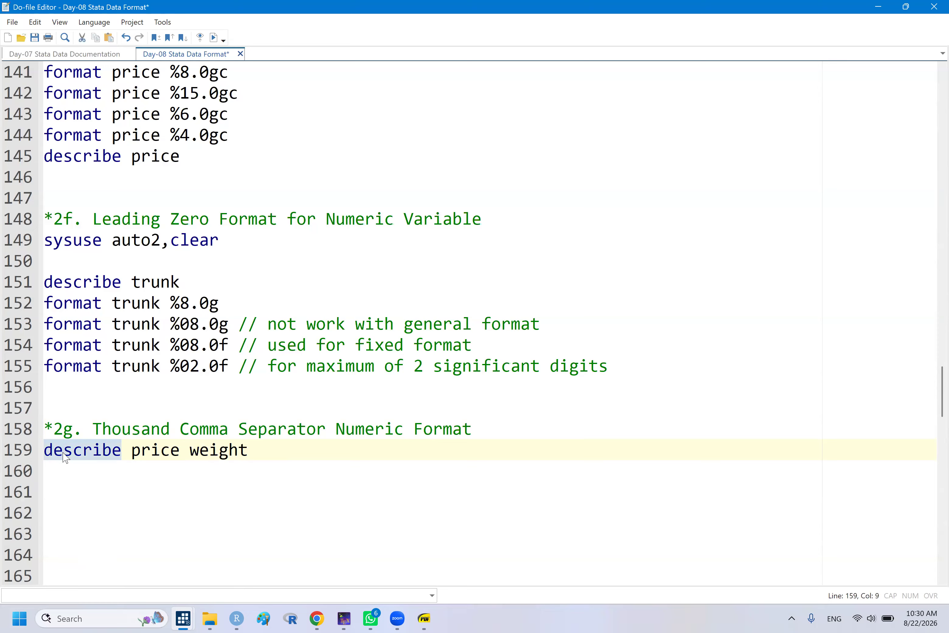
click(131, 452)
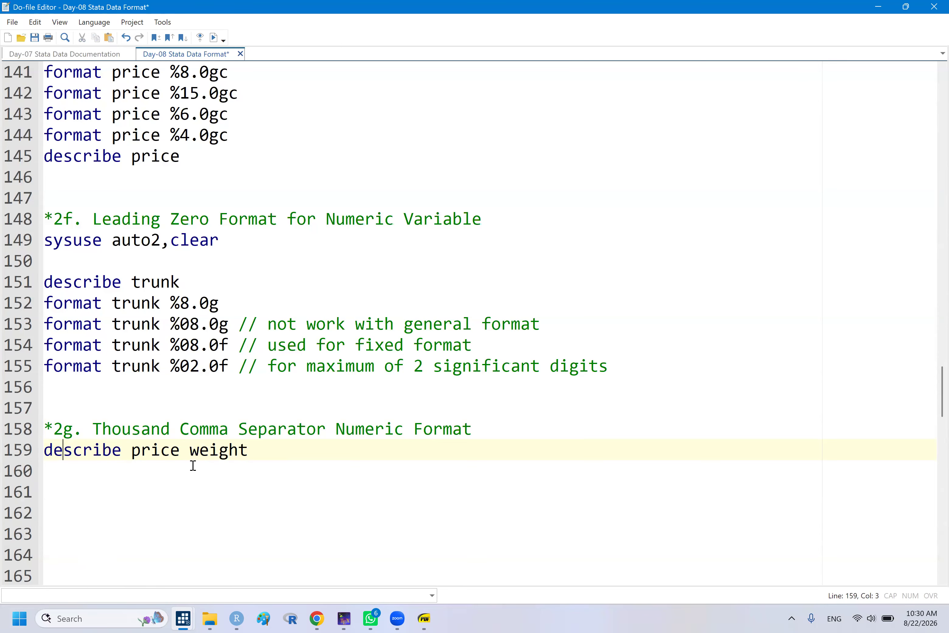
key(shift+Down)
key(shift+Left)
key(BackSpace)
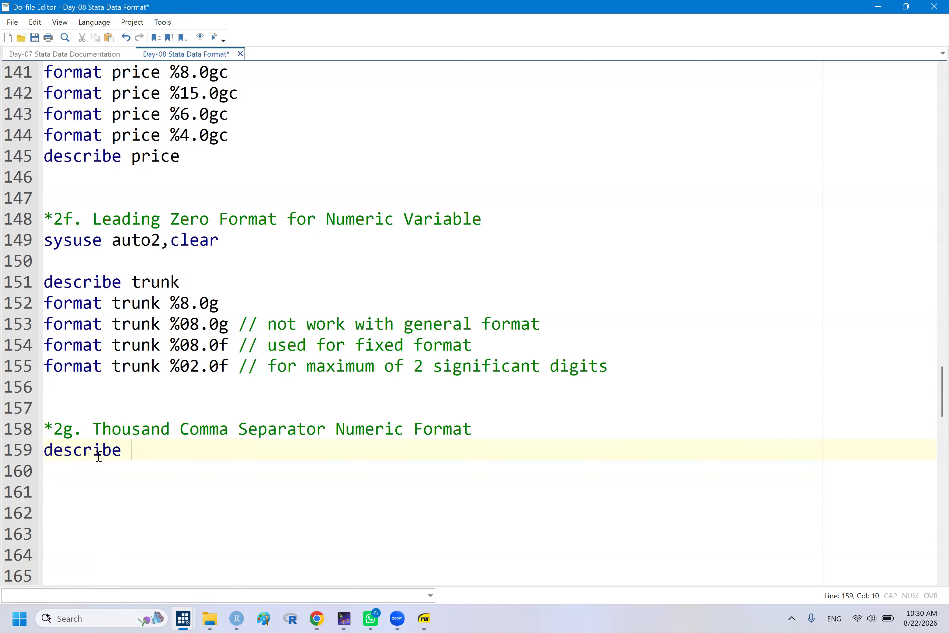
- Run the describe command from line 159 and check the display formats of weight and price in the Results window
double_click(73, 453)
key(shift+Right)
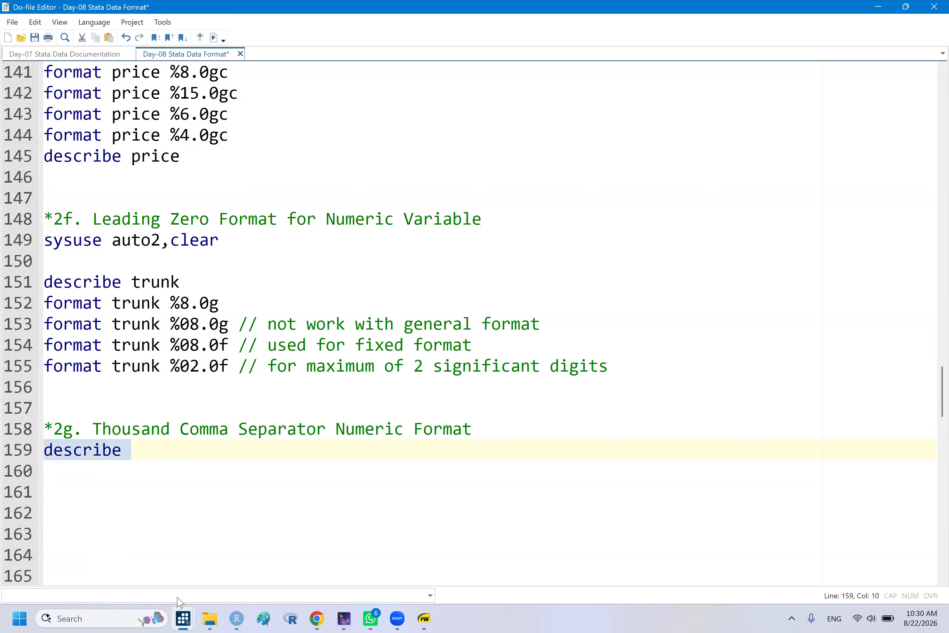
mouse_move(183, 617)
click(64, 543)
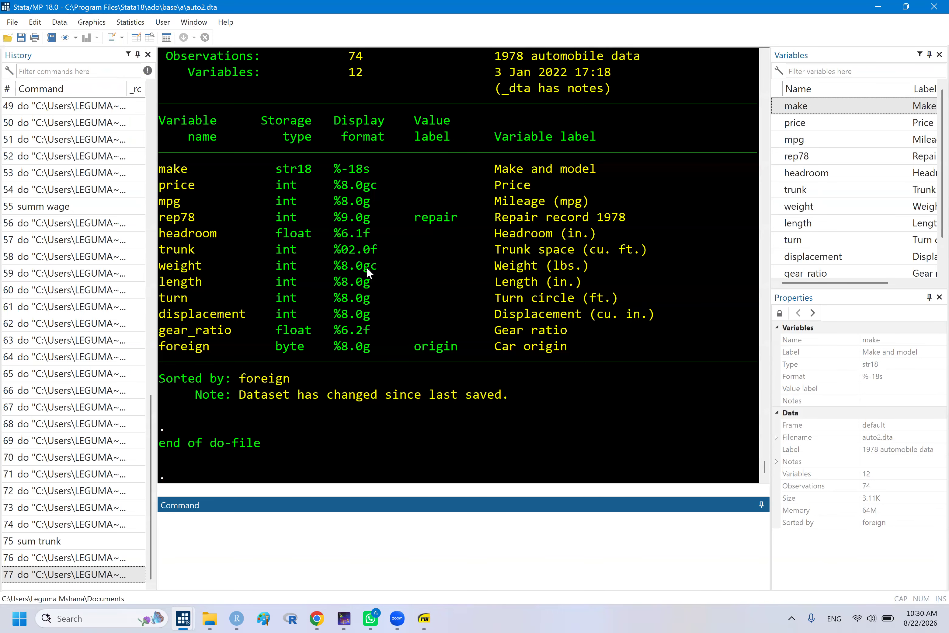
drag(376, 265, 378, 264)
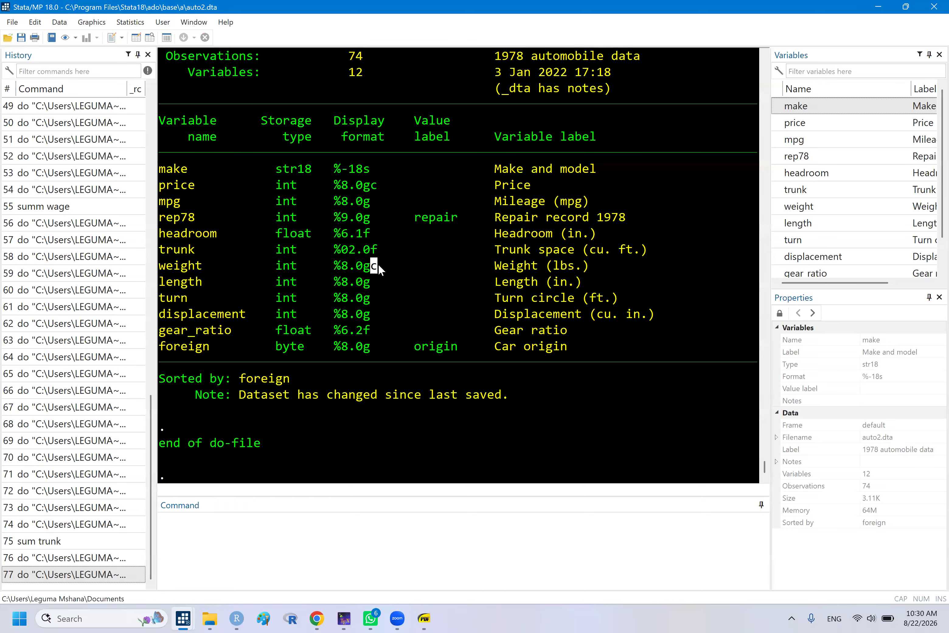
click(375, 186)
- Switch to the PDF viewer and review slide 16 on the thousand comma separator format
click(425, 618)
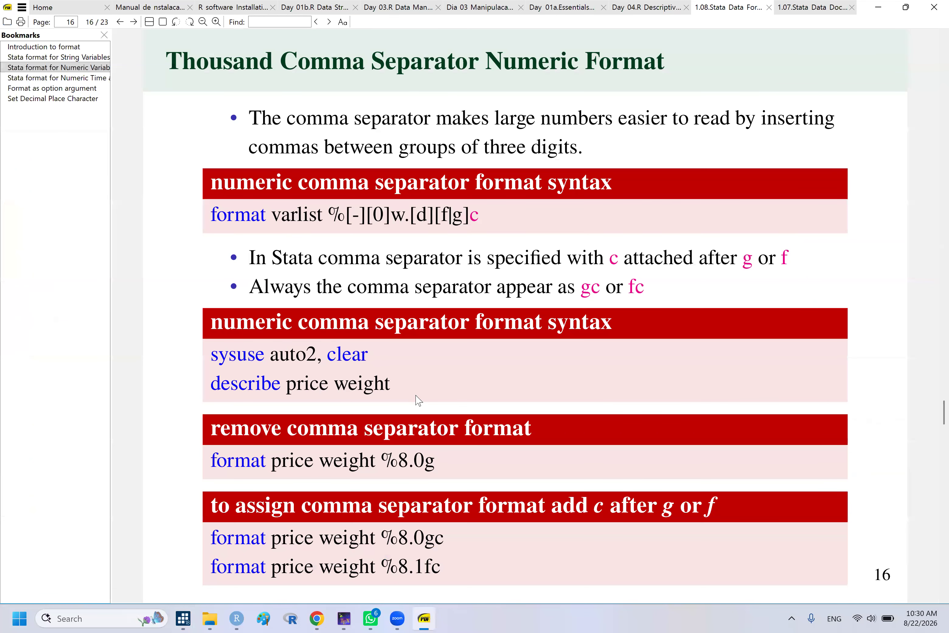
scroll(418, 400, down, 1)
scroll(419, 400, up, 2)
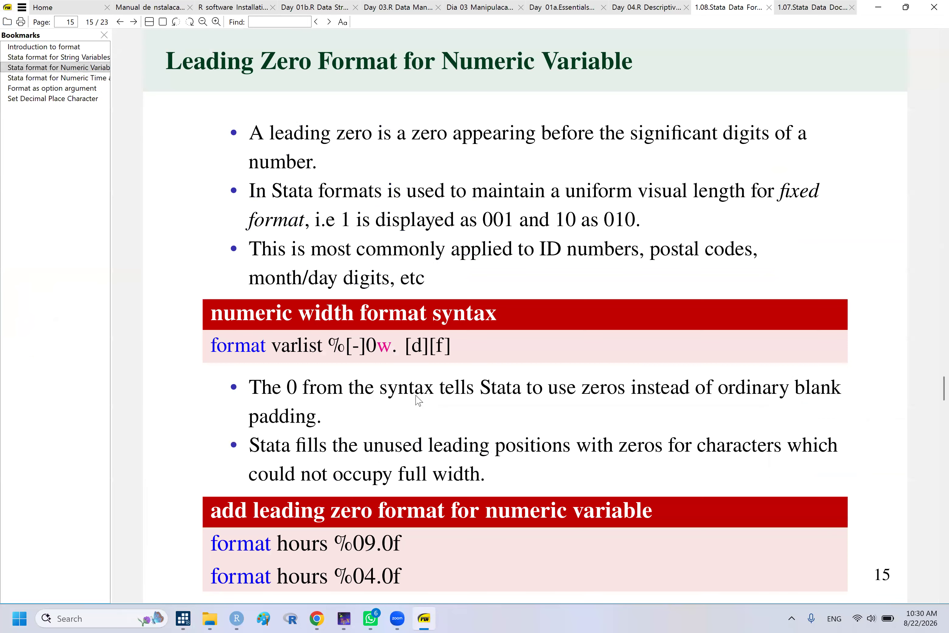
scroll(418, 400, down, 1)
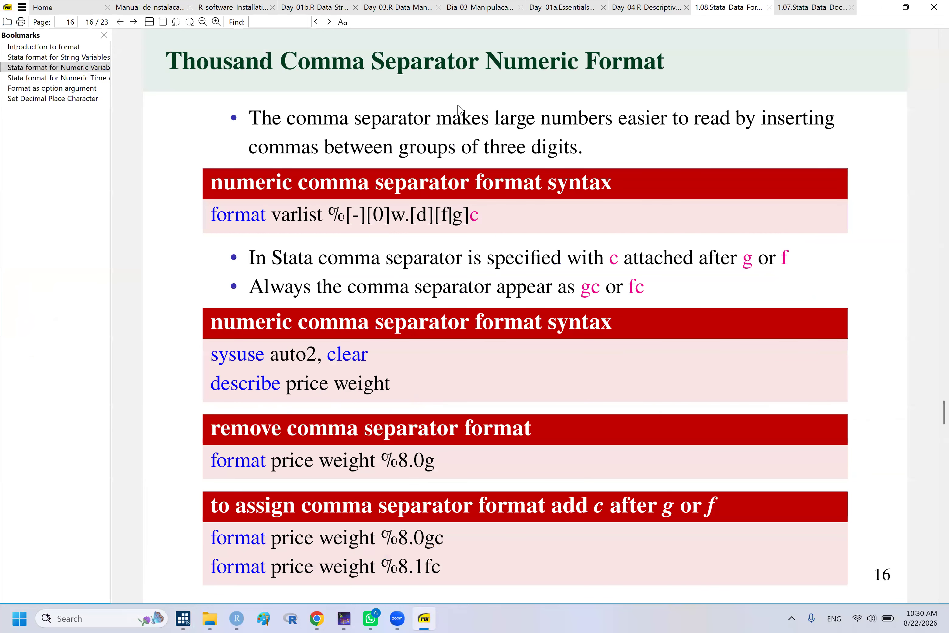
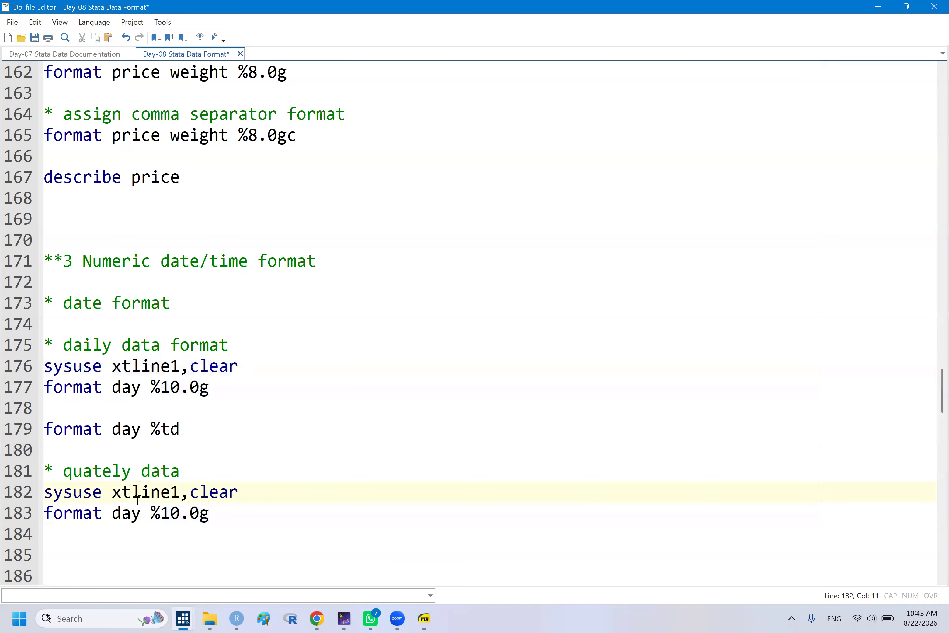
- Change the dataset on line 182 to gnp96, run "sysuse gnp96,clear" and view the data in the Data Editor
text(gnp)
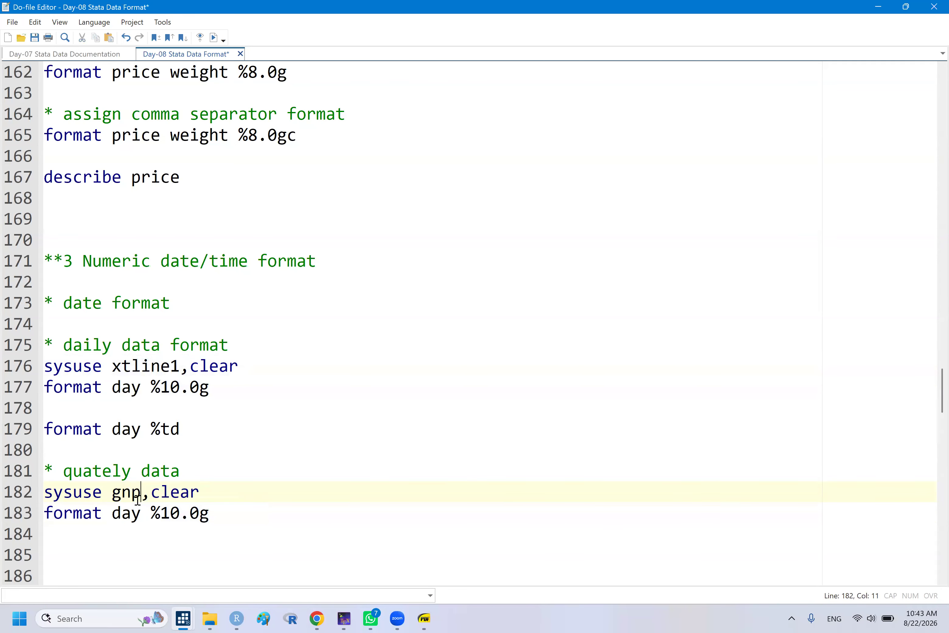
text(96)
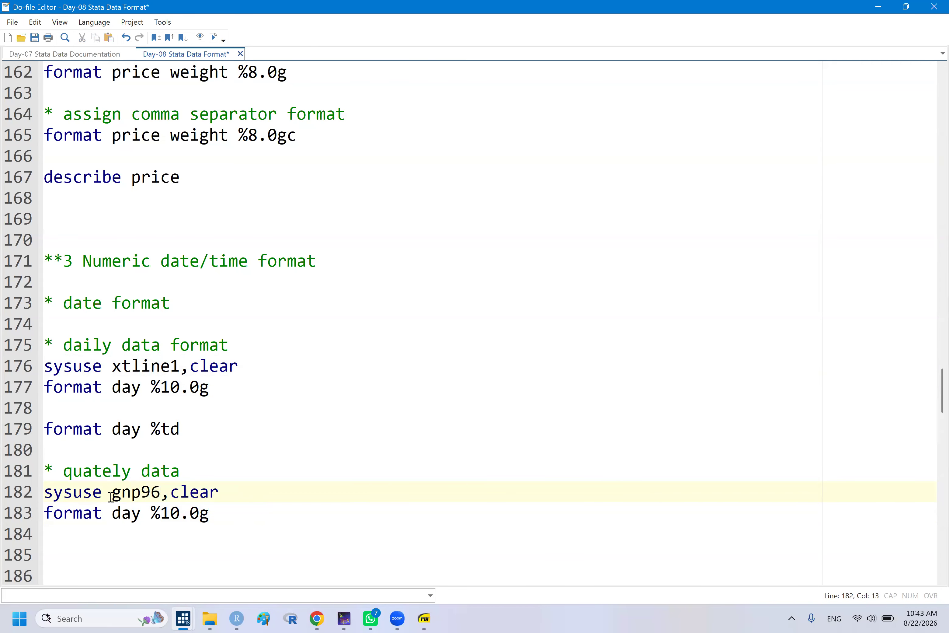
double_click(87, 492)
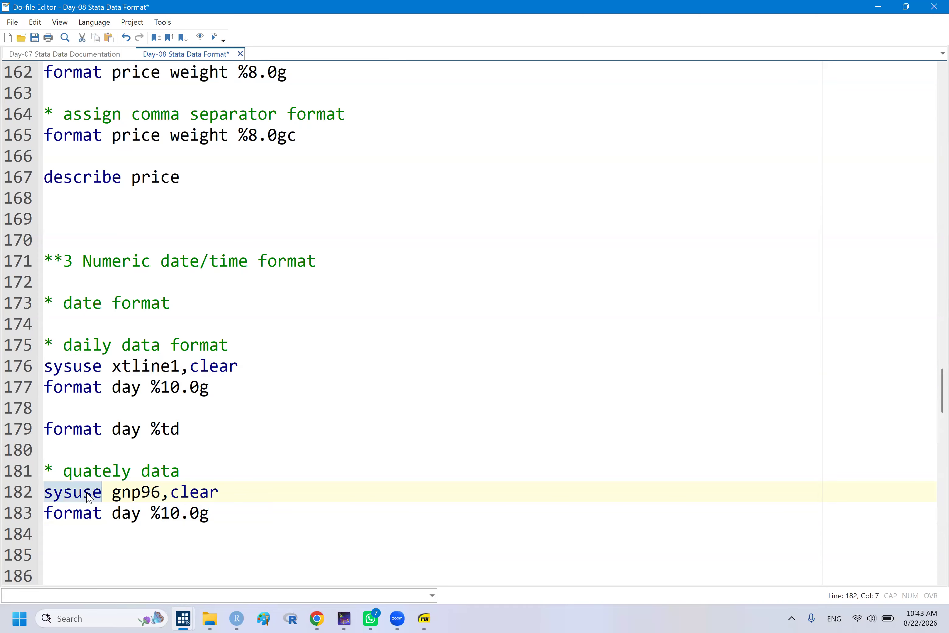
key(shift+End)
mouse_move(183, 619)
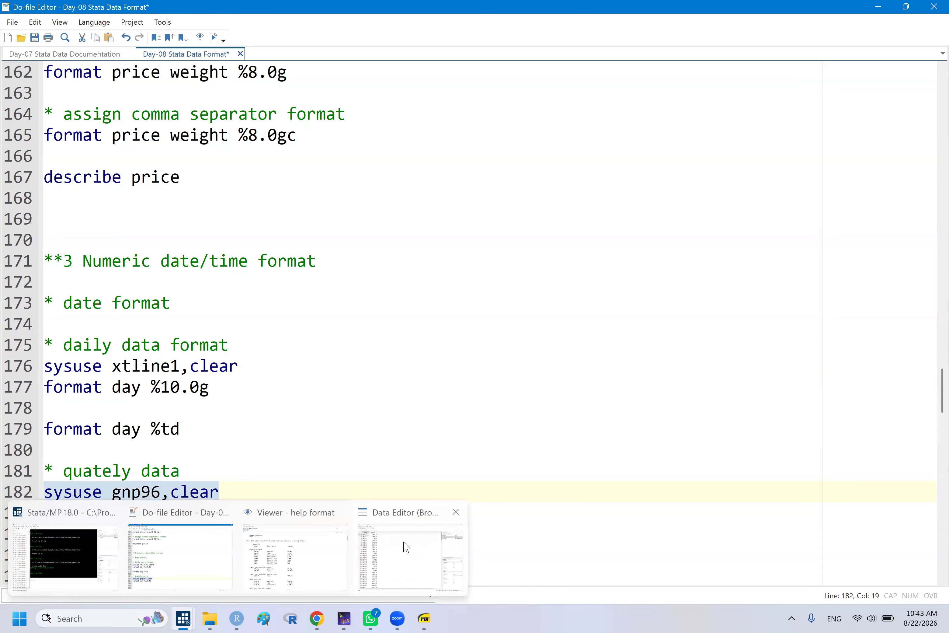
click(418, 547)
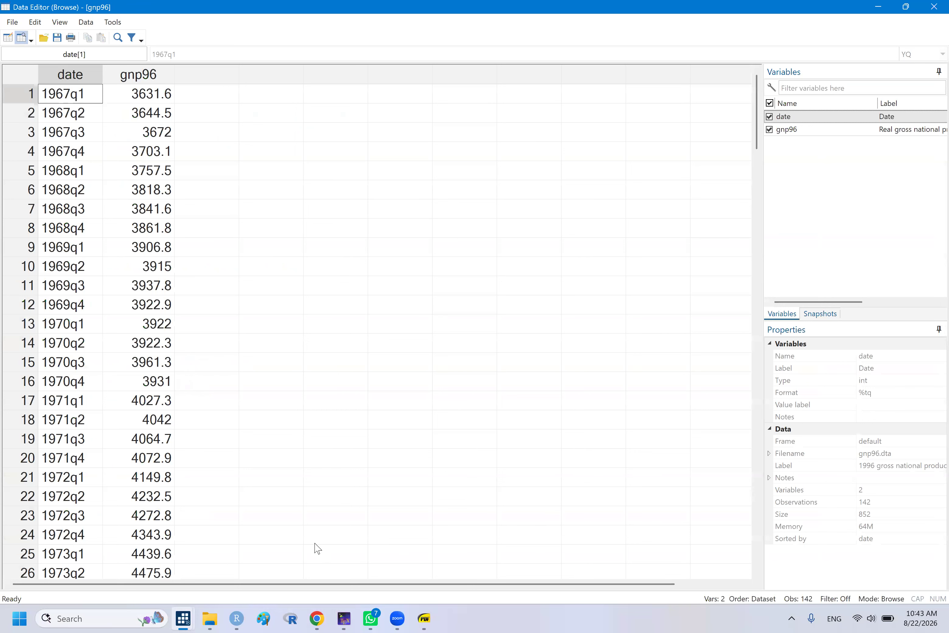
- Replace the variable day with date in the %10.0g format command on line 183 of the do-file
mouse_move(191, 619)
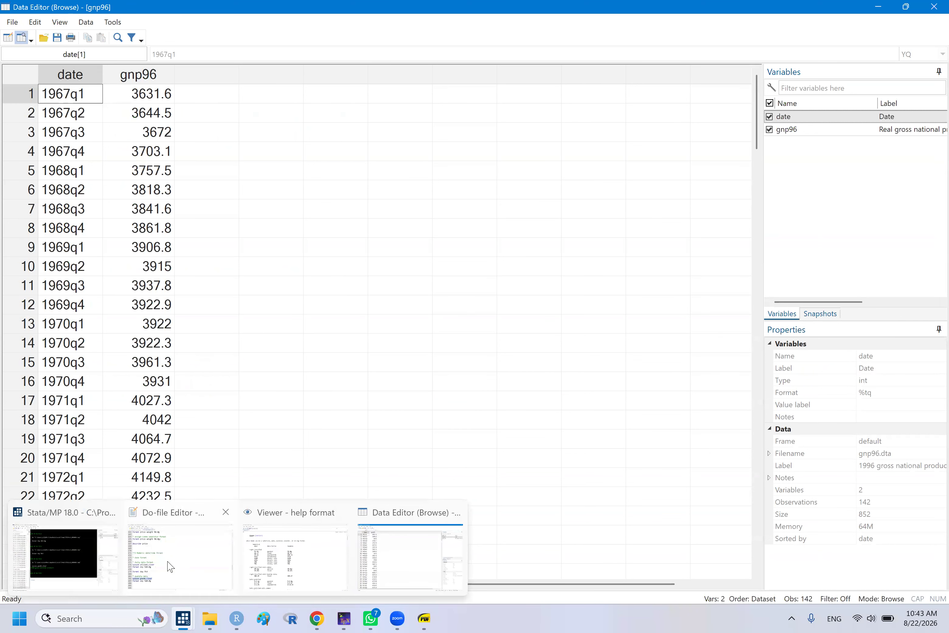
click(180, 571)
double_click(127, 513)
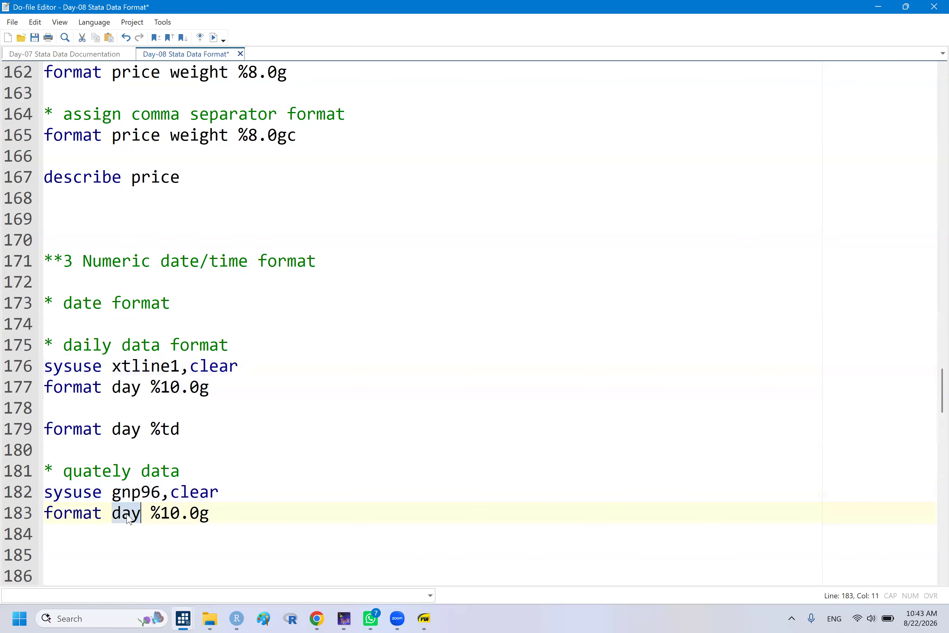
text(t)
key(BackSpace)
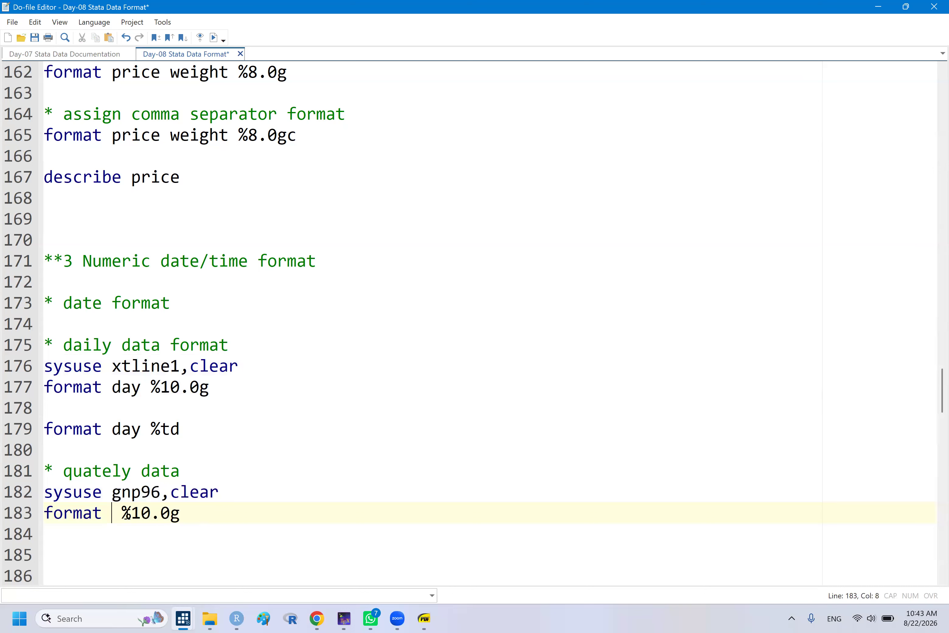
text(date)
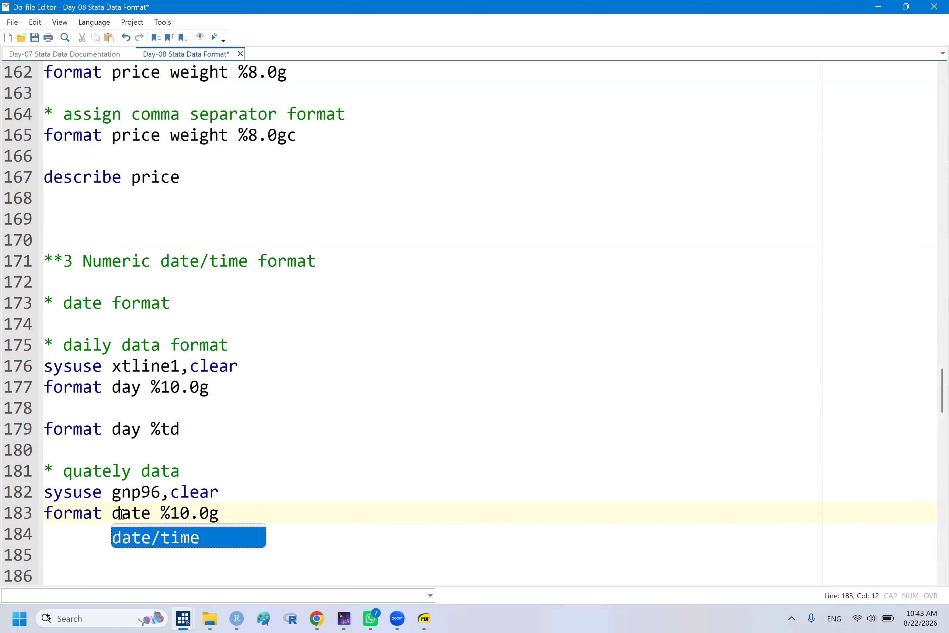
- Copy and run "format date %10.0g" from line 183, and inspect the date column in the Data Editor
double_click(87, 515)
key(shift+End)
key(ctrl+c)
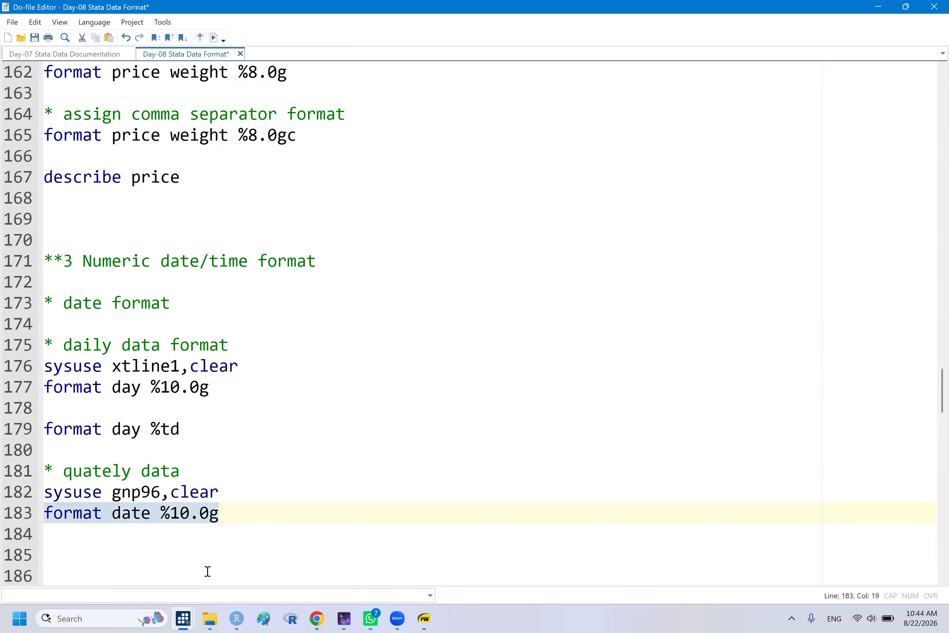
mouse_move(183, 618)
click(415, 562)
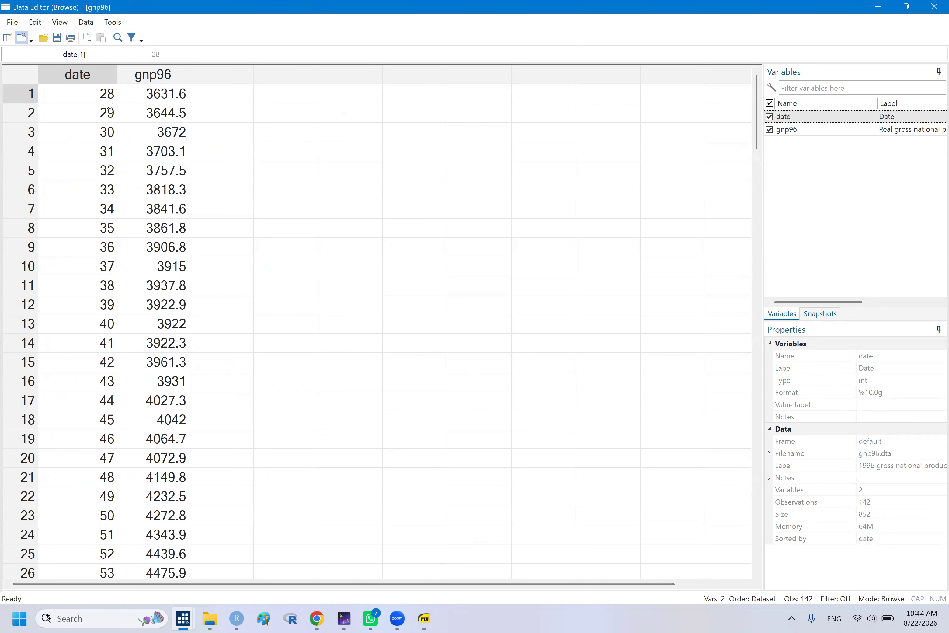
click(97, 122)
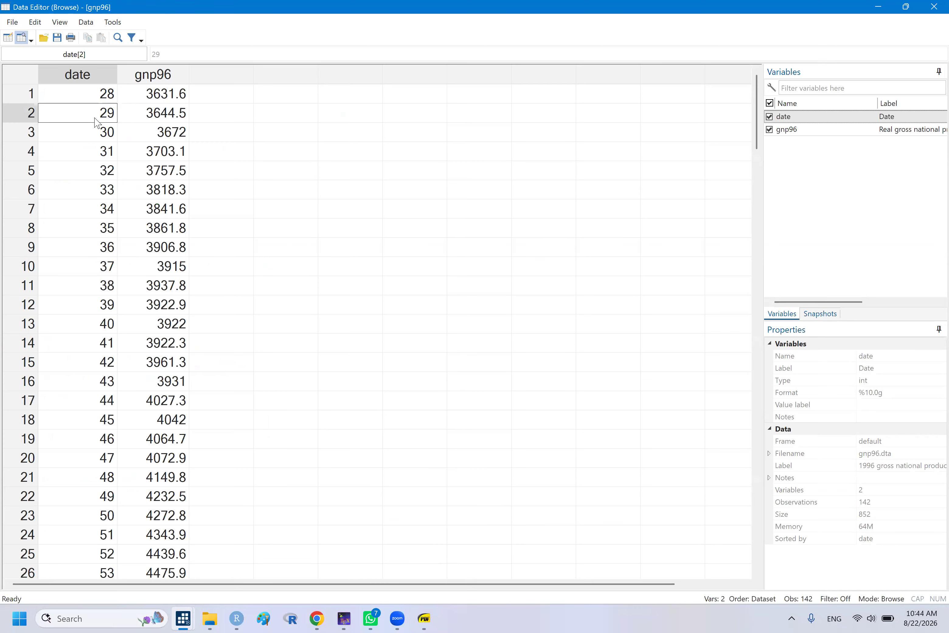
click(104, 330)
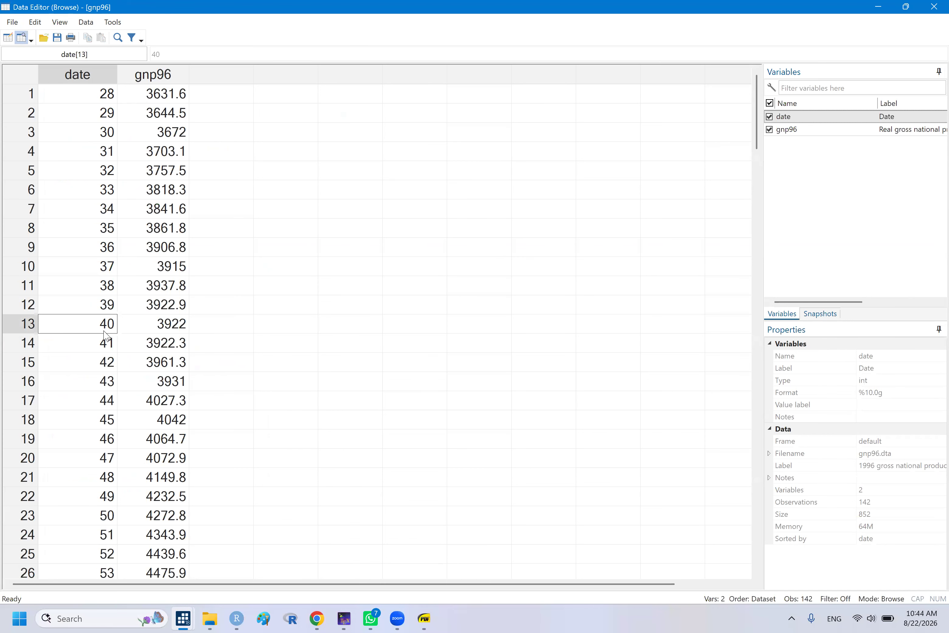
- Paste the date format command on line 185 with blank lines after it, and change its format to %tq
mouse_move(183, 619)
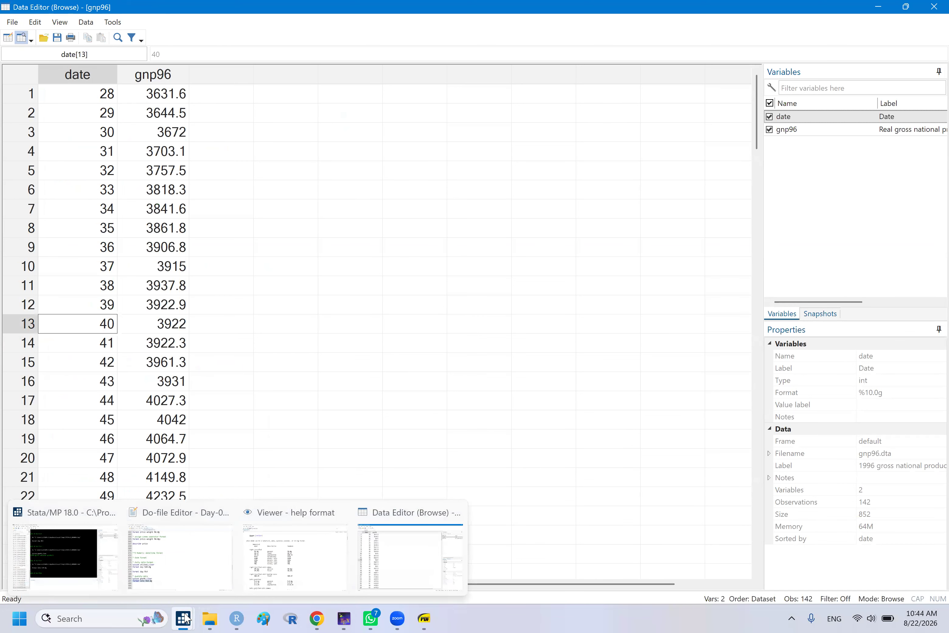
click(191, 550)
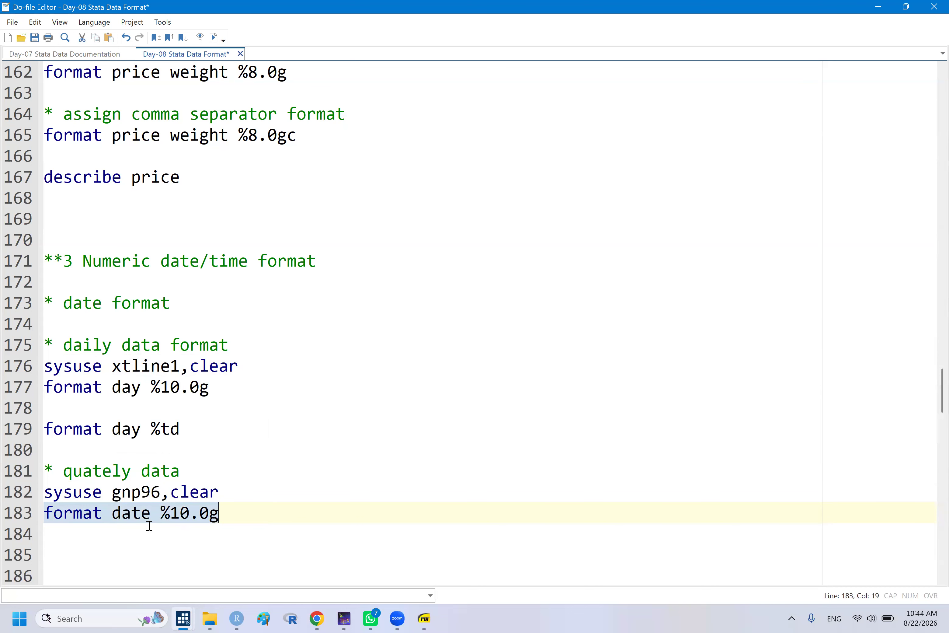
key(Down)
key(Down)
key(ctrl+v)
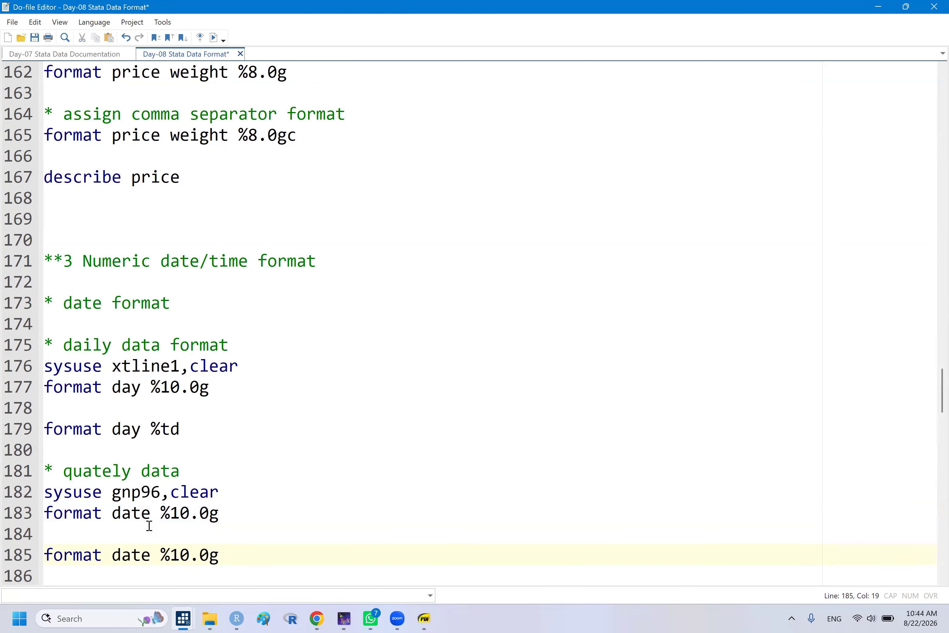
key(Return)
key(Return)
key(Return)
key(Return)
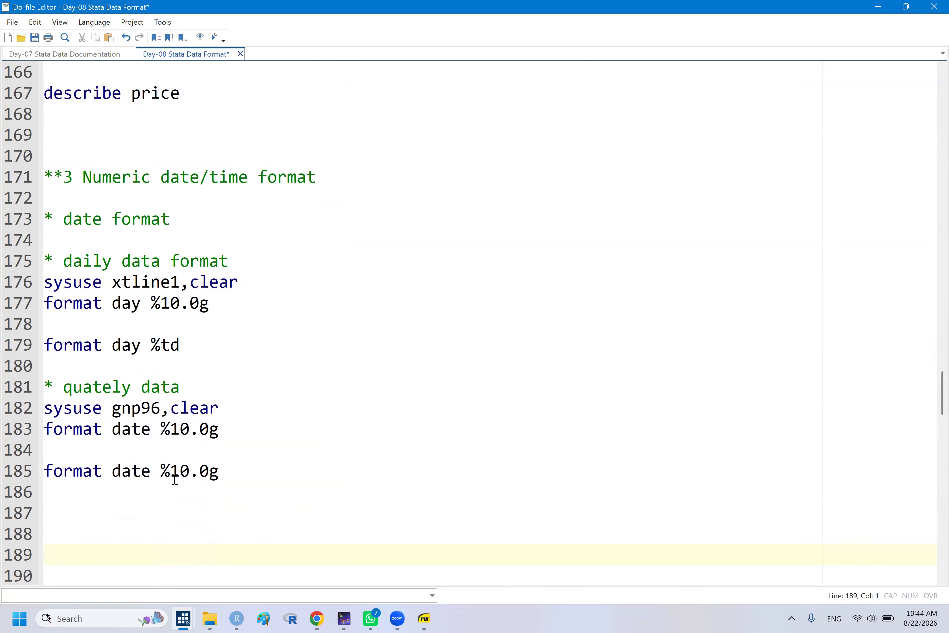
drag(170, 470, 219, 470)
key(BackSpace)
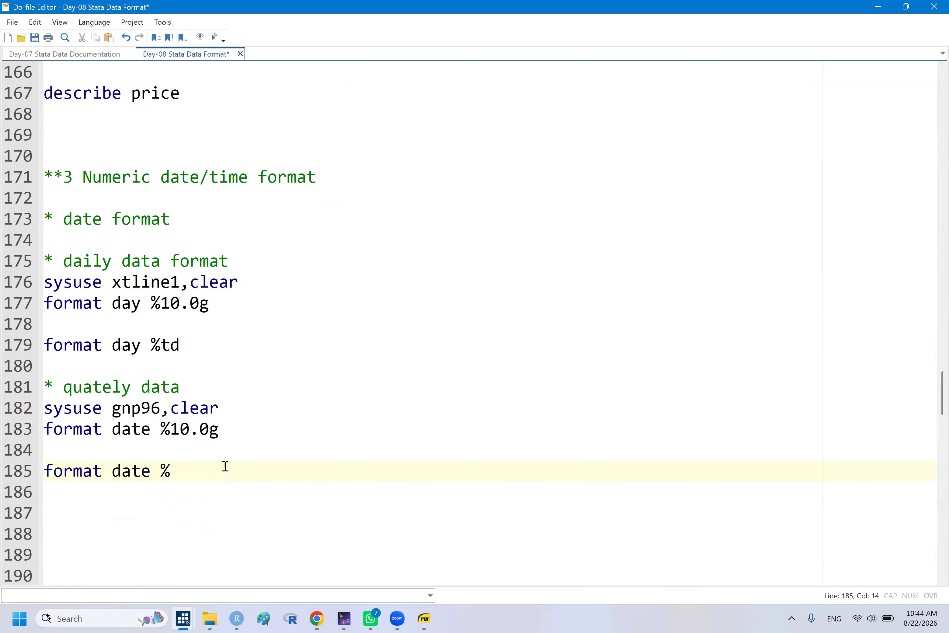
text(tq)
- Check the quarterly date format in the date types table on slide 18 of the PDF, and return to the do-file
click(415, 617)
scroll(570, 416, up, 2)
scroll(570, 416, up, 1)
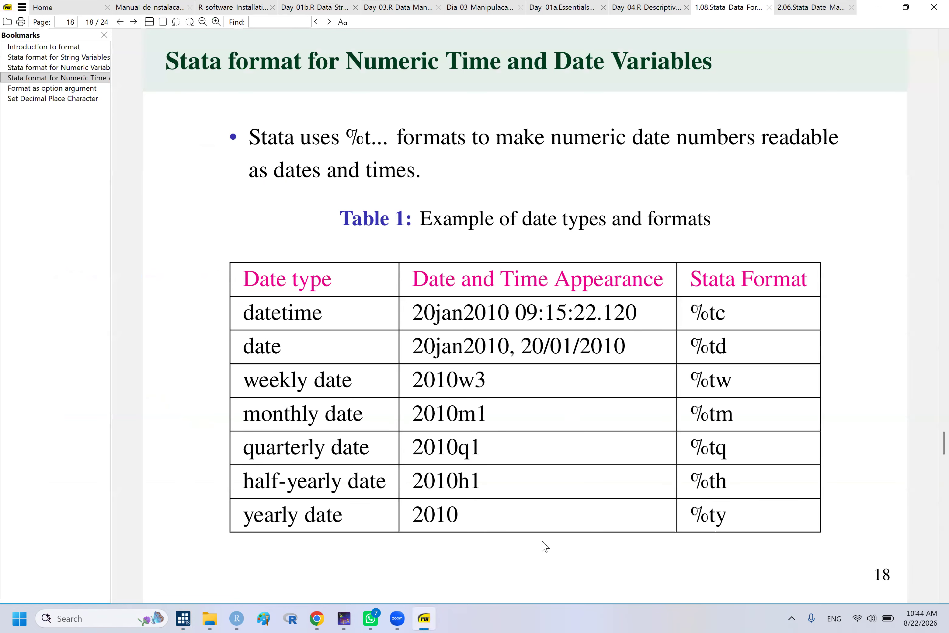
click(433, 612)
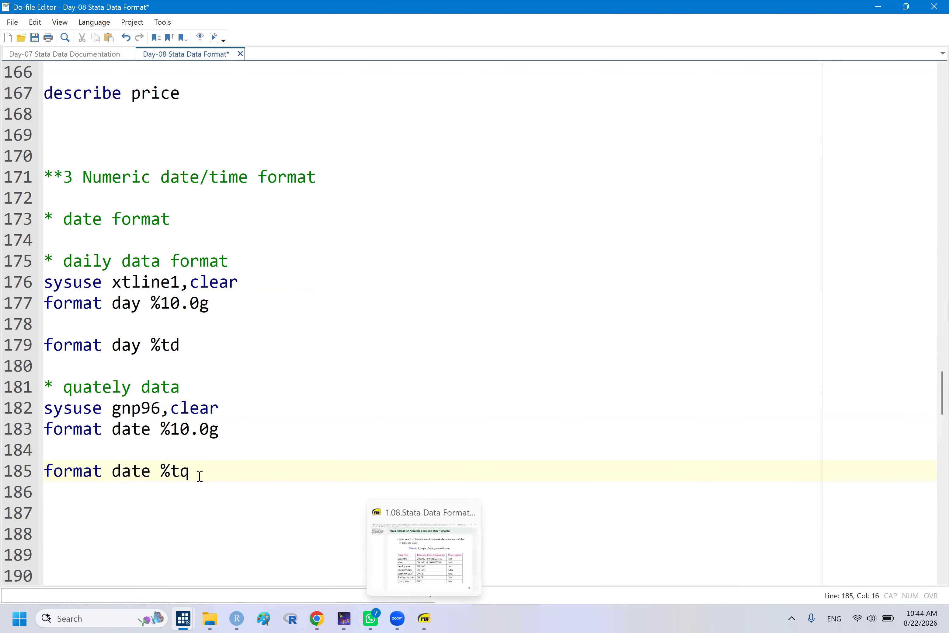
- Run "format date %tq" from line 185 and inspect the date column in the Data Editor
double_click(113, 472)
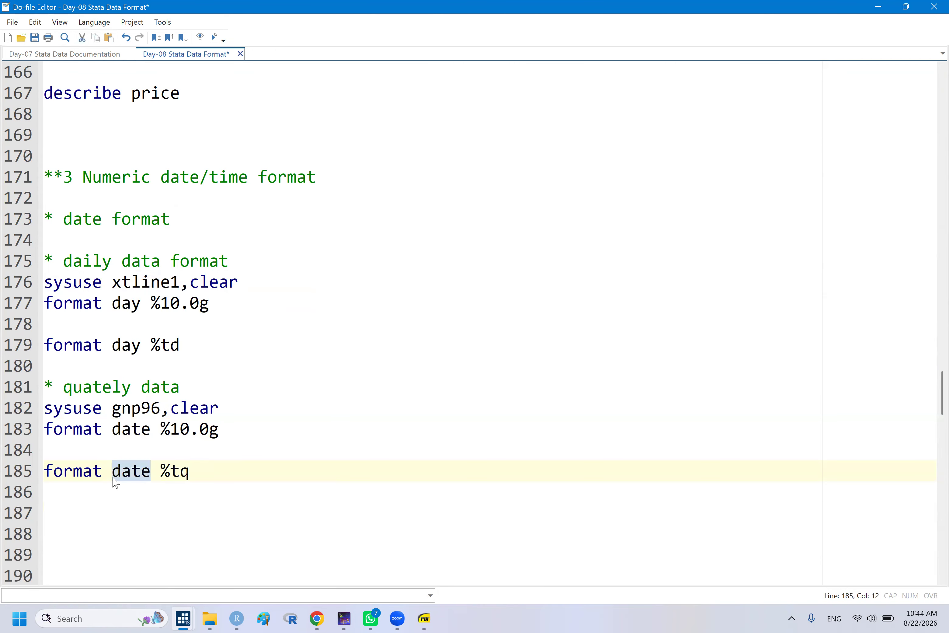
click(115, 481)
mouse_move(192, 618)
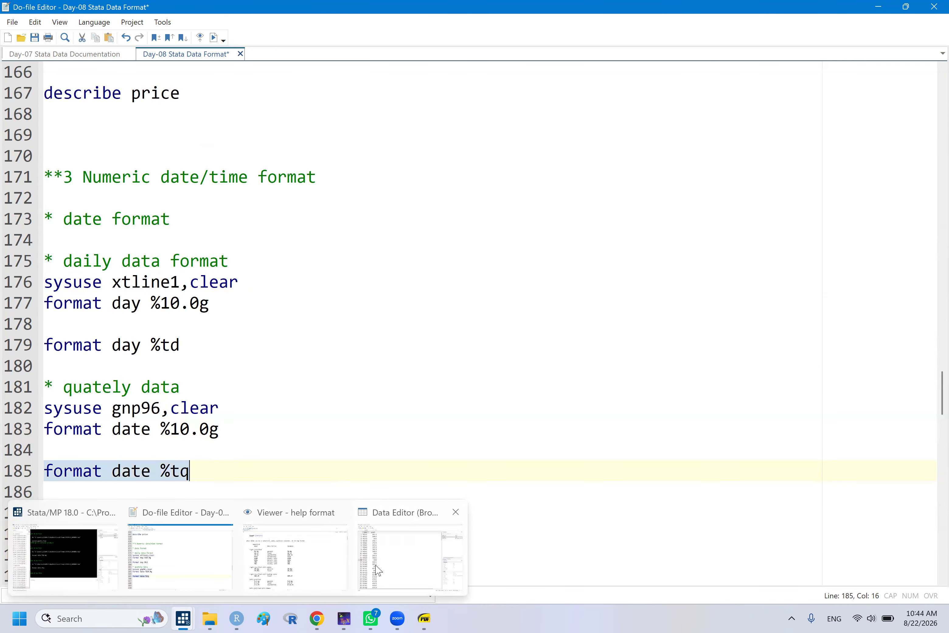
click(378, 568)
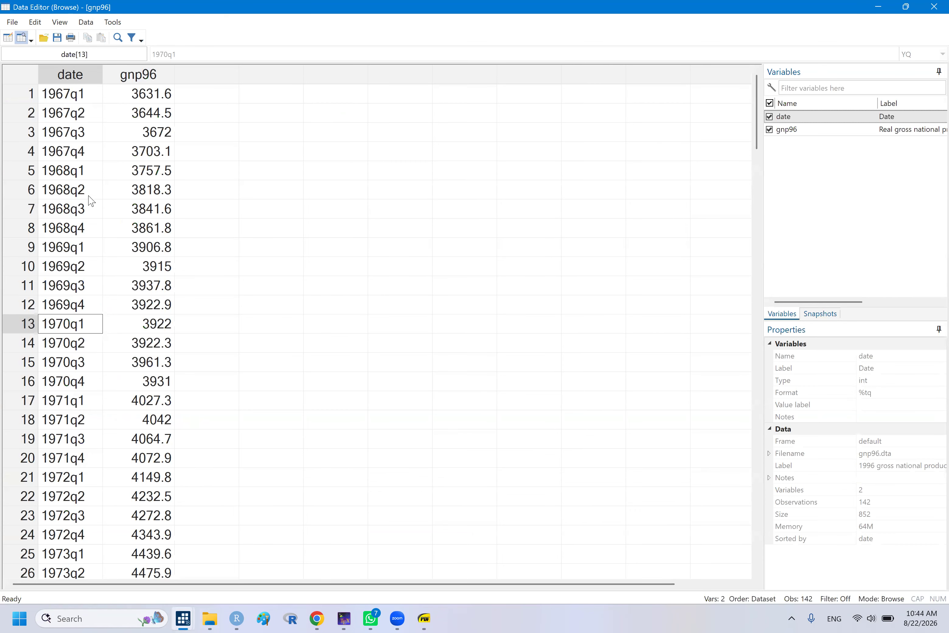
click(281, 211)
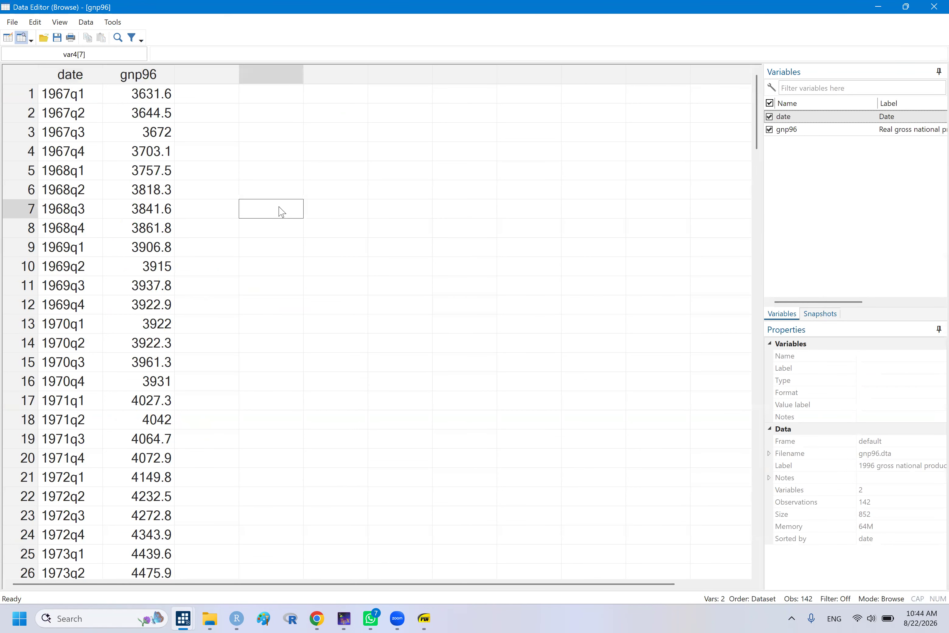
- Review the date types table on slide 18 and the customized display formats table on slide 19 of the PDF, and return to the do-file
click(433, 619)
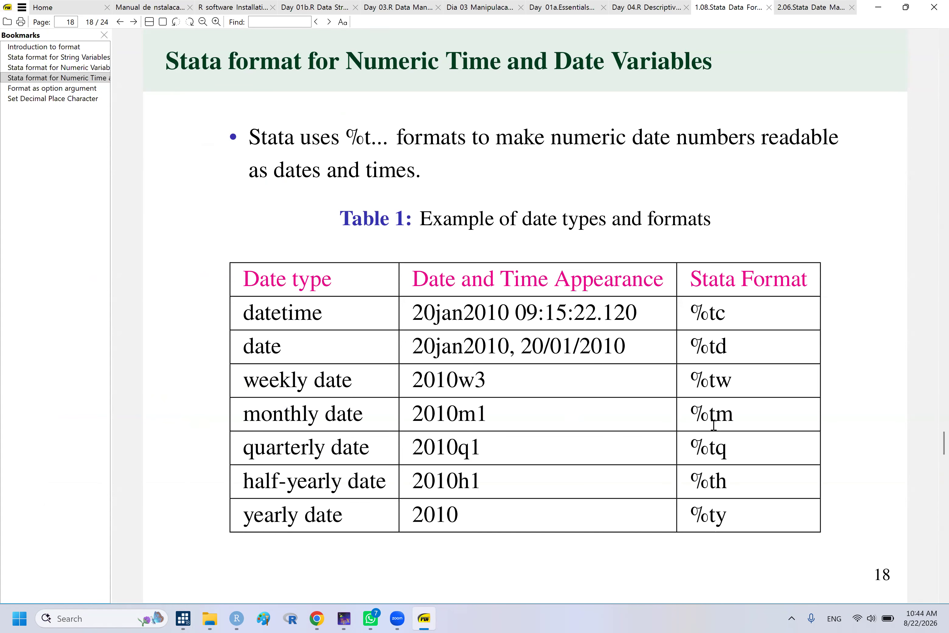
scroll(713, 425, down, 3)
scroll(714, 425, down, 3)
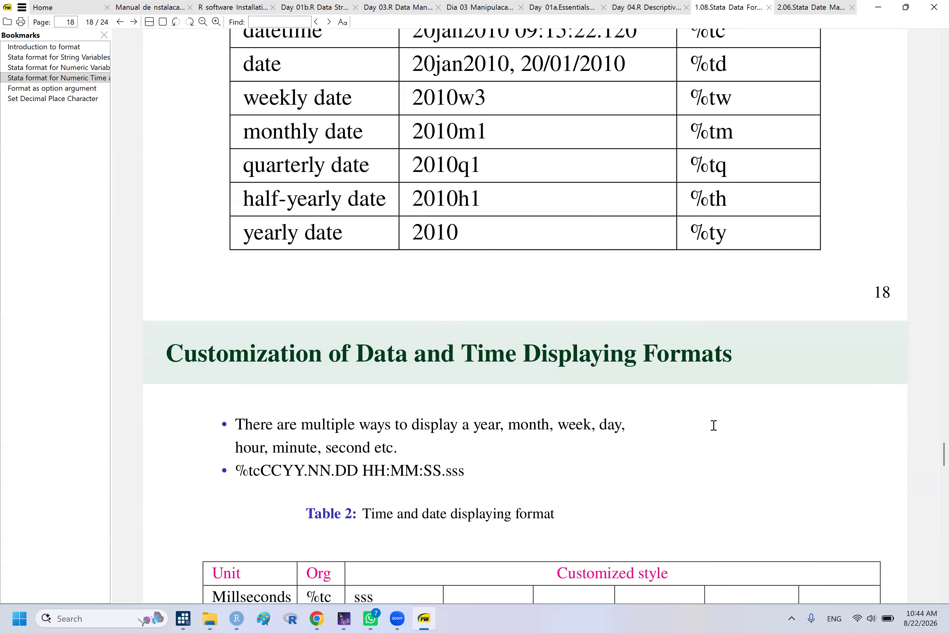
scroll(714, 425, down, 3)
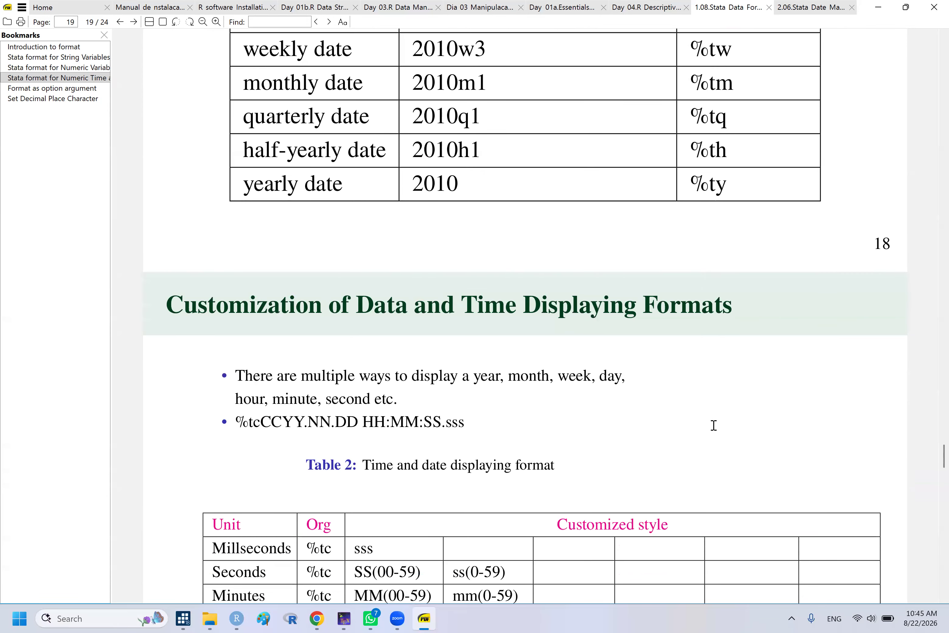
scroll(714, 425, down, 1)
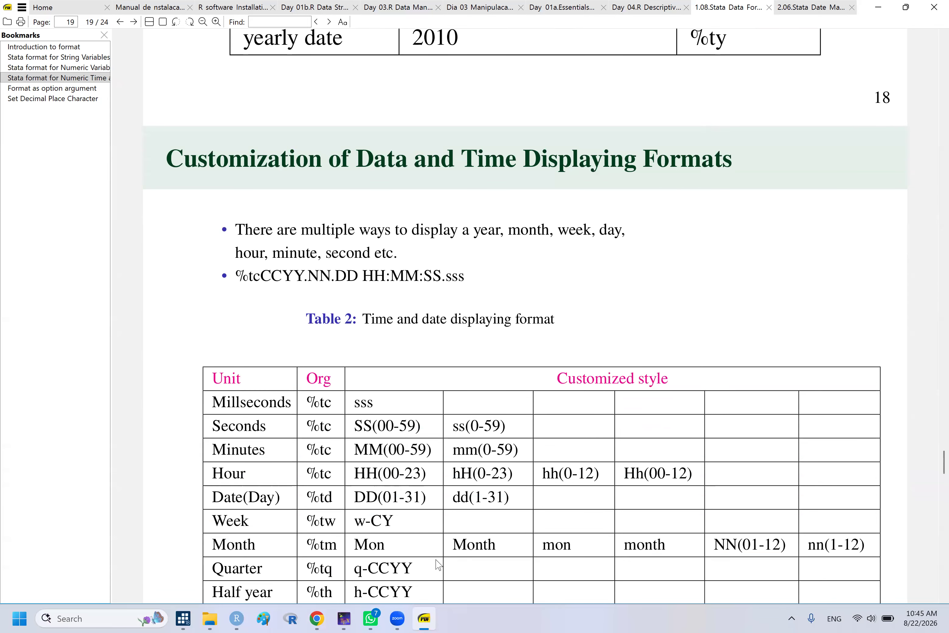
click(421, 618)
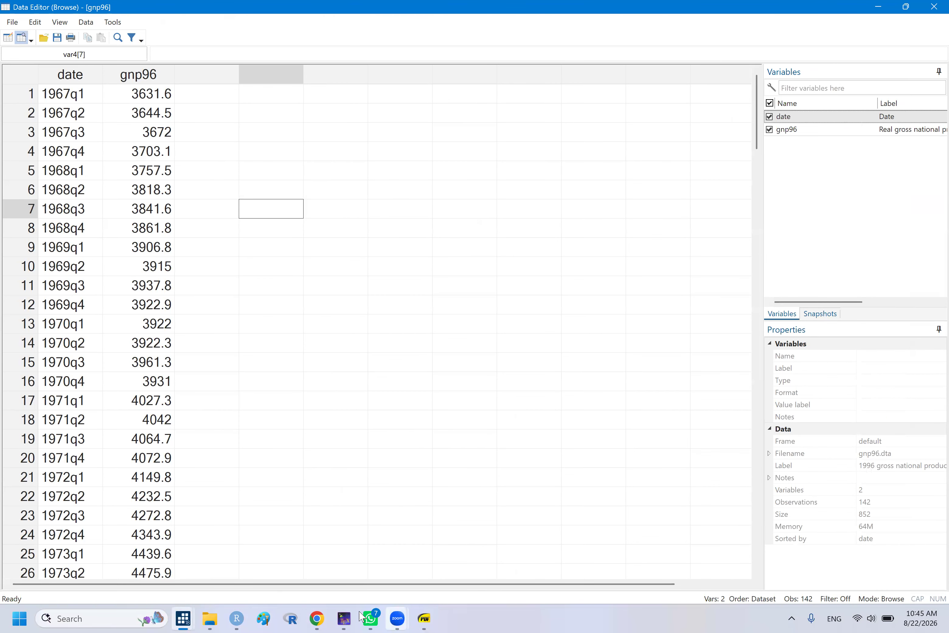
mouse_move(183, 618)
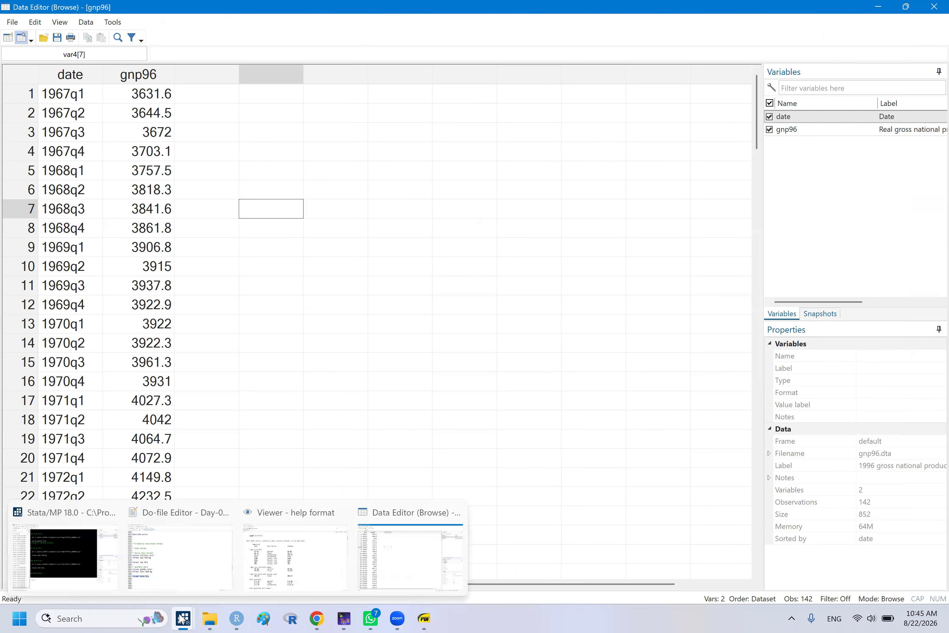
click(176, 547)
- Add a "* time data" comment on line 187 and start a cd command with empty quotes on line 188
click(82, 511)
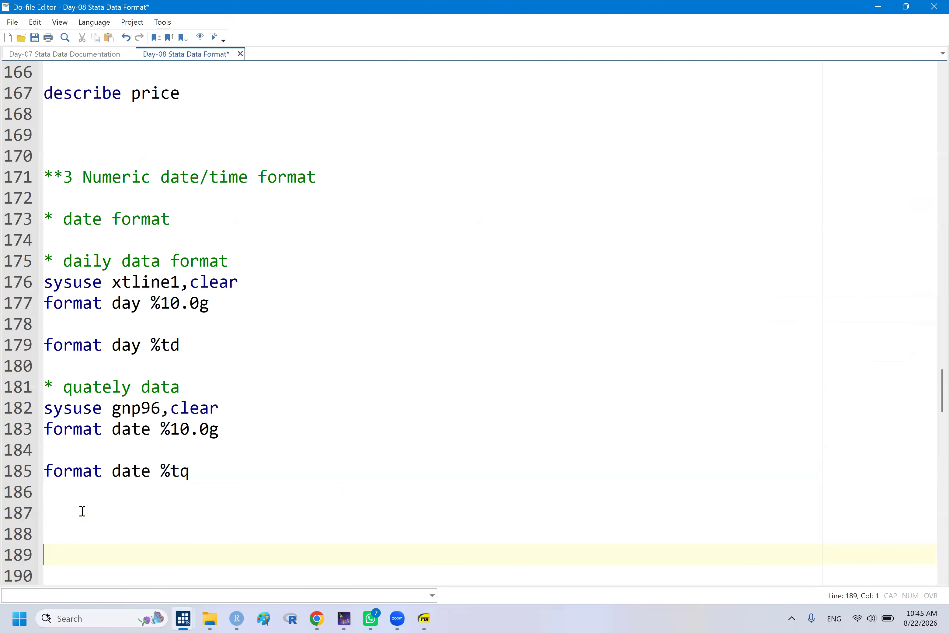
key(Return)
key(Return)
key(Return)
key(Return)
key(Return)
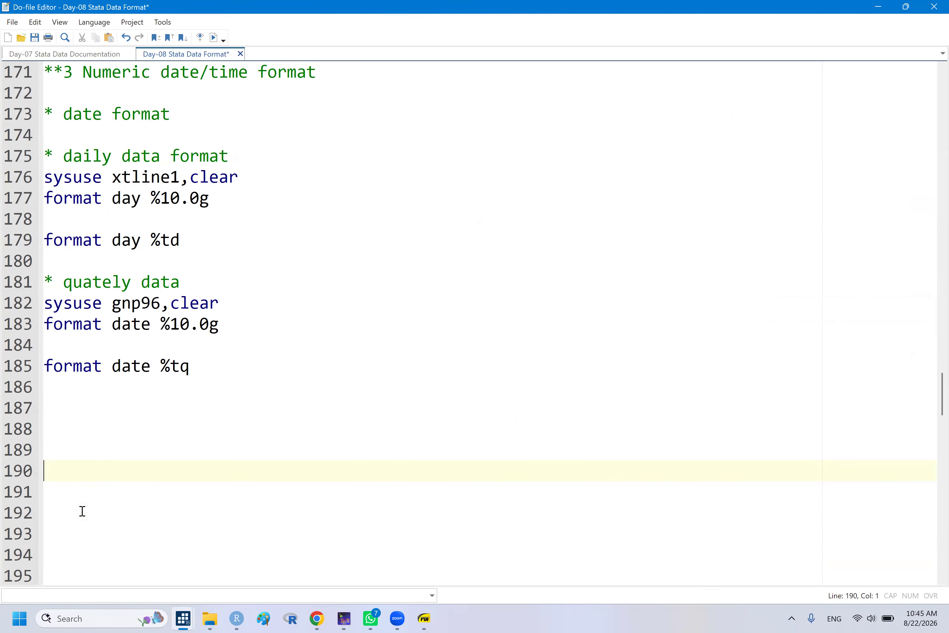
text(* time data)
click(56, 437)
text(cd)
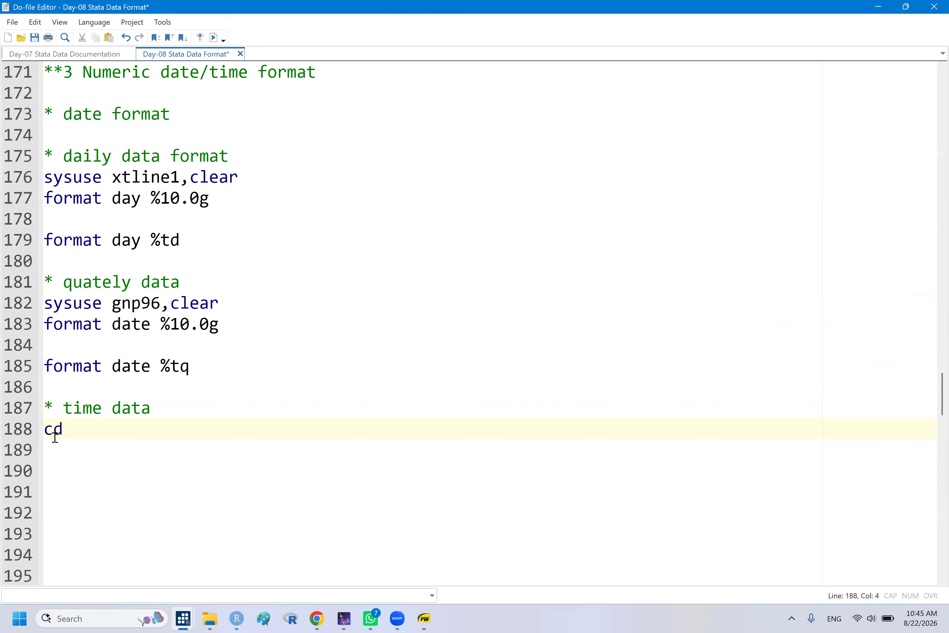
- Switch to File Explorer and open E:\Capacity Building\35.STATA Training from Basics to Advance\1. Beginner Level\Practice Data
mouse_move(210, 618)
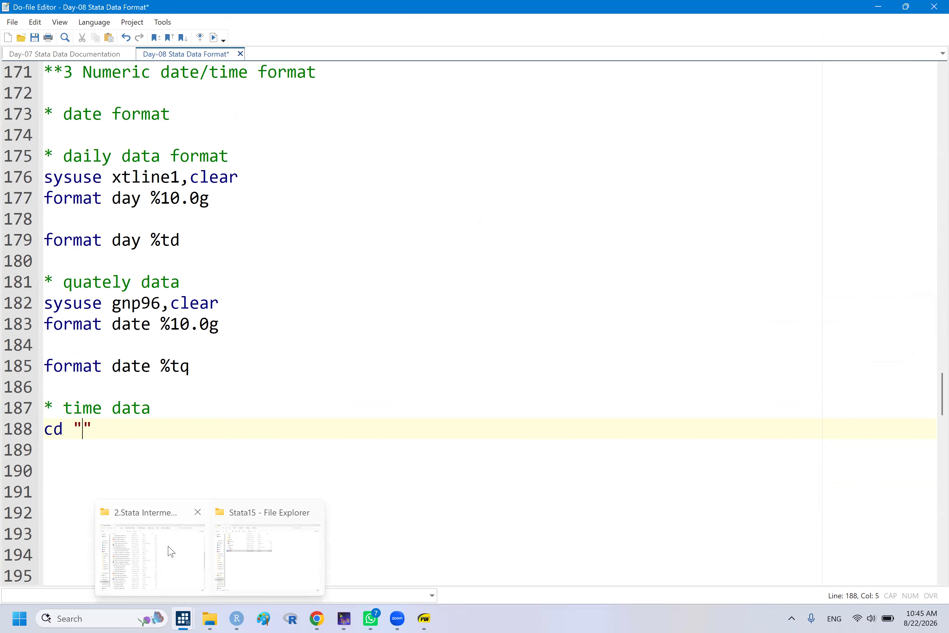
click(254, 551)
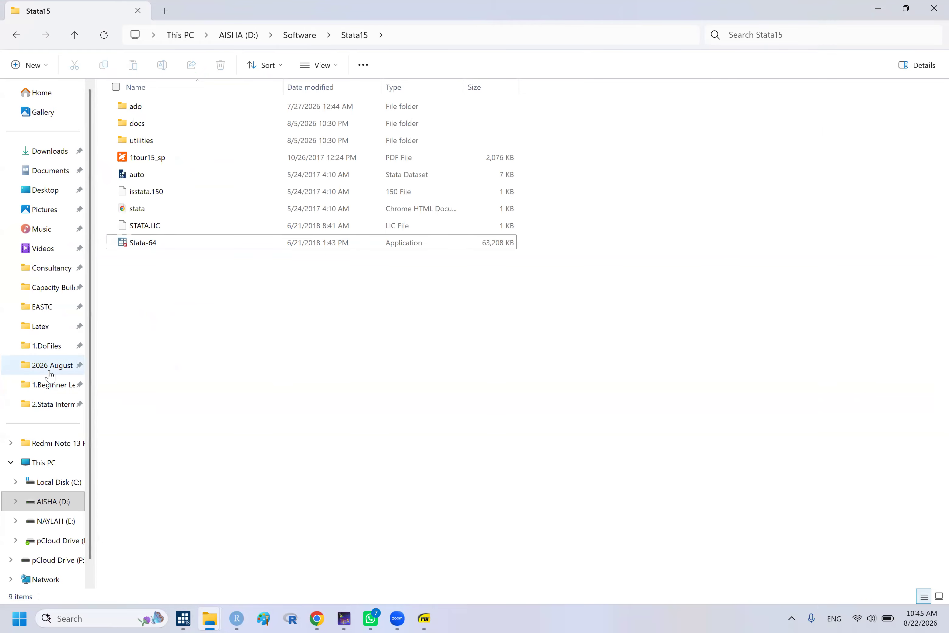
click(51, 345)
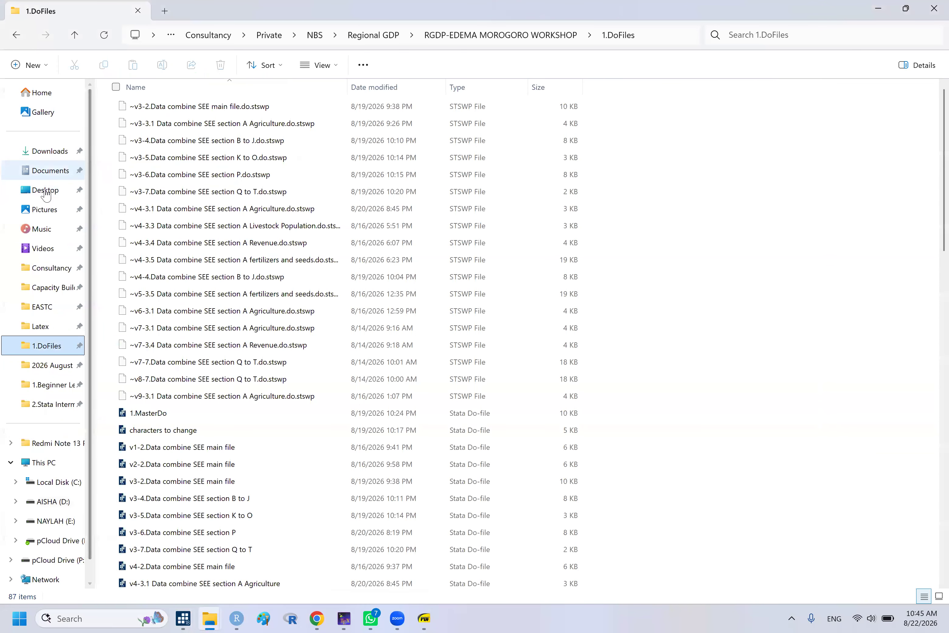
click(45, 270)
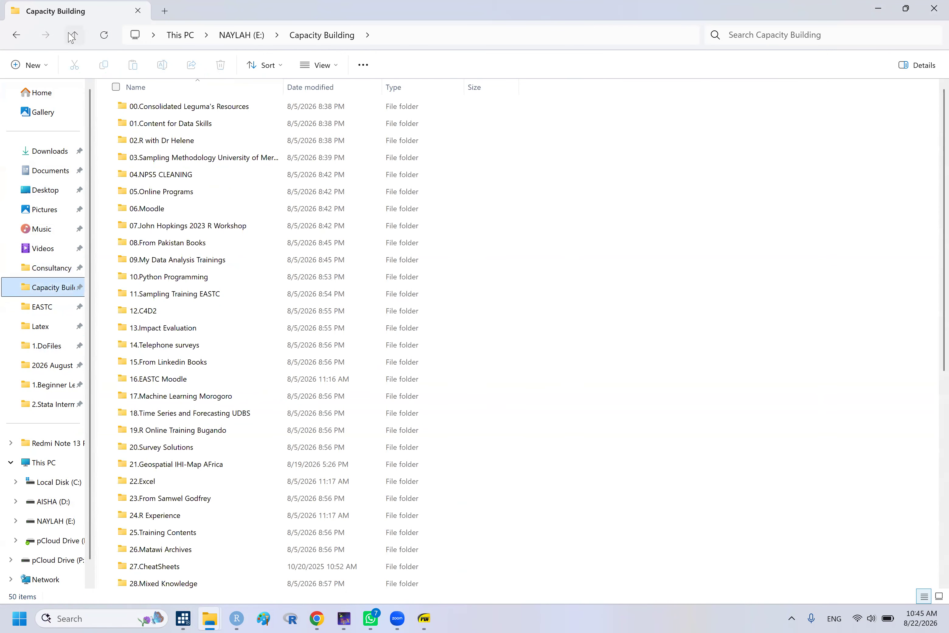
click(72, 36)
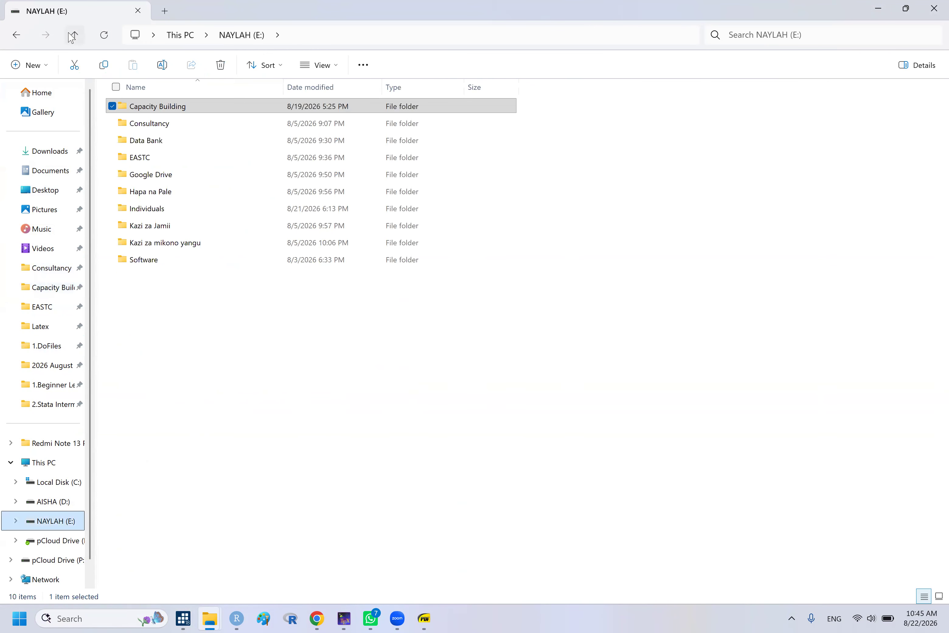
double_click(146, 112)
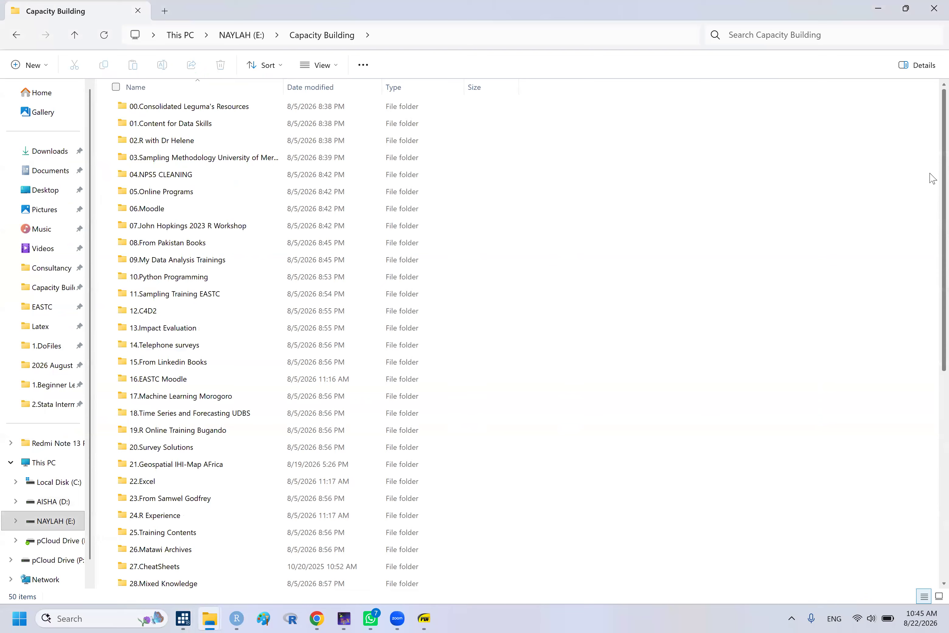
scroll(932, 163, down, 6)
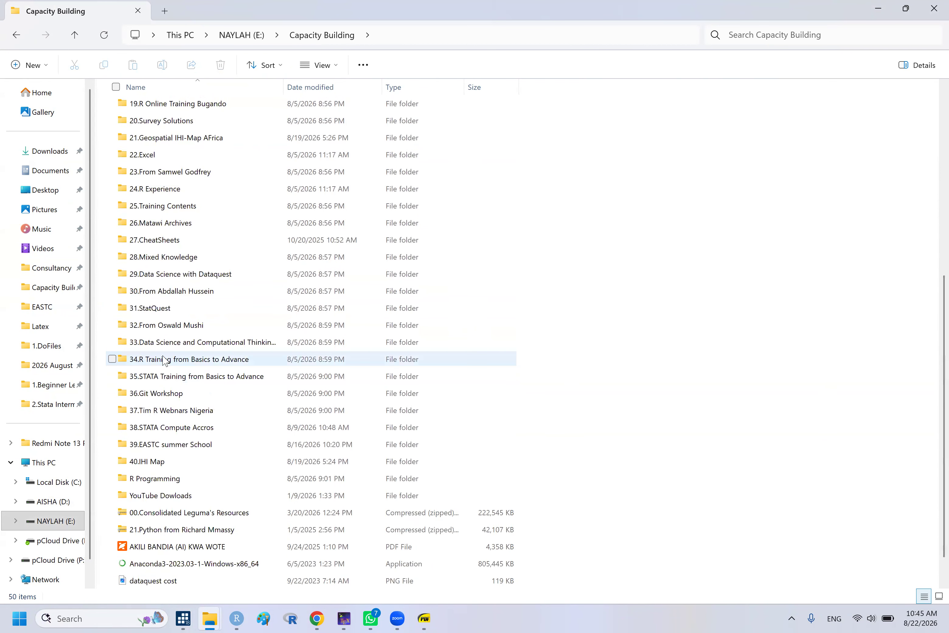
double_click(154, 380)
double_click(165, 111)
double_click(143, 124)
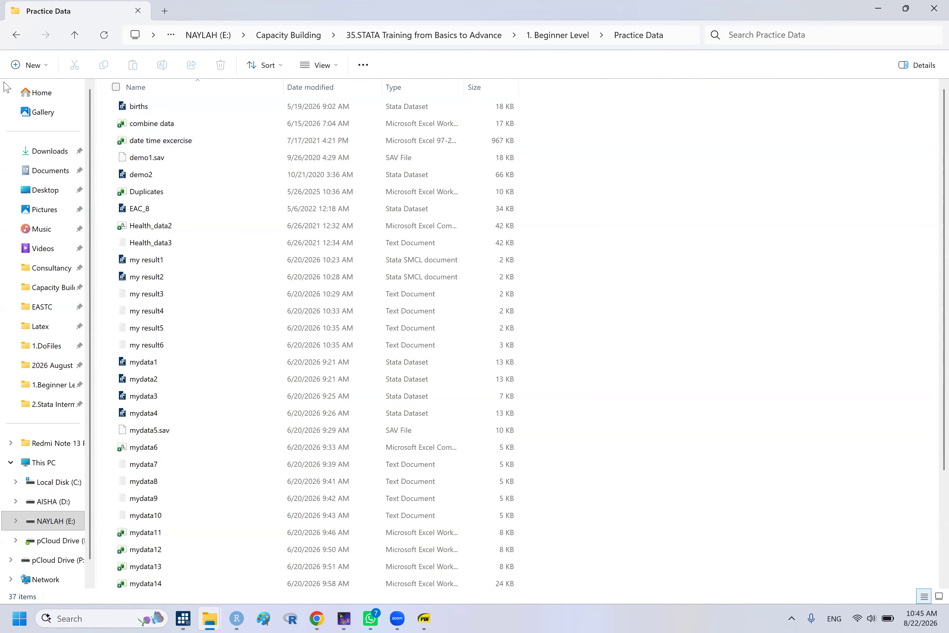
- Go back up to the 1. Beginner Level folder and copy the path of the Practice Data folder
click(75, 36)
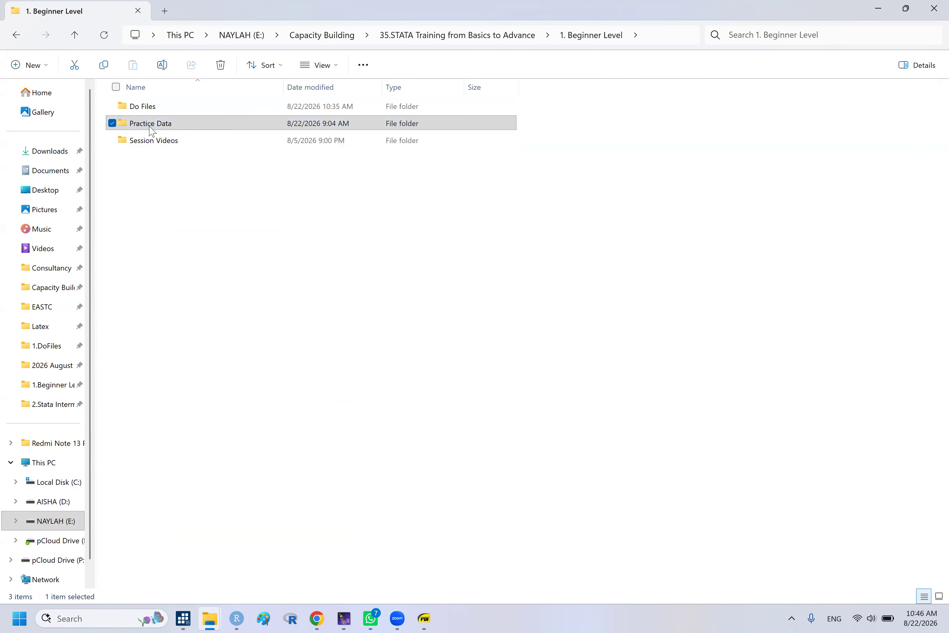
right_click(151, 130)
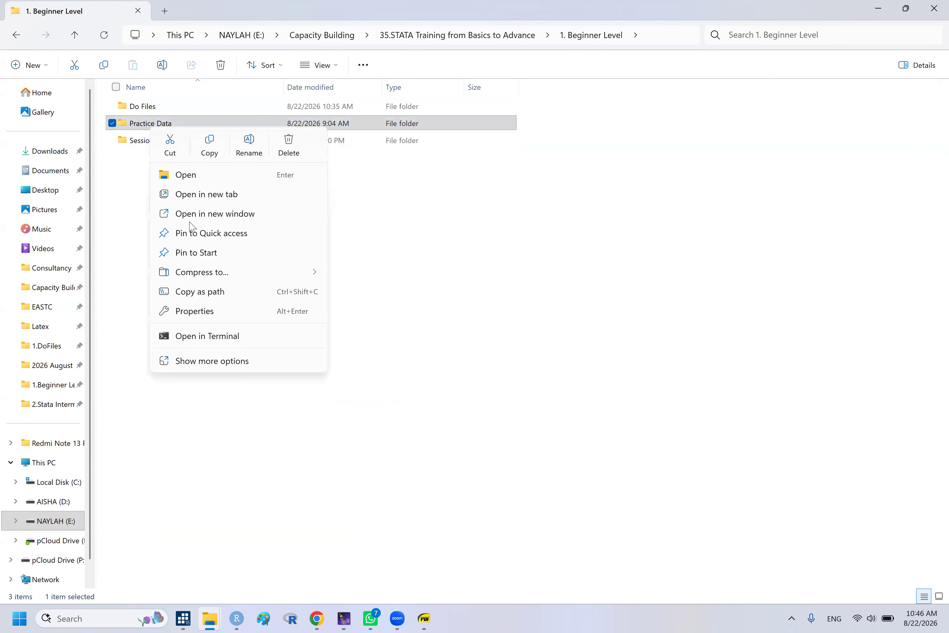
click(200, 298)
click(247, 334)
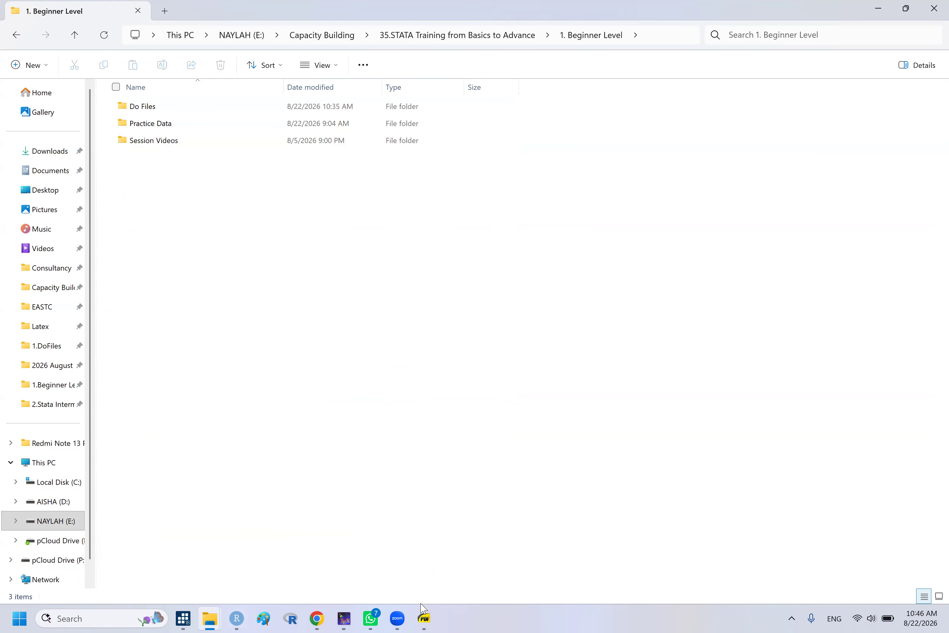
- Return to the do-file, complete the cd command on line 188 with the copied Practice Data folder path, and run it
click(183, 619)
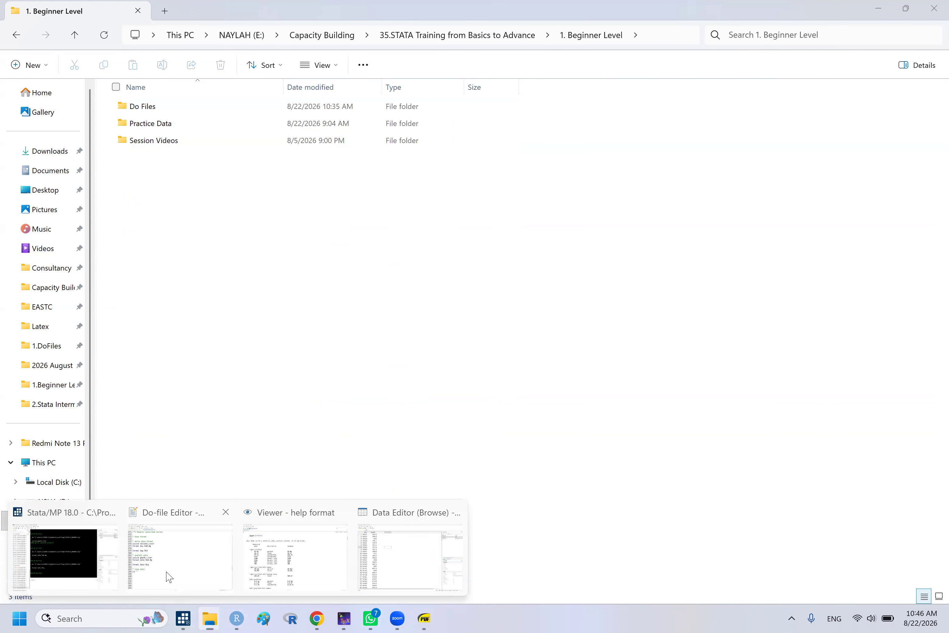
click(165, 573)
drag(77, 429, 94, 429)
key(Delete)
text("E:\Capacity Building\35.STATA Training from Basics to Advance\1. Beginner Level\Practice Data")
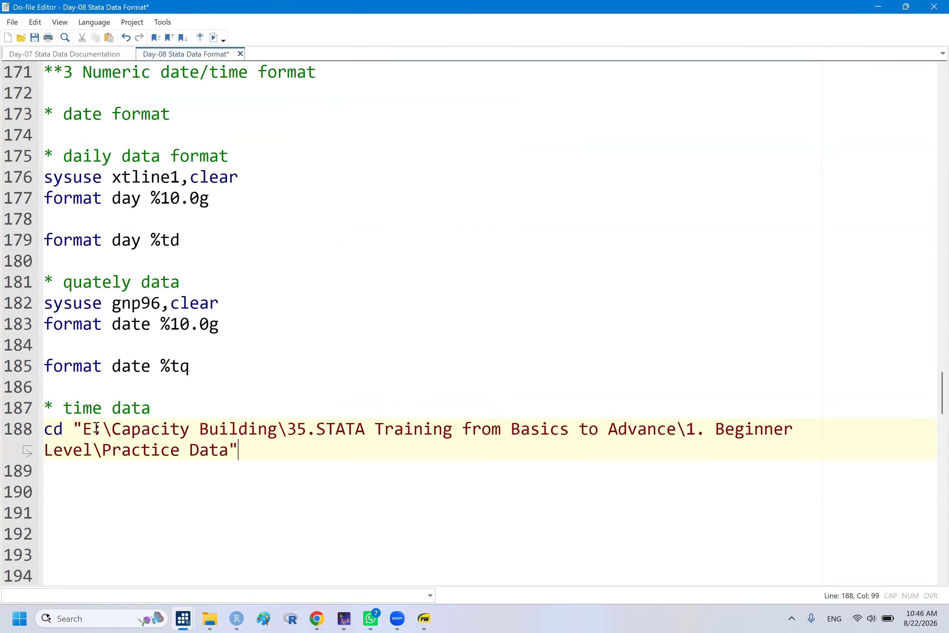
double_click(52, 431)
key(ctrl+d)
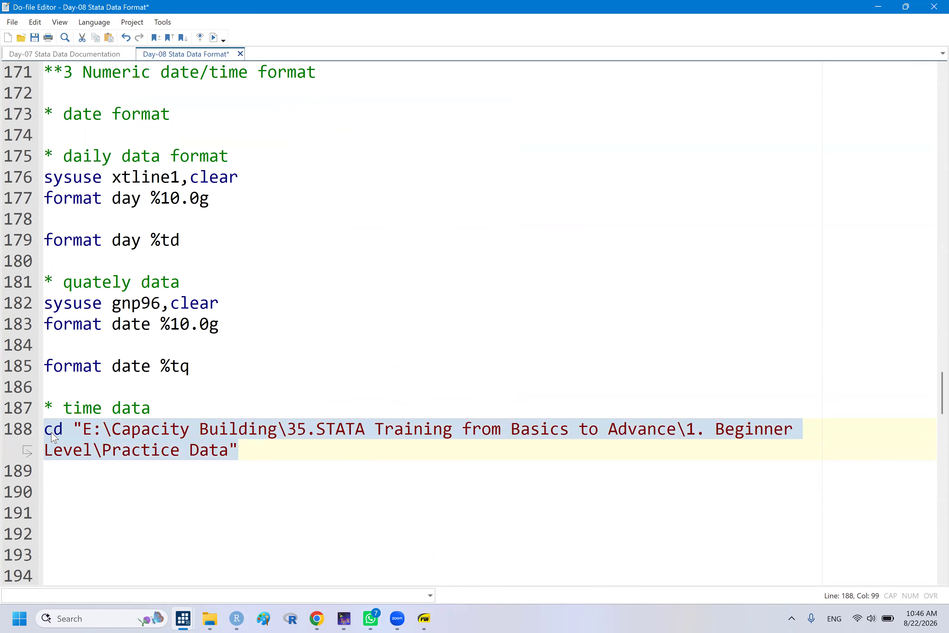
- Add a dir command on line 190 with blank lines below it, and run it
text(dir)
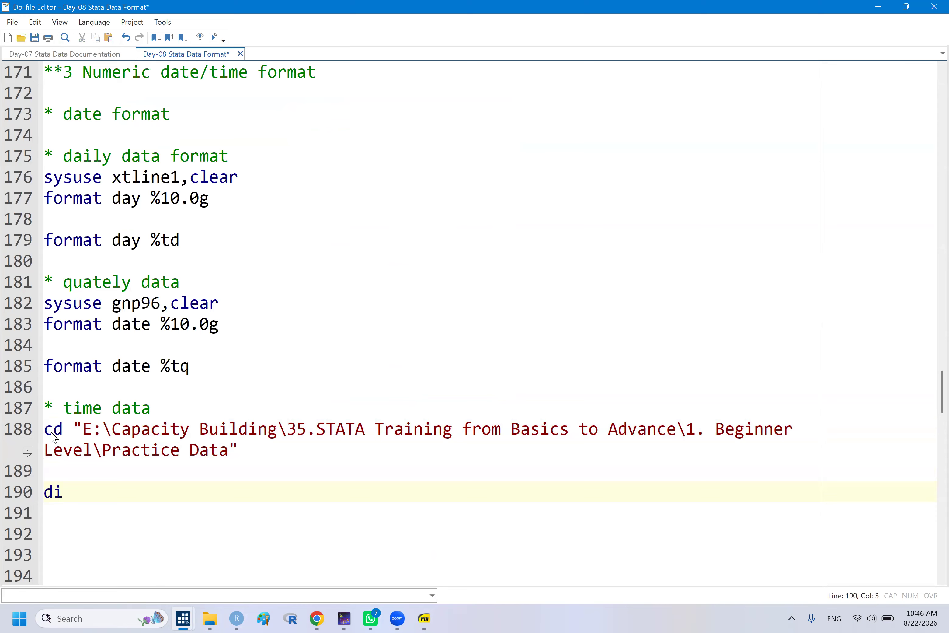
key(Return)
key(Return)
key(Return)
key(Return)
key(Return)
key(Return)
key(Return)
key(Return)
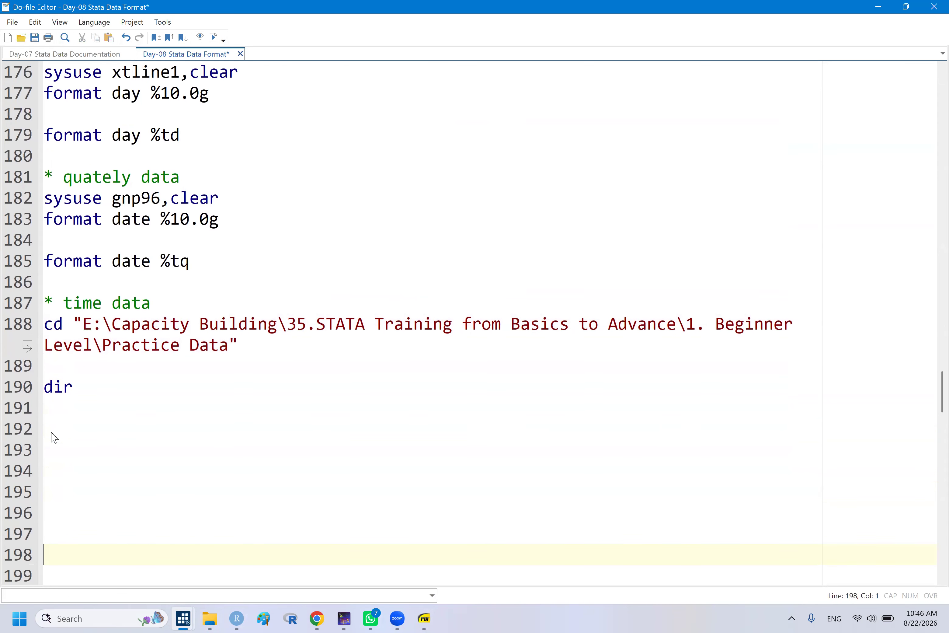
double_click(56, 345)
key(ctrl+d)
- Start an import excel command with an empty pair of quotes on line 192
click(61, 386)
text(impo)
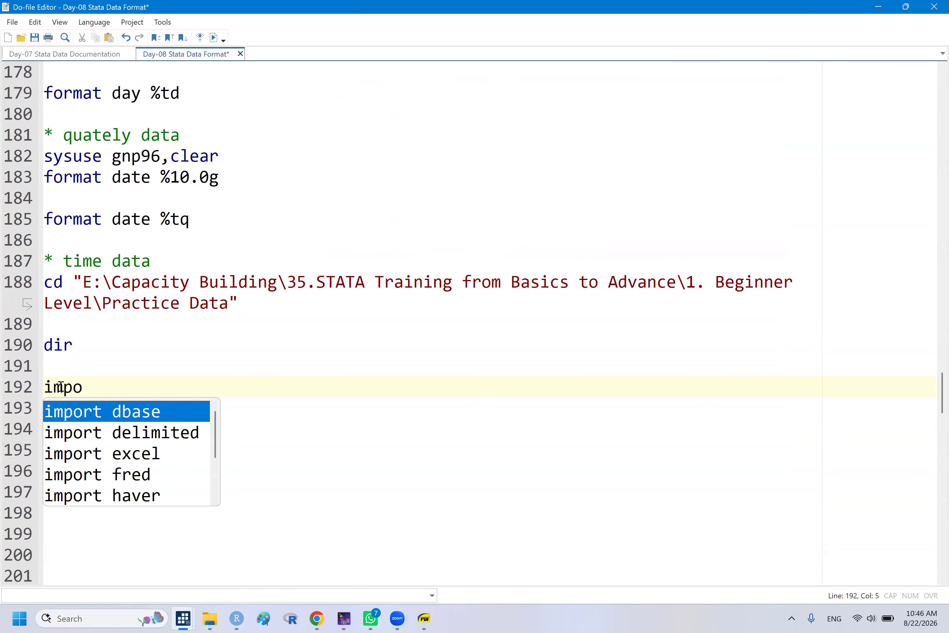
key(Down)
key(Down)
key(Return)
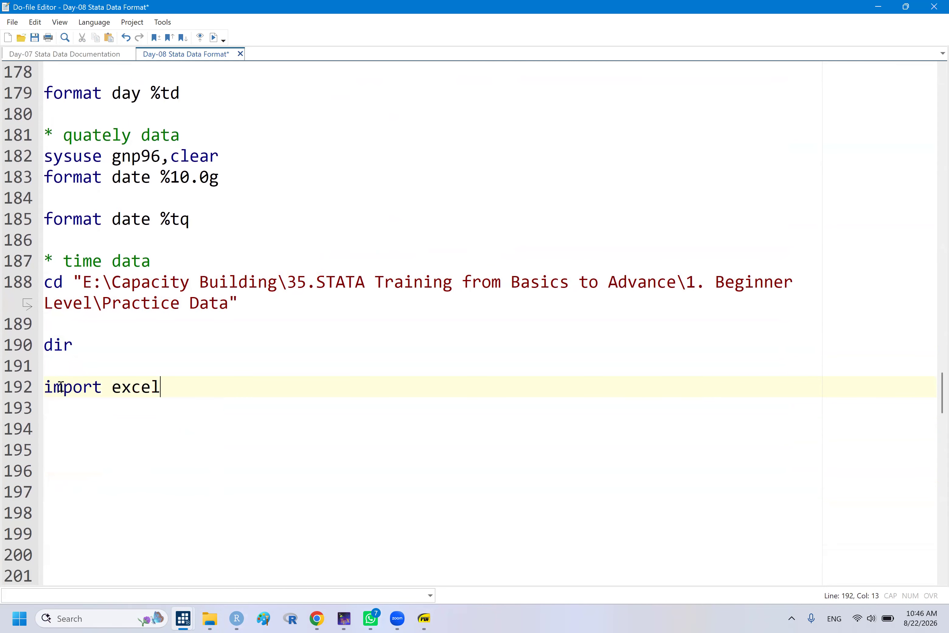
text(")
- Copy the file name "date time excercise.xls" from the directory listing in the main Stata window's results
mouse_move(183, 618)
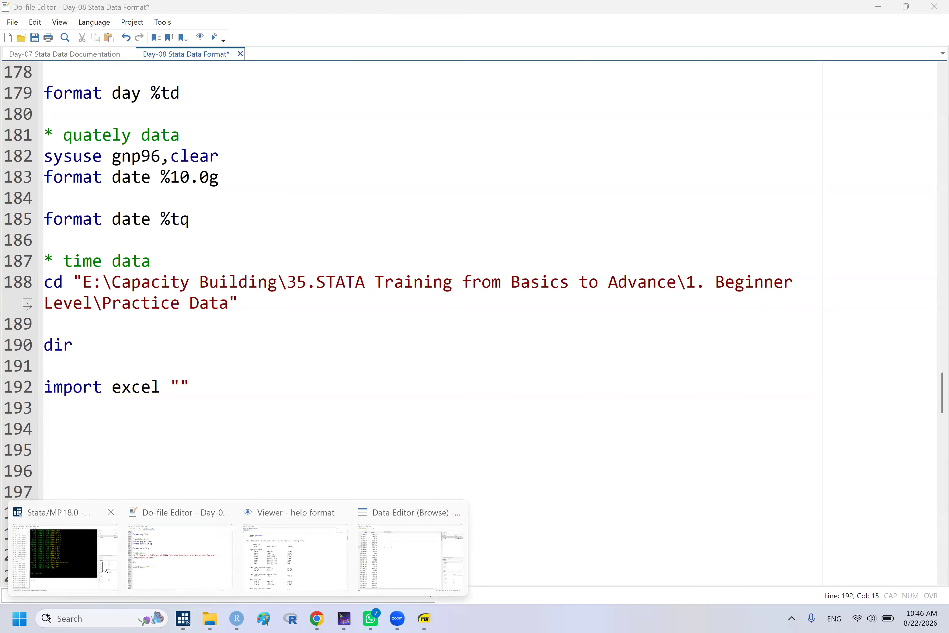
click(105, 567)
click(521, 298)
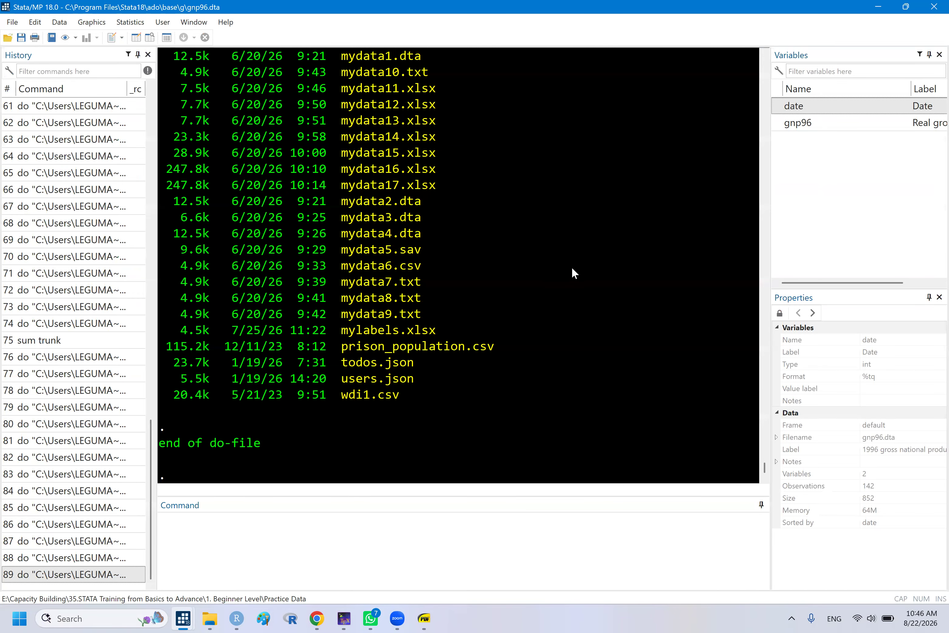
scroll(572, 269, up, 3)
scroll(571, 267, up, 4)
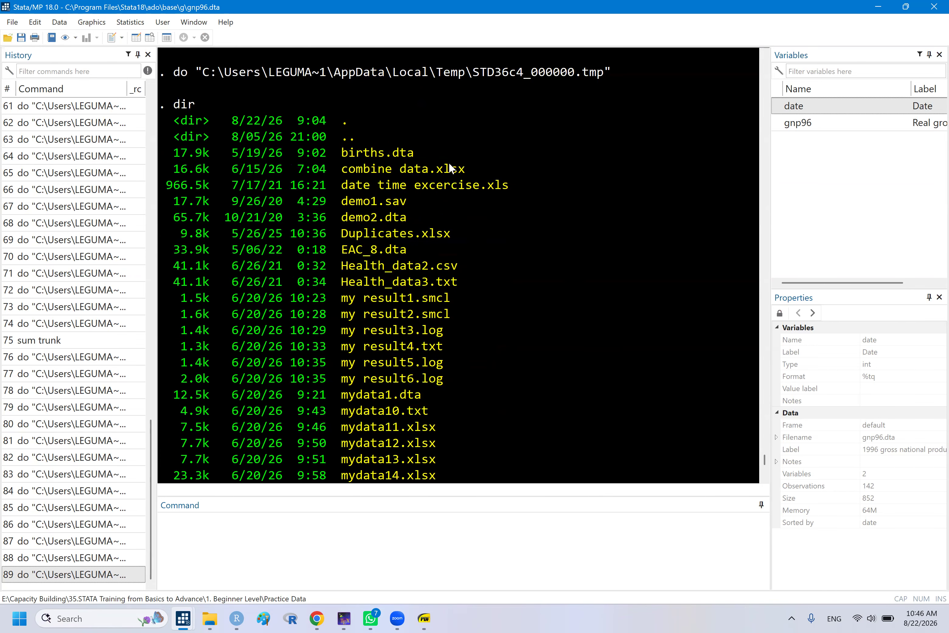
drag(344, 185, 505, 192)
right_click(503, 188)
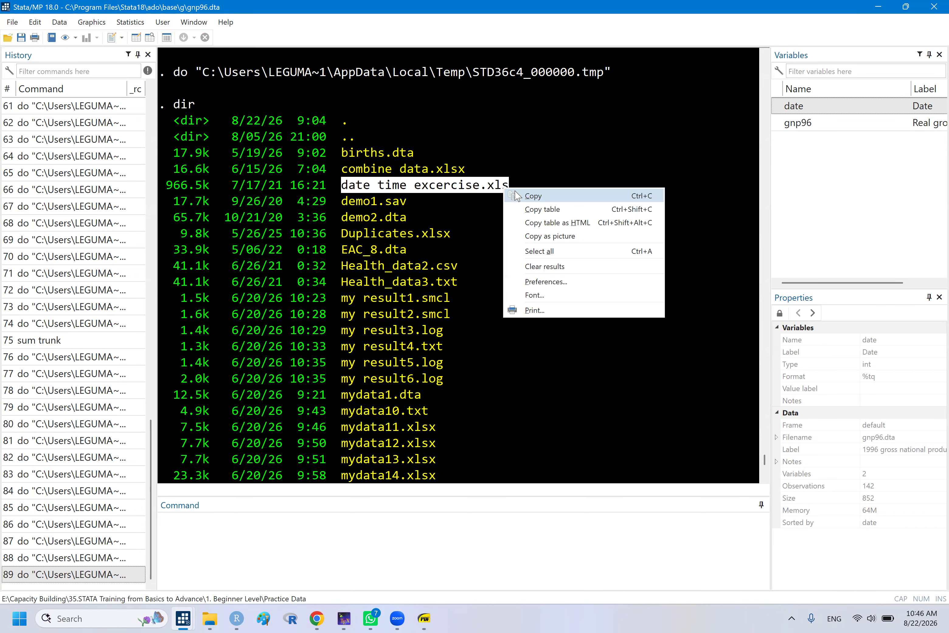
click(518, 196)
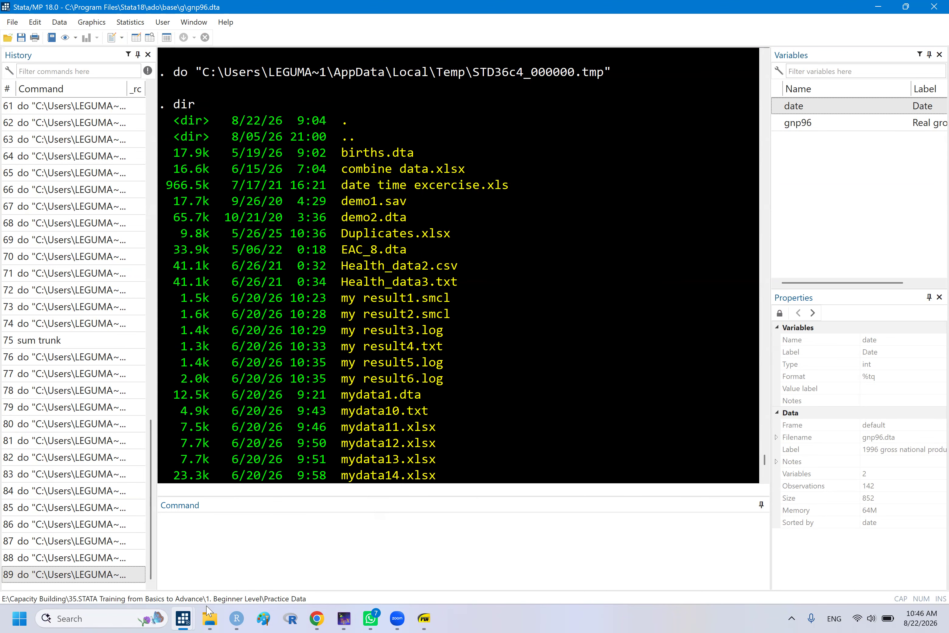
- Complete line 192 of the do-file as import excel "date time excercise.xls",clear and run it
mouse_move(183, 619)
click(197, 545)
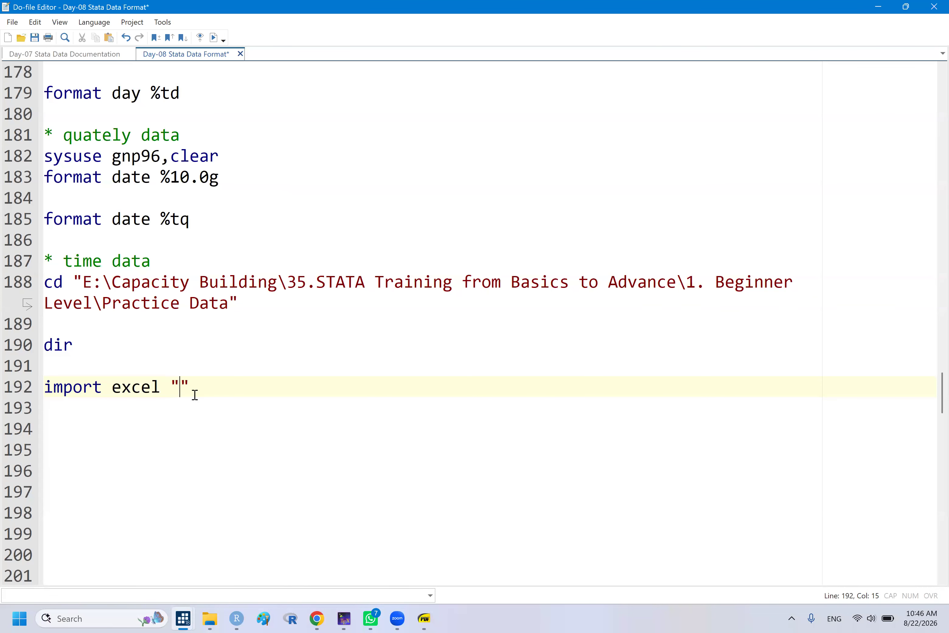
key(ctrl+v)
click(195, 394)
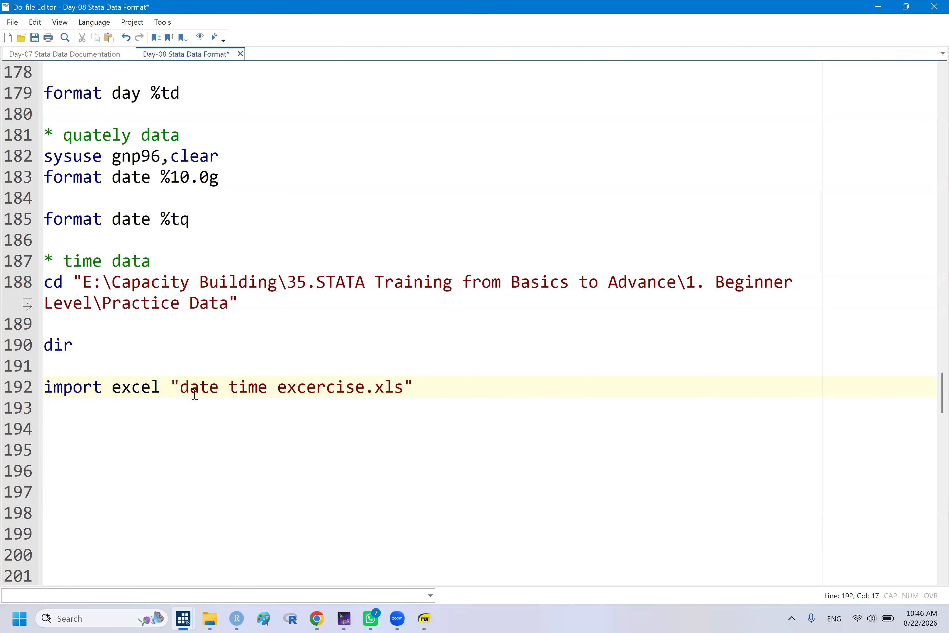
text(,clear)
drag(68, 410, 72, 380)
key(ctrl+d)
key(shift+Left)
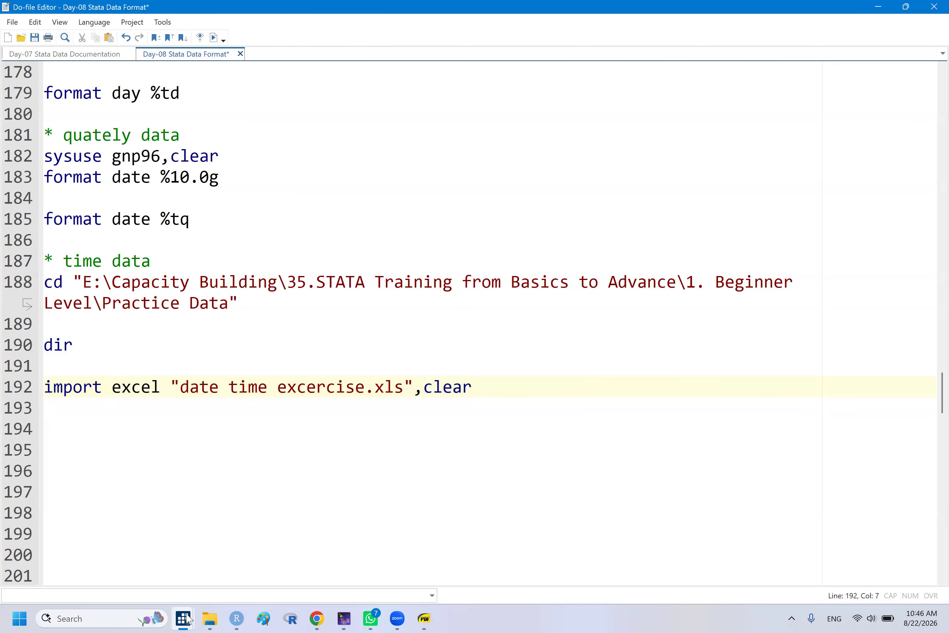
- Review the imported Excel columns in the Data Editor, including the header names in the first row
mouse_move(183, 618)
click(414, 549)
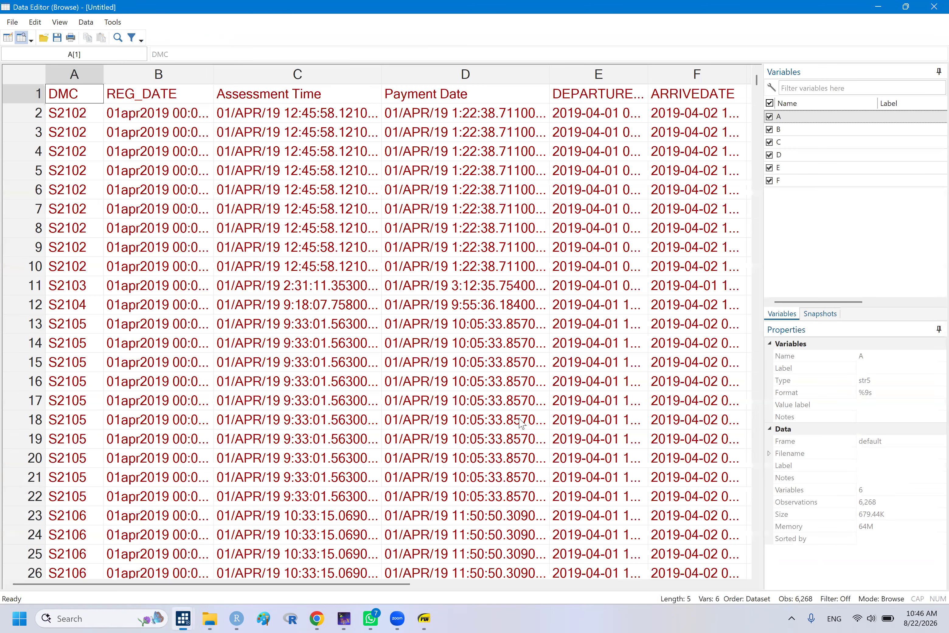
scroll(581, 361, right, 3)
click(582, 362)
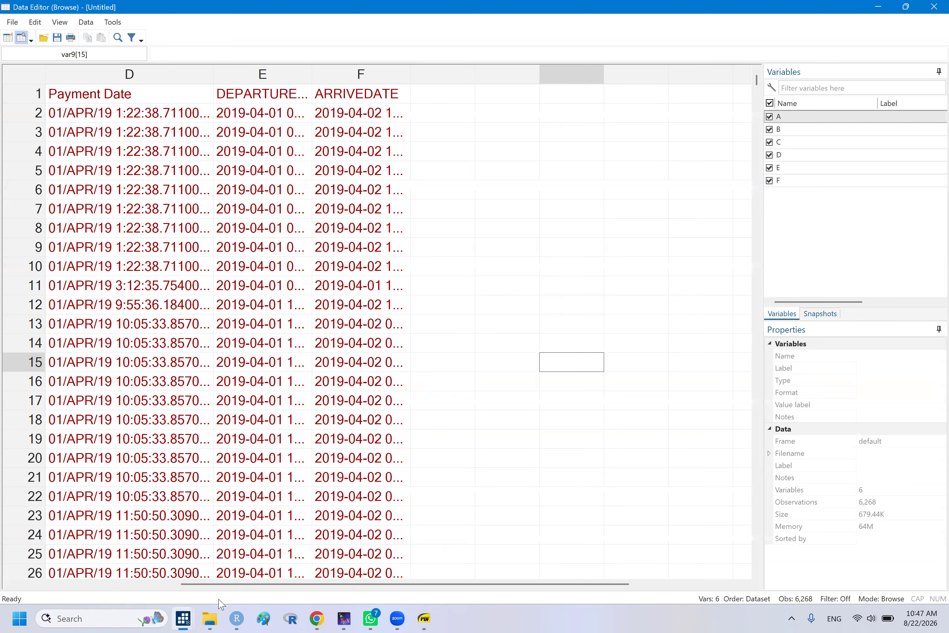
- Add the first option after clear in the import excel command on line 192 of the do-file and run that line
mouse_move(186, 614)
click(179, 557)
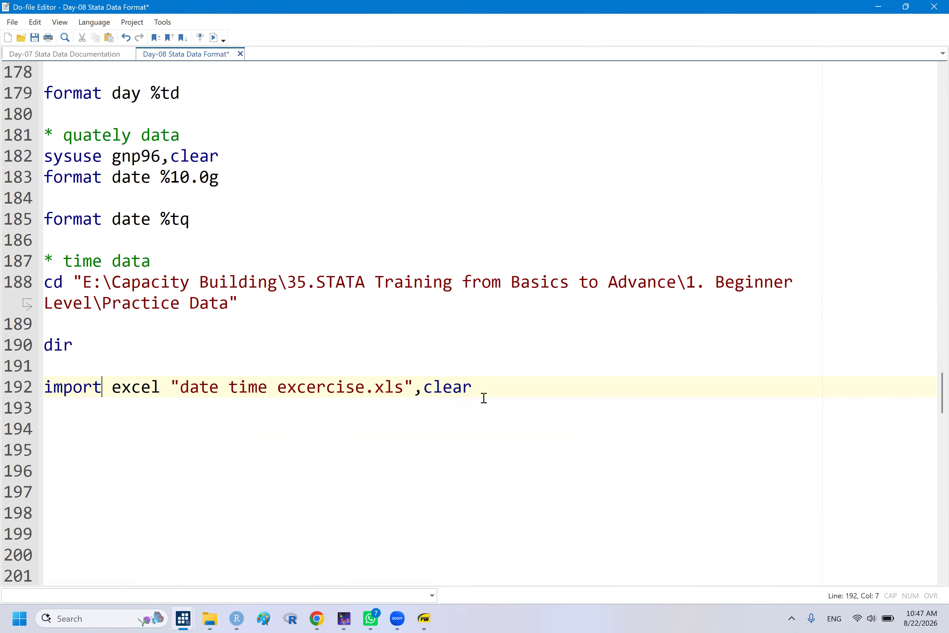
click(485, 388)
text(fi)
key(Return)
triple_click(500, 388)
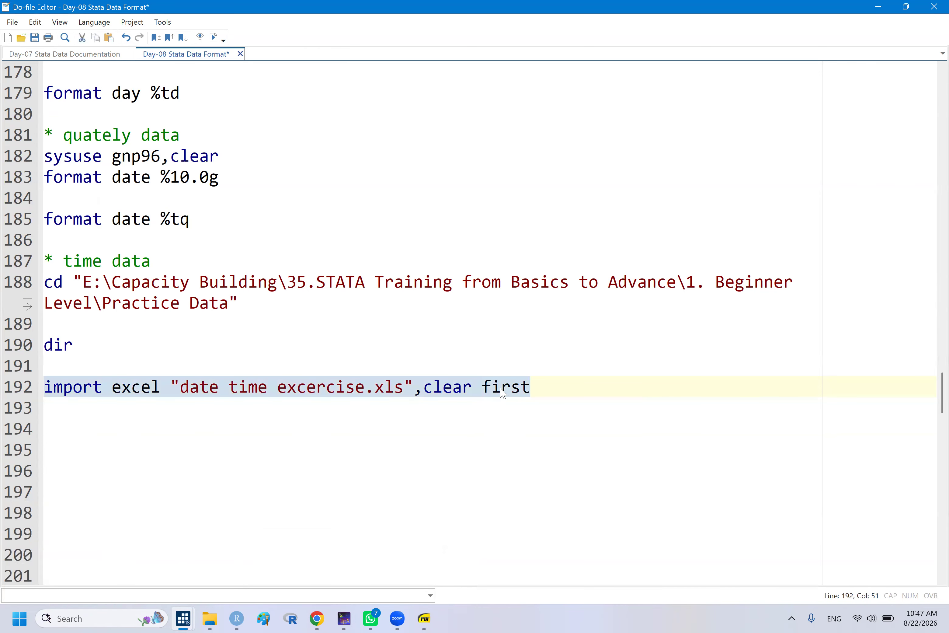
- Open the re-imported data in the Data Editor and widen the ARRIVEDATE column to show its full date and time values
mouse_move(195, 616)
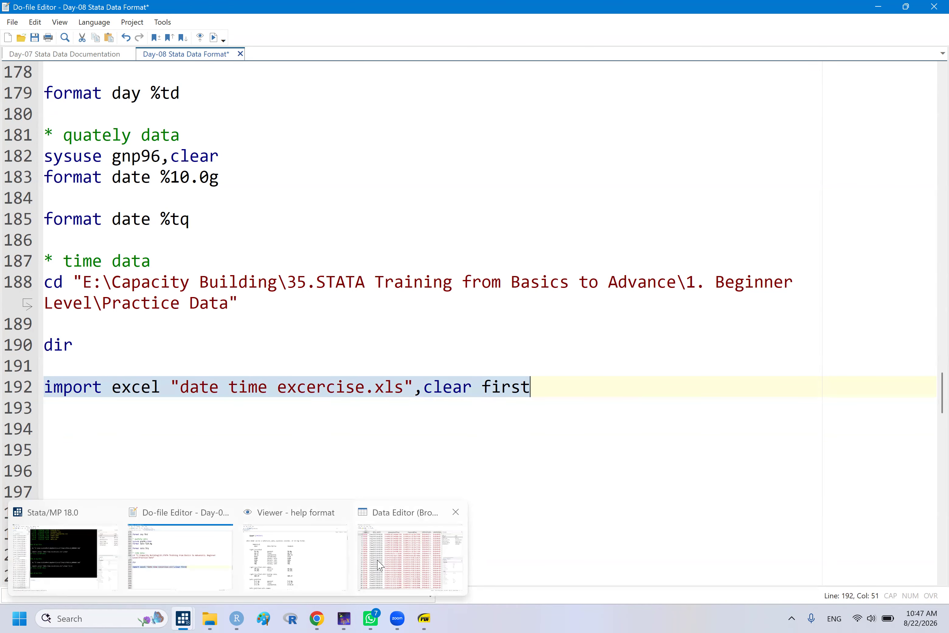
click(380, 566)
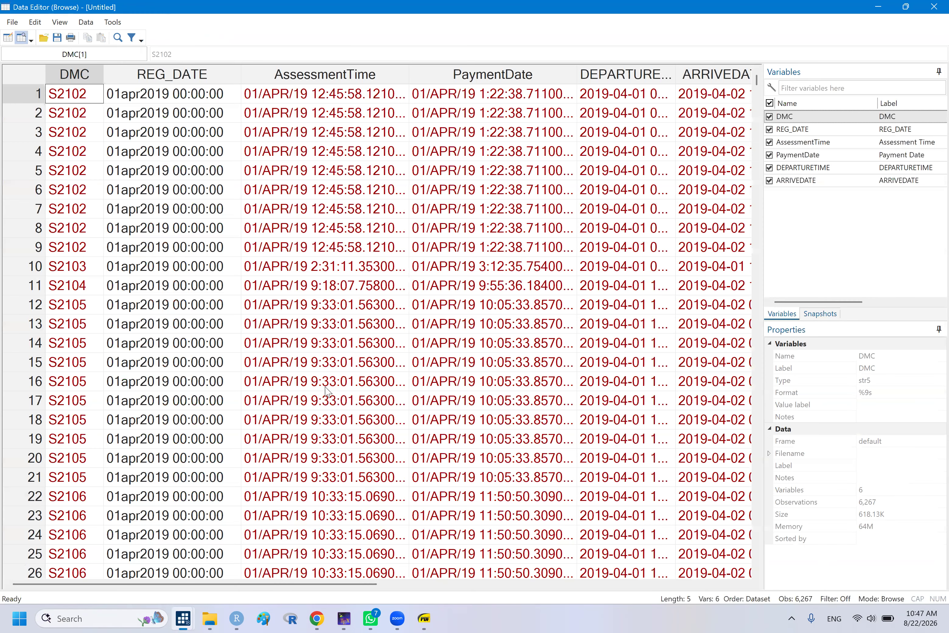
click(496, 334)
key(Right)
key(Right)
key(Right)
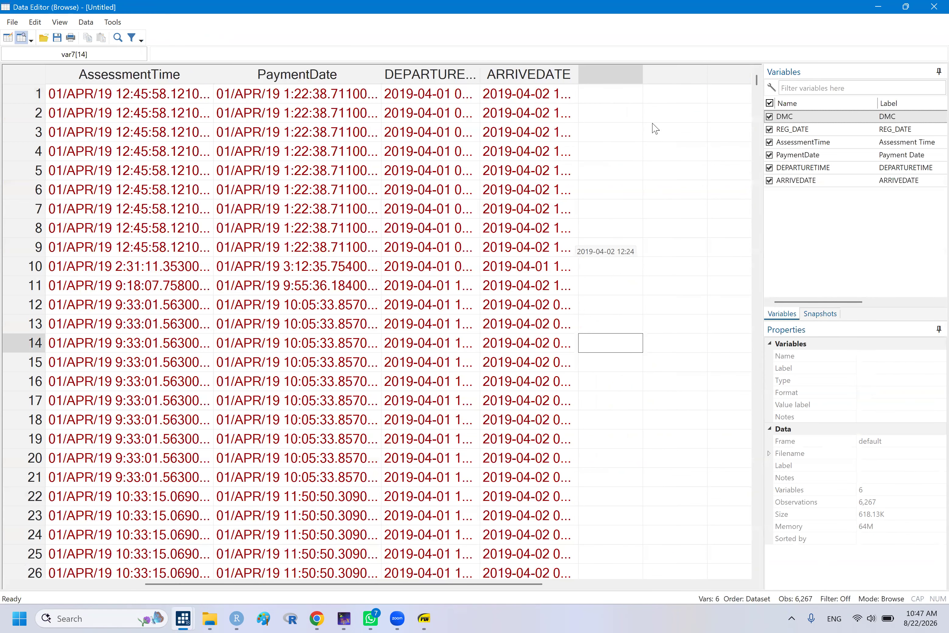
drag(577, 74, 630, 89)
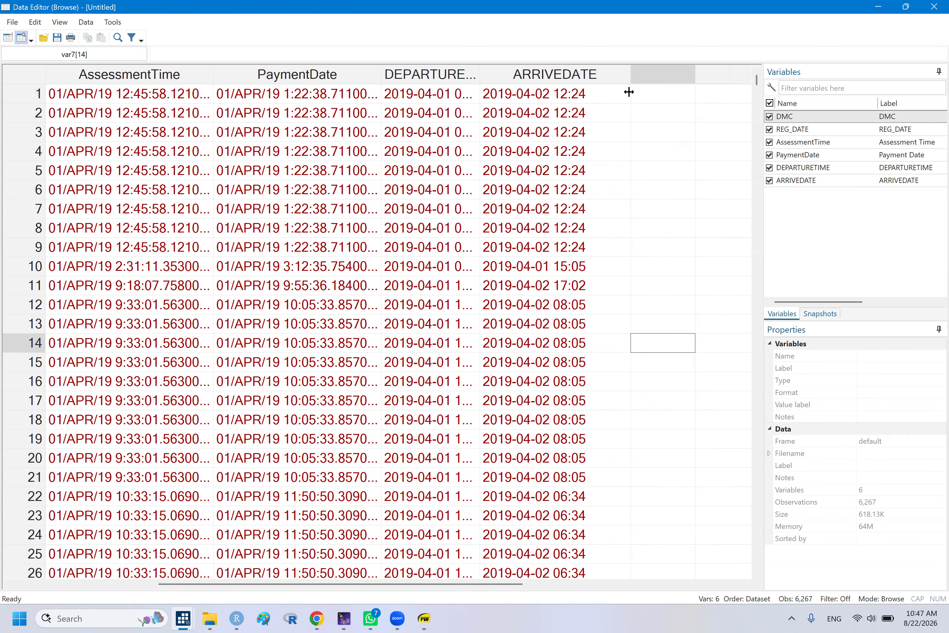
- Examine the date and time columns across the dataset and go down the DEPARTURETIME and ARRIVEDATE rows to see how values are written
click(244, 459)
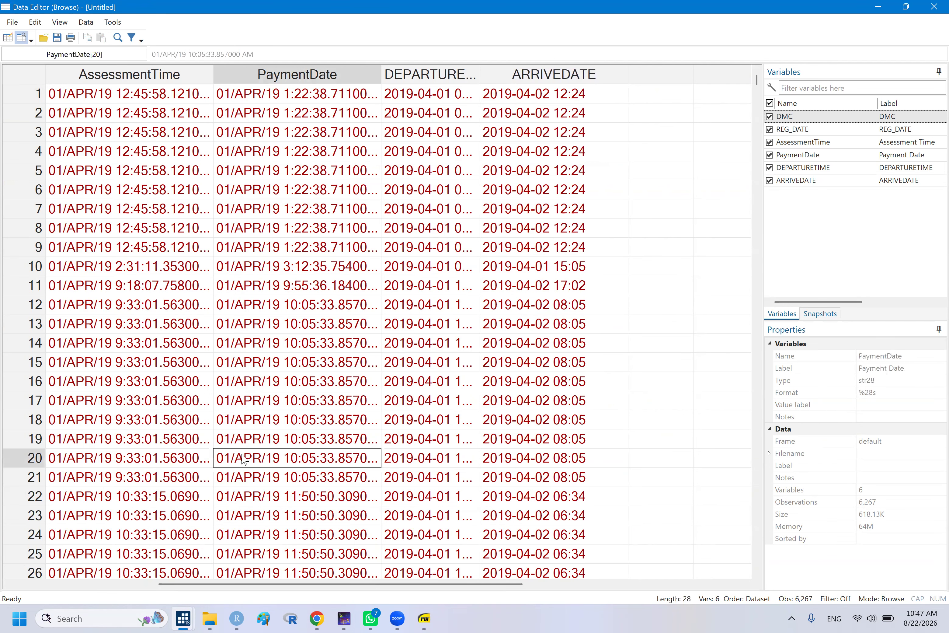
key(Left)
key(Left)
key(Left)
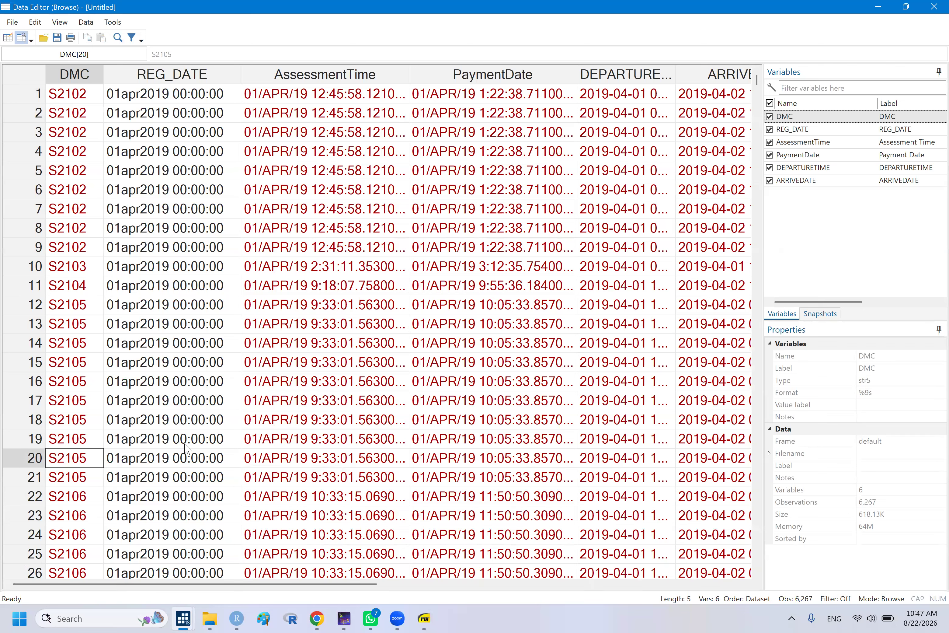
click(381, 171)
key(Right)
key(Right)
key(Right)
key(Right)
key(Right)
key(Left)
key(Left)
key(Left)
key(Down)
key(Down)
key(Down)
key(Down)
key(Down)
key(Down)
key(Down)
key(Down)
key(Down)
key(Down)
key(Down)
key(Down)
key(Down)
key(Down)
key(Down)
key(Down)
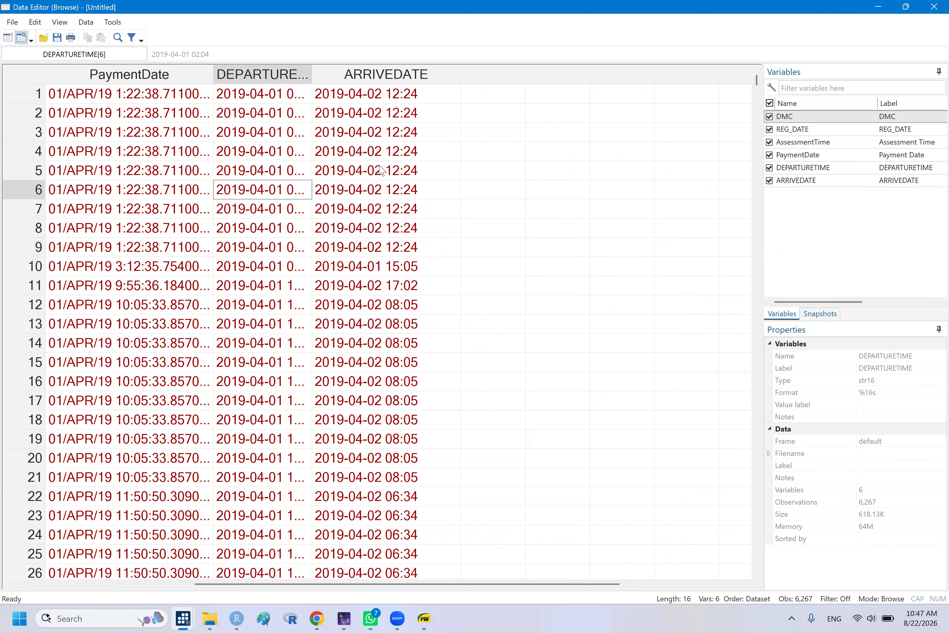
key(Down)
key(Down)
key(Down)
key(Down)
key(Down)
key(Down)
key(Down)
key(Down)
key(Down)
key(Down)
key(Down)
key(Down)
key(Down)
key(Down)
key(Down)
key(Down)
key(Down)
key(Down)
key(Down)
key(Down)
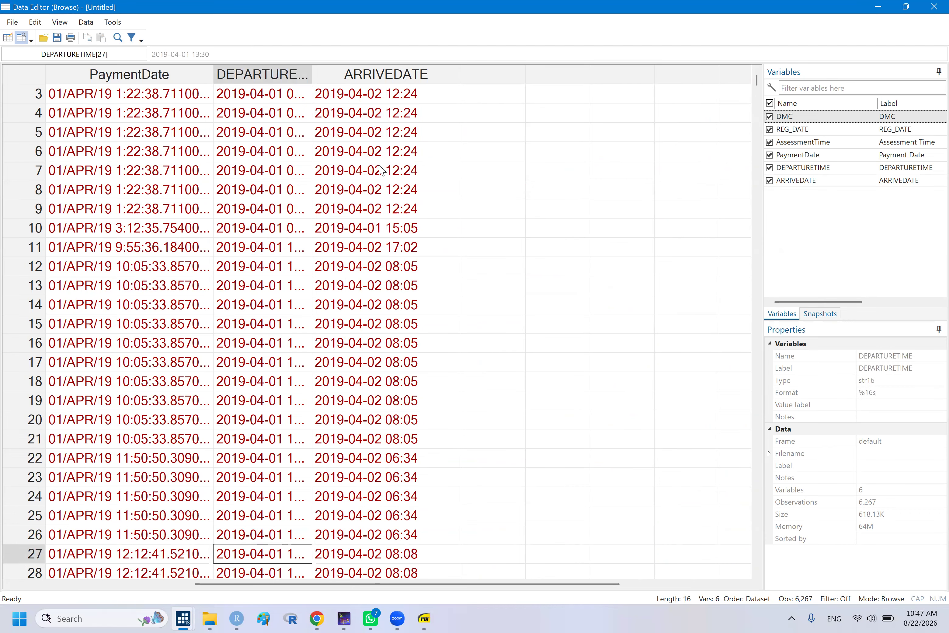
key(Down)
key(Down)
key(Down)
key(Down)
key(Down)
key(Down)
key(Down)
key(Down)
key(Down)
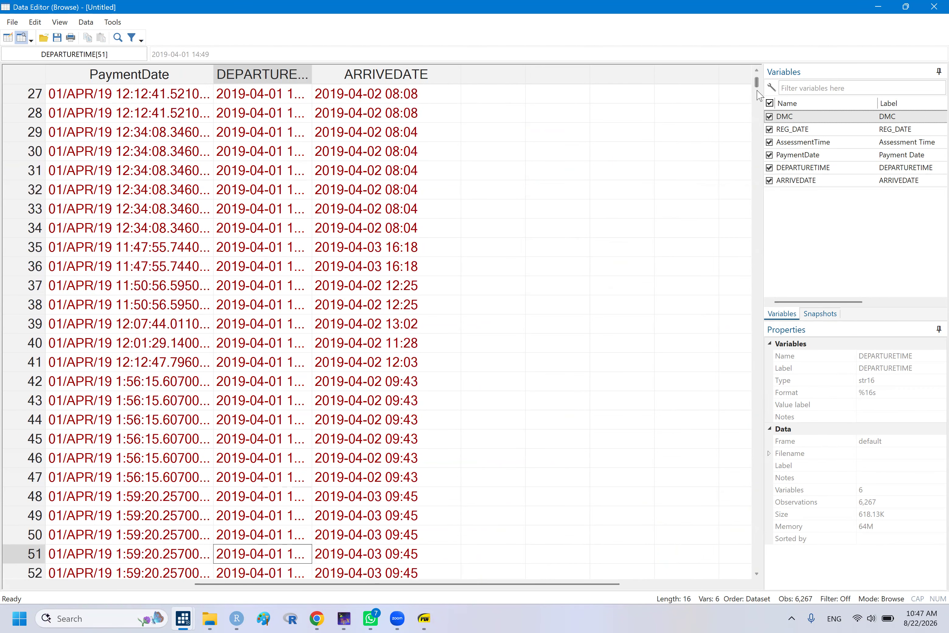
click(363, 113)
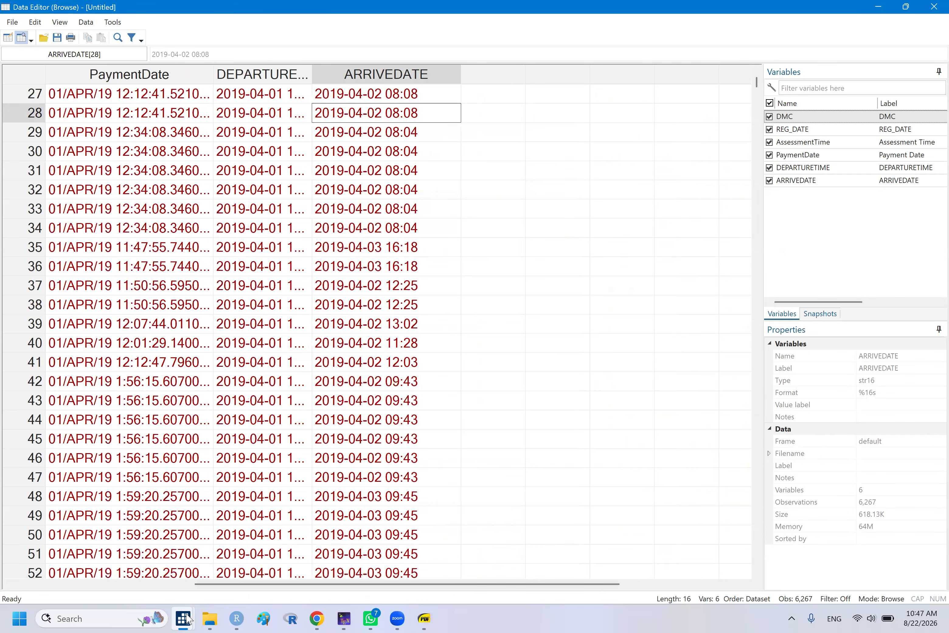
- Start line 193 of the do-file with gen arrive=clock() and leave the parentheses empty
mouse_move(186, 617)
click(180, 556)
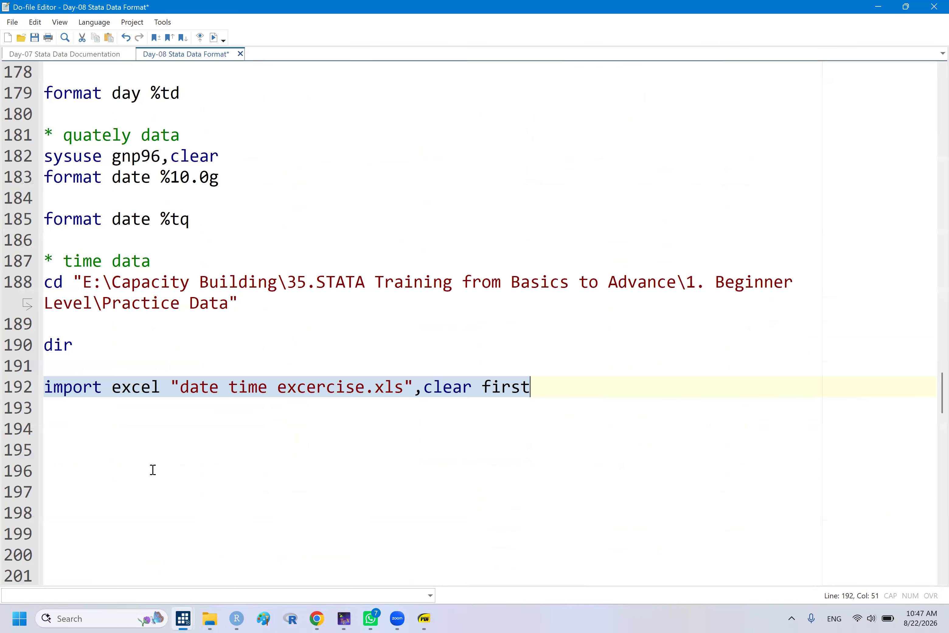
click(82, 400)
text(gen )
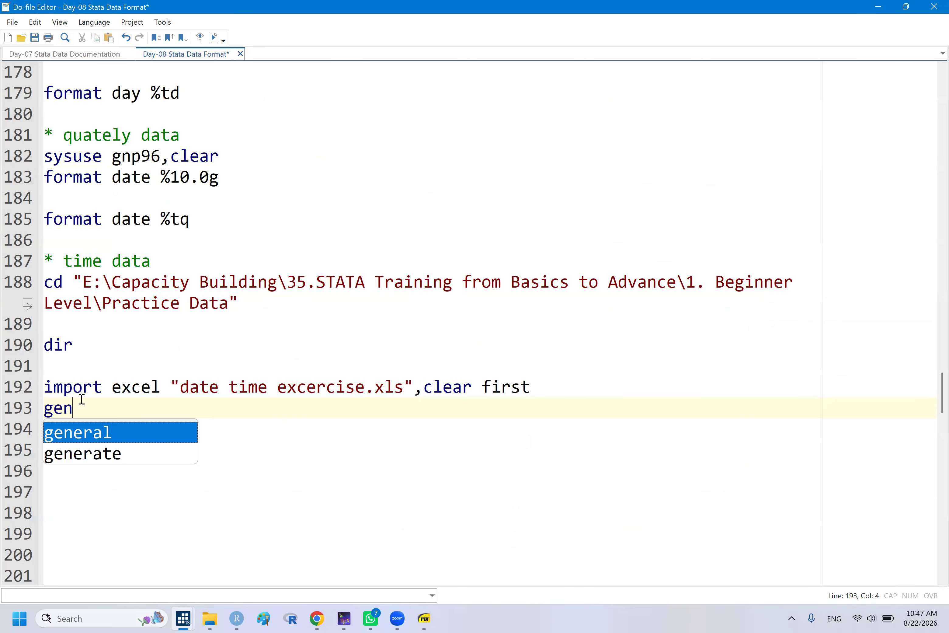
text(arrive)
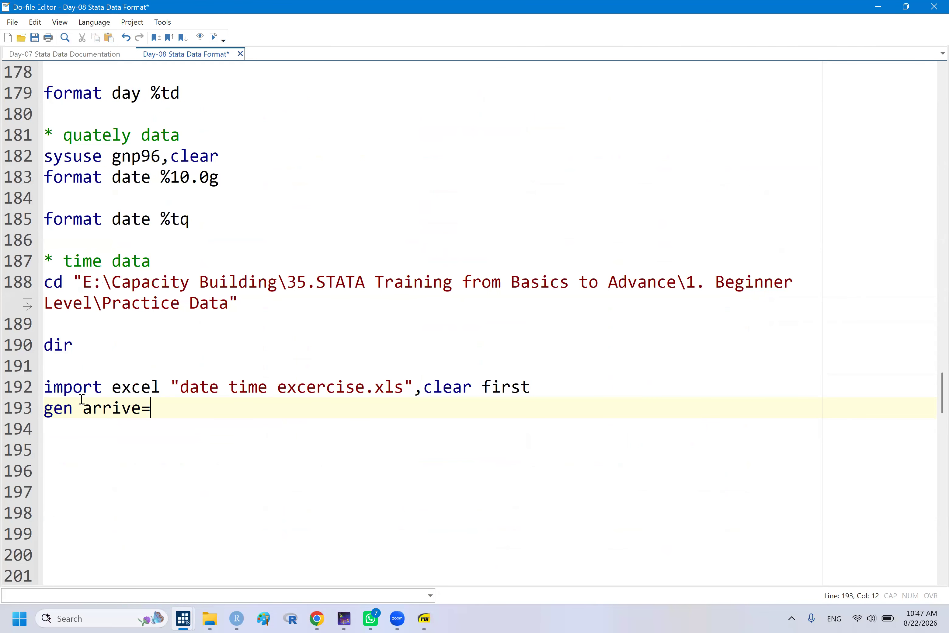
text(=clock()
- Copy the variable name ARRIVEDATE from the main Stata window
mouse_move(188, 619)
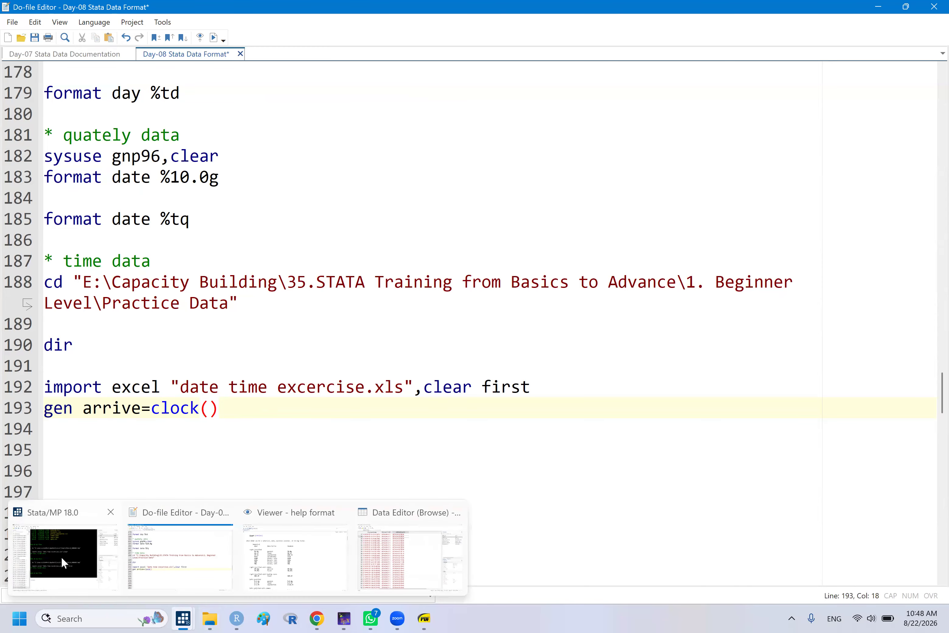
click(61, 556)
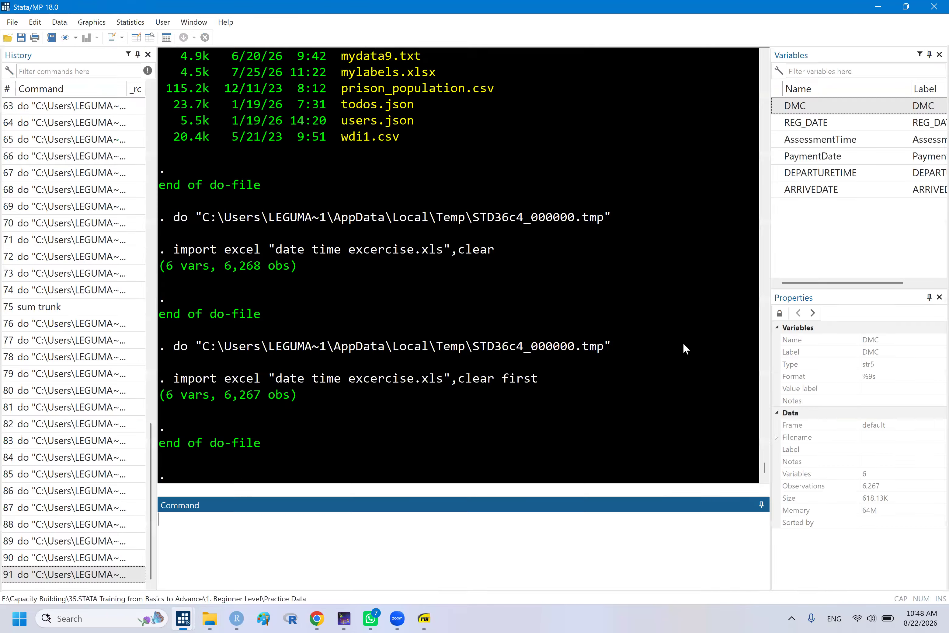
click(778, 189)
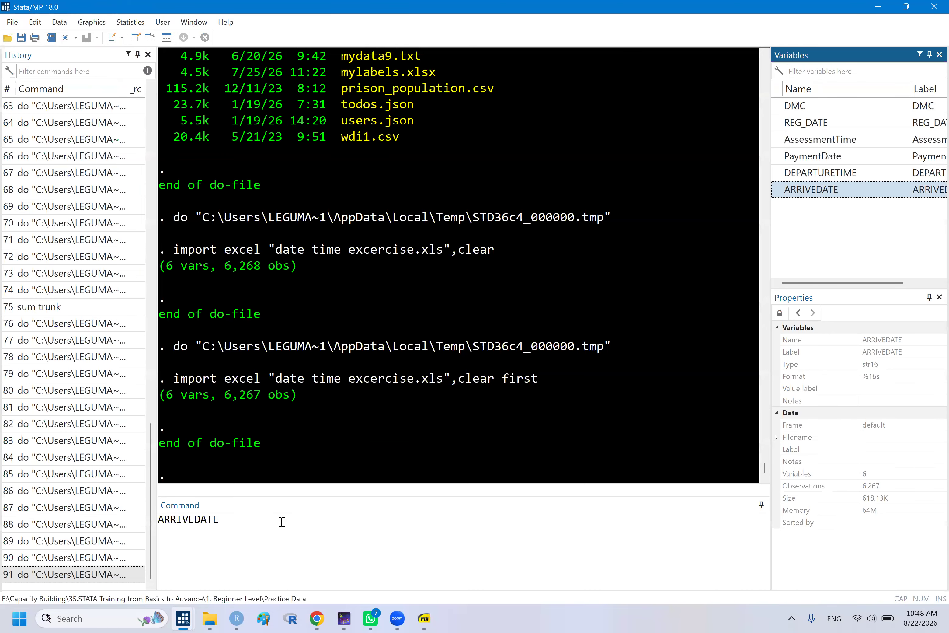
double_click(267, 539)
key(ctrl+c)
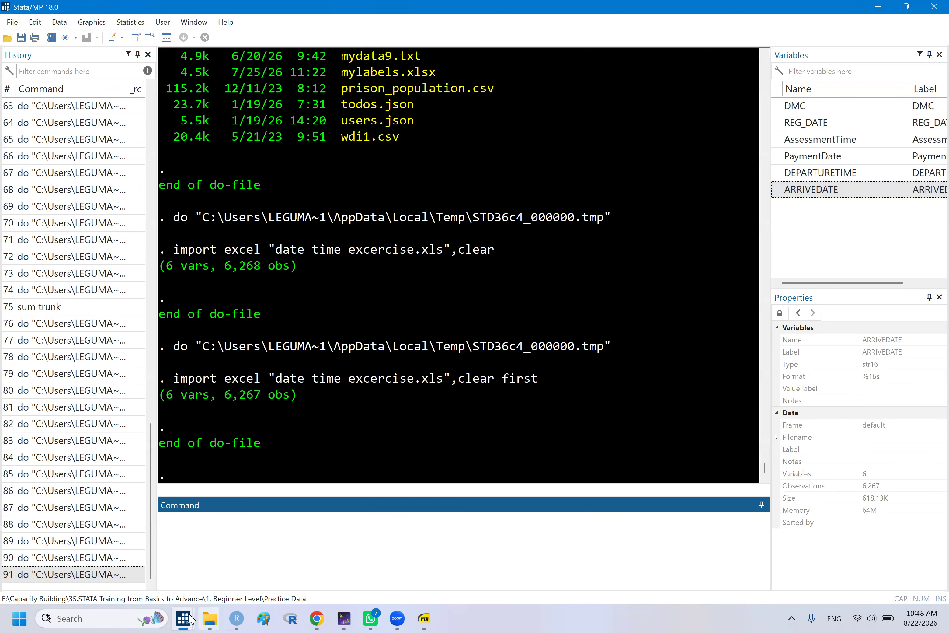
- Insert ARRIVEDATE as the first clock argument on line 193 of the do-file, followed by a comma and an empty pair of quotes
mouse_move(183, 619)
click(183, 572)
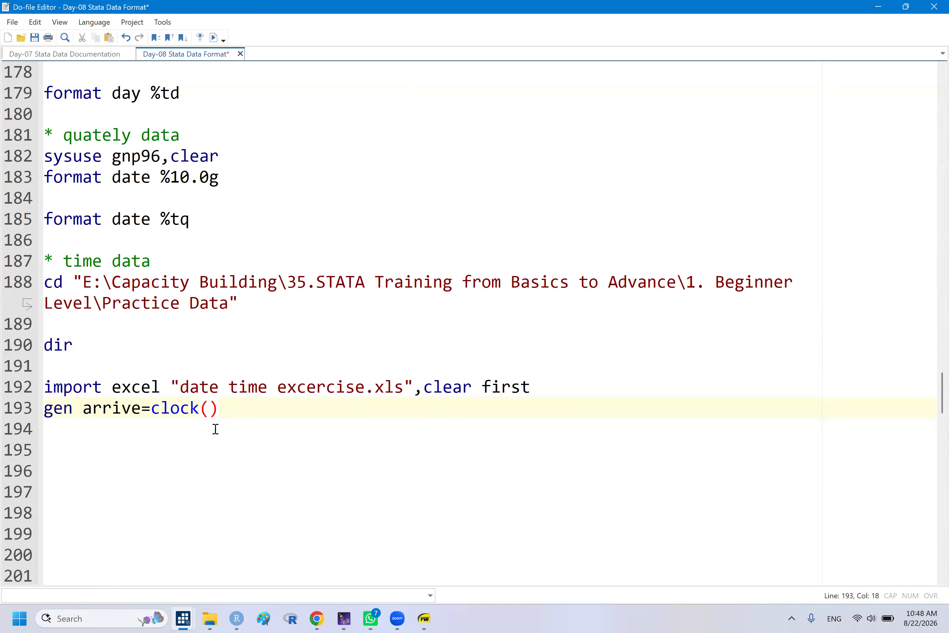
key(ctrl+v)
text(,"")
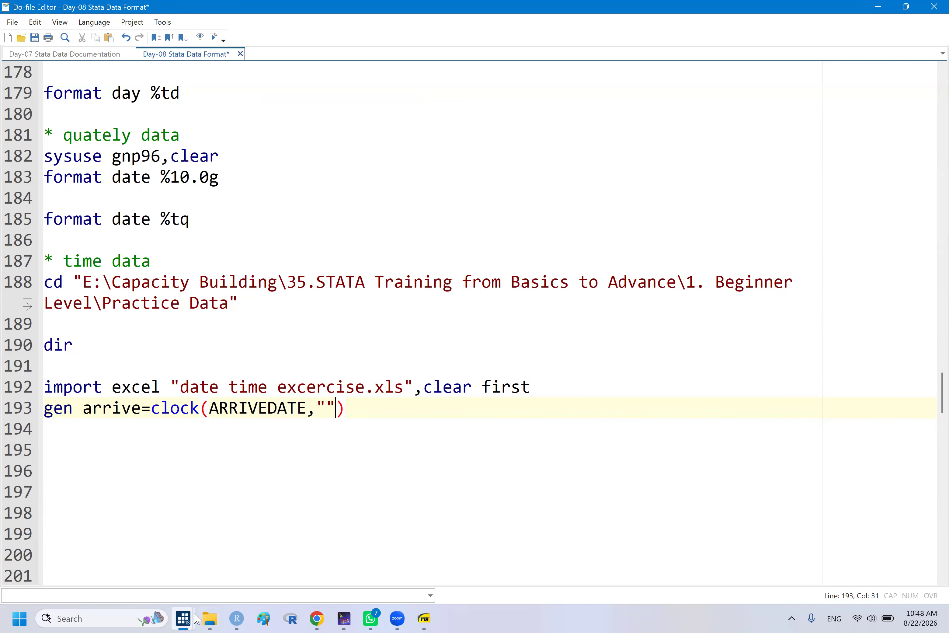
- Check the ARRIVEDATE layout in the Data Editor, enter "YMDhm" as the clock mask on line 193, and run the line
mouse_move(183, 617)
click(396, 536)
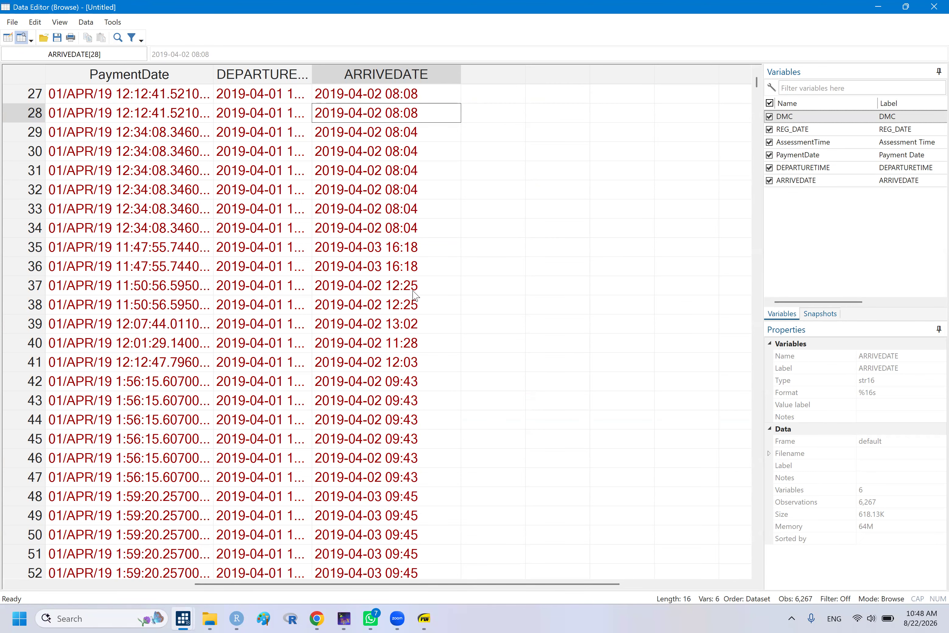
click(237, 617)
click(237, 617)
mouse_move(183, 618)
click(180, 560)
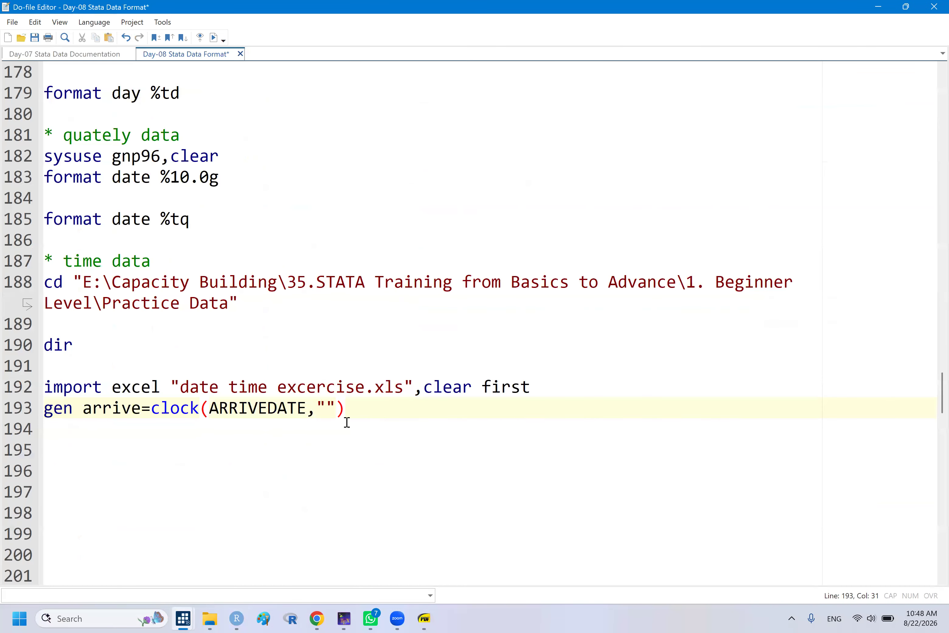
key(Left)
text(YMDhm)
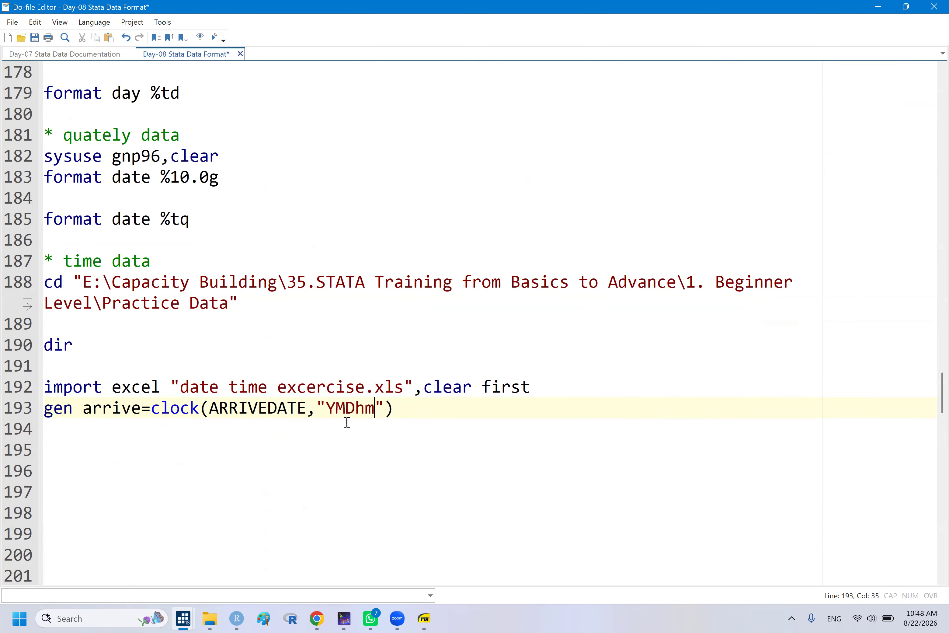
triple_click(95, 407)
- Inspect the new arrive variable in the Data Editor and select its value in row 27
mouse_move(183, 617)
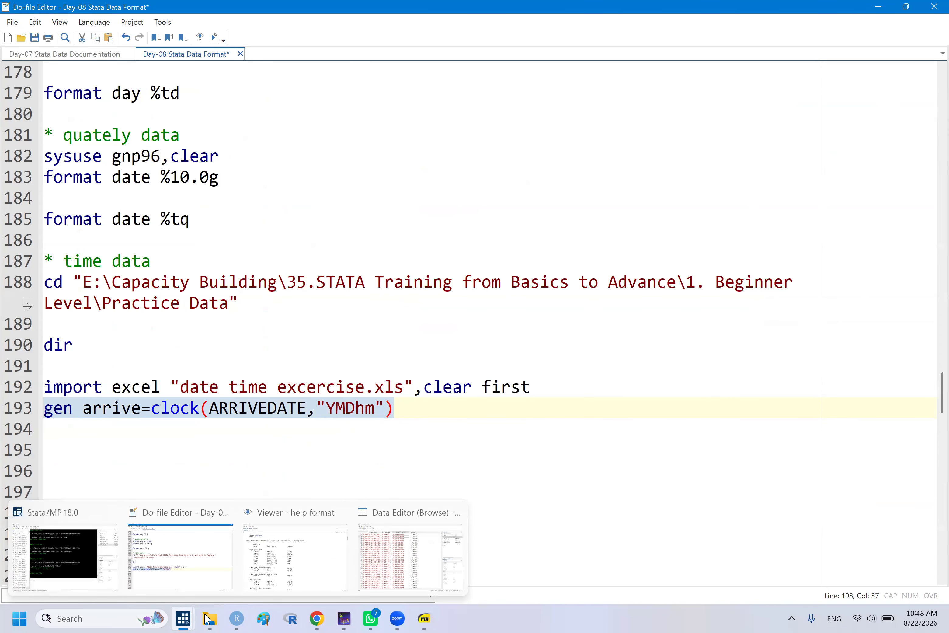
click(411, 556)
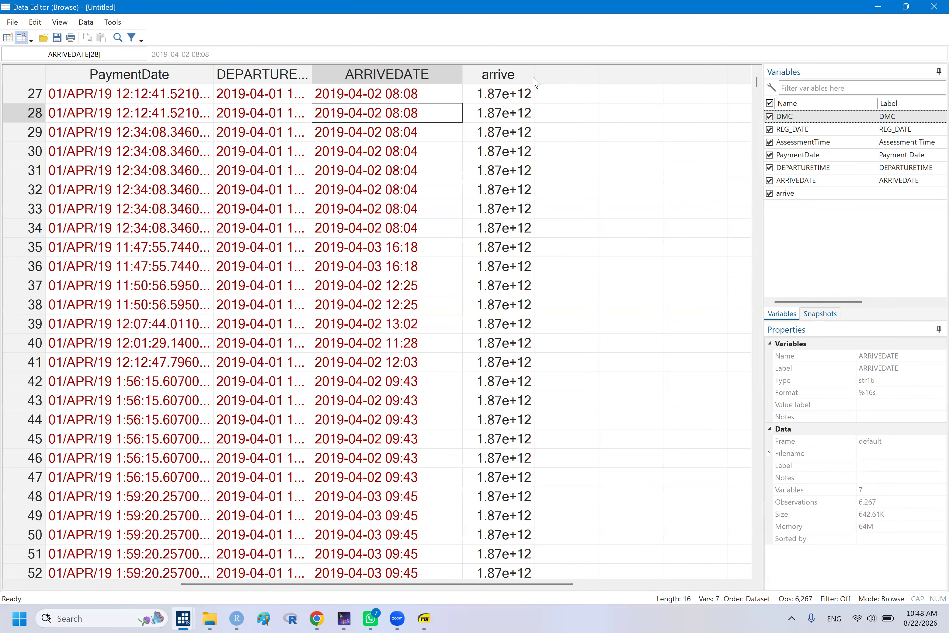
mouse_move(535, 77)
mouse_down()
mouse_move(548, 78)
mouse_move(537, 87)
mouse_up()
click(514, 98)
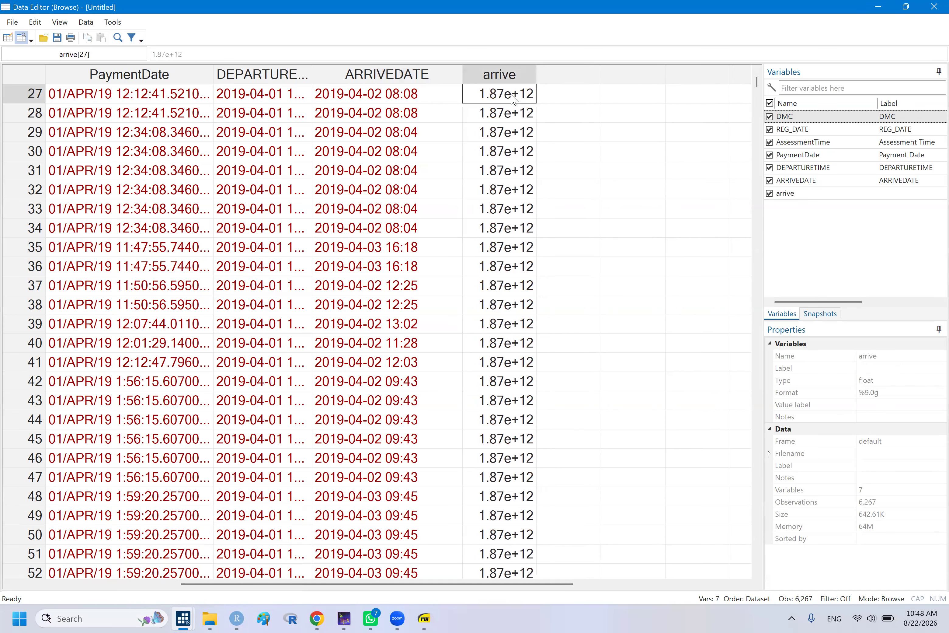
- Start a format command on line 195 of the do-file for the variable arrive, copying its name from line 193
mouse_move(192, 618)
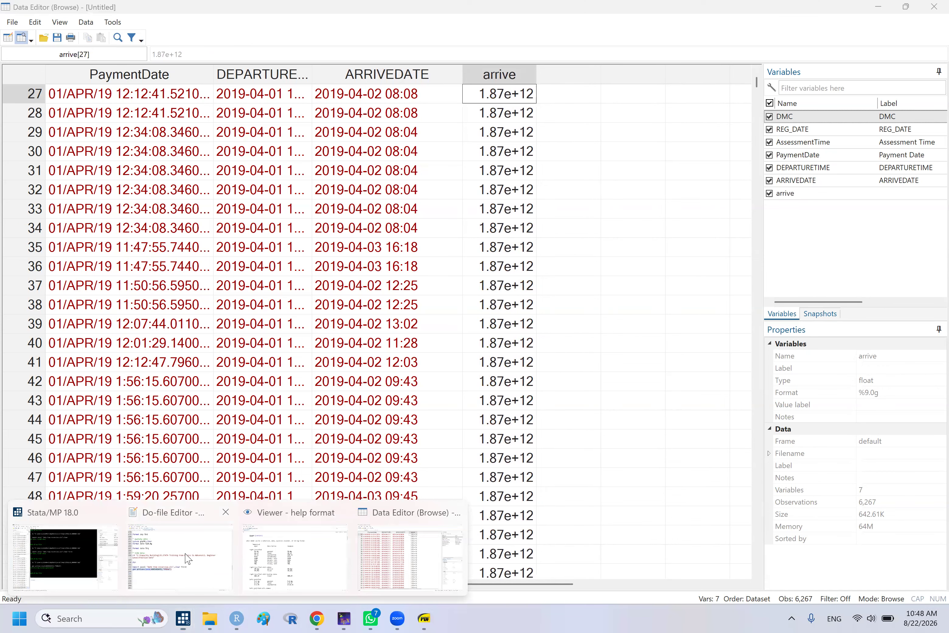
click(180, 578)
click(87, 444)
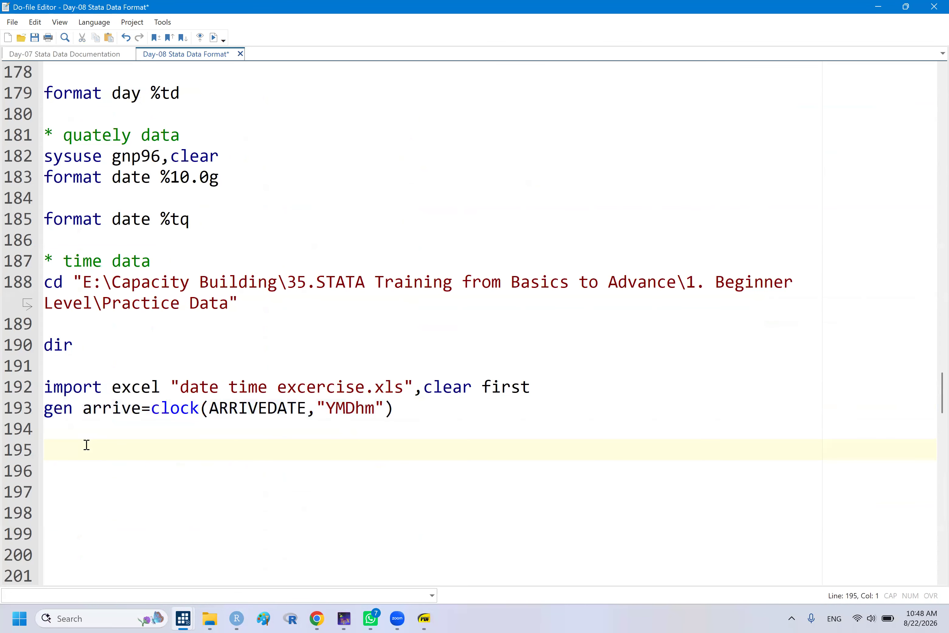
text(format)
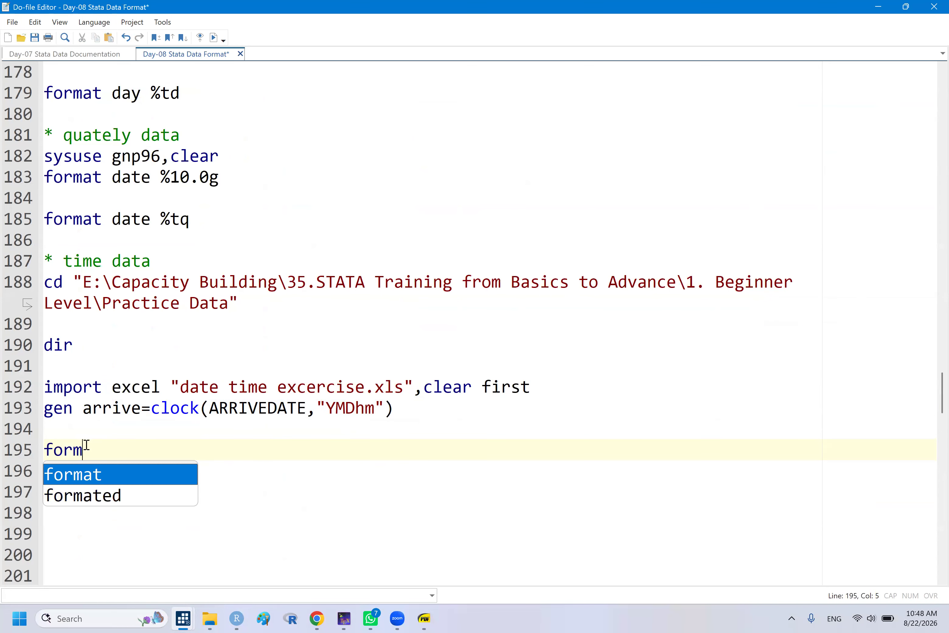
double_click(104, 406)
key(ctrl+c)
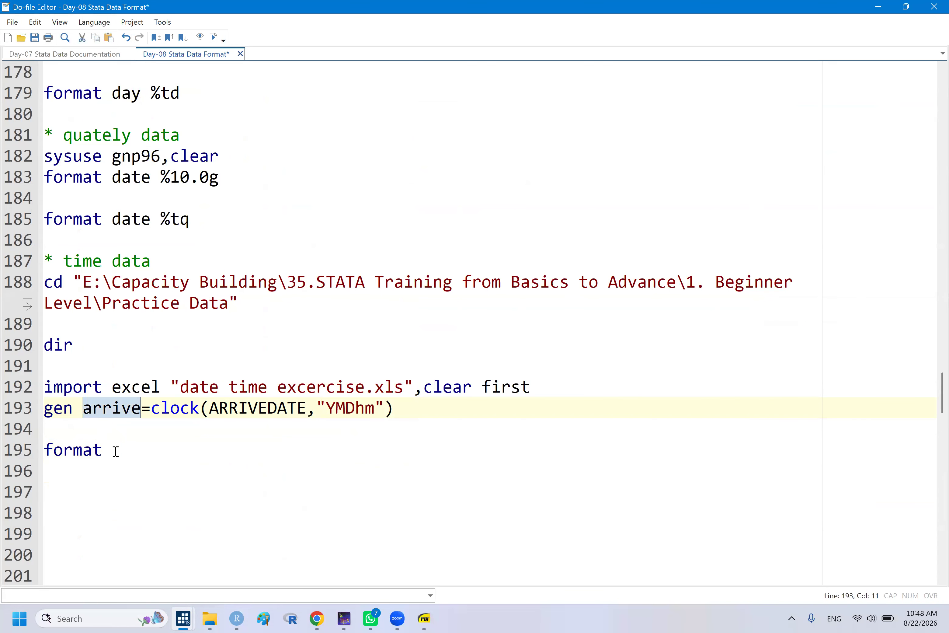
click(115, 450)
key(ctrl+v)
- Complete line 195 as format arrive %12.0g and select the whole line
text(12)
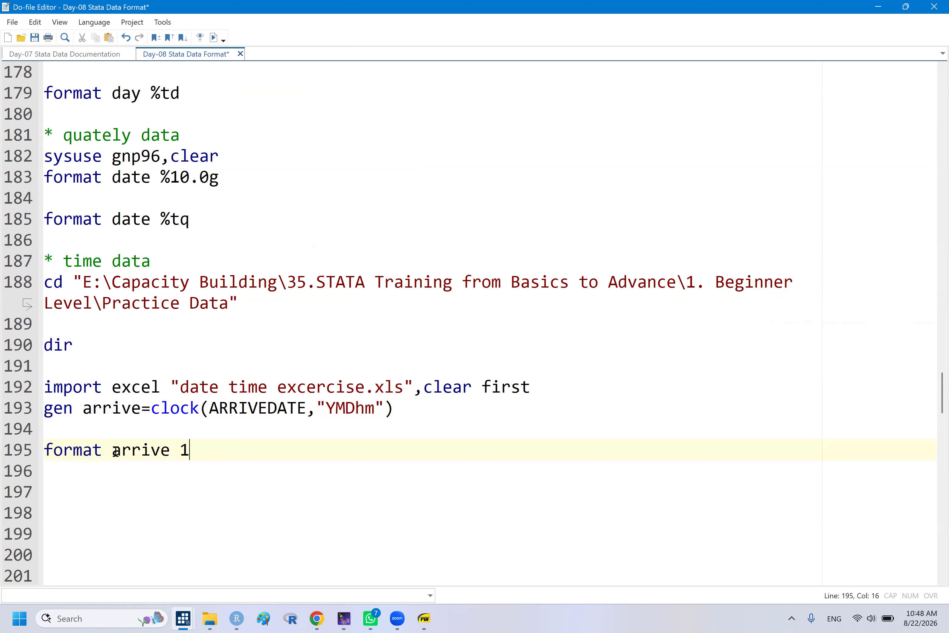
key(BackSpace)
key(BackSpace)
text(%12.0g)
double_click(68, 451)
key(shift+End)
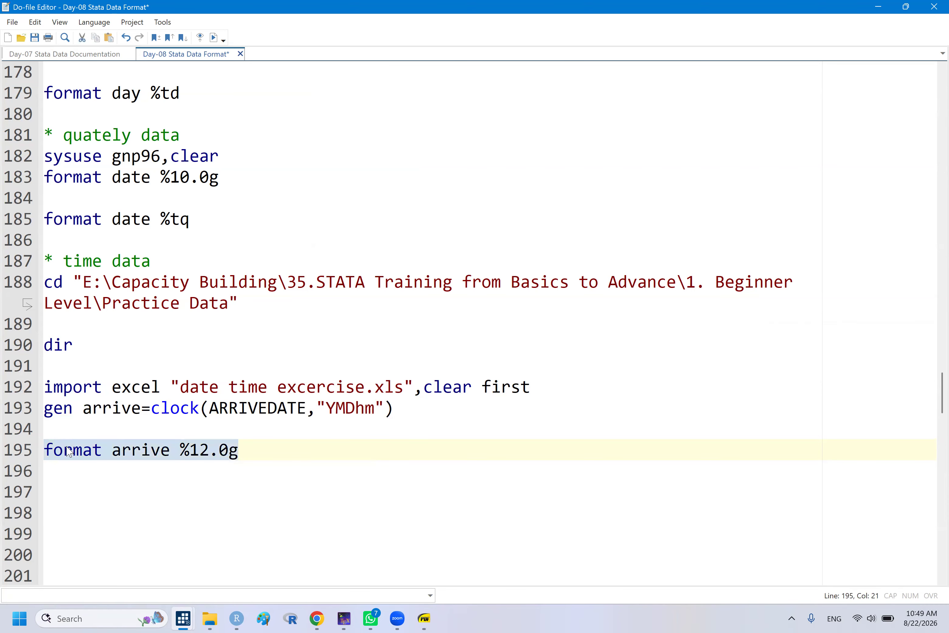
- Check arrive in the Data Editor, change its display format on line 195 of the do-file to %16.0g, and run the line
mouse_move(184, 619)
click(417, 552)
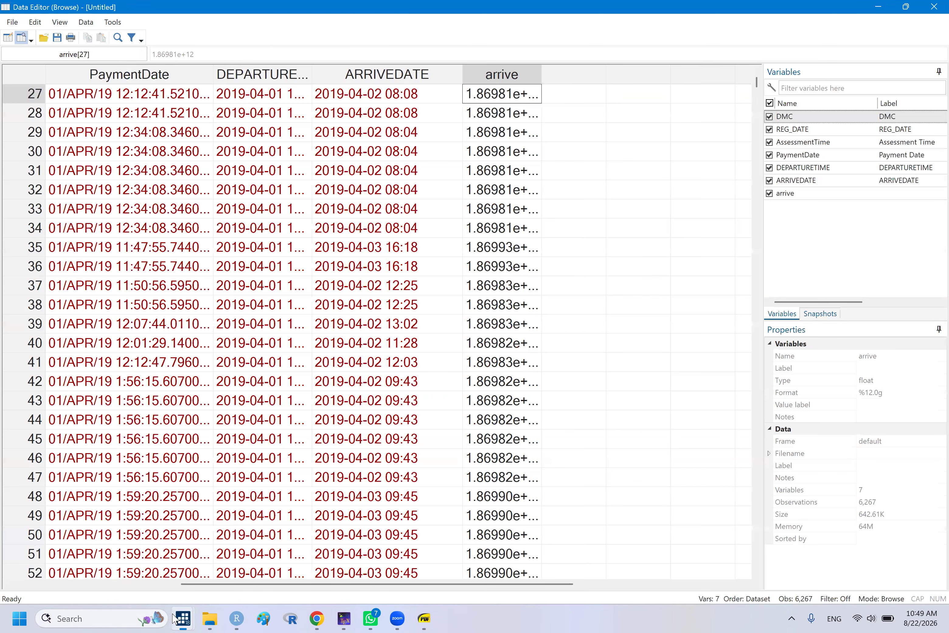
mouse_move(183, 618)
click(203, 561)
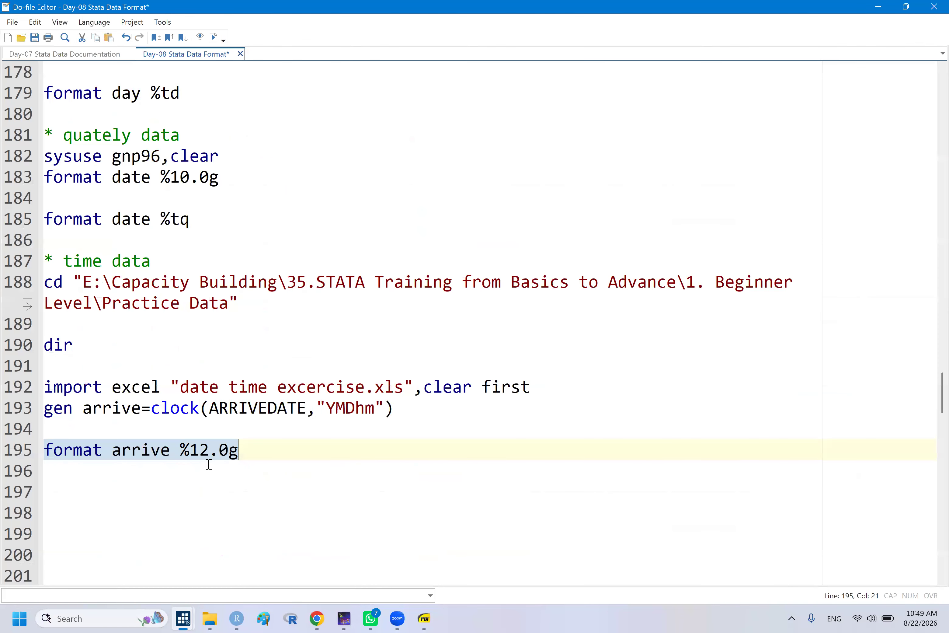
key(Down)
click(209, 455)
key(BackSpace)
text(6)
double_click(199, 452)
key(ctrl+d)
- Widen the arrive column in the Data Editor and compare its row 27 value with the ARRIVEDATE text
mouse_move(185, 614)
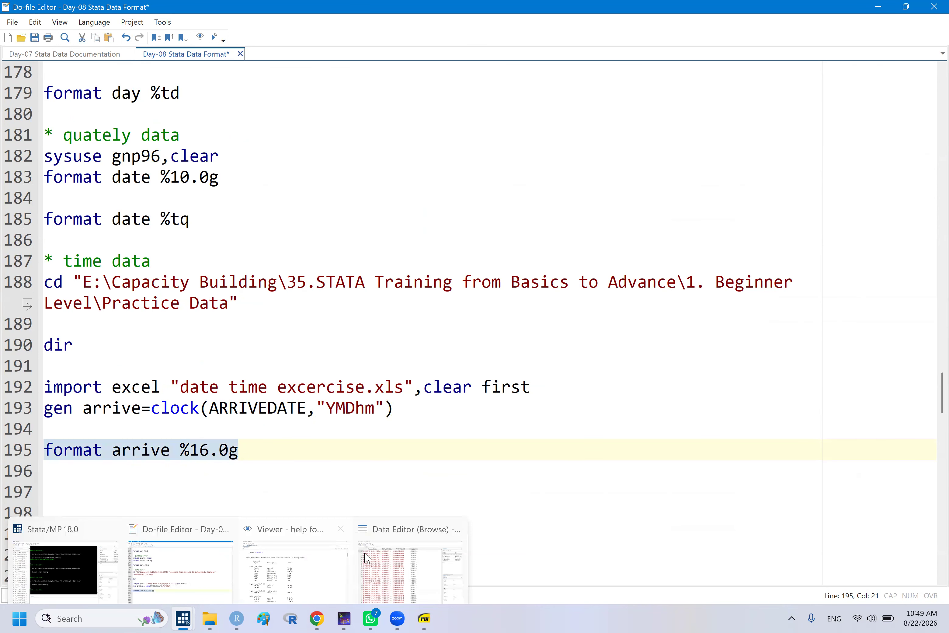
click(408, 531)
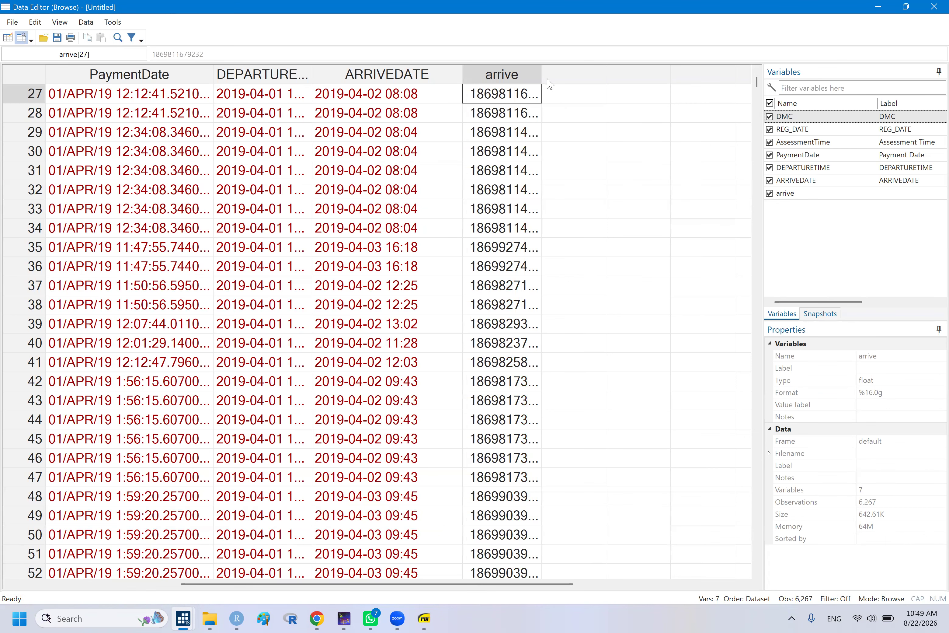
drag(542, 75, 579, 78)
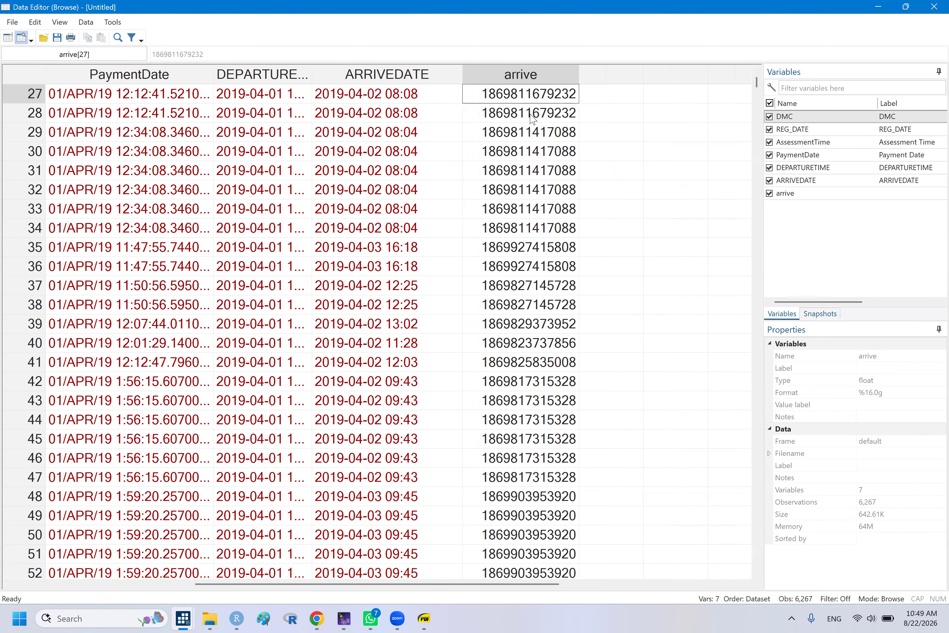
click(510, 105)
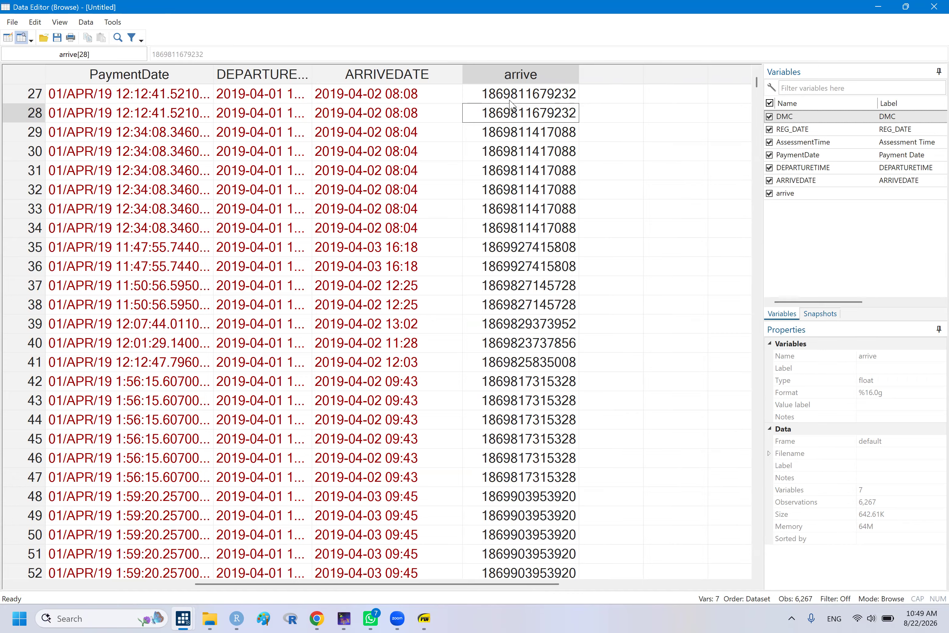
click(336, 95)
click(539, 98)
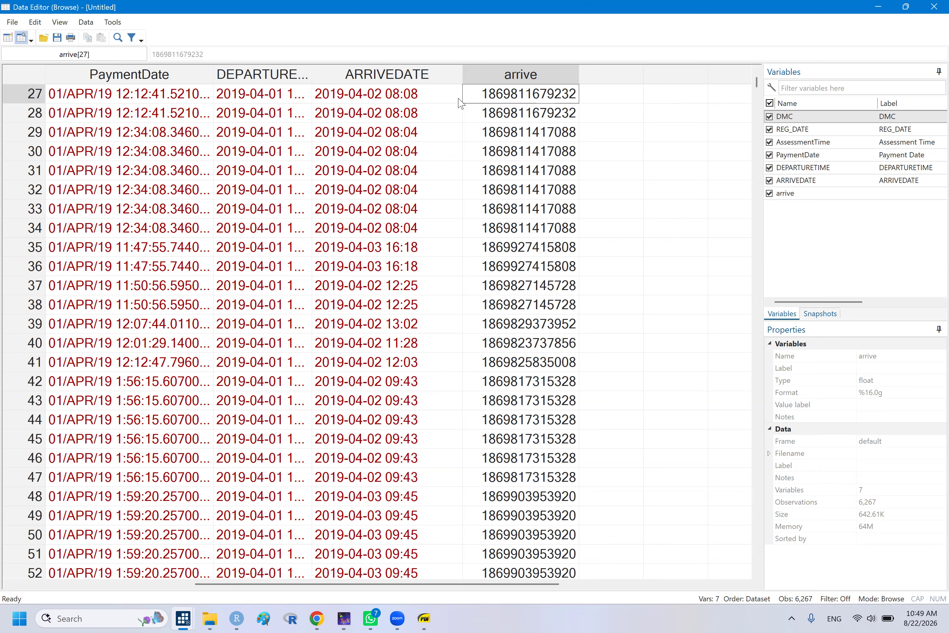
click(370, 99)
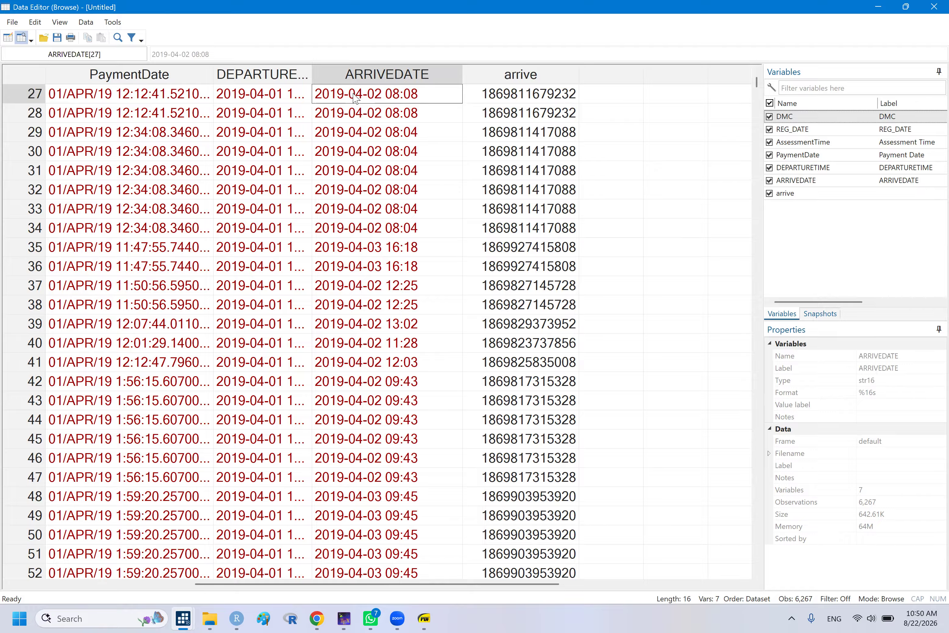
click(544, 100)
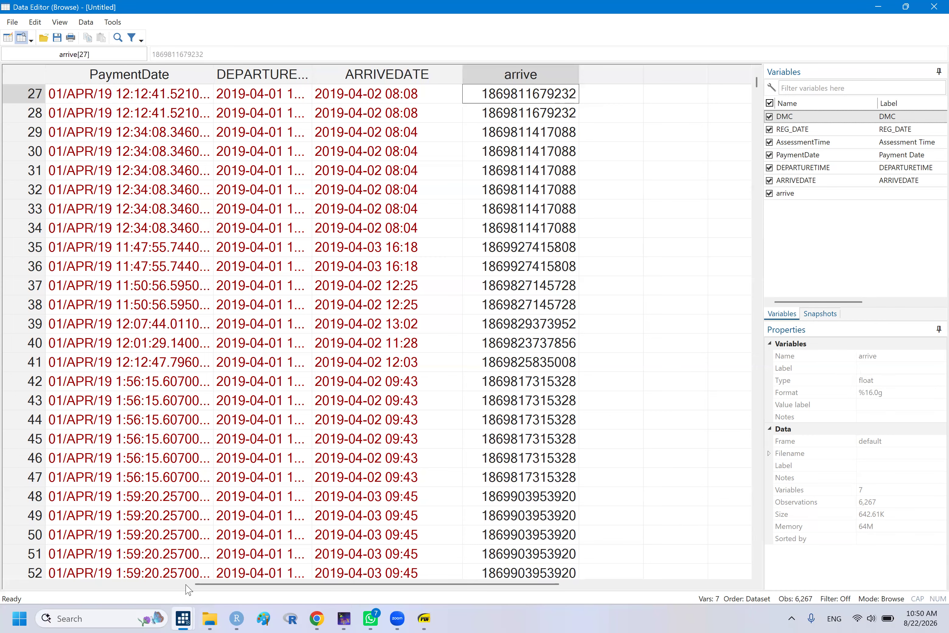
- Start a format command on line 197 of the do-file for the variable arrive, copying its name from line 195
mouse_move(184, 617)
click(163, 538)
click(72, 471)
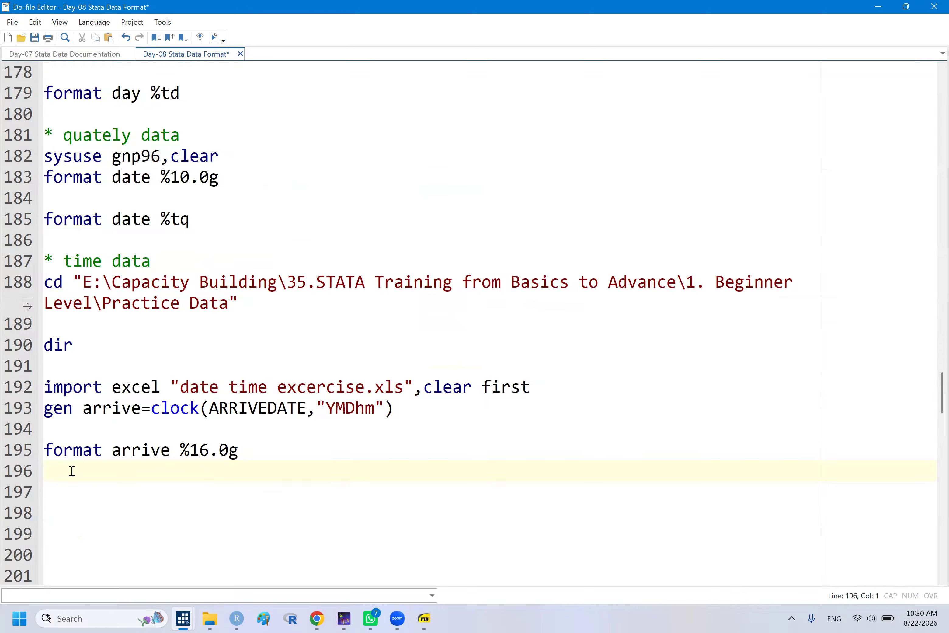
text(for)
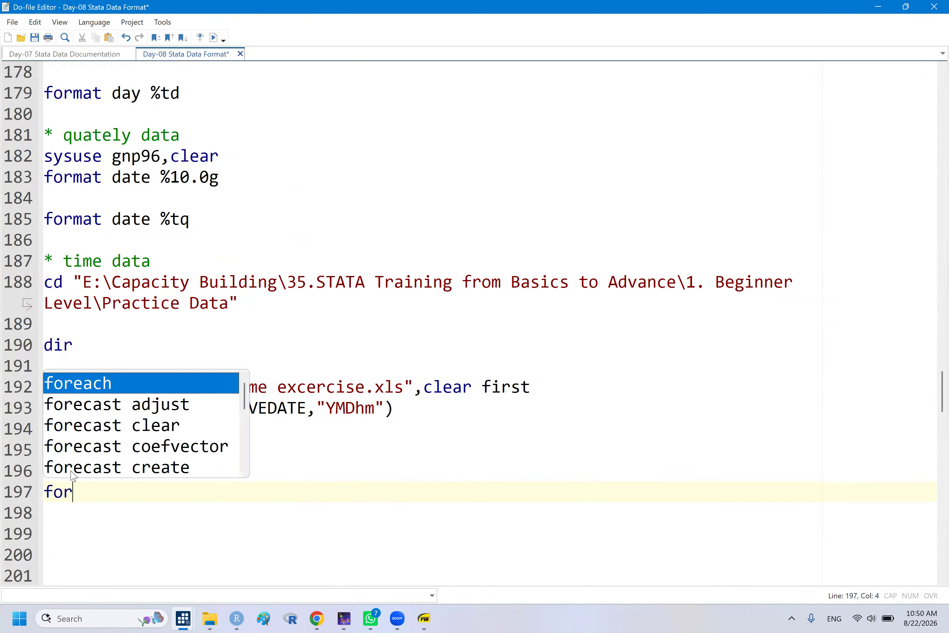
text(mat)
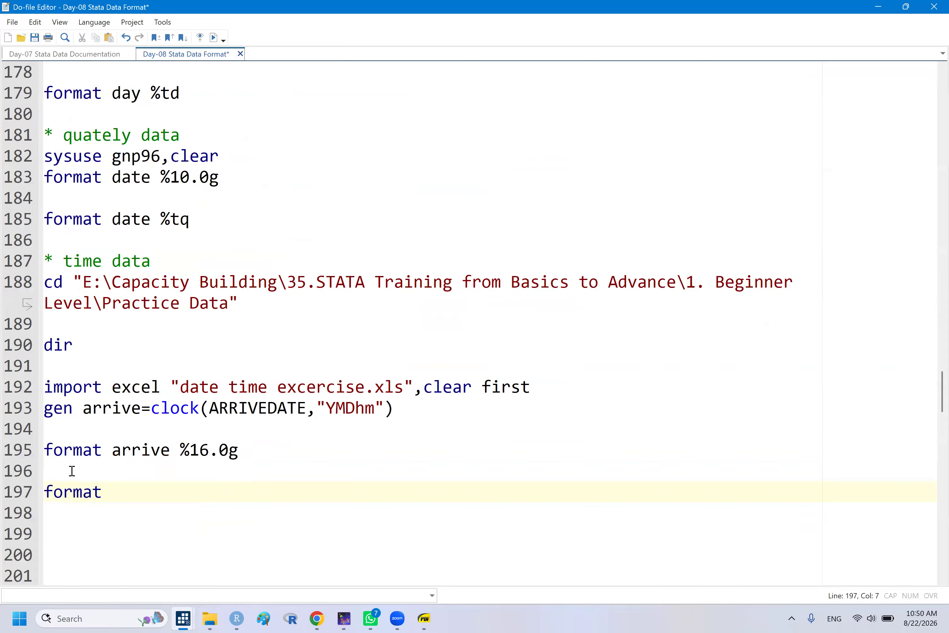
double_click(131, 451)
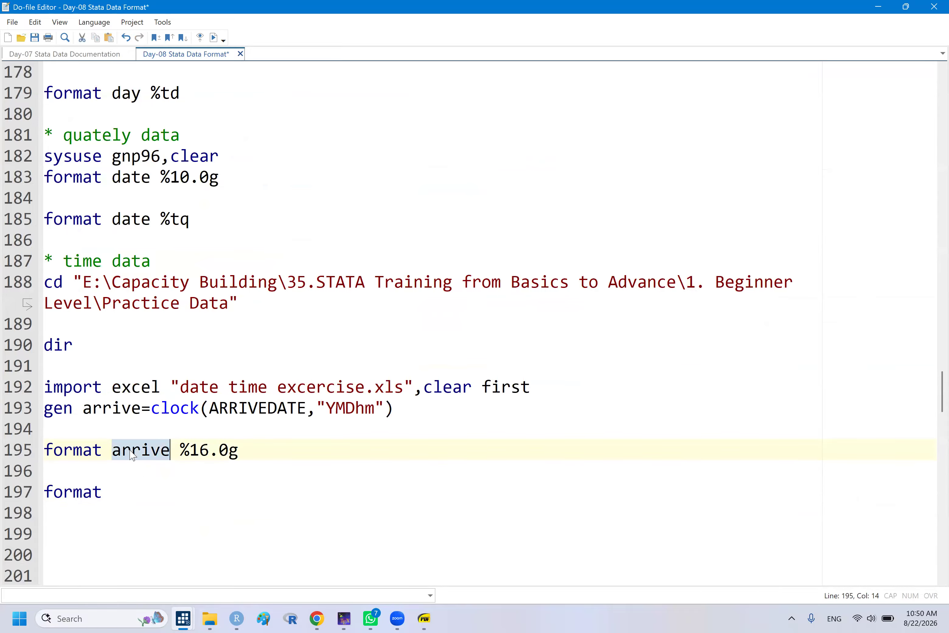
key(ctrl+c)
click(131, 451)
click(124, 499)
key(ctrl+v)
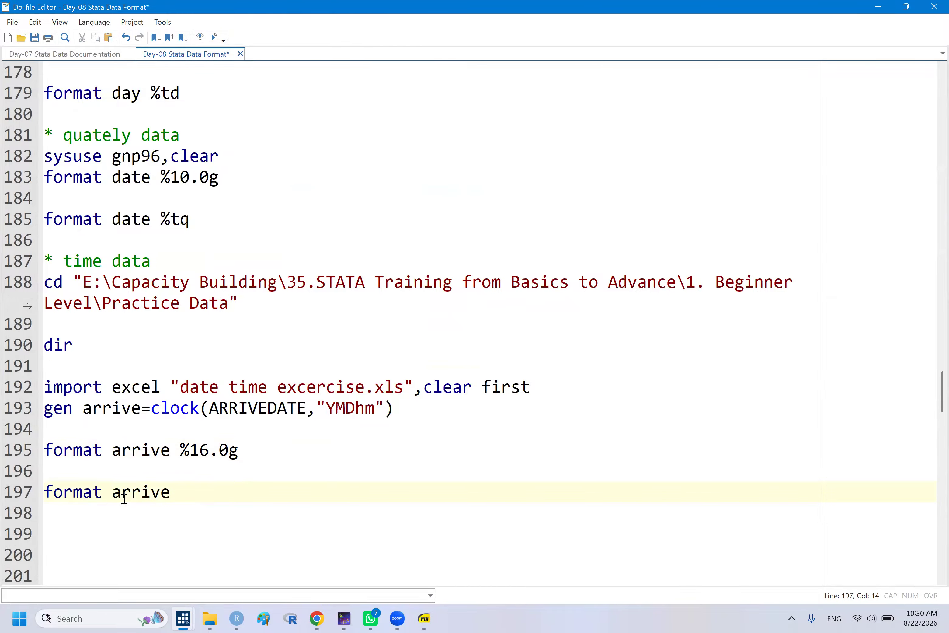
- Complete line 197 as format arrive %tc and run the line
text(%tc)
double_click(69, 493)
key(shift+End)
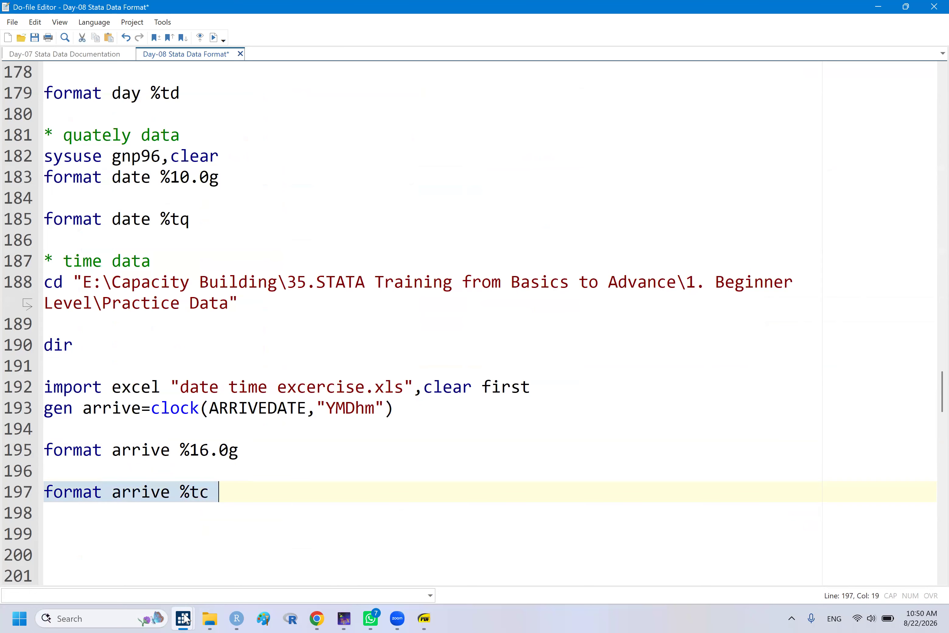
- Compare the %tc-formatted arrive values with ARRIVEDATE in rows 27 to 30 of the Data Editor
mouse_move(186, 619)
click(407, 547)
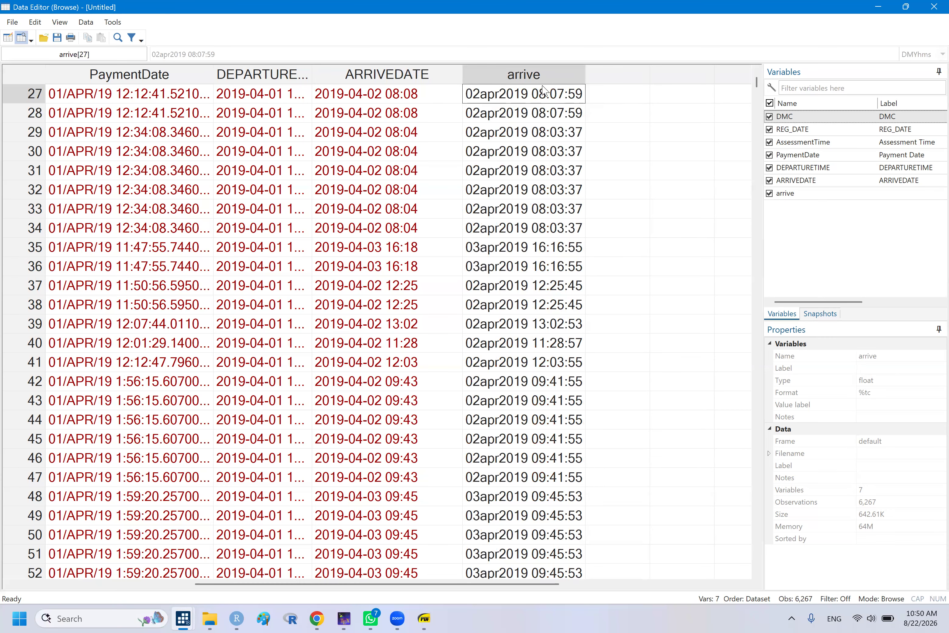
click(376, 97)
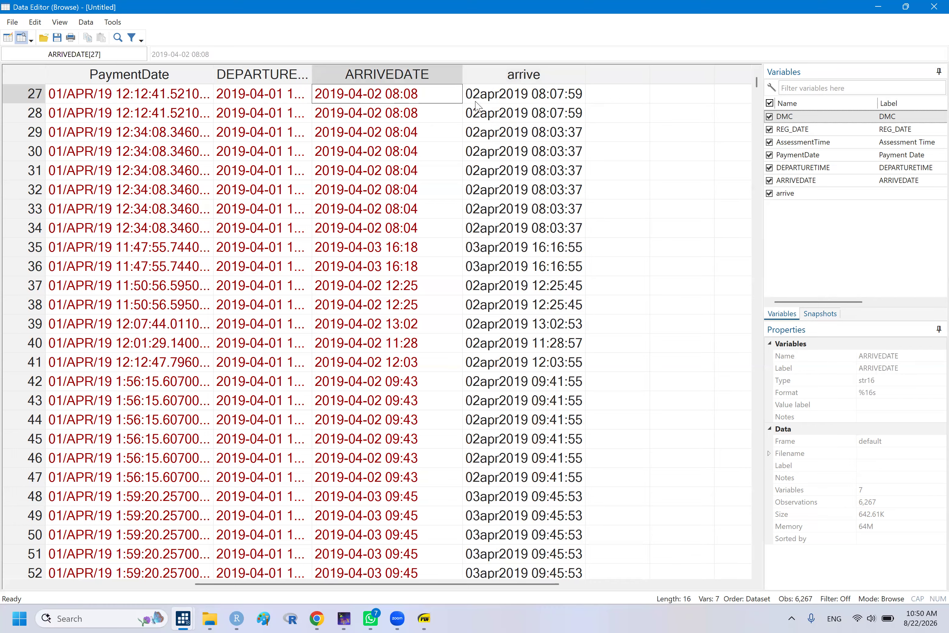
click(496, 102)
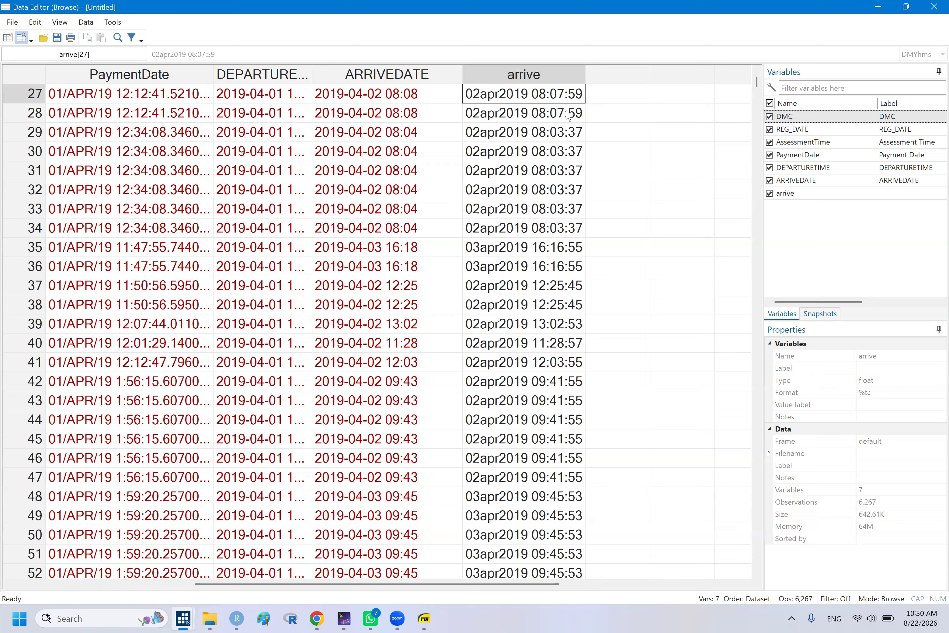
click(583, 156)
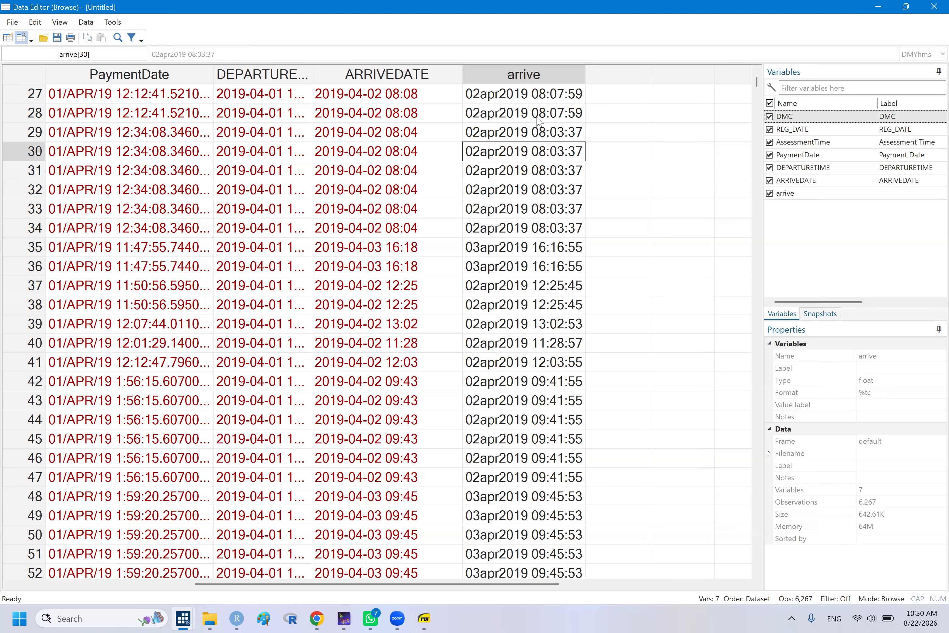
click(594, 151)
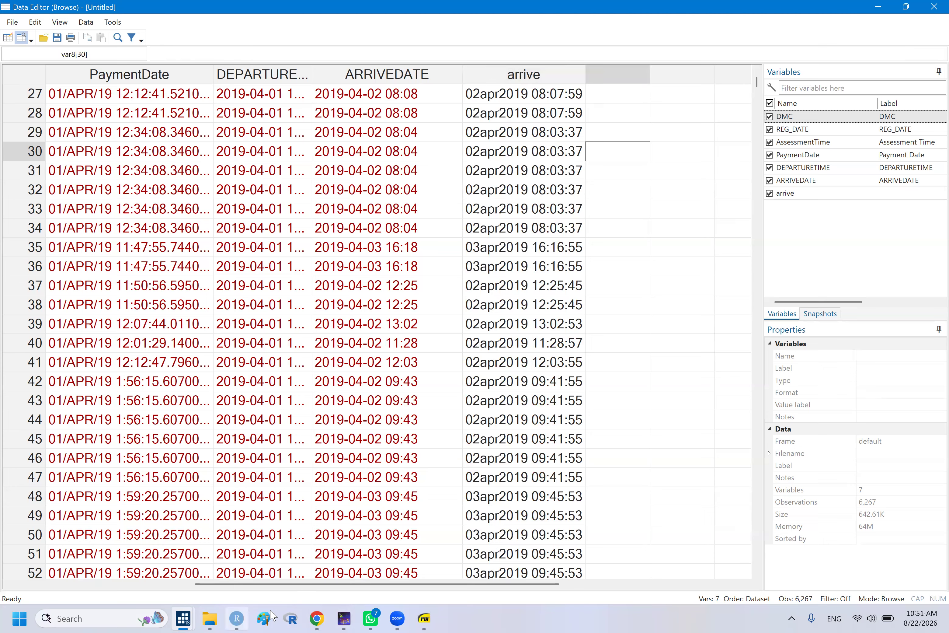
- Switch to the PDF slides and examine Table 2 on page 19, covering customized time and date display formats
click(425, 619)
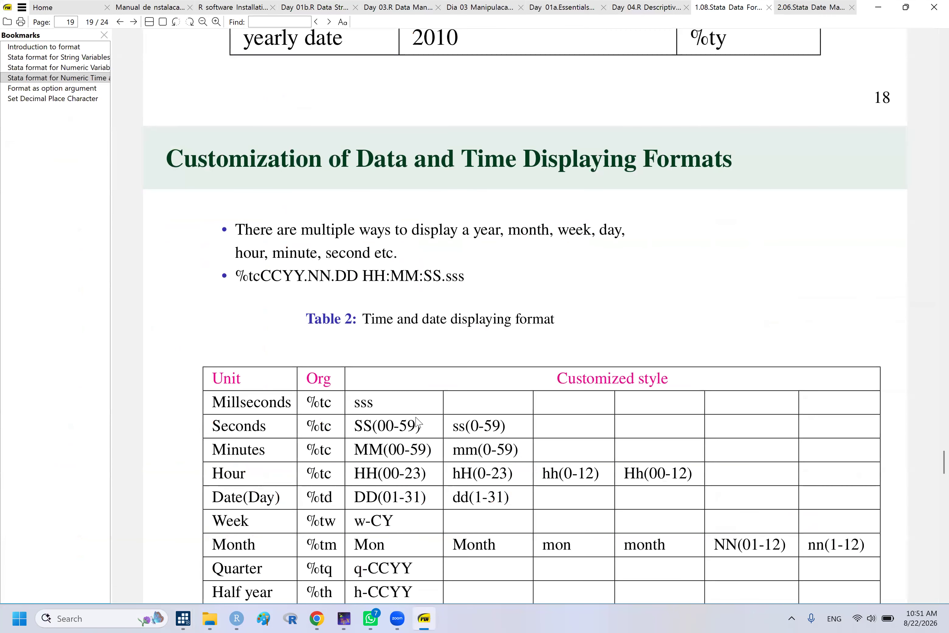
scroll(416, 421, down, 3)
scroll(418, 422, down, 4)
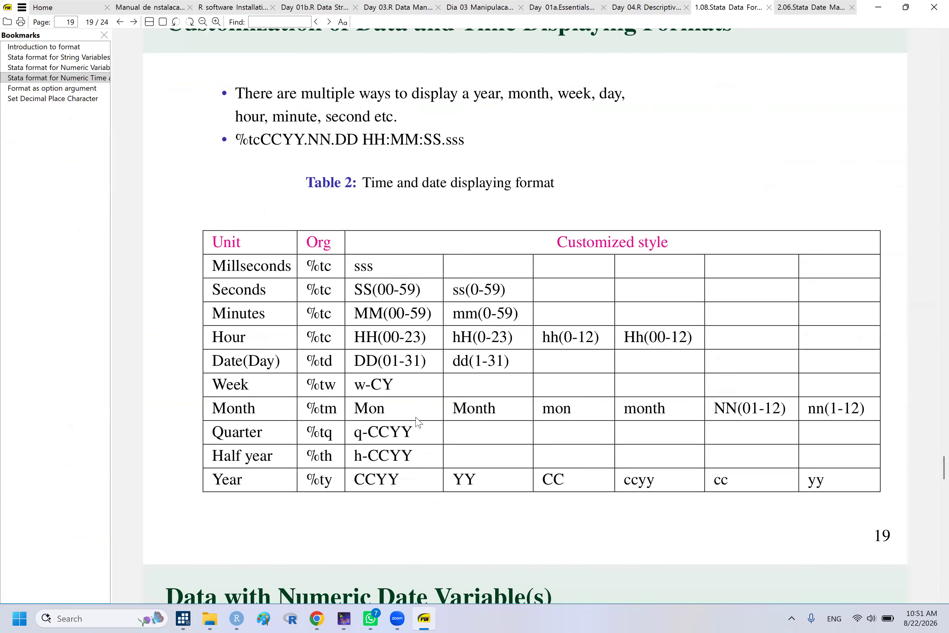